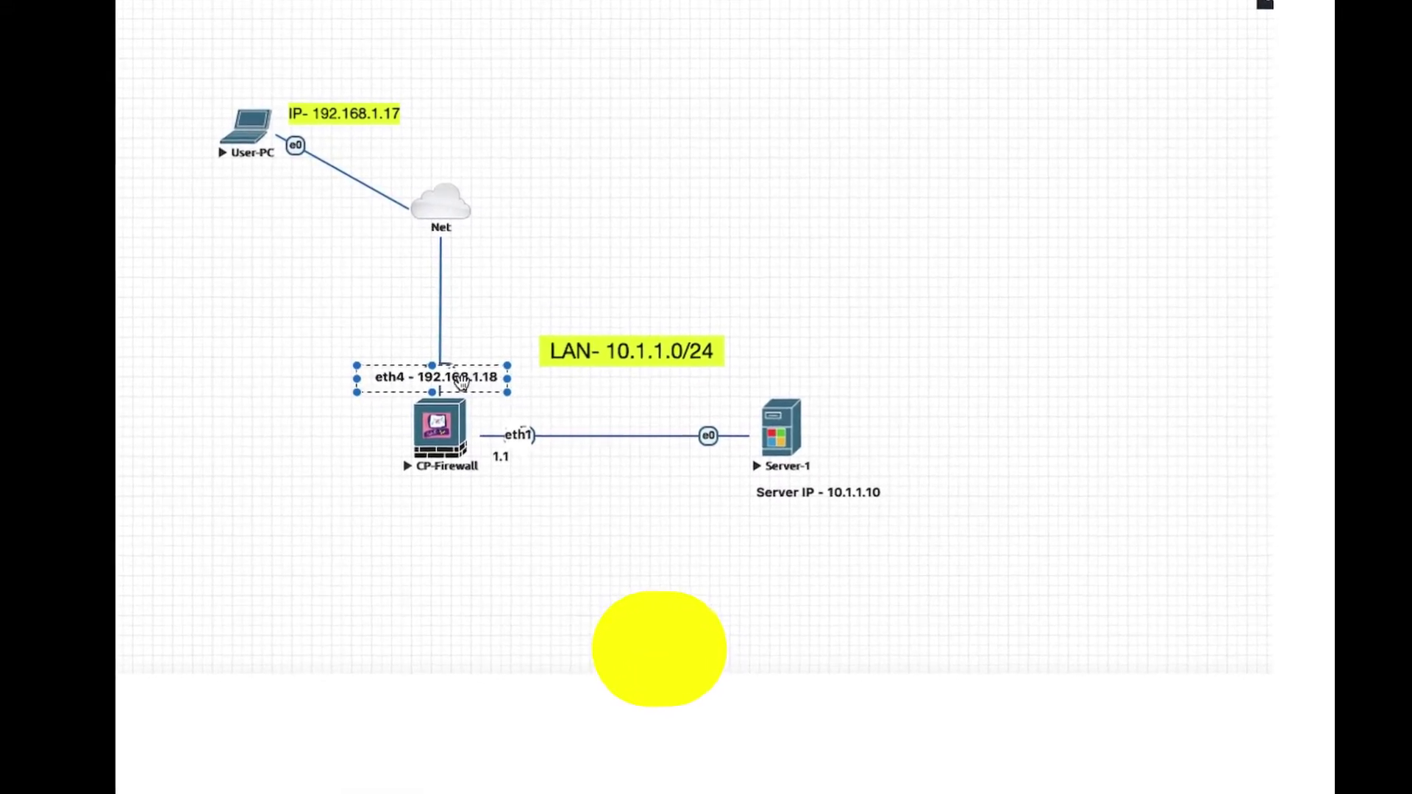
Point out the eth4 and 1.1 address labels on the EVE-NG lab topology.
{"action": "left_click", "coordinate": [539, 420]}
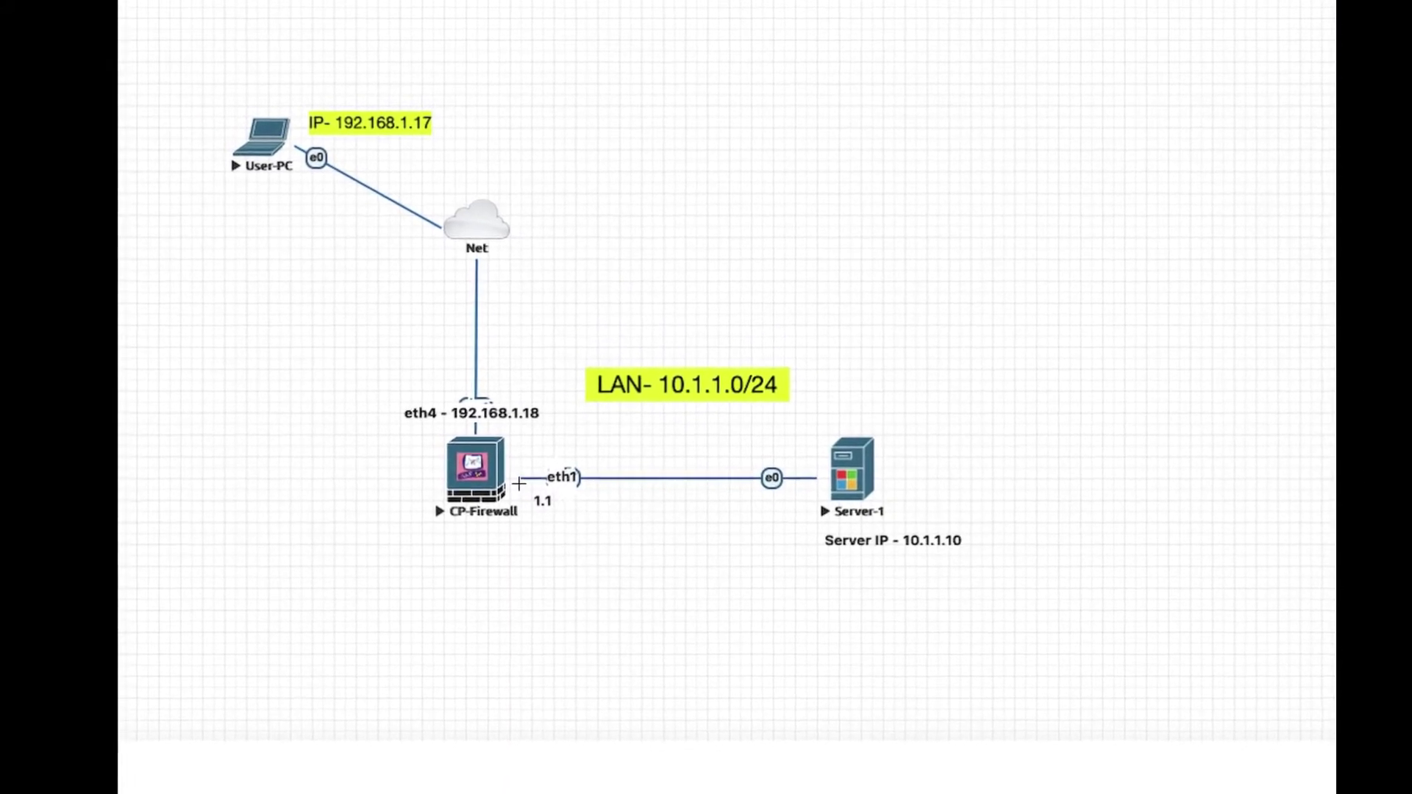
{"action": "left_click", "coordinate": [546, 505]}
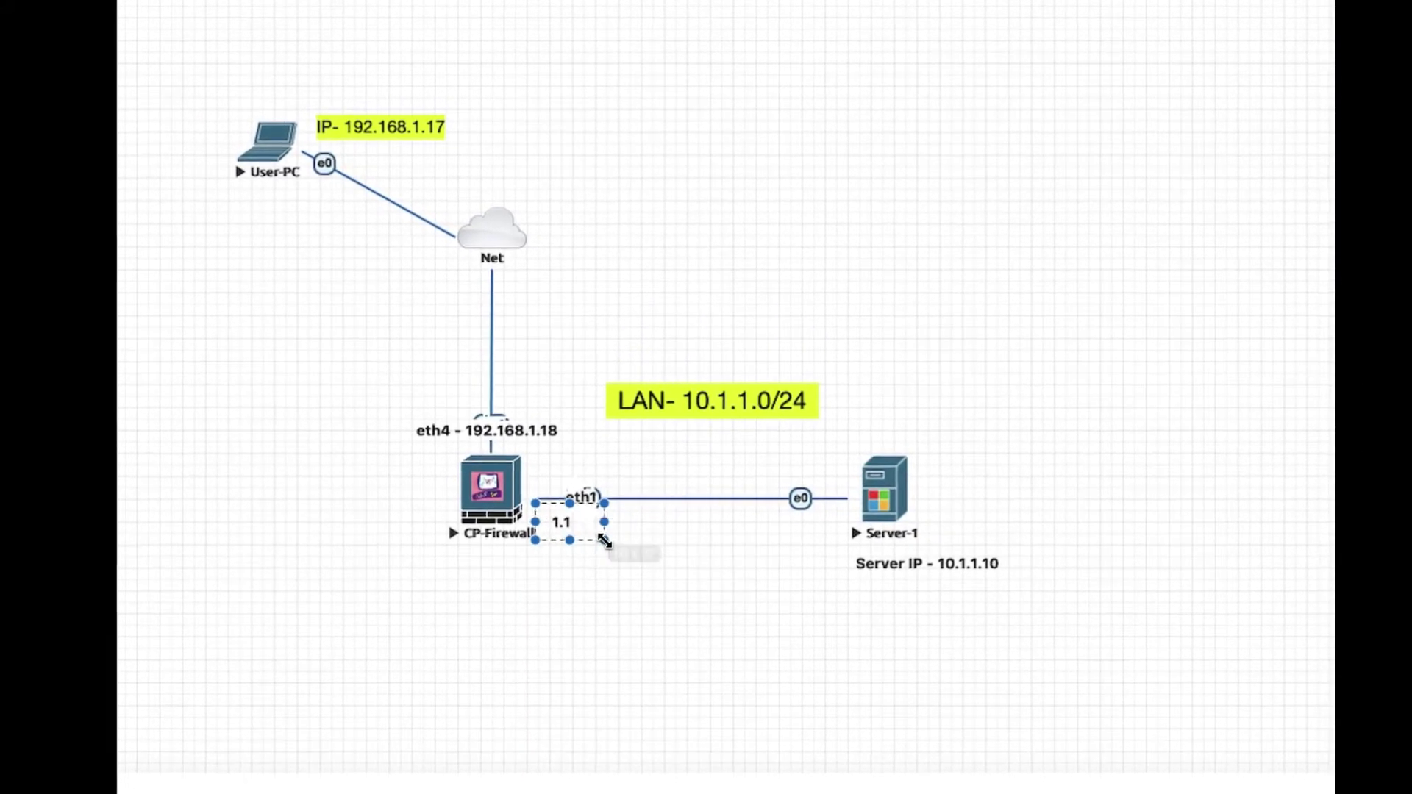
{"action": "left_click", "coordinate": [611, 608]}
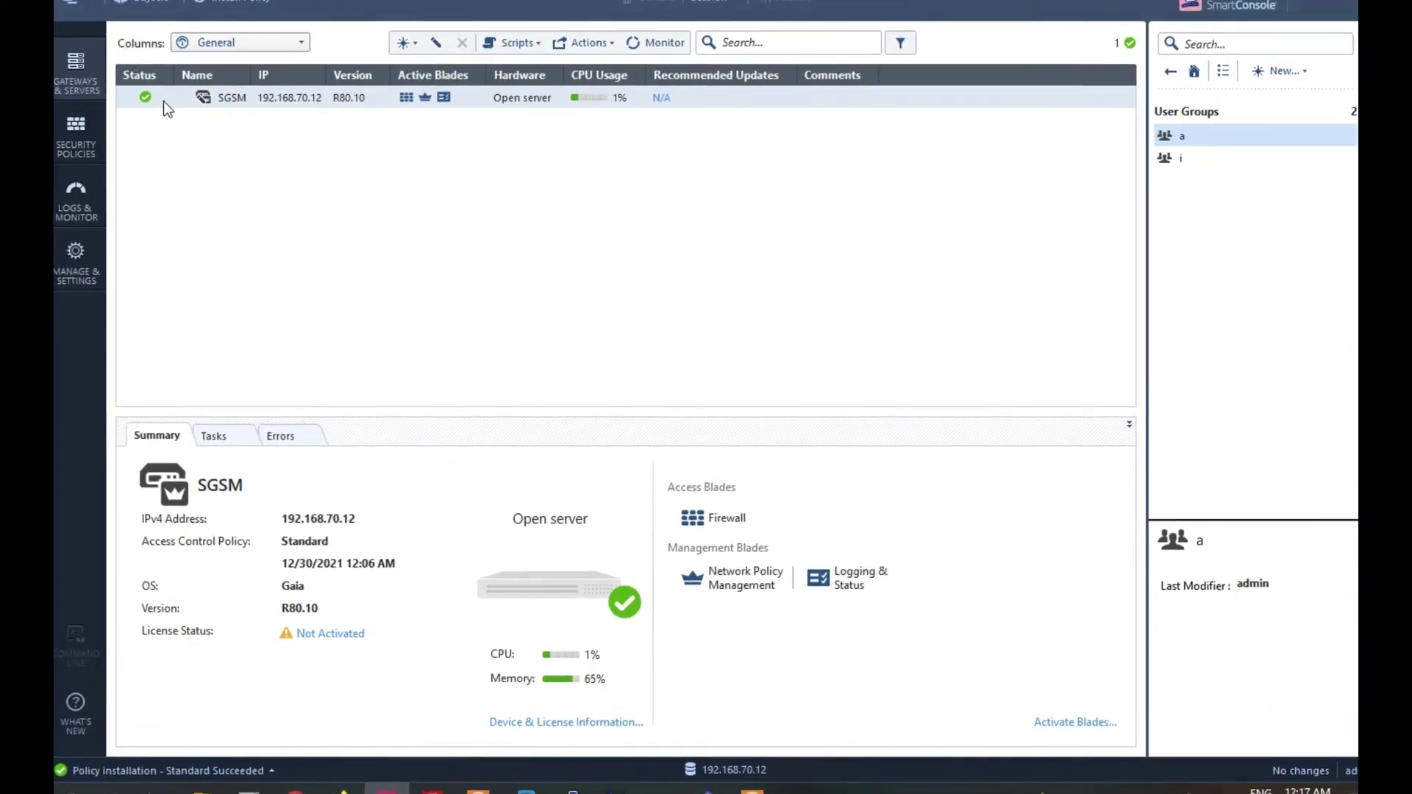
Show SGSM's Network Management interfaces: eth0, eth1 and external eth3 at 192.168.1.18/24.
{"action": "double_click", "coordinate": [160, 100]}
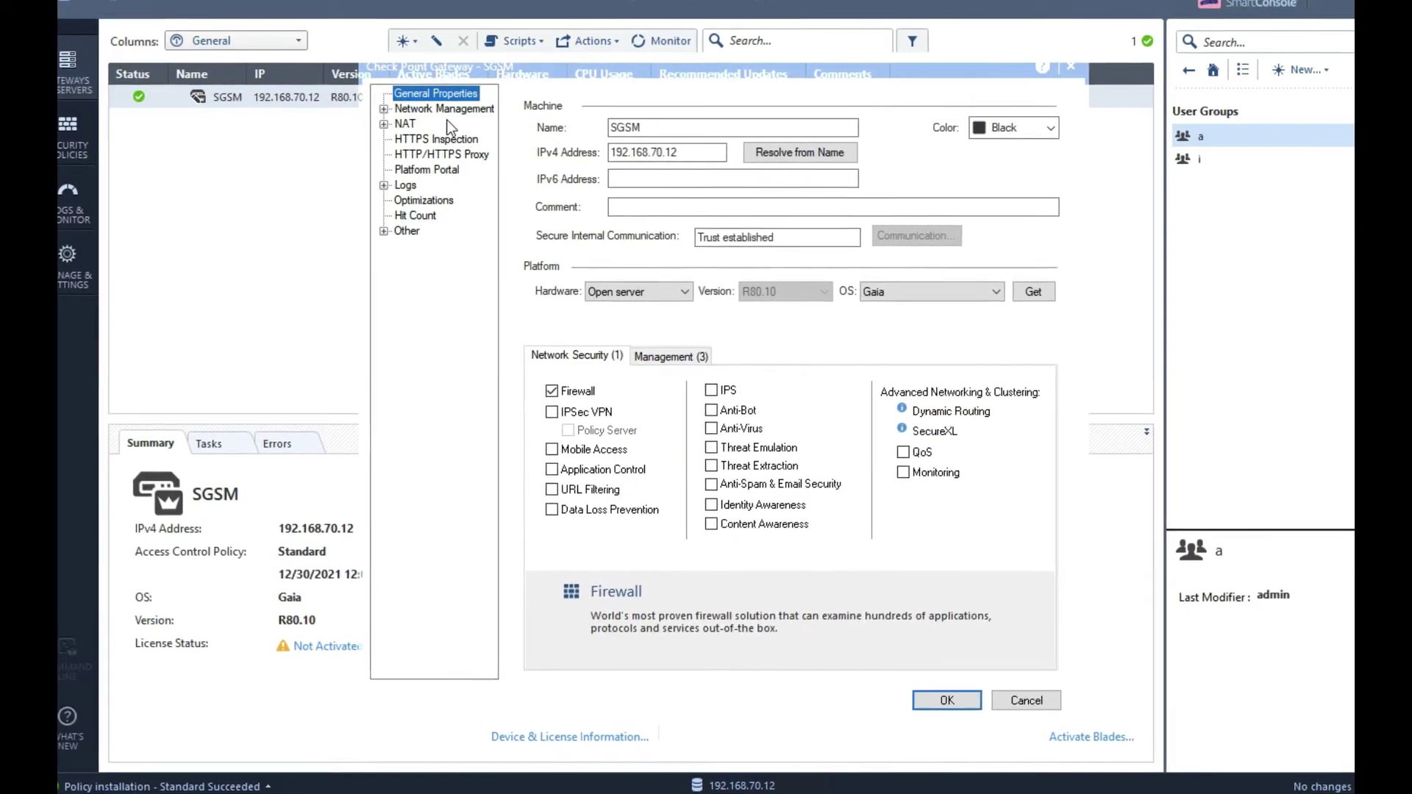
{"action": "left_click", "coordinate": [445, 110]}
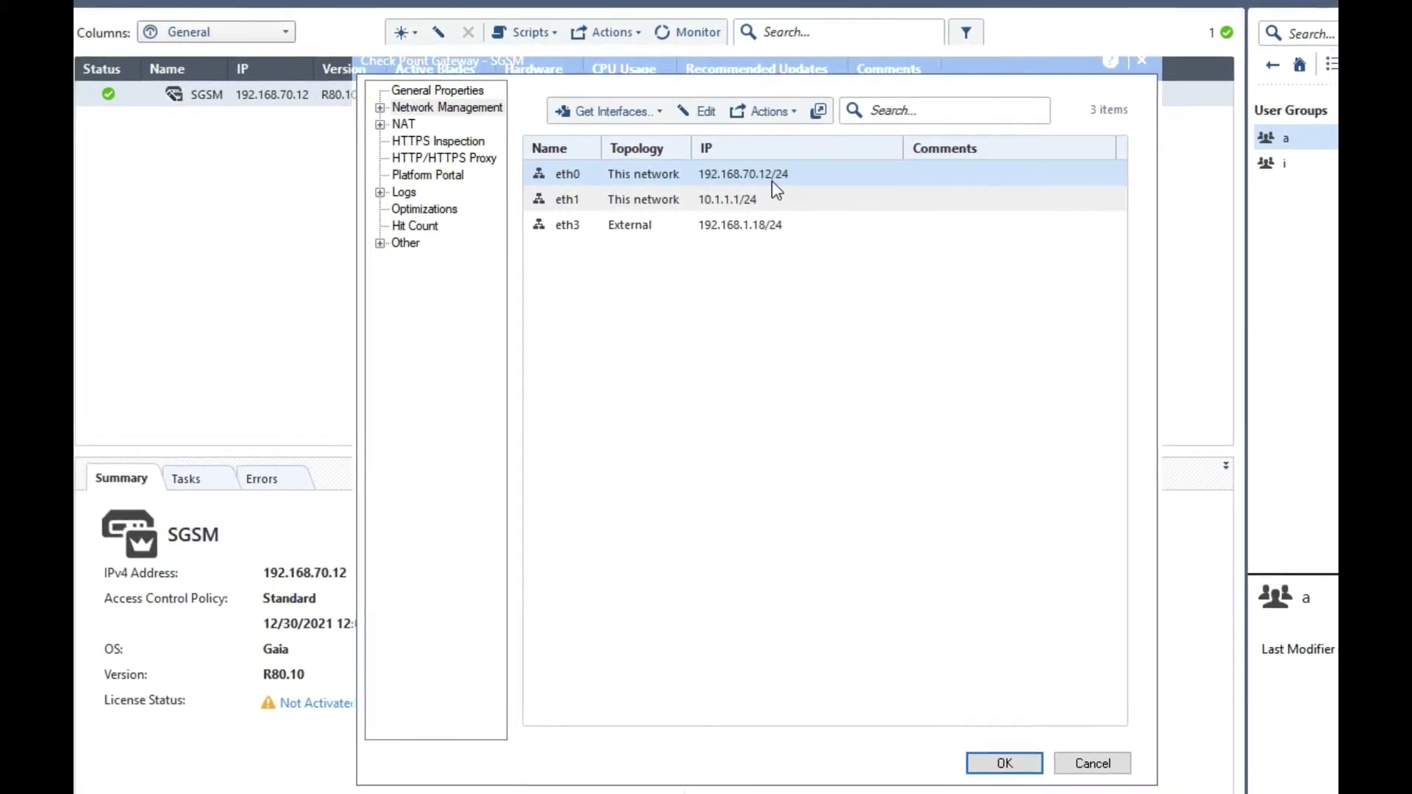
{"action": "left_click", "coordinate": [717, 221], "text": "ctrl"}
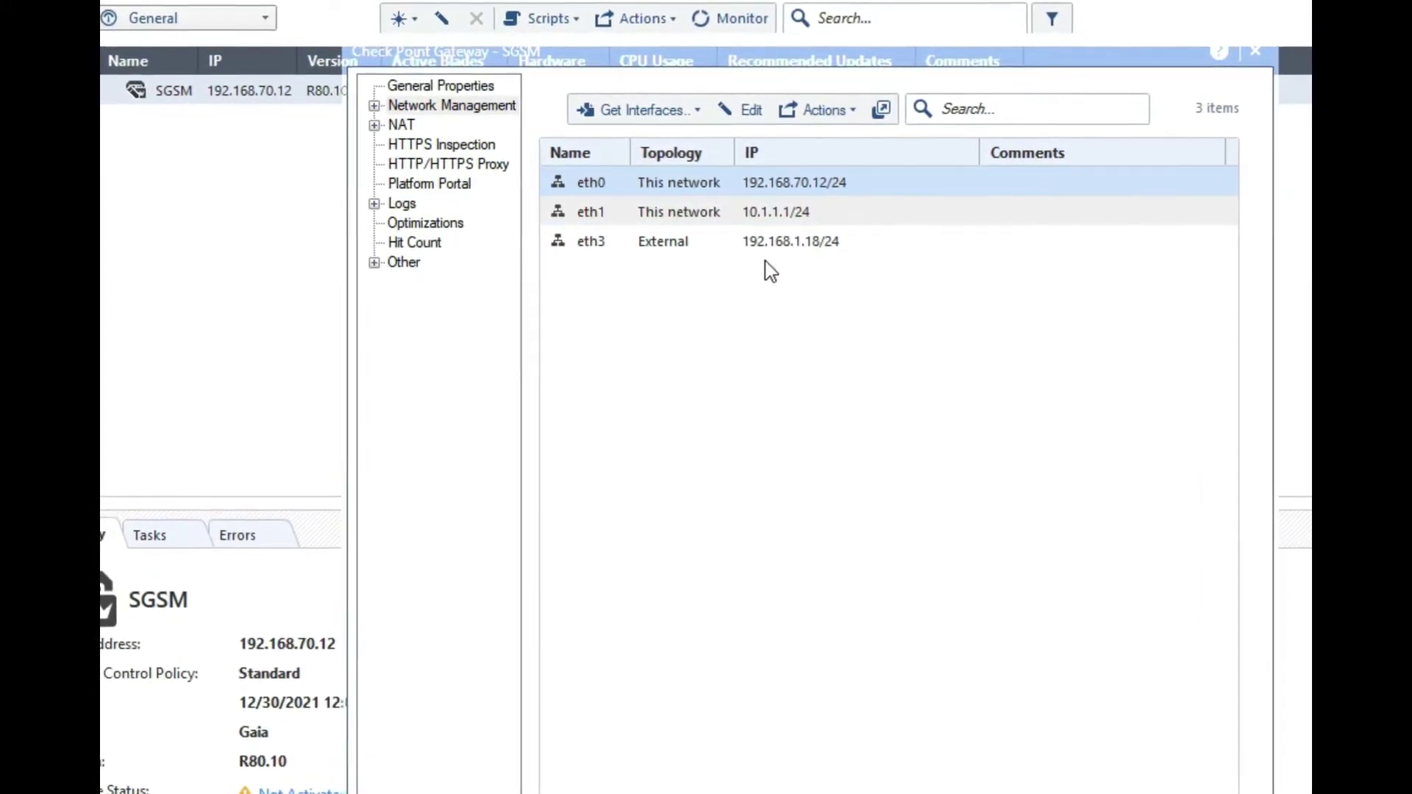
{"action": "left_click", "coordinate": [825, 254]}
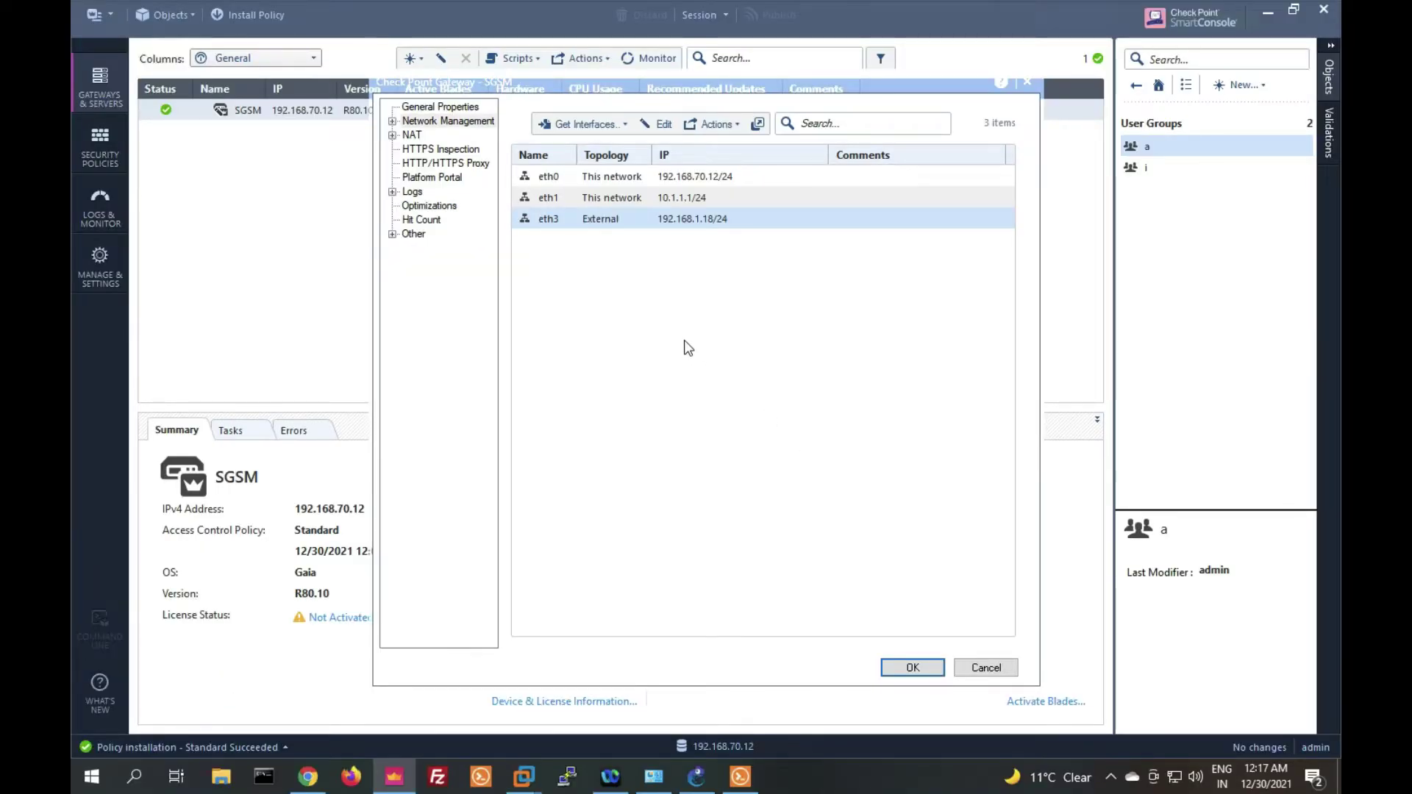
Enable the IPSec VPN, Policy Server and Mobile Access blades in SGSM's General Properties.
{"action": "left_click", "coordinate": [456, 107]}
{"action": "left_click", "coordinate": [547, 401]}
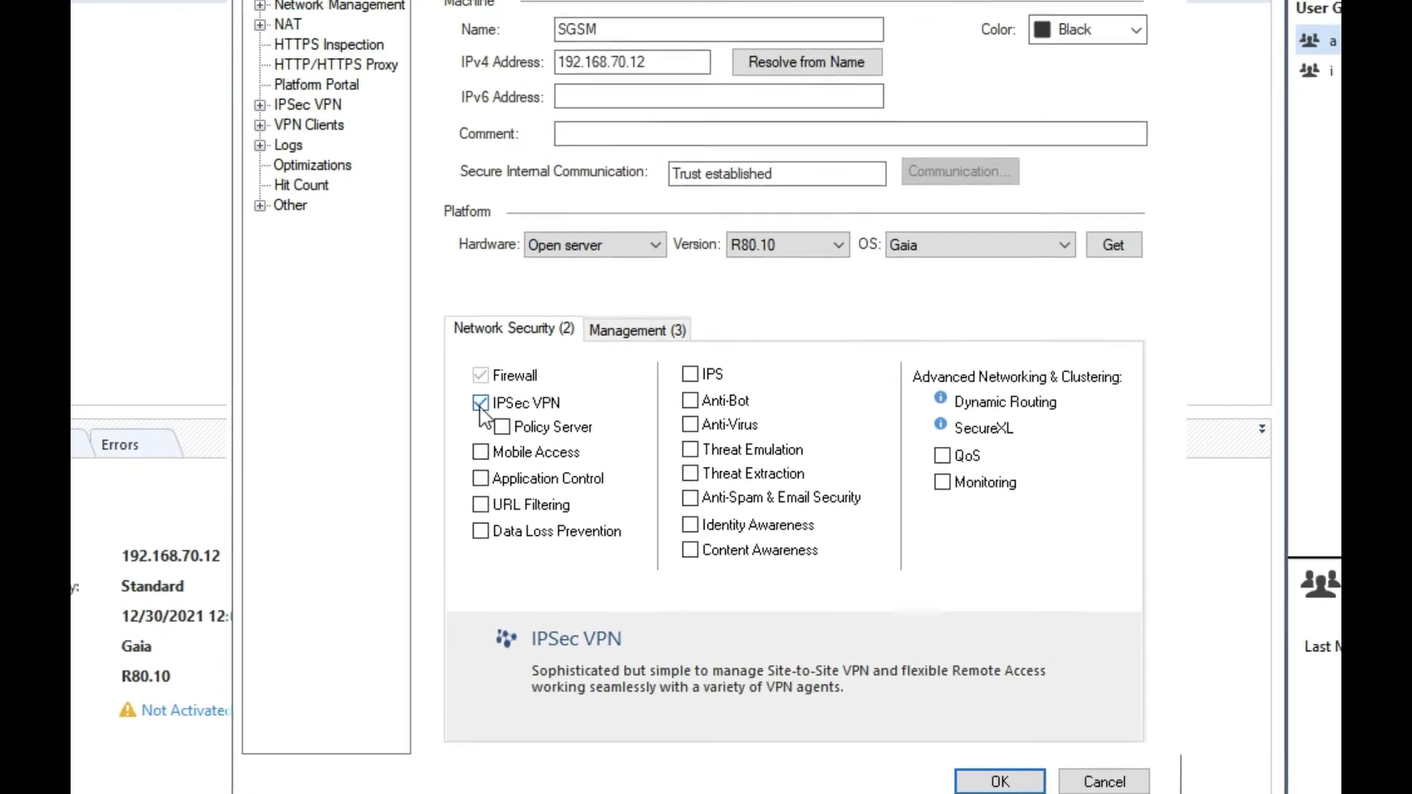
{"action": "left_click", "coordinate": [428, 438]}
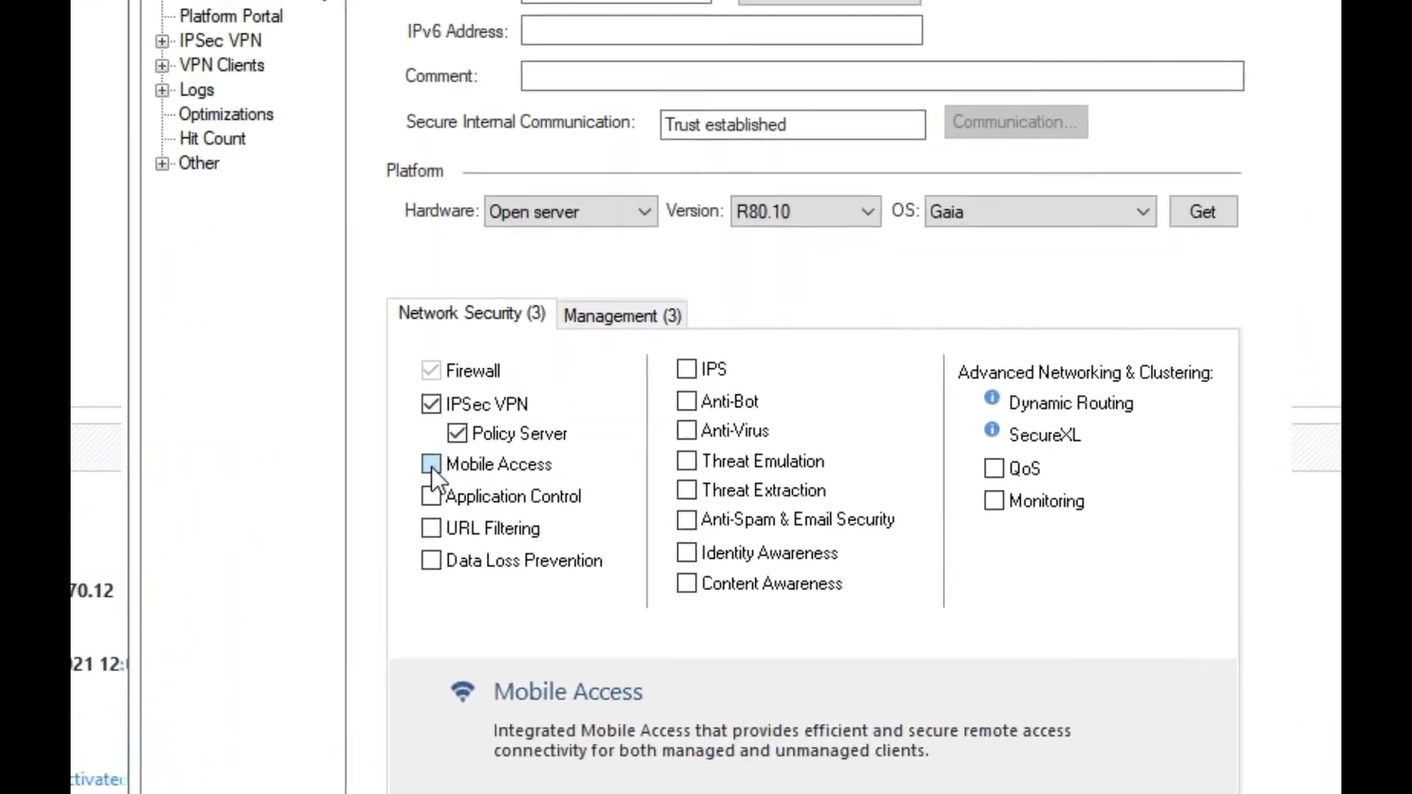
{"action": "left_click", "coordinate": [431, 464]}
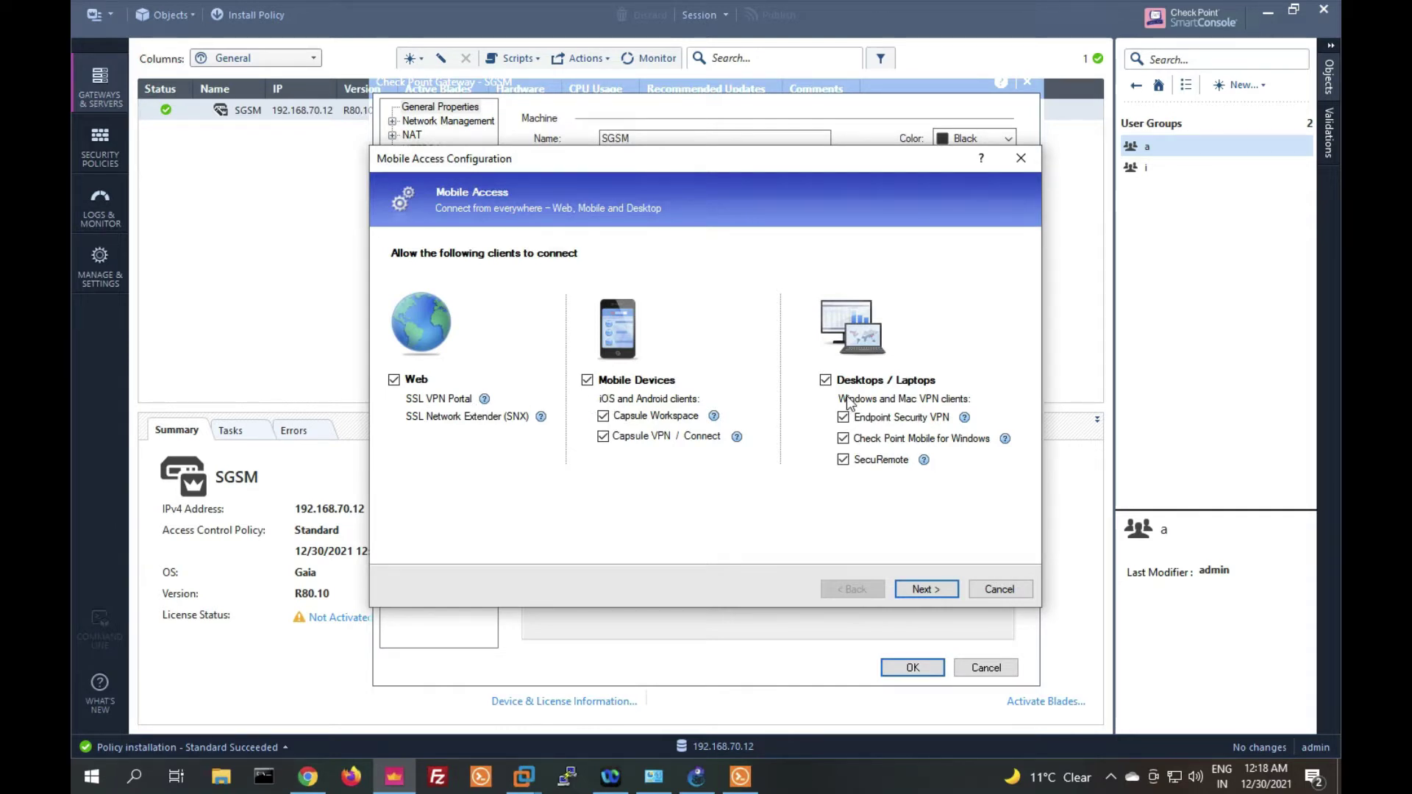
{"action": "left_click", "coordinate": [918, 590]}
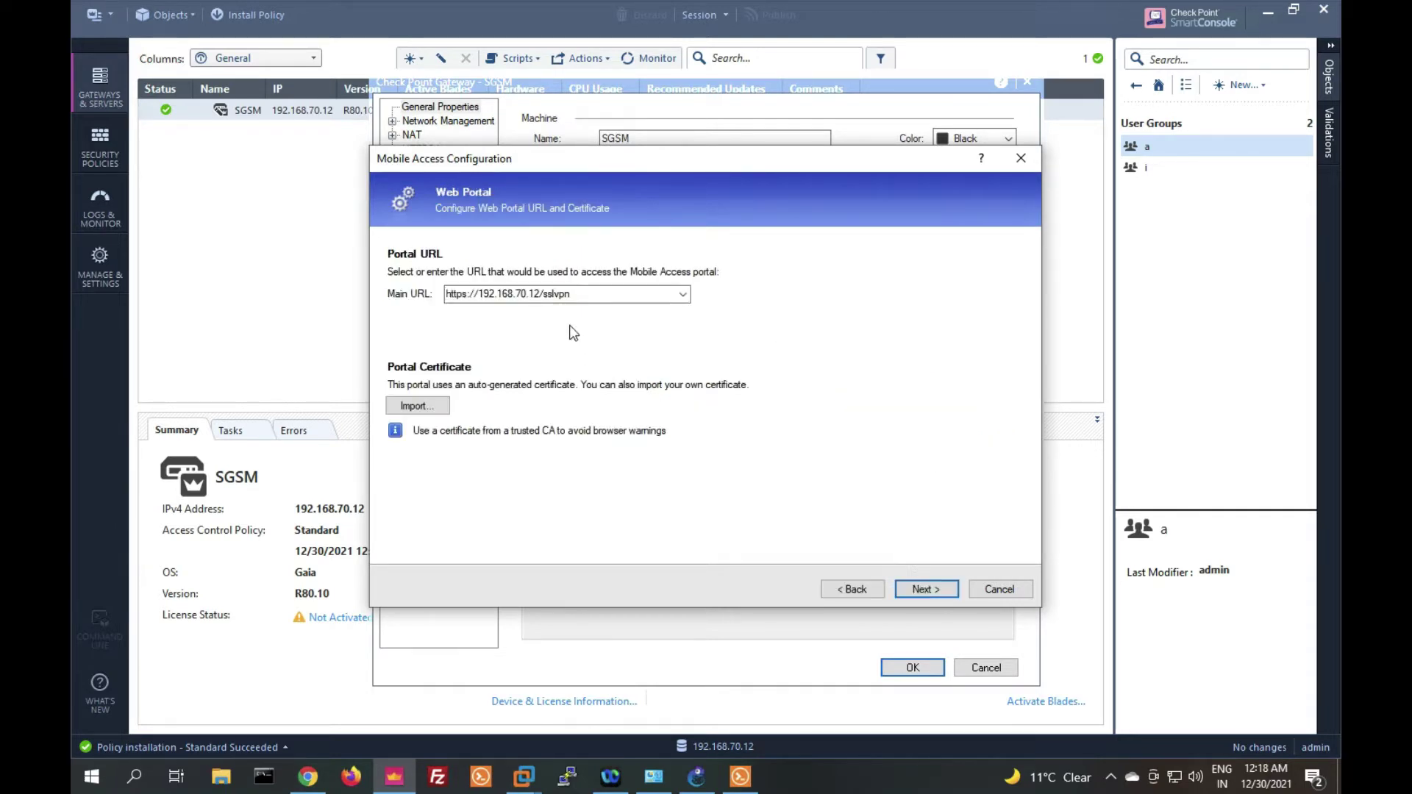
{"action": "left_click", "coordinate": [547, 294]}
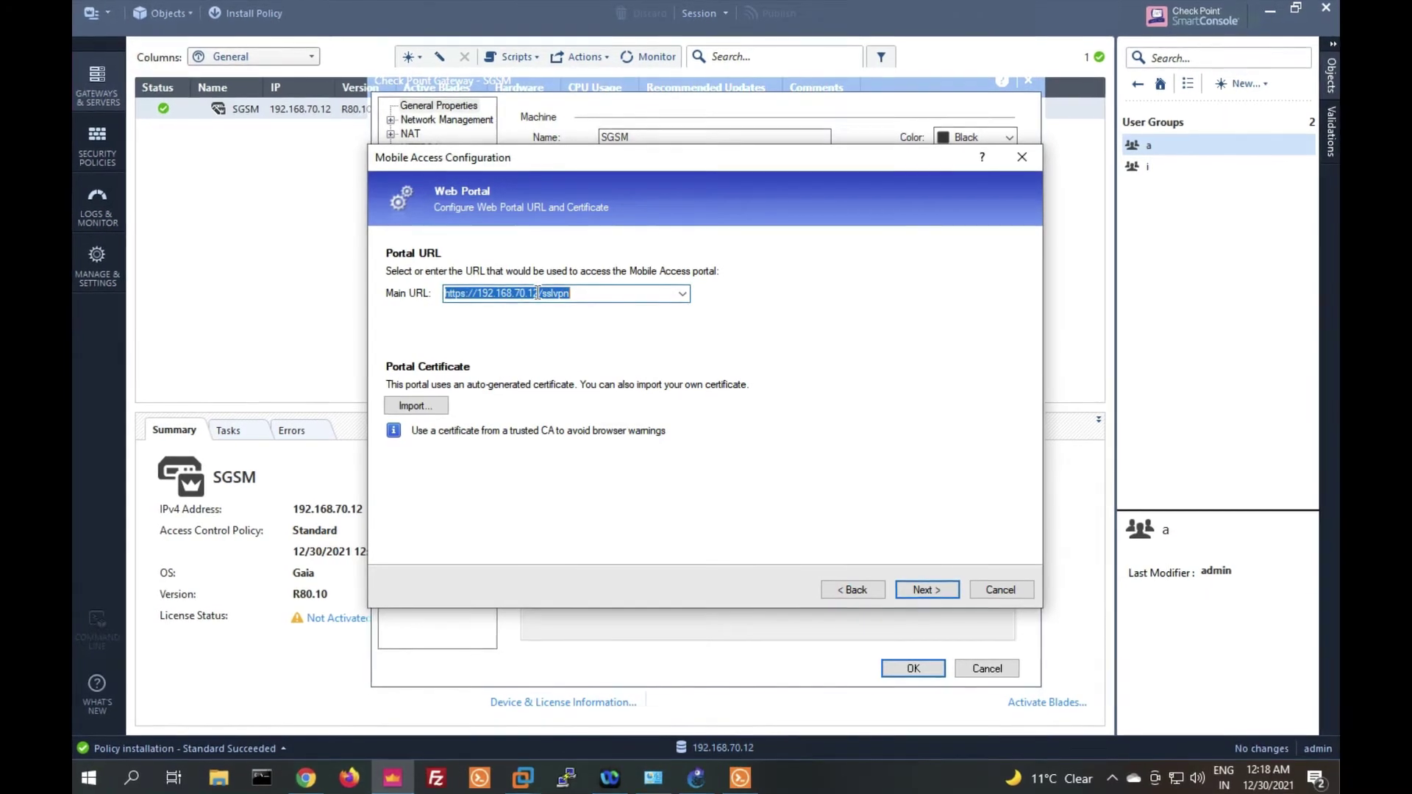
{"action": "left_click", "coordinate": [537, 293]}
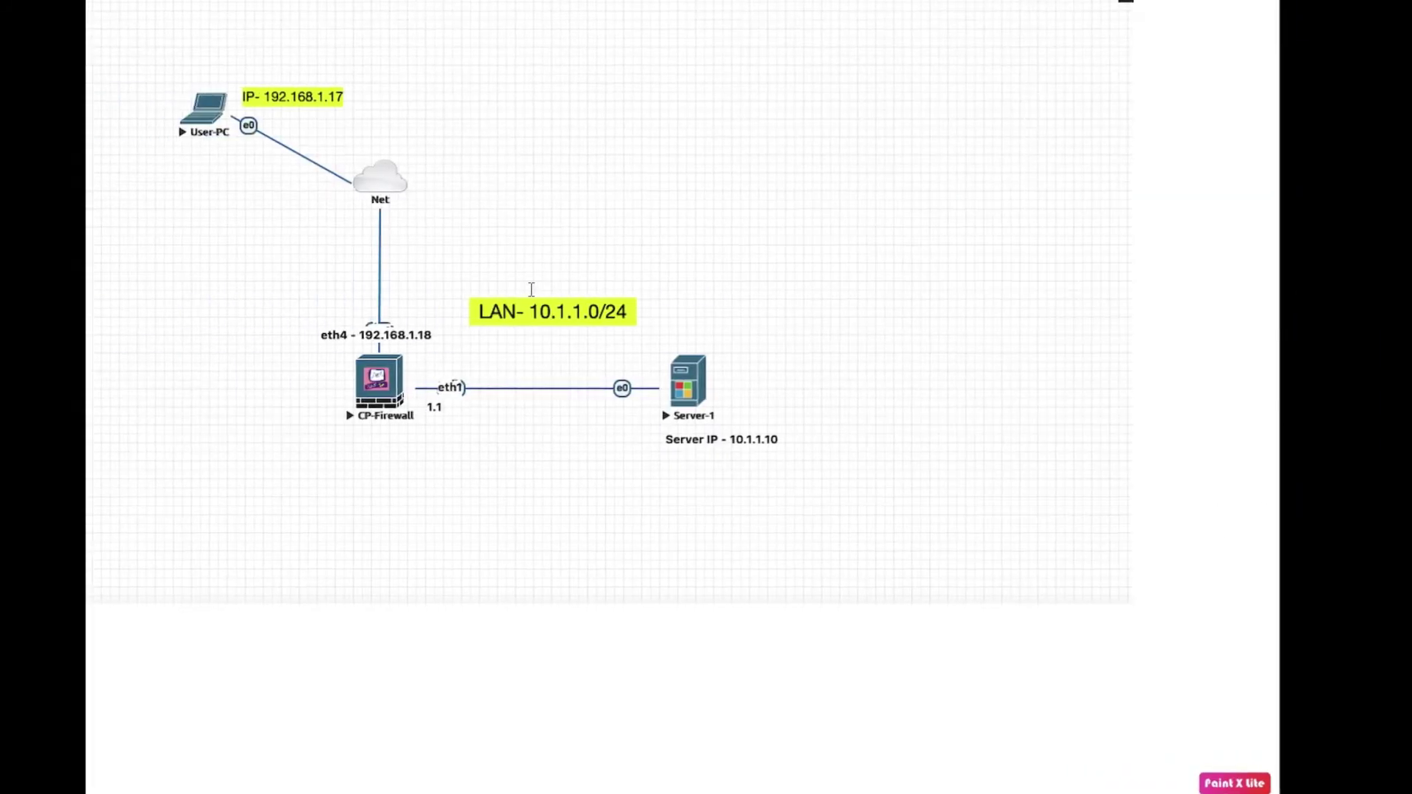
{"action": "left_click", "coordinate": [338, 332]}
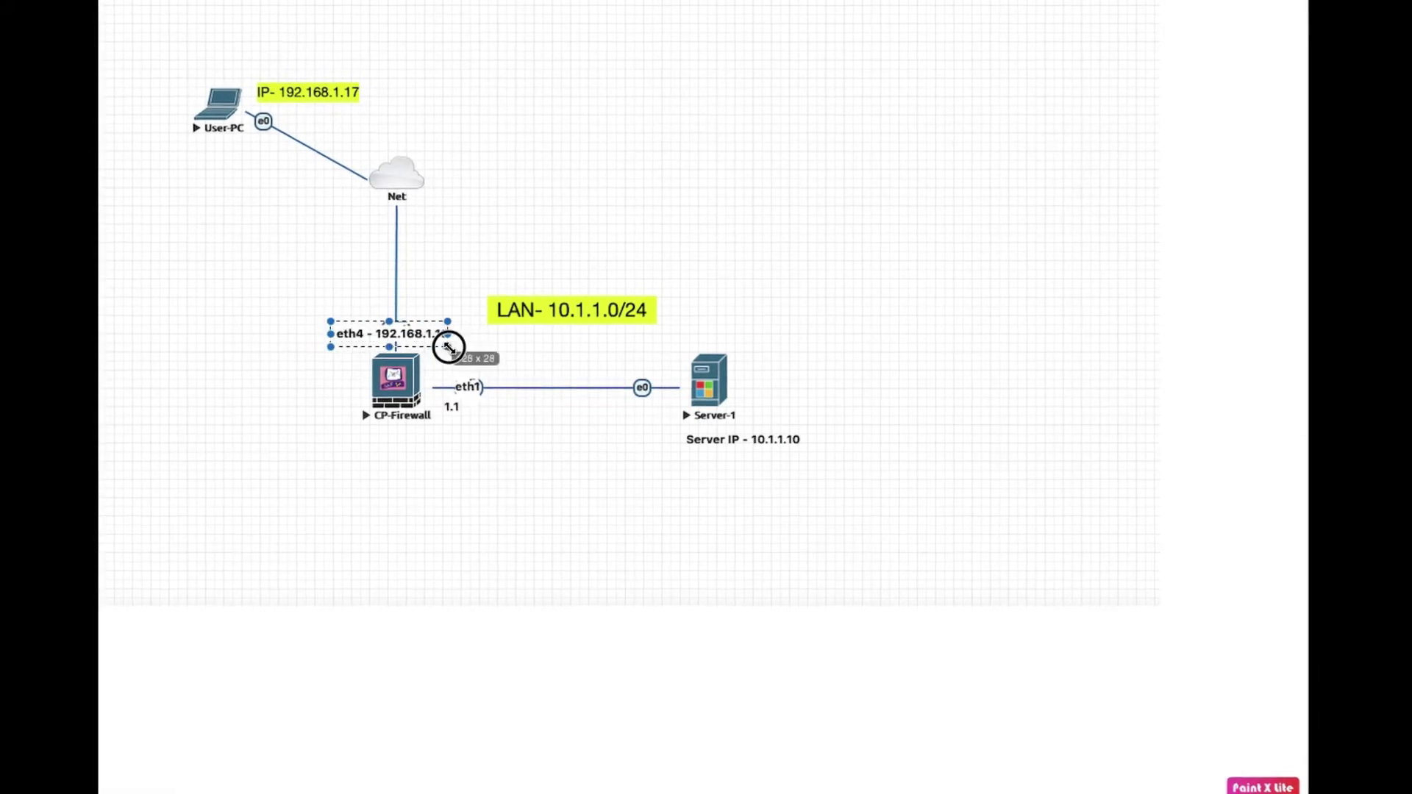
{"action": "left_click_drag", "start_coordinate": [450, 347], "coordinate": [459, 349]}
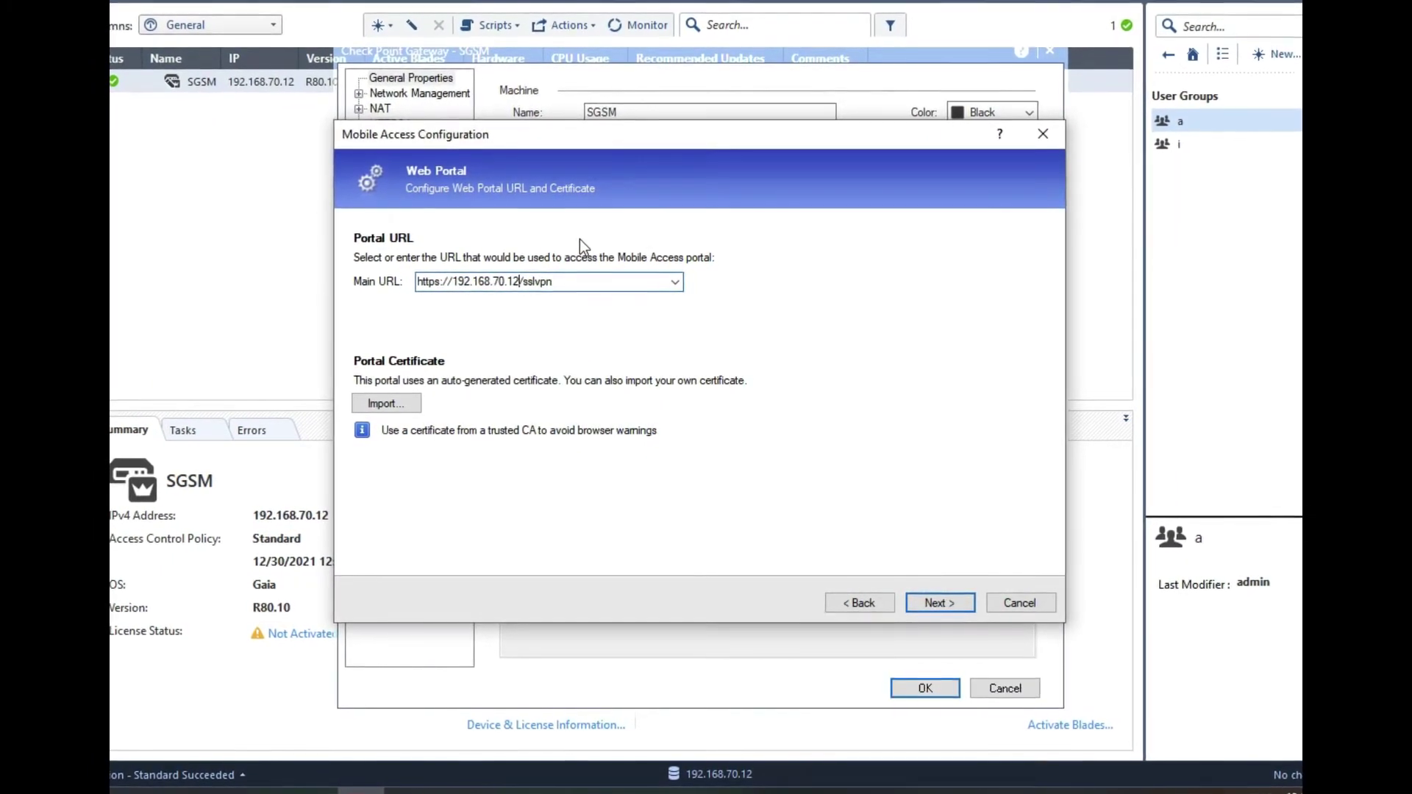
{"action": "key", "text": "BackSpace"}
{"action": "key", "text": "BackSpace"}
{"action": "key", "text": "BackSpace"}
{"action": "key", "text": "BackSpace"}
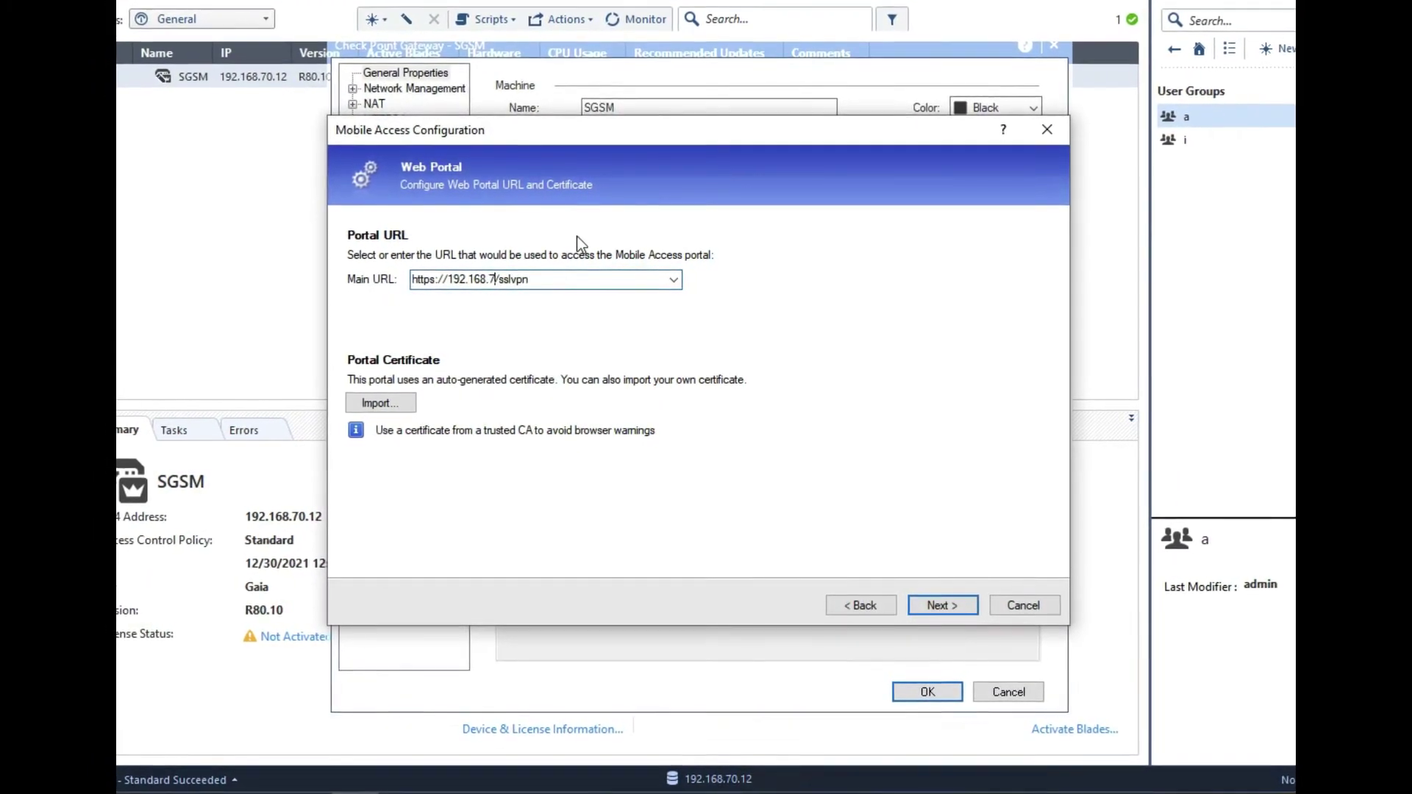
{"action": "key", "text": "BackSpace"}
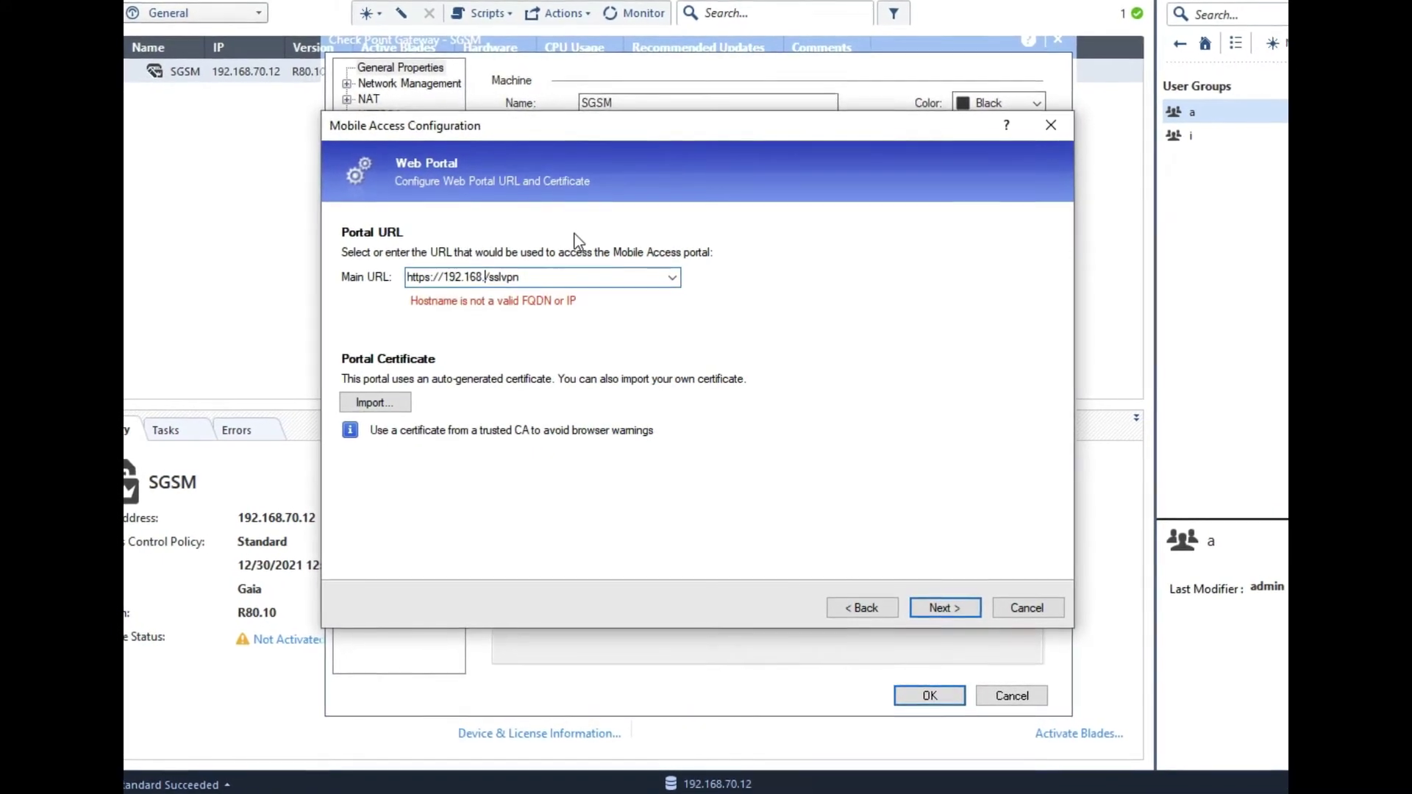
{"action": "type", "text": "1.18"}
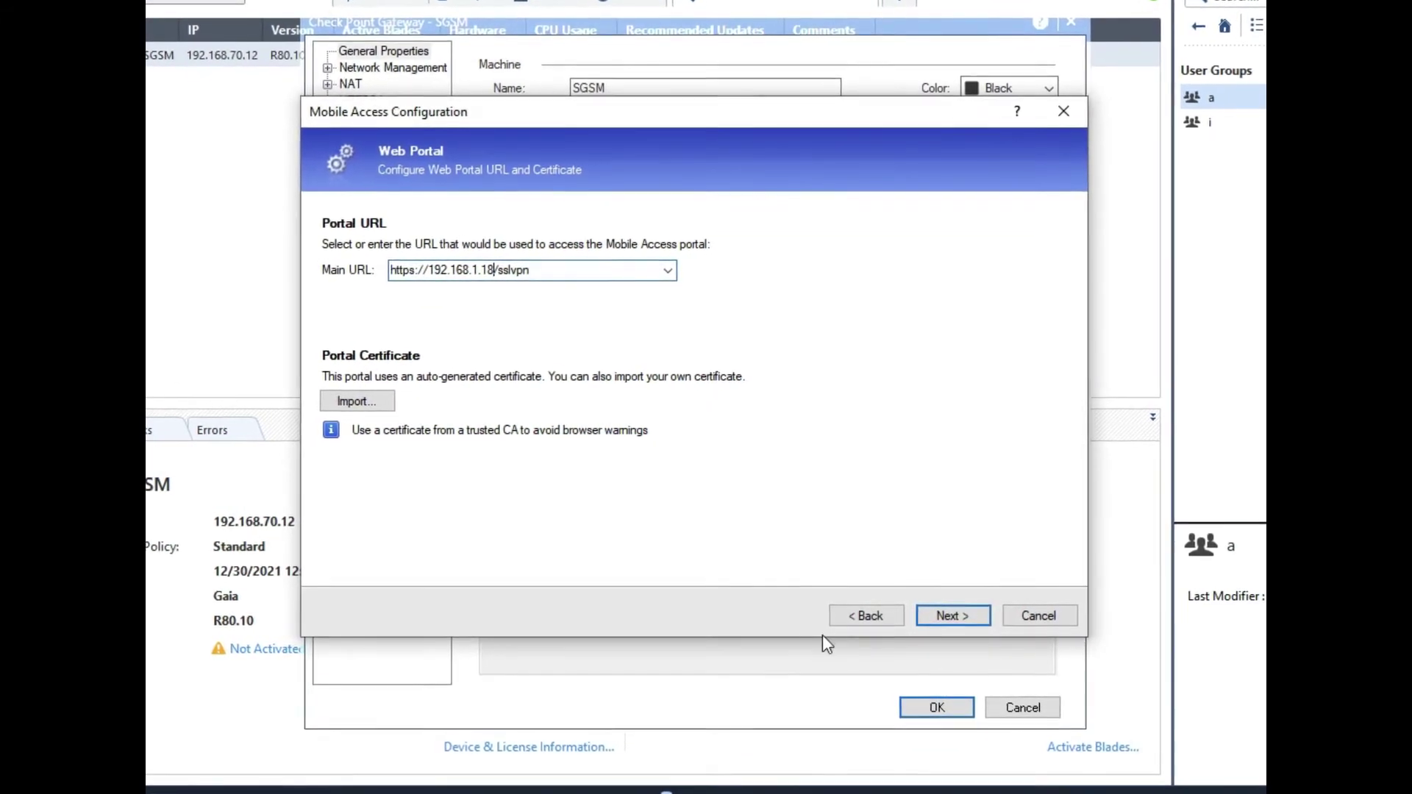
{"action": "left_click", "coordinate": [953, 616]}
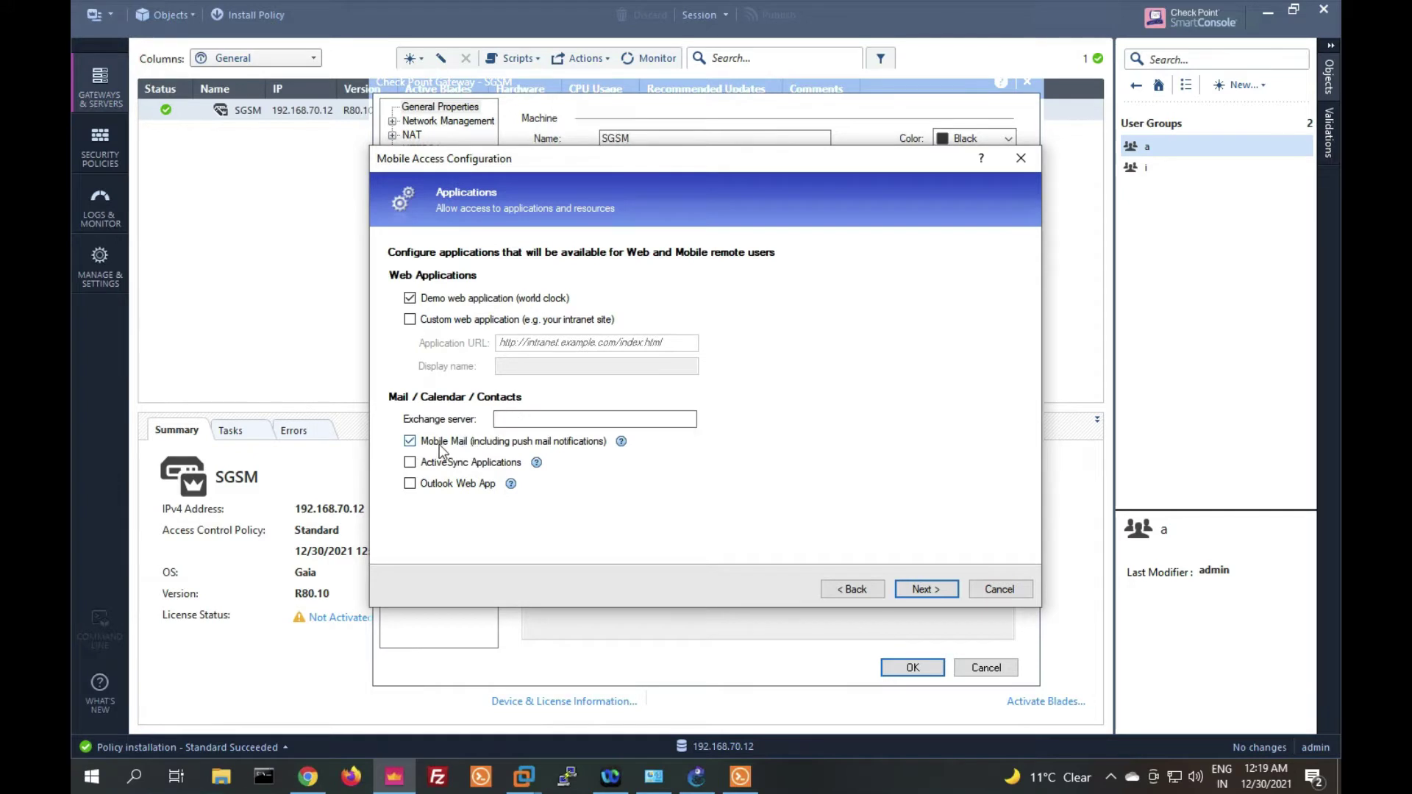
Turn off Mobile Mail and skip Active Directory integration for now.
{"action": "left_click", "coordinate": [410, 440]}
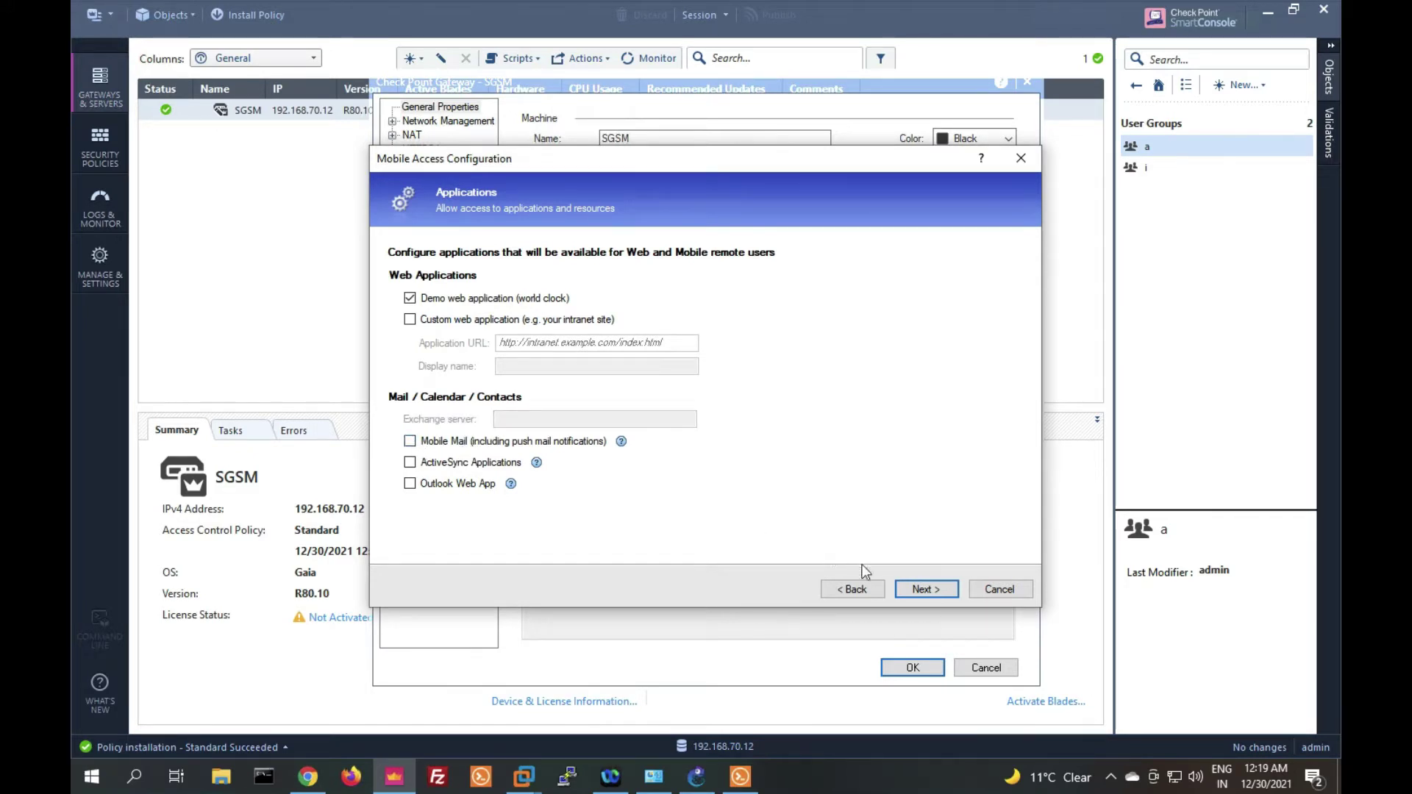
{"action": "left_click", "coordinate": [912, 586]}
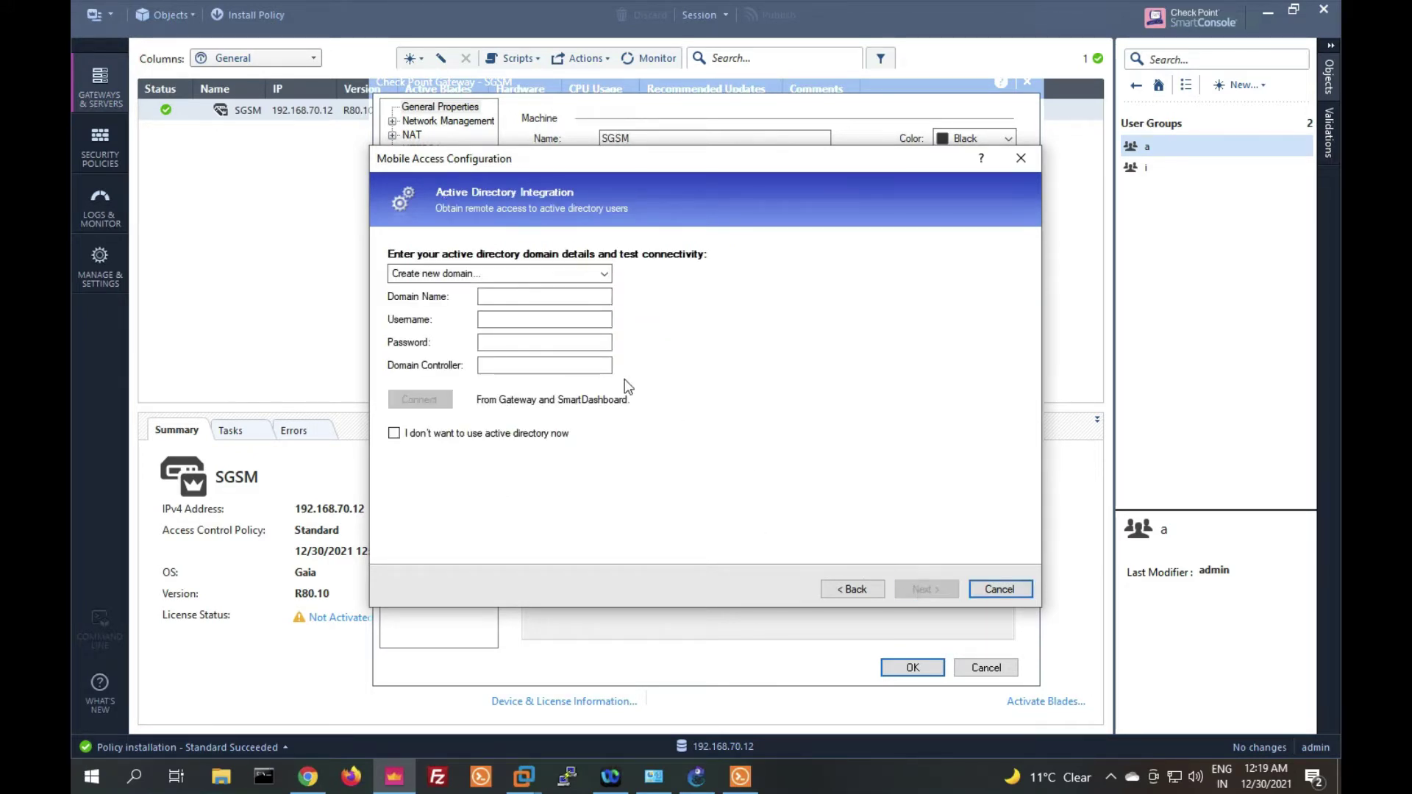
{"action": "left_click", "coordinate": [459, 440]}
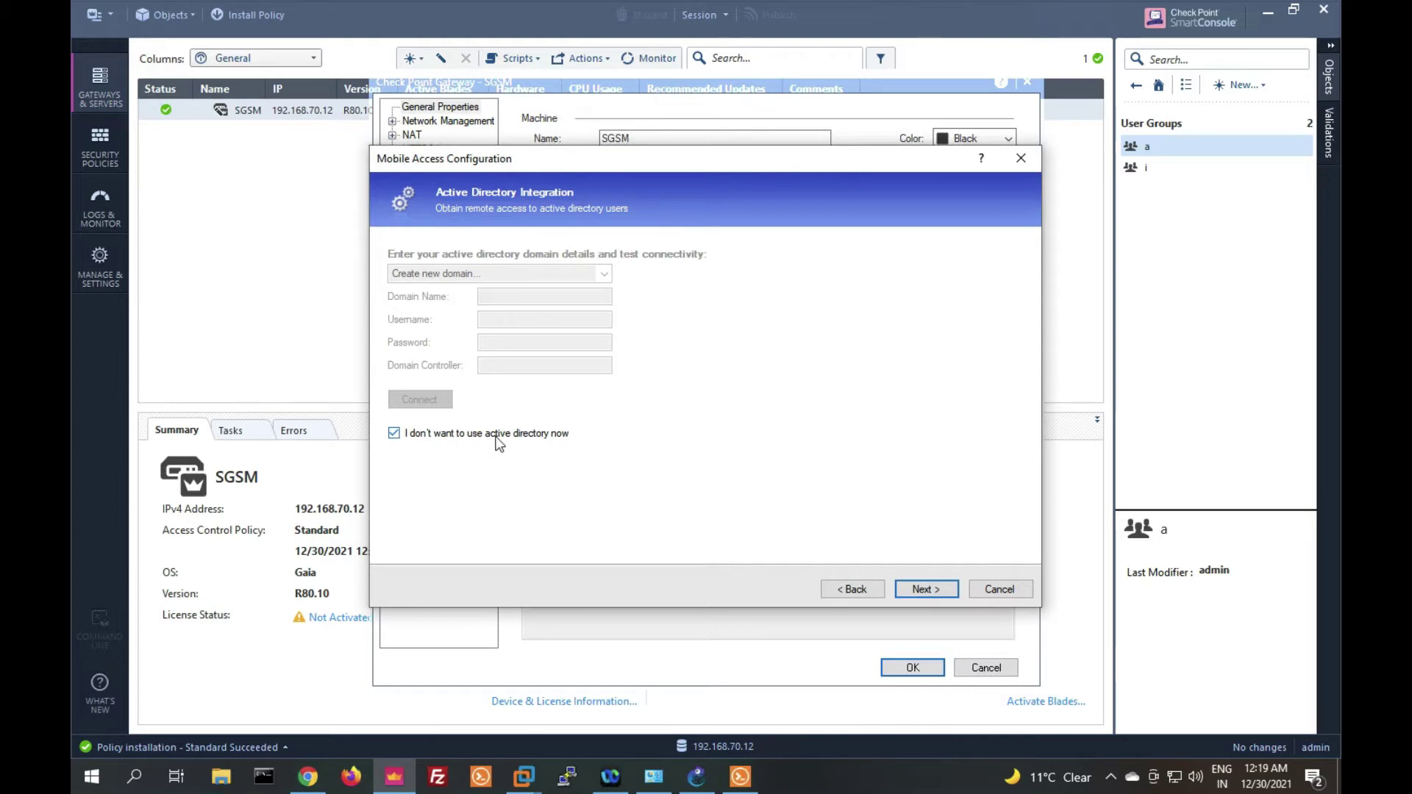
Leave the allowed-users list empty and cancel the Mobile Access wizard.
{"action": "left_click", "coordinate": [932, 588]}
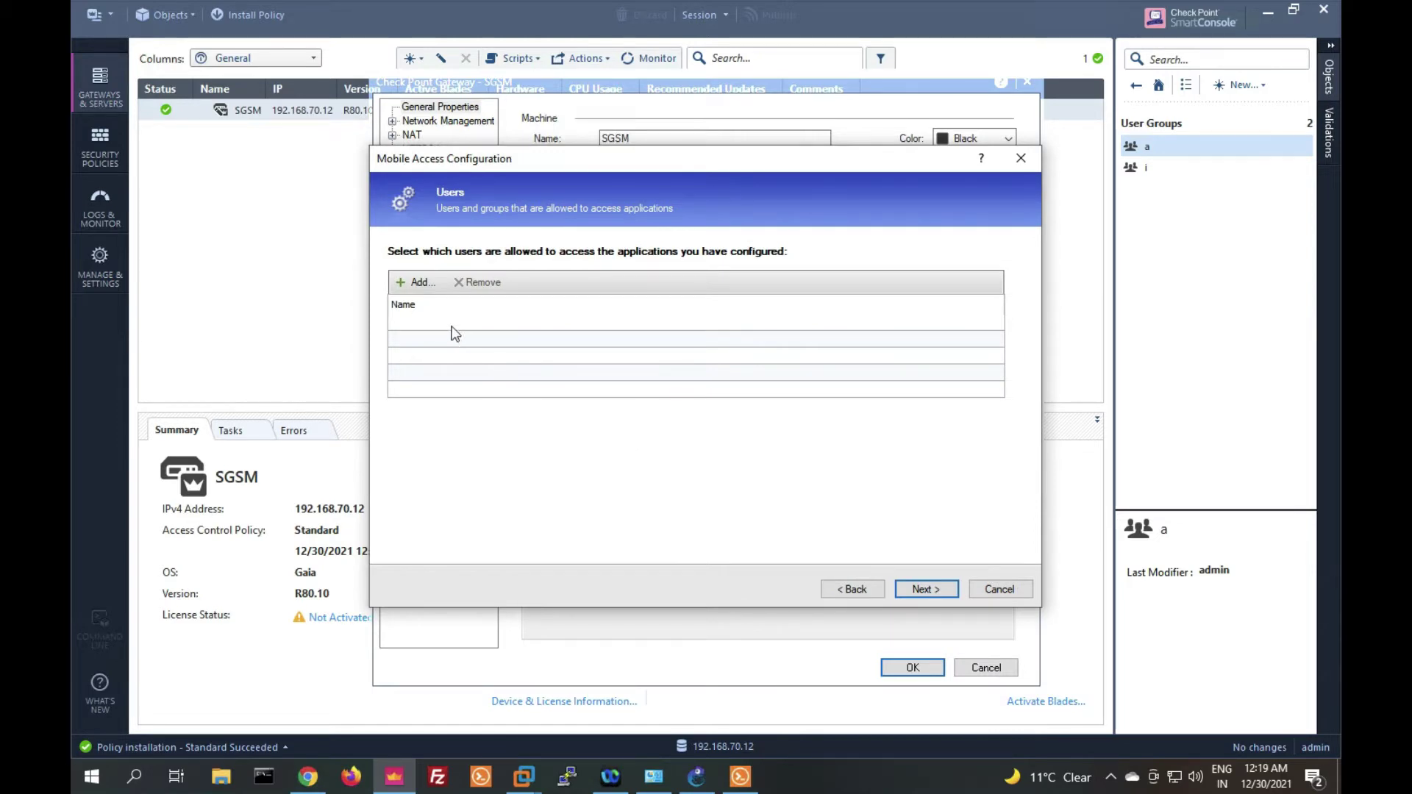
{"action": "key", "text": "Return"}
{"action": "left_click", "coordinate": [775, 456]}
{"action": "left_click", "coordinate": [414, 283]}
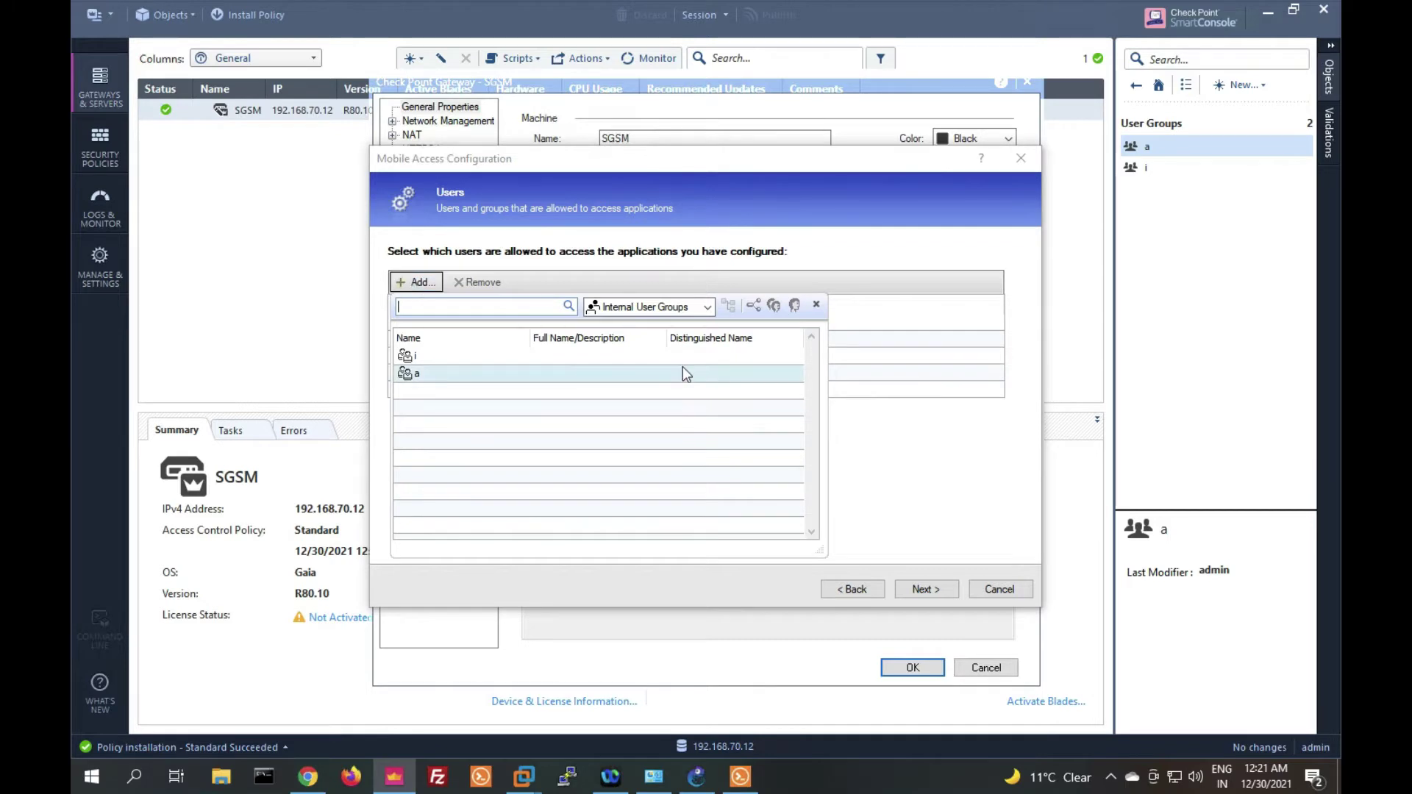
{"action": "left_click", "coordinate": [907, 577]}
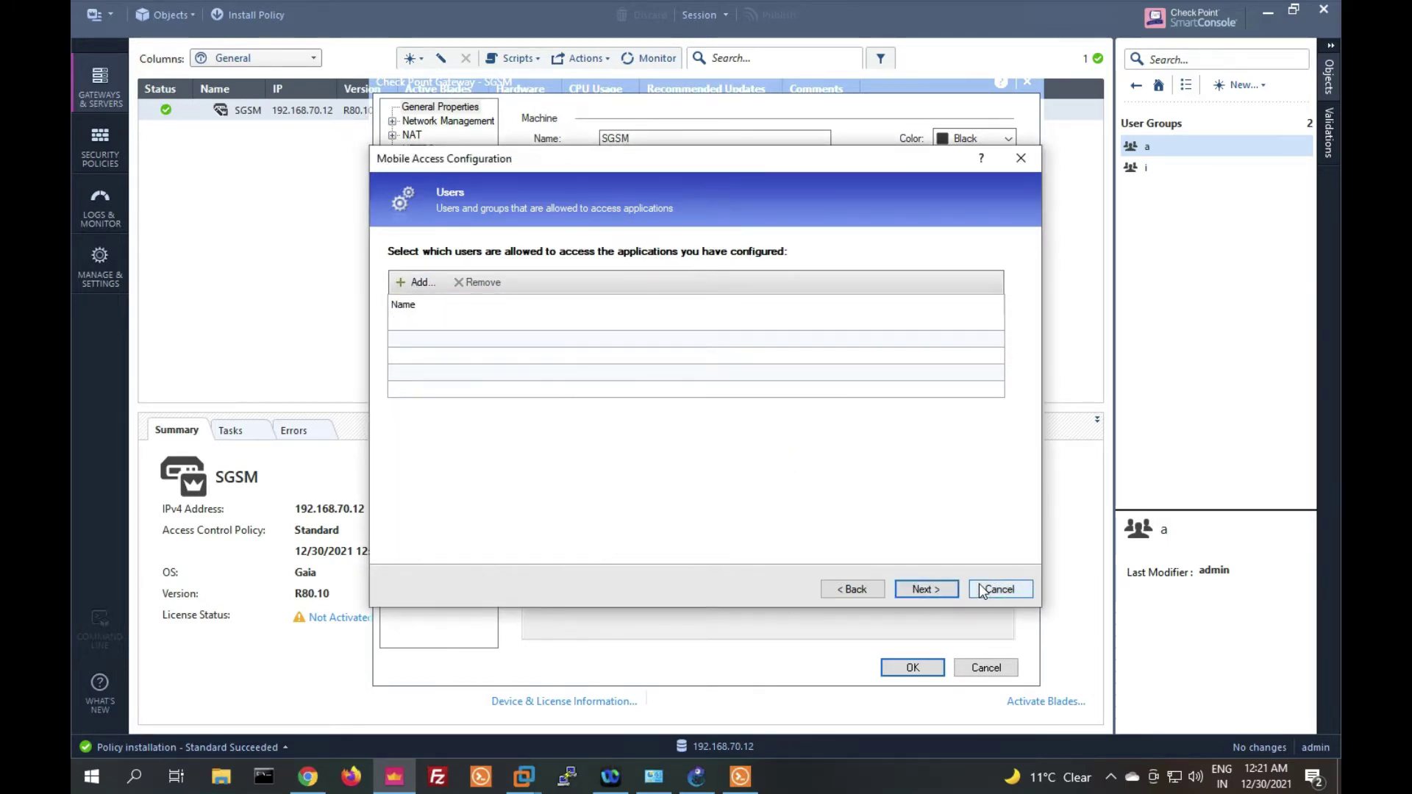
{"action": "left_click", "coordinate": [981, 590]}
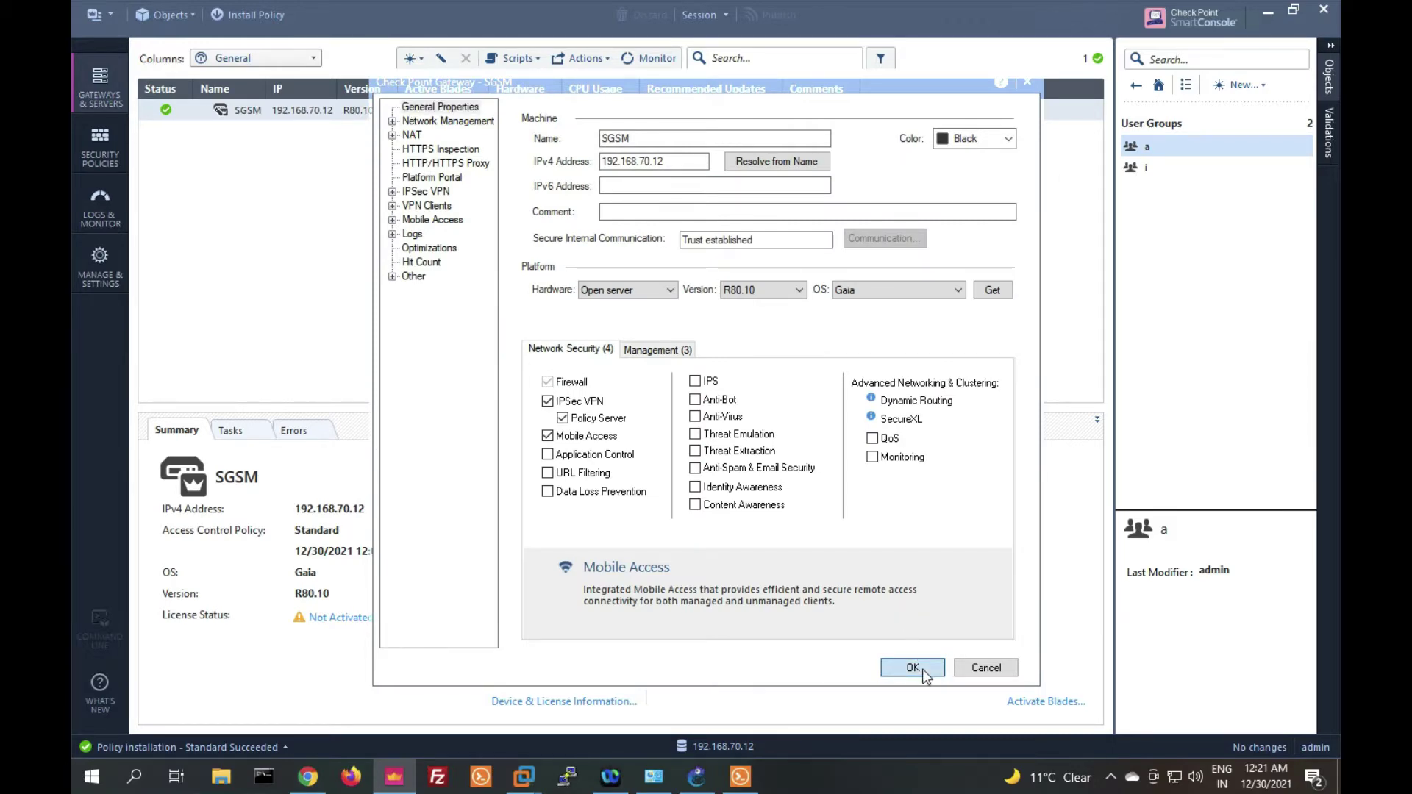
Save SGSM's properties and start a new user from the Default template.
{"action": "left_click", "coordinate": [913, 668]}
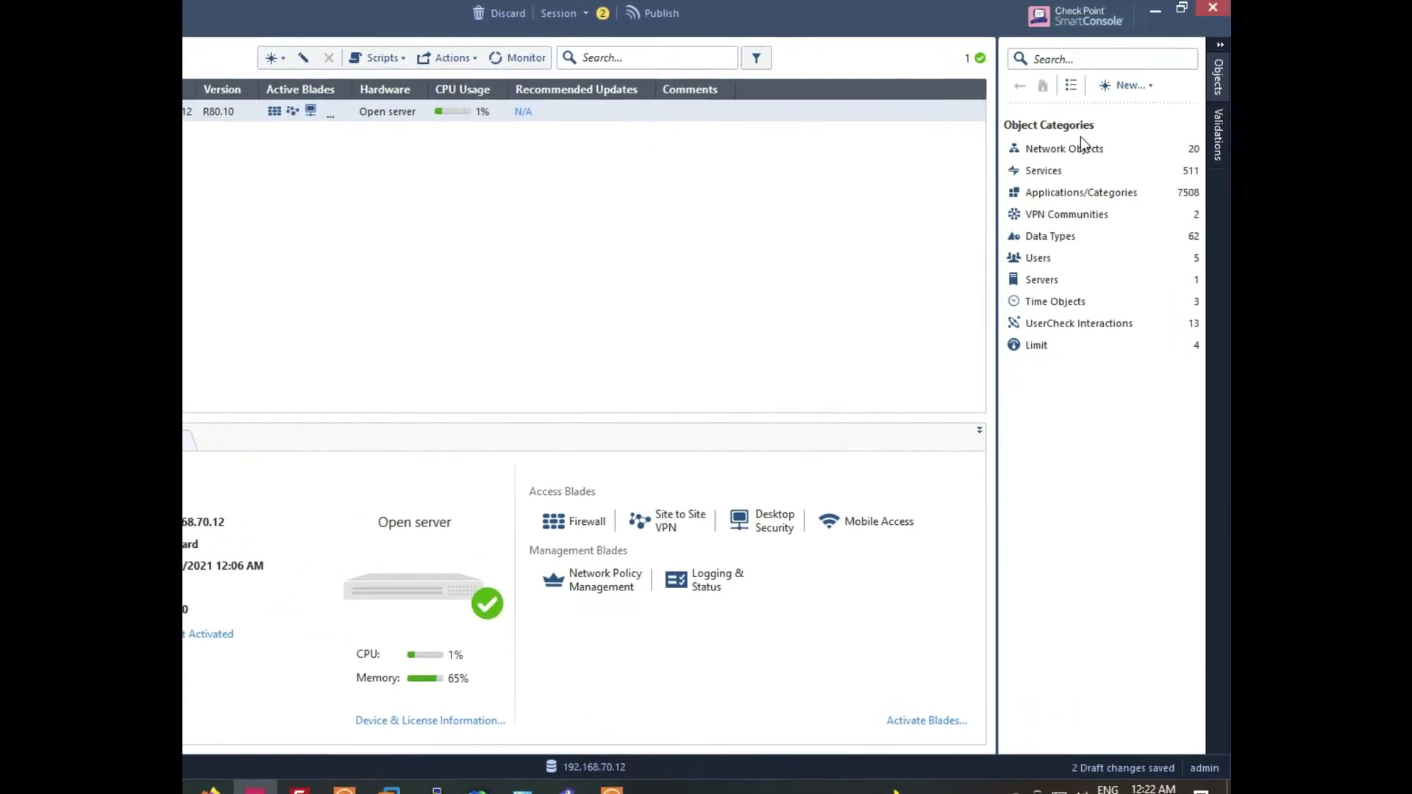
{"action": "left_click", "coordinate": [1110, 89]}
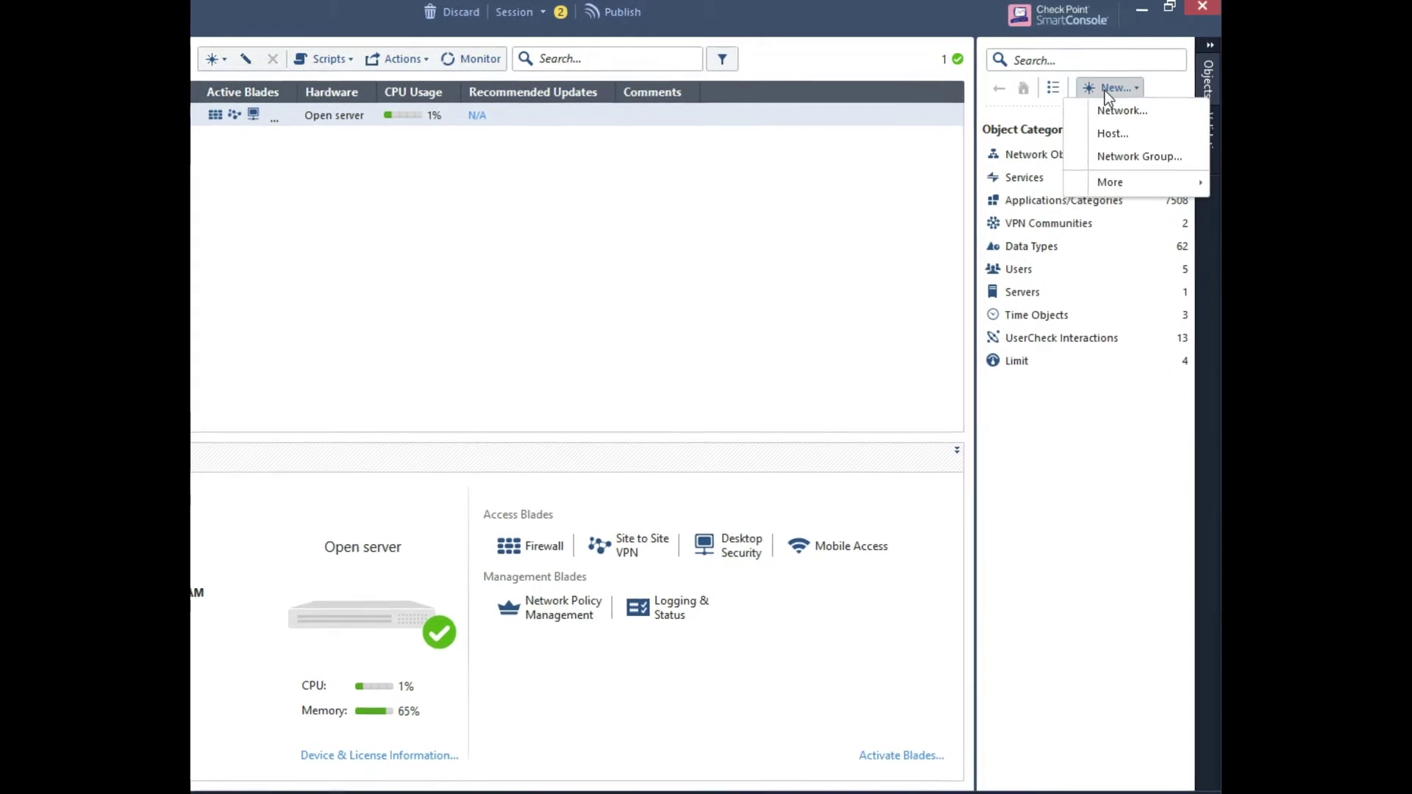
{"action": "mouse_move", "coordinate": [1110, 188]}
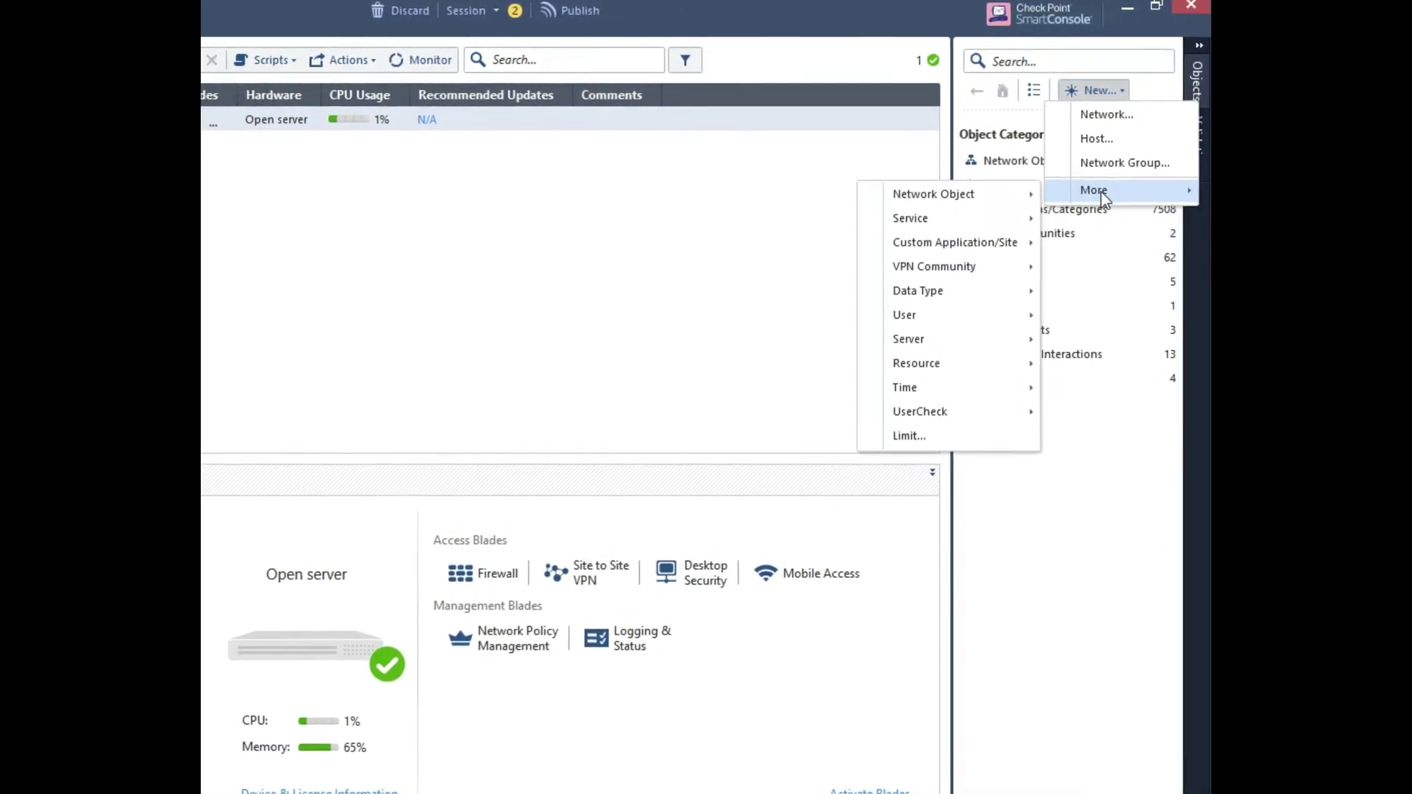
{"action": "mouse_move", "coordinate": [926, 314]}
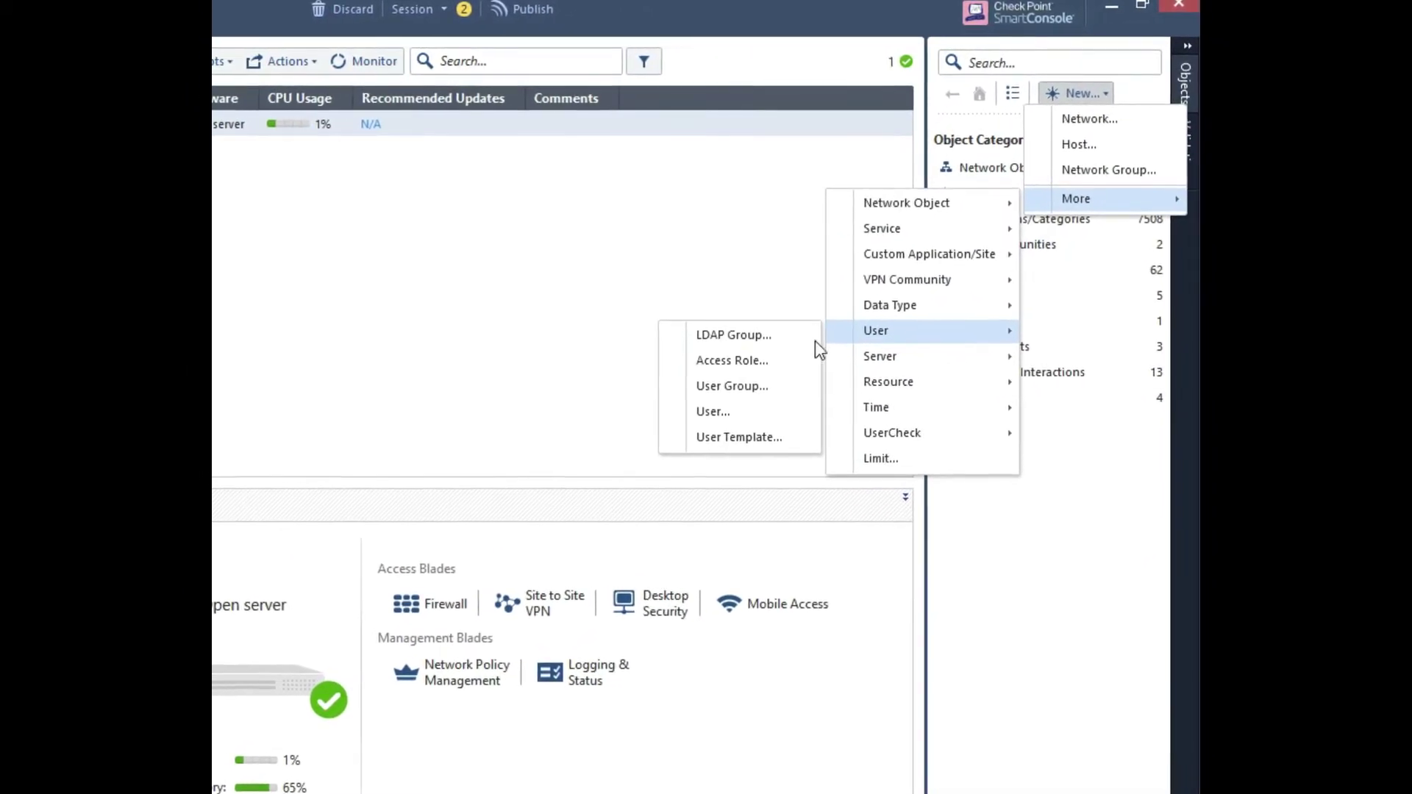
{"action": "left_click", "coordinate": [723, 406]}
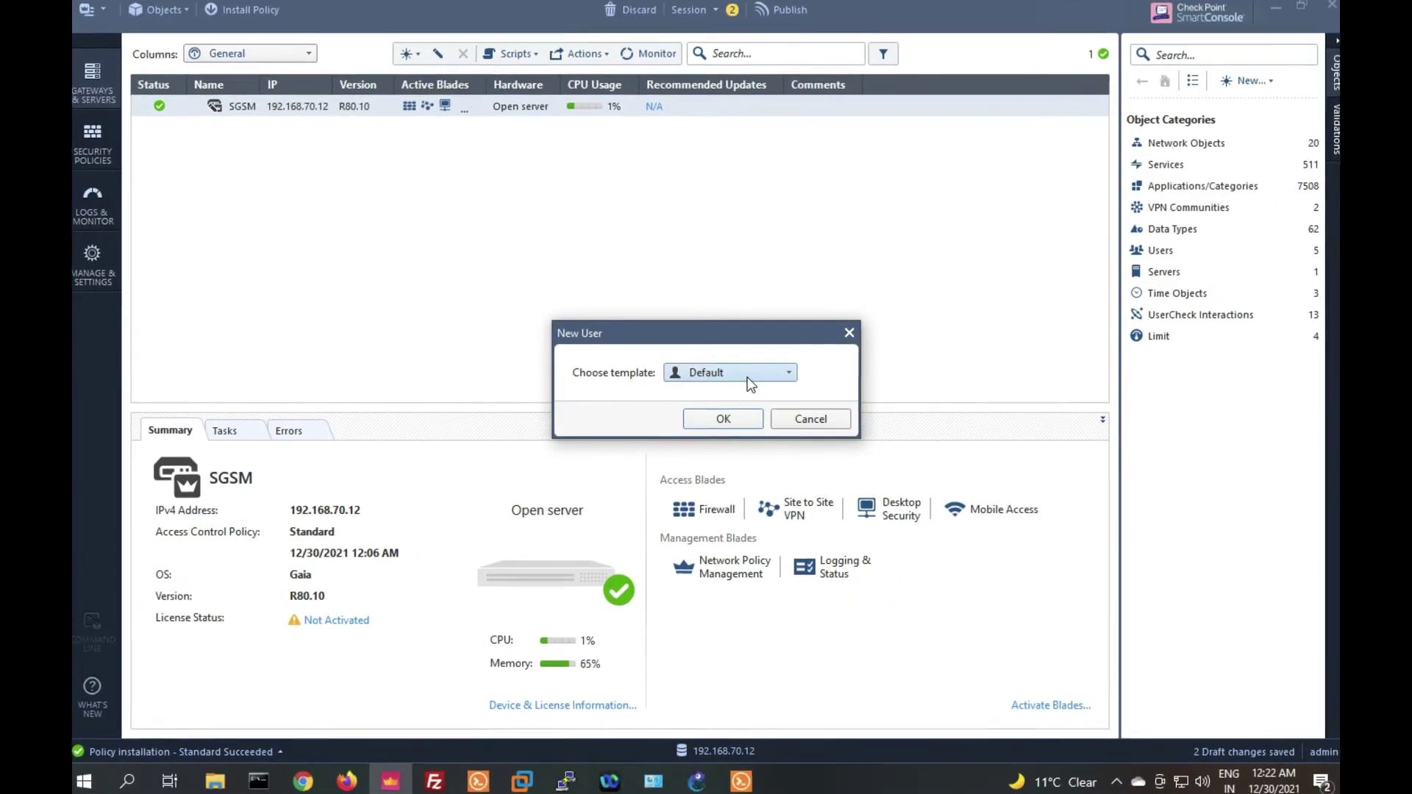
{"action": "left_click", "coordinate": [441, 462]}
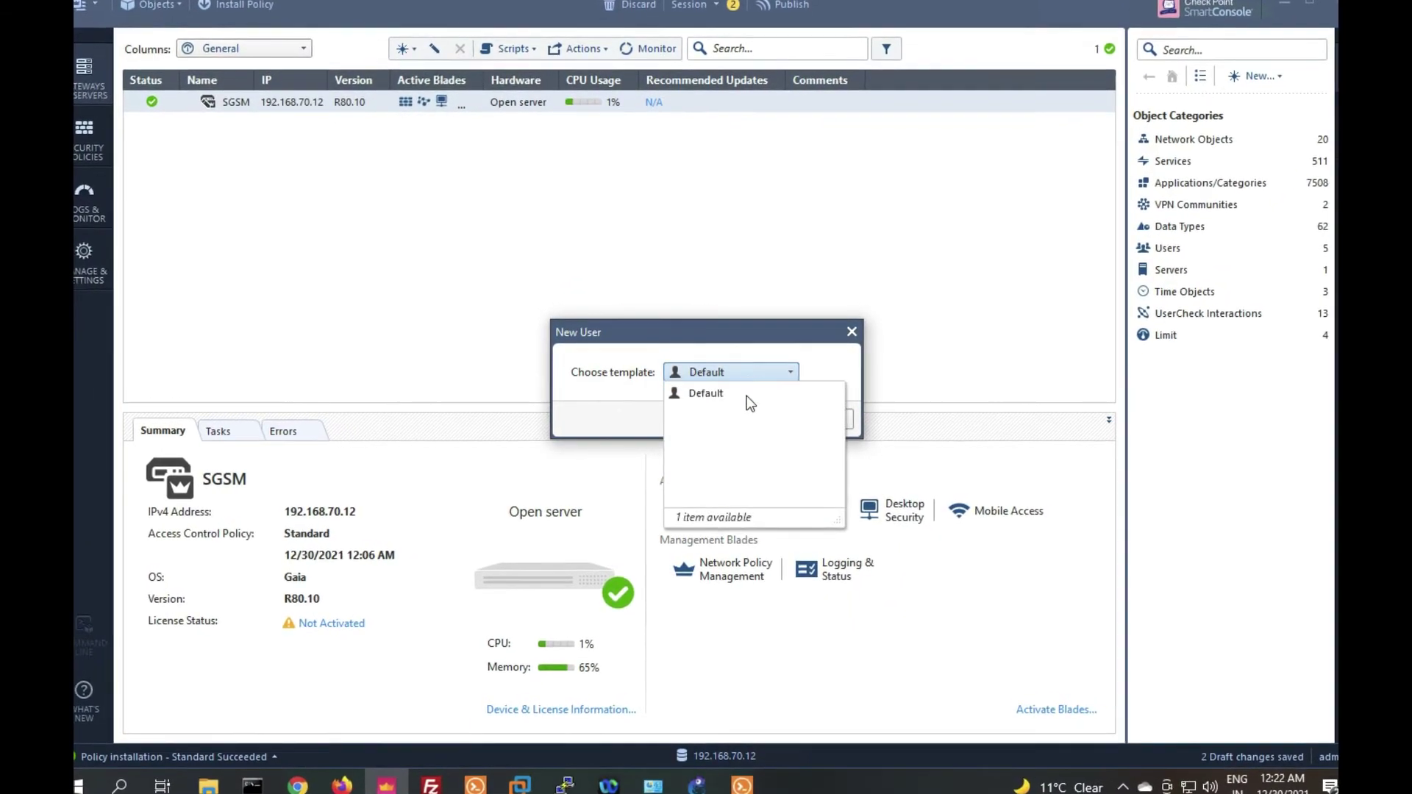
{"action": "left_click", "coordinate": [709, 394]}
{"action": "left_click", "coordinate": [715, 421]}
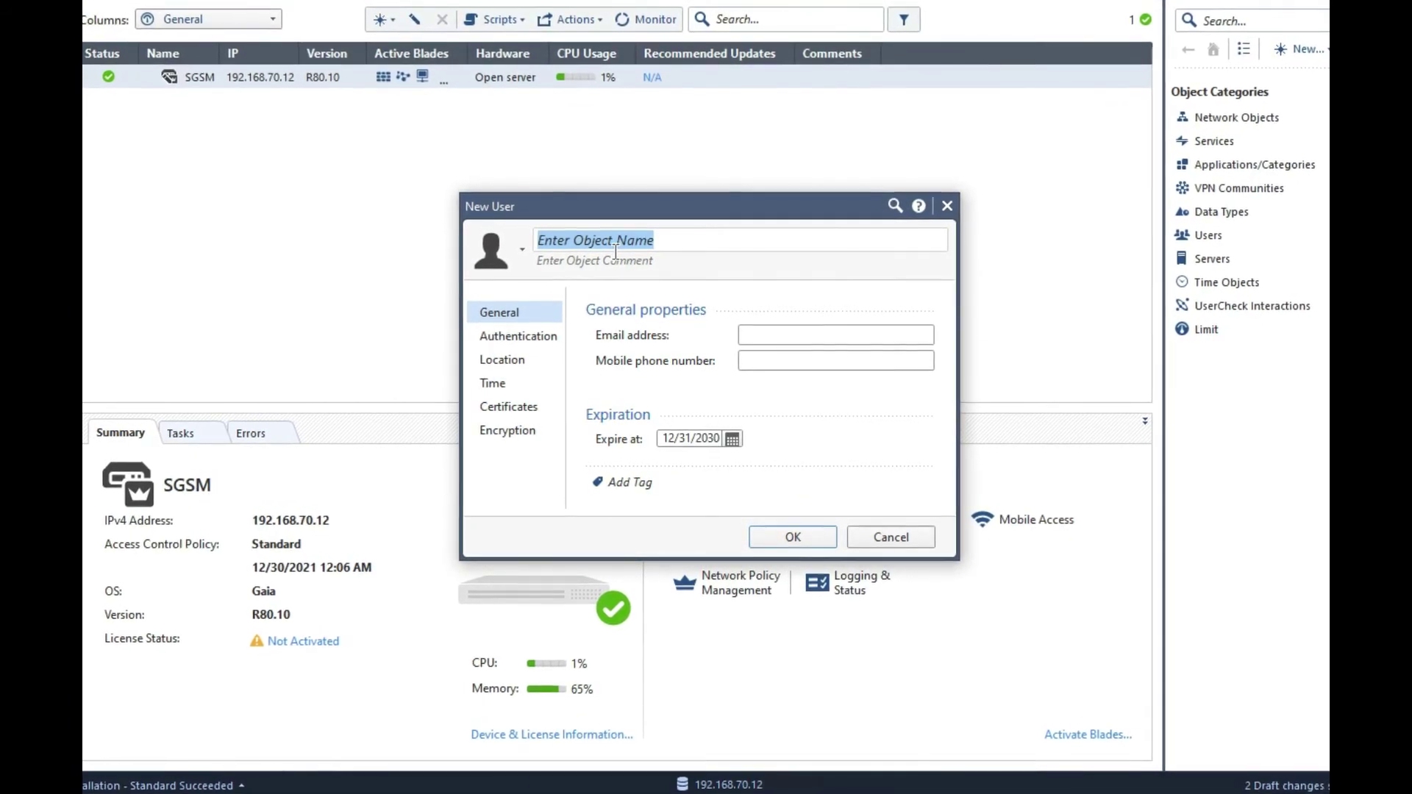
Name the user admin, give it Check Point Password authentication with a password, and save.
{"action": "type", "text": "admin"}
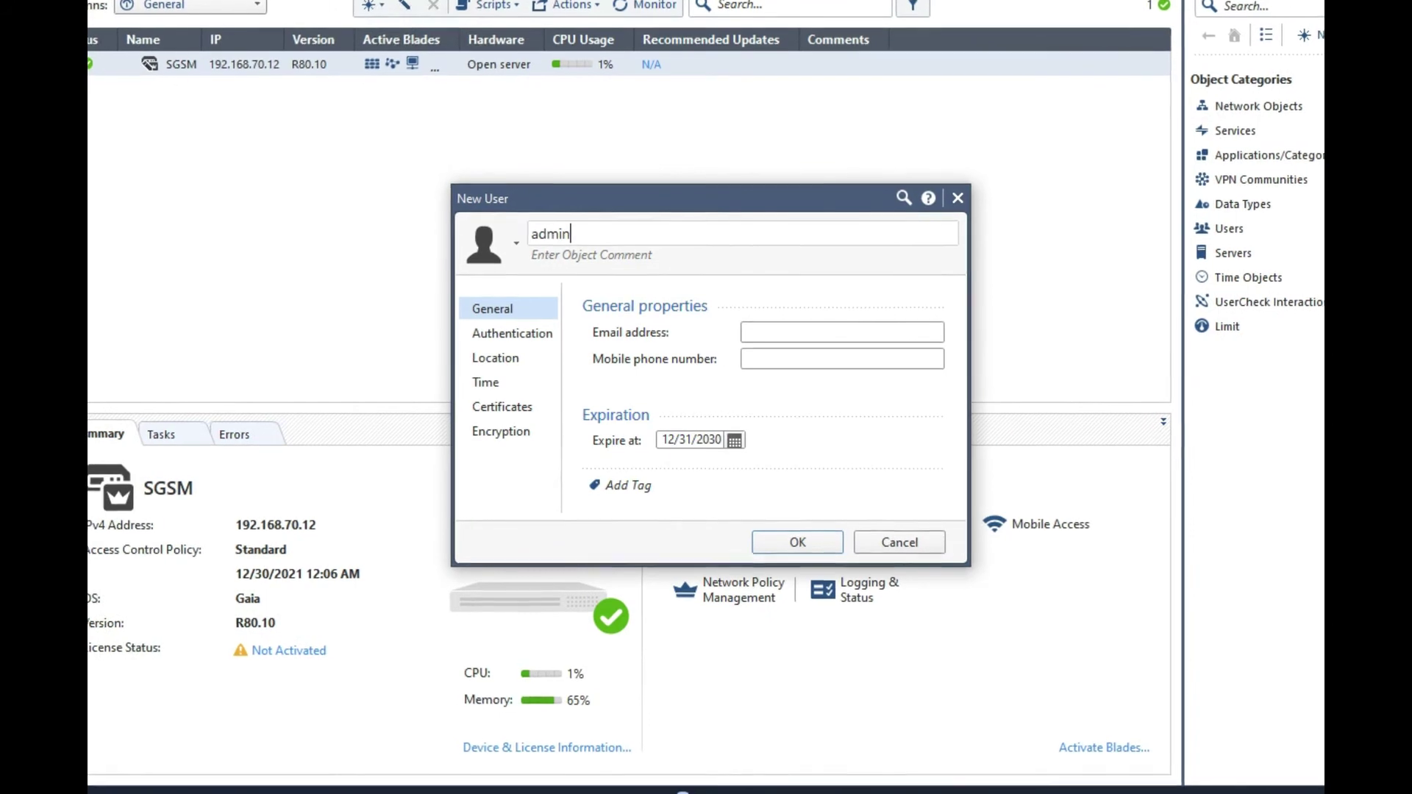
{"action": "left_click", "coordinate": [536, 335]}
{"action": "left_click", "coordinate": [764, 335]}
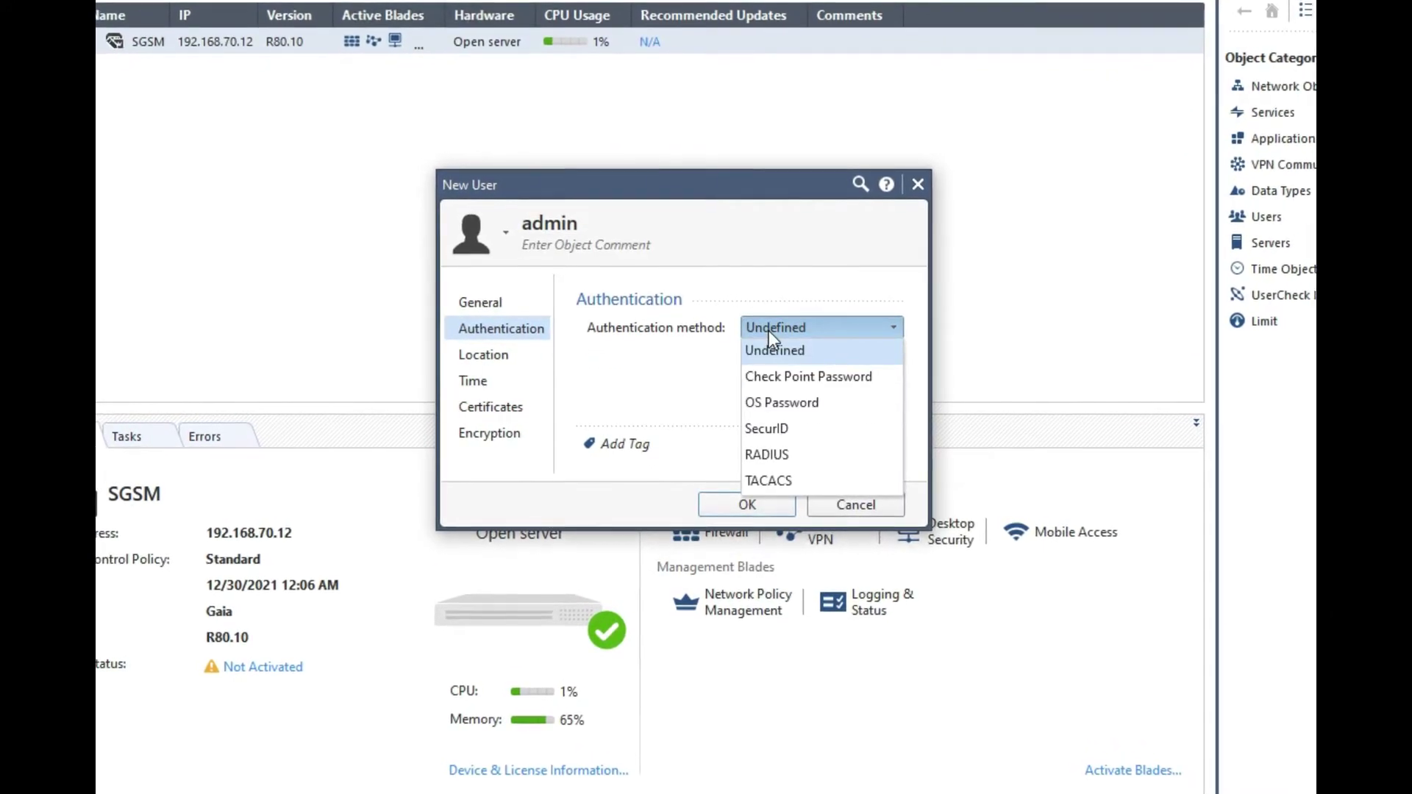
{"action": "left_click", "coordinate": [785, 369]}
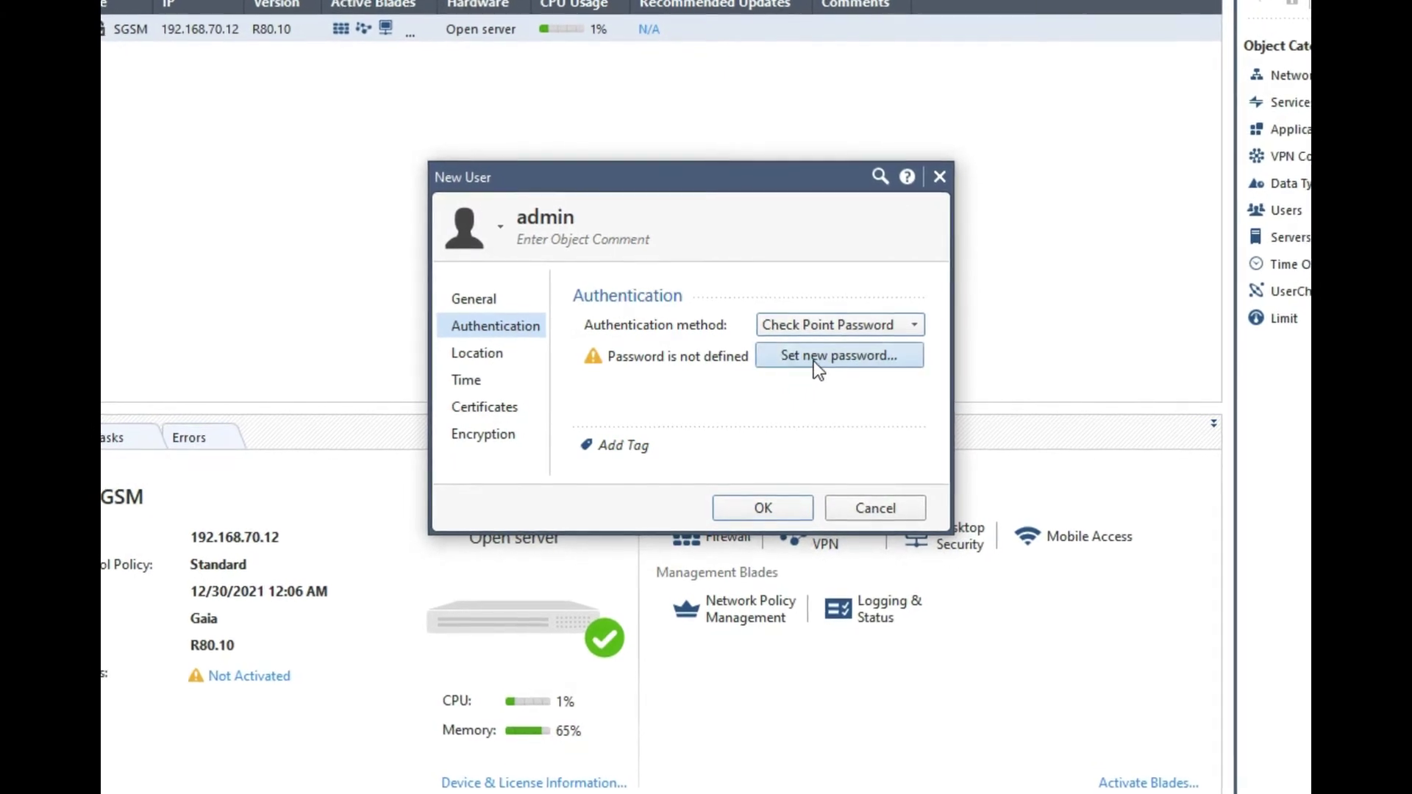
{"action": "left_click", "coordinate": [812, 360]}
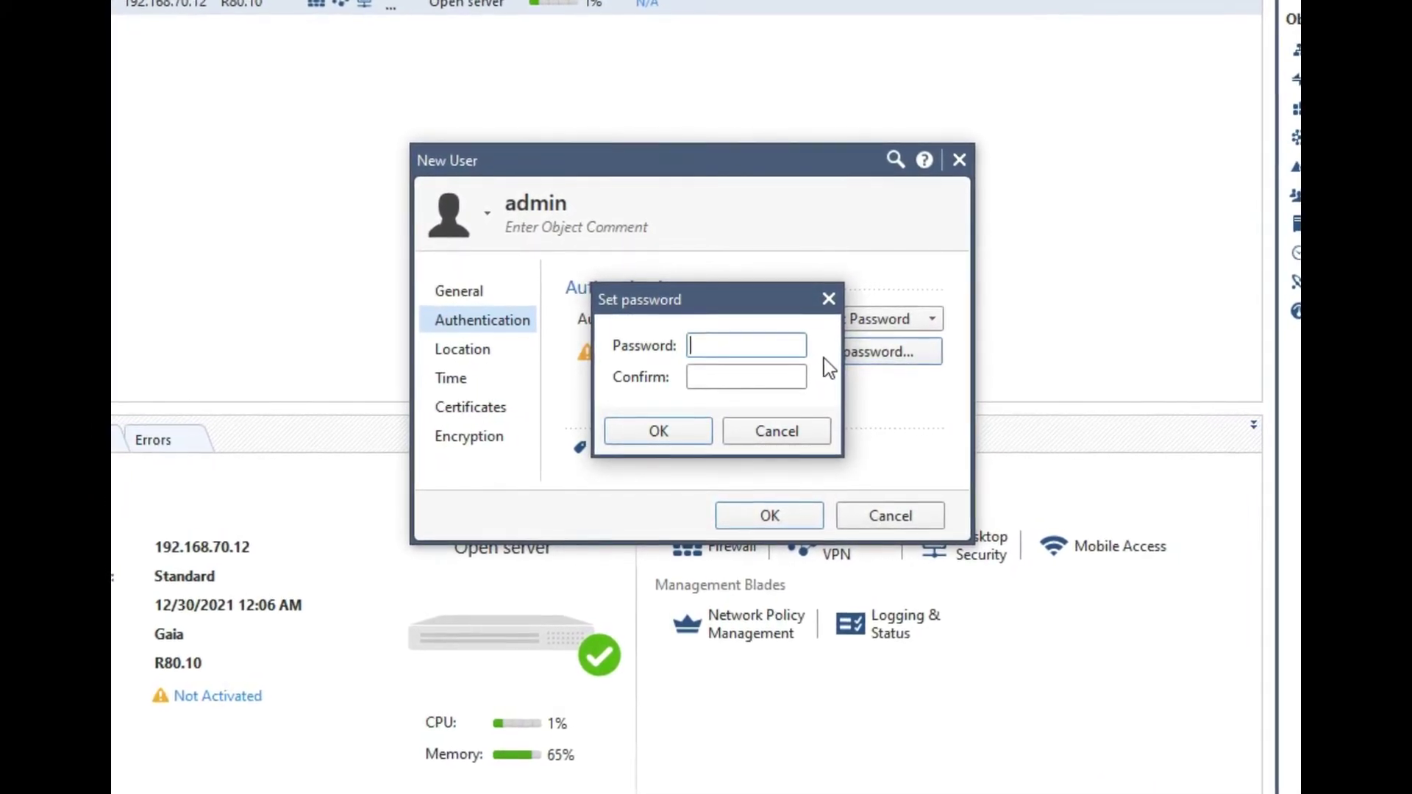
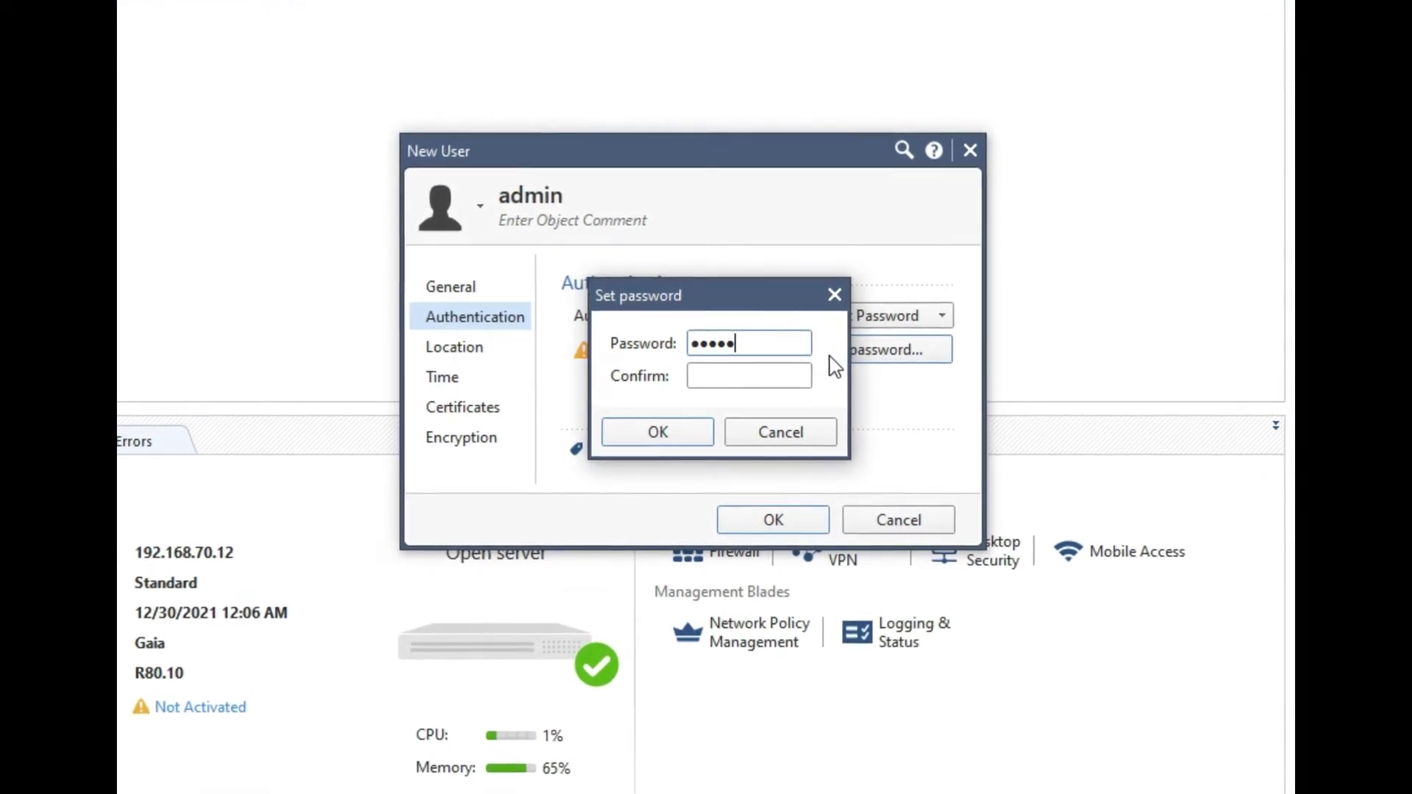
{"action": "key", "text": "Tab"}
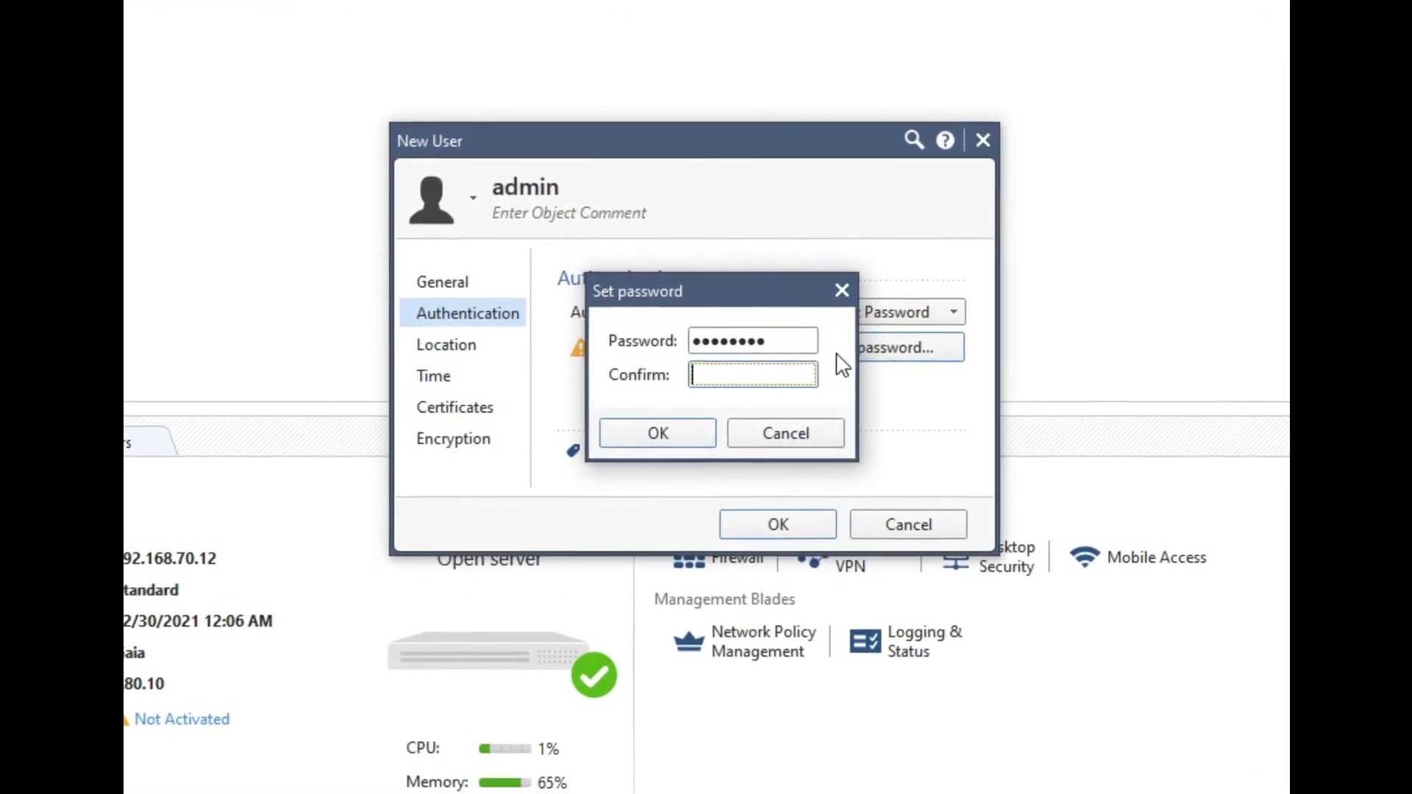
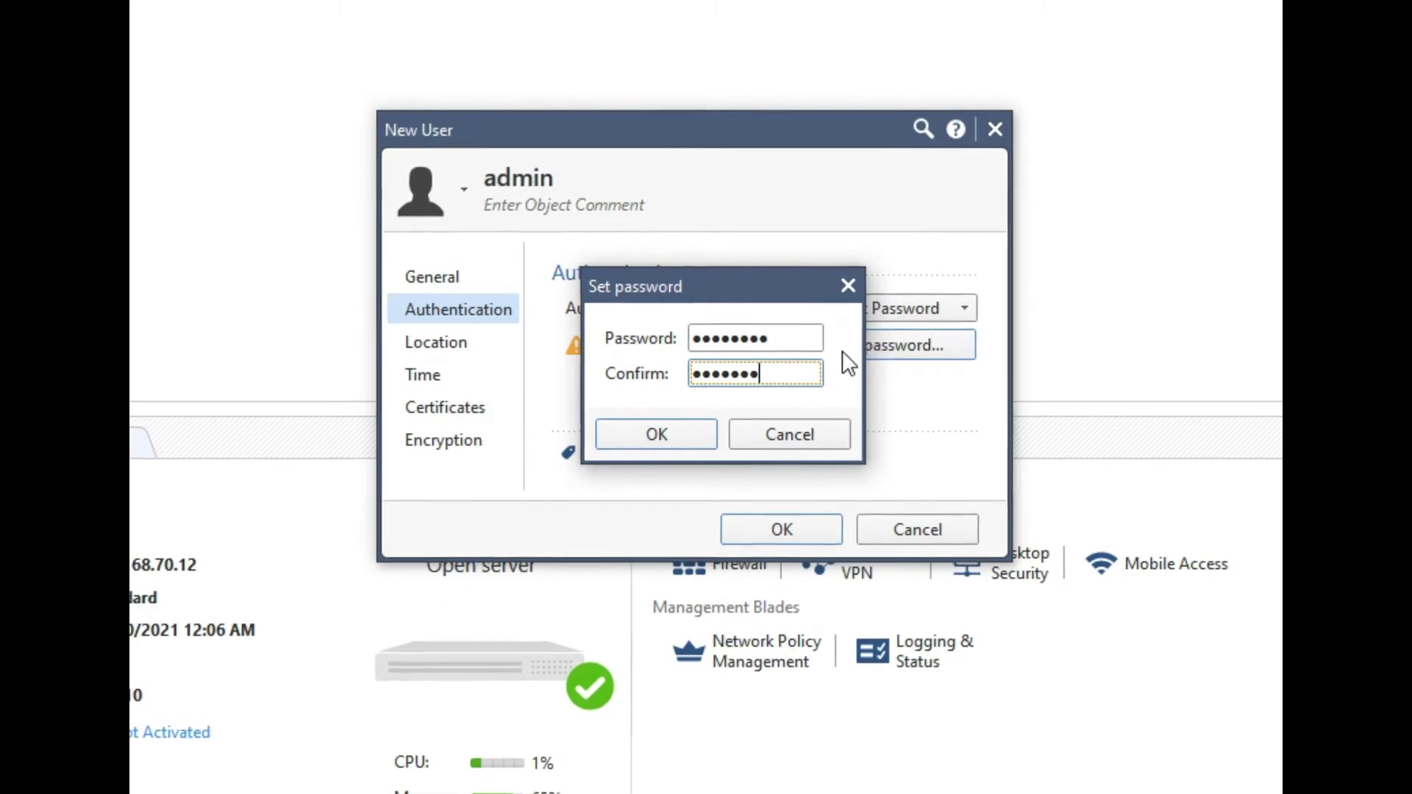
{"action": "left_click", "coordinate": [681, 429]}
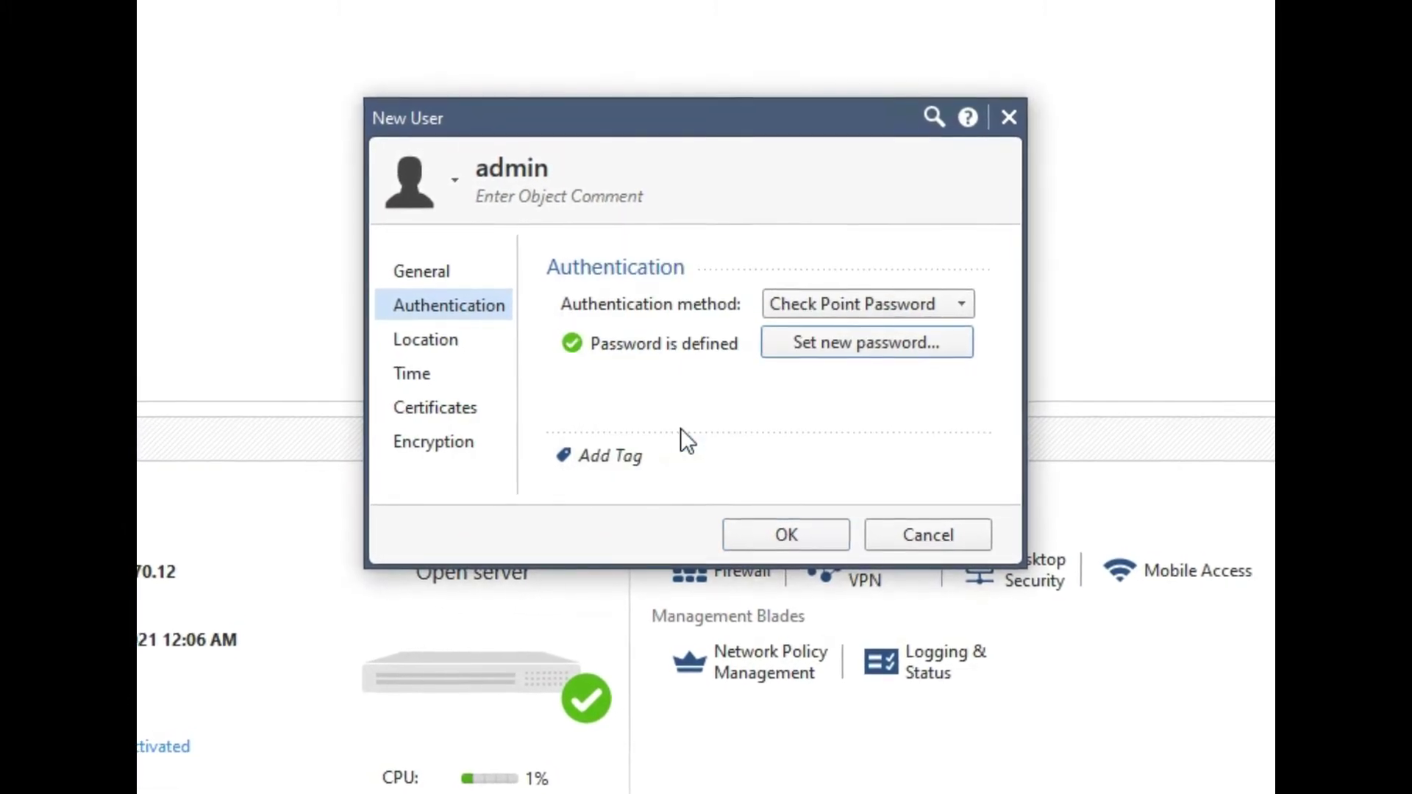
{"action": "key", "text": "Return"}
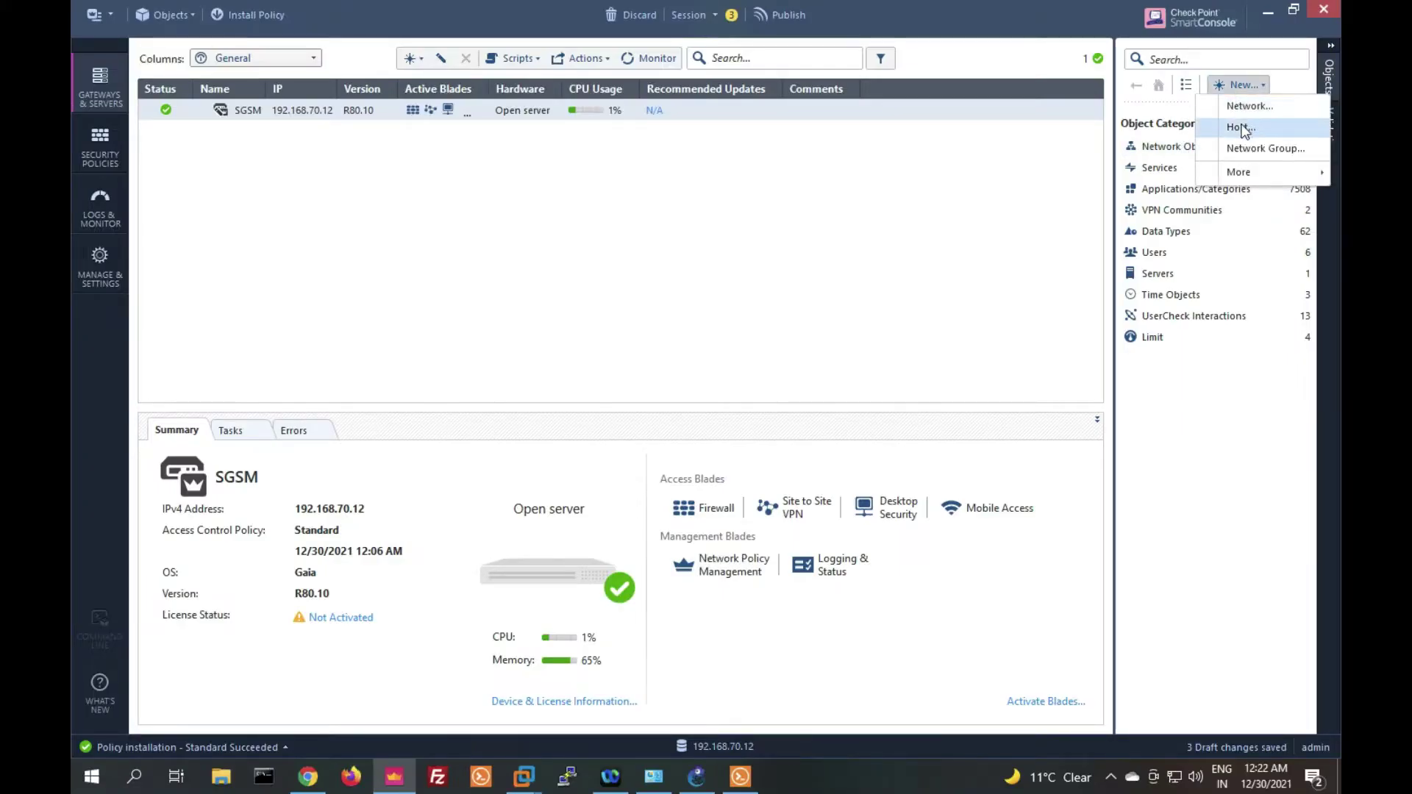
Start another new user from the Default template.
{"action": "mouse_move", "coordinate": [1240, 172]}
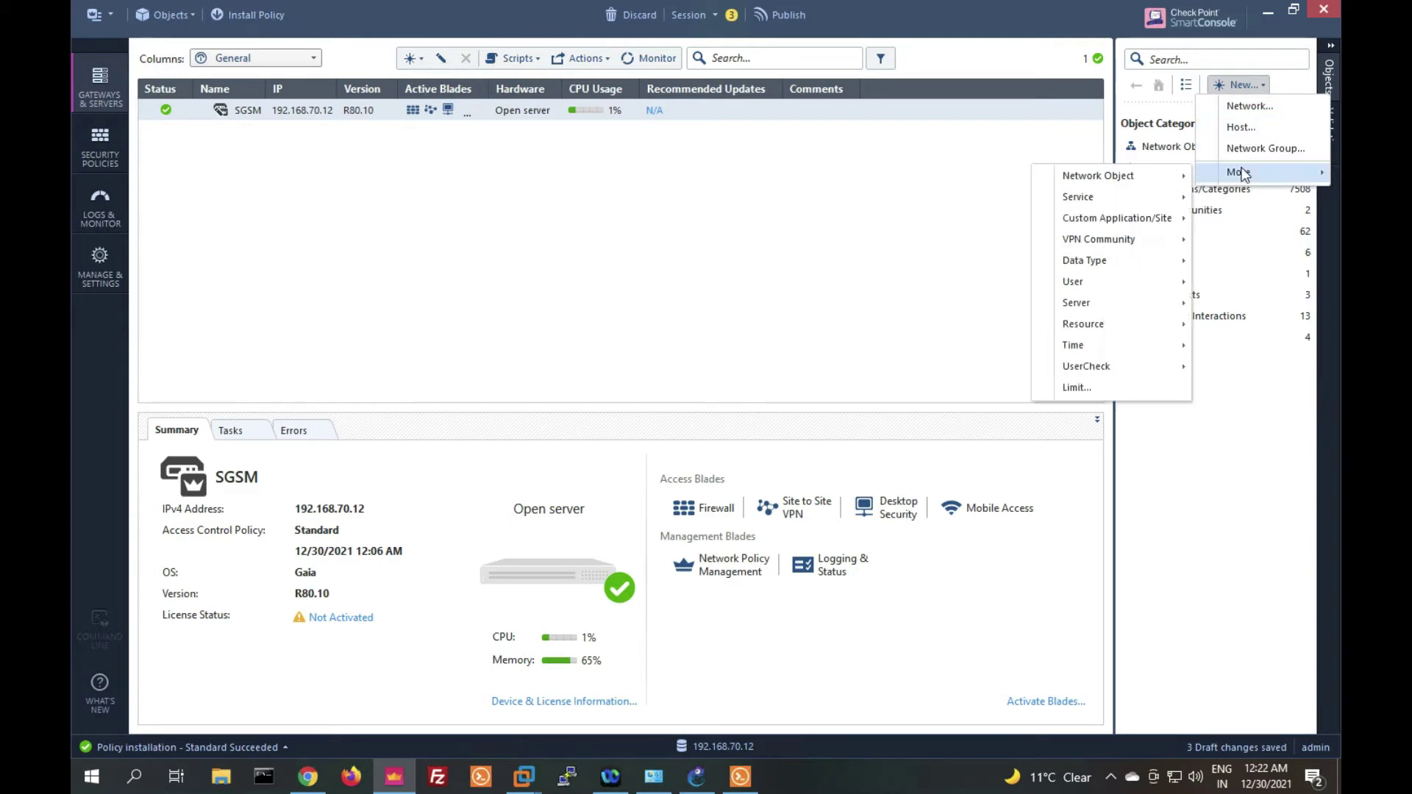
{"action": "left_click", "coordinate": [968, 350]}
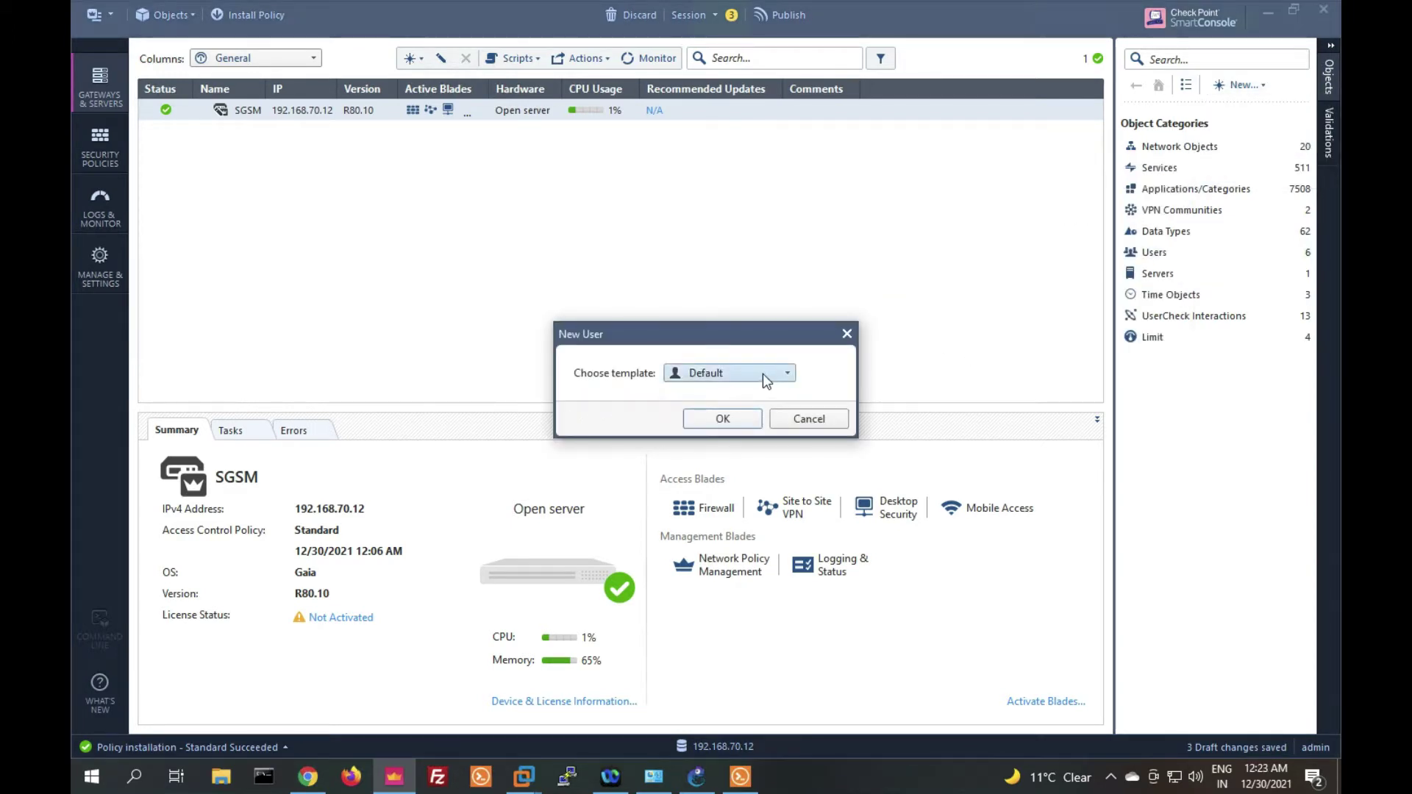
{"action": "left_click", "coordinate": [762, 374]}
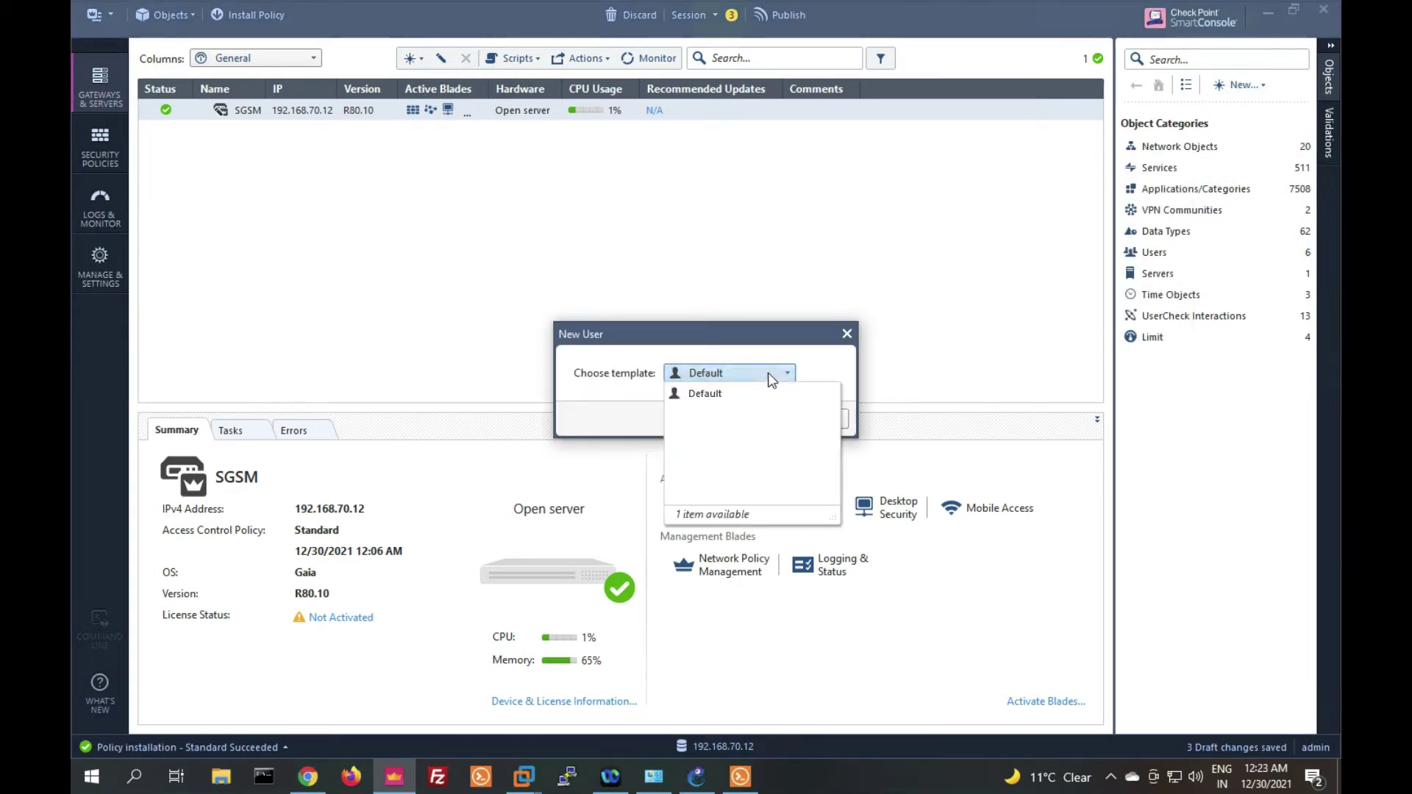
{"action": "left_click", "coordinate": [757, 393]}
{"action": "left_click", "coordinate": [738, 419]}
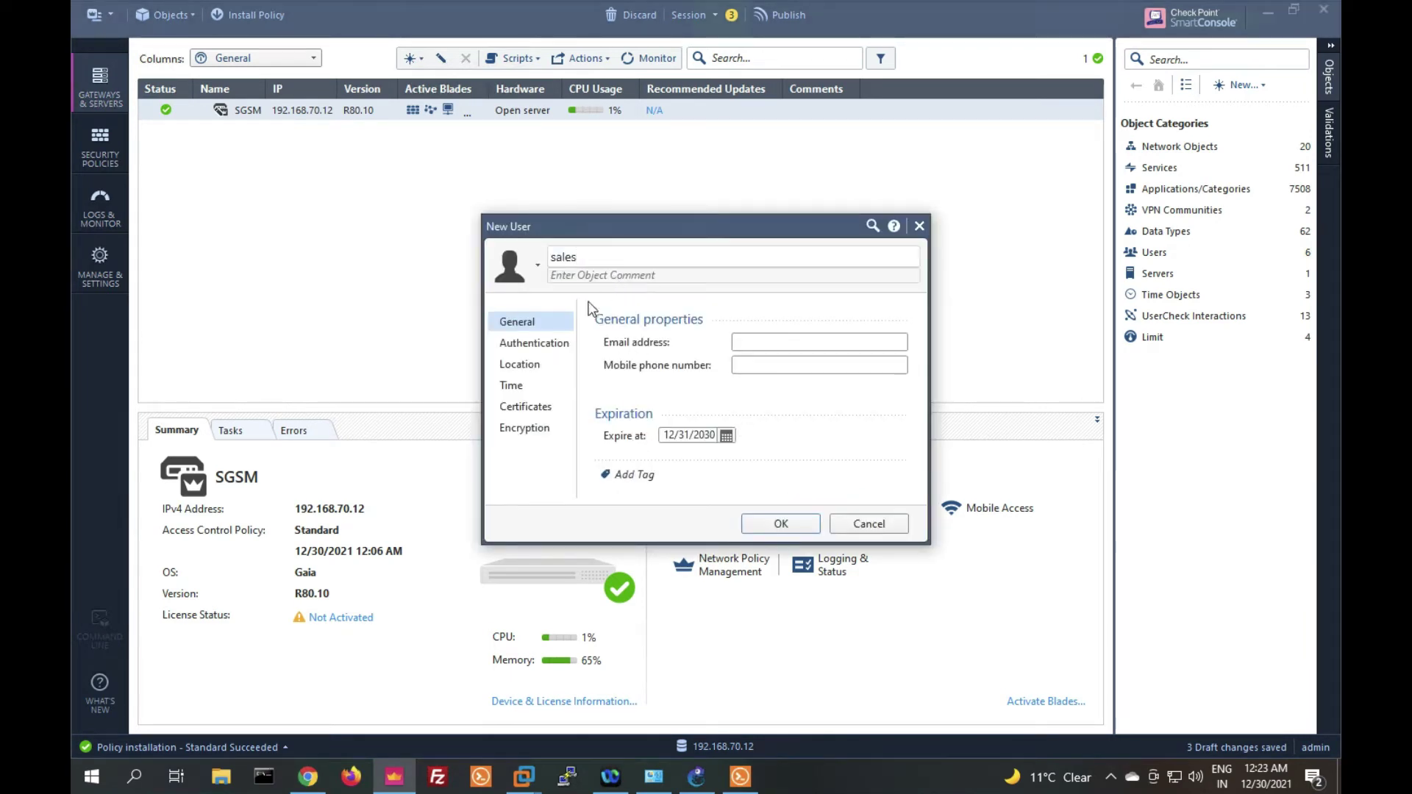
Give the sales user Check Point Password authentication with a confirmed password and save.
{"action": "left_click", "coordinate": [539, 346]}
{"action": "left_click", "coordinate": [781, 346]}
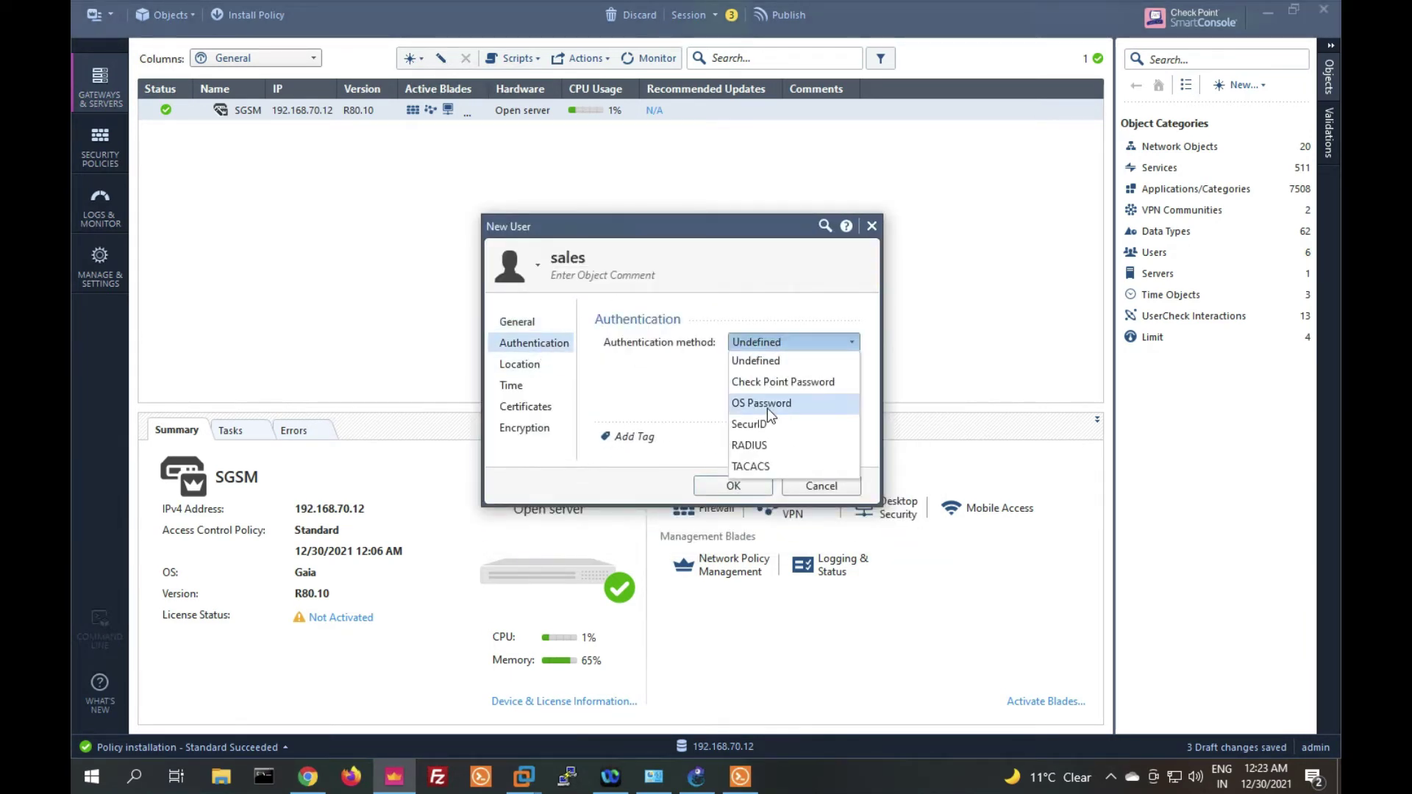
{"action": "left_click", "coordinate": [775, 382]}
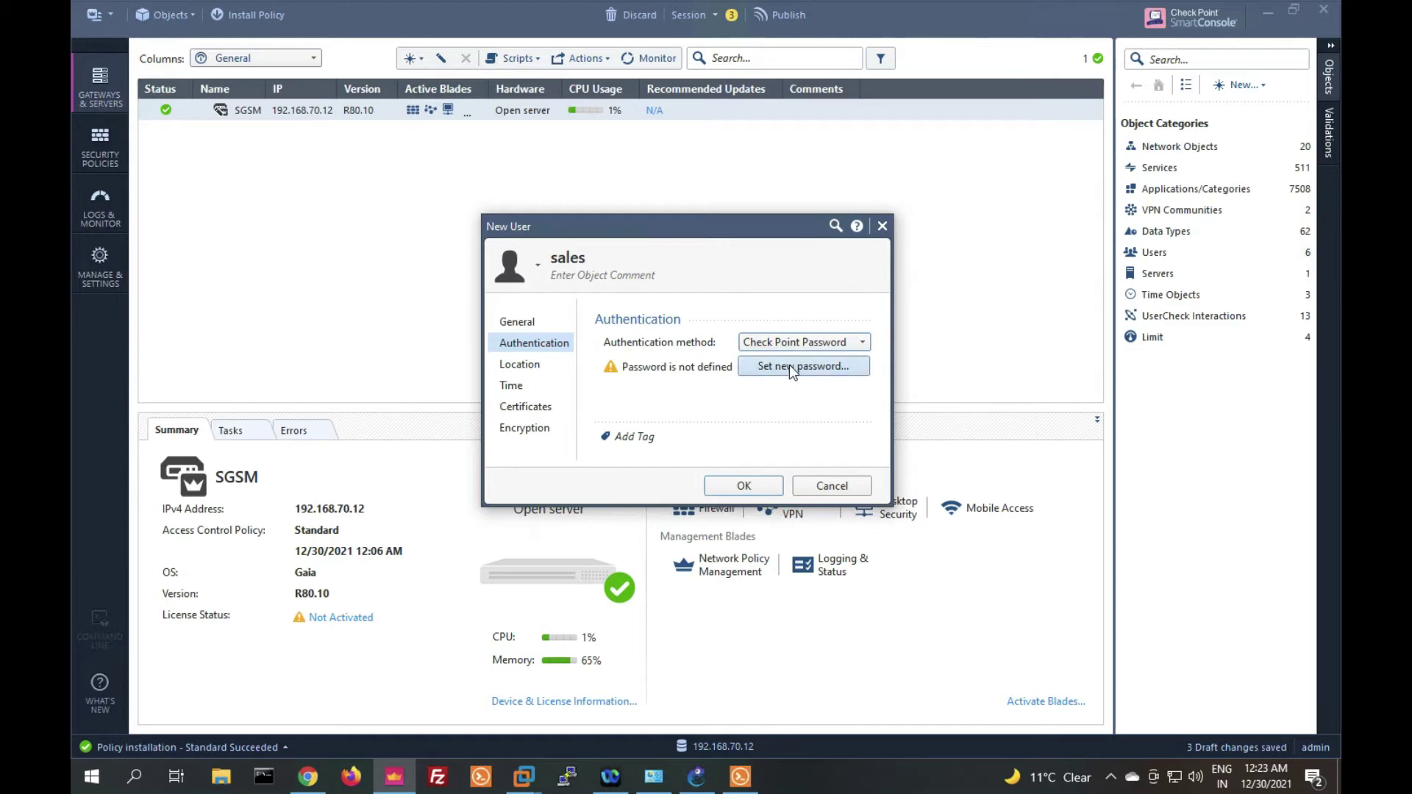
{"action": "left_click", "coordinate": [788, 365]}
{"action": "type", "text": "•••••••"}
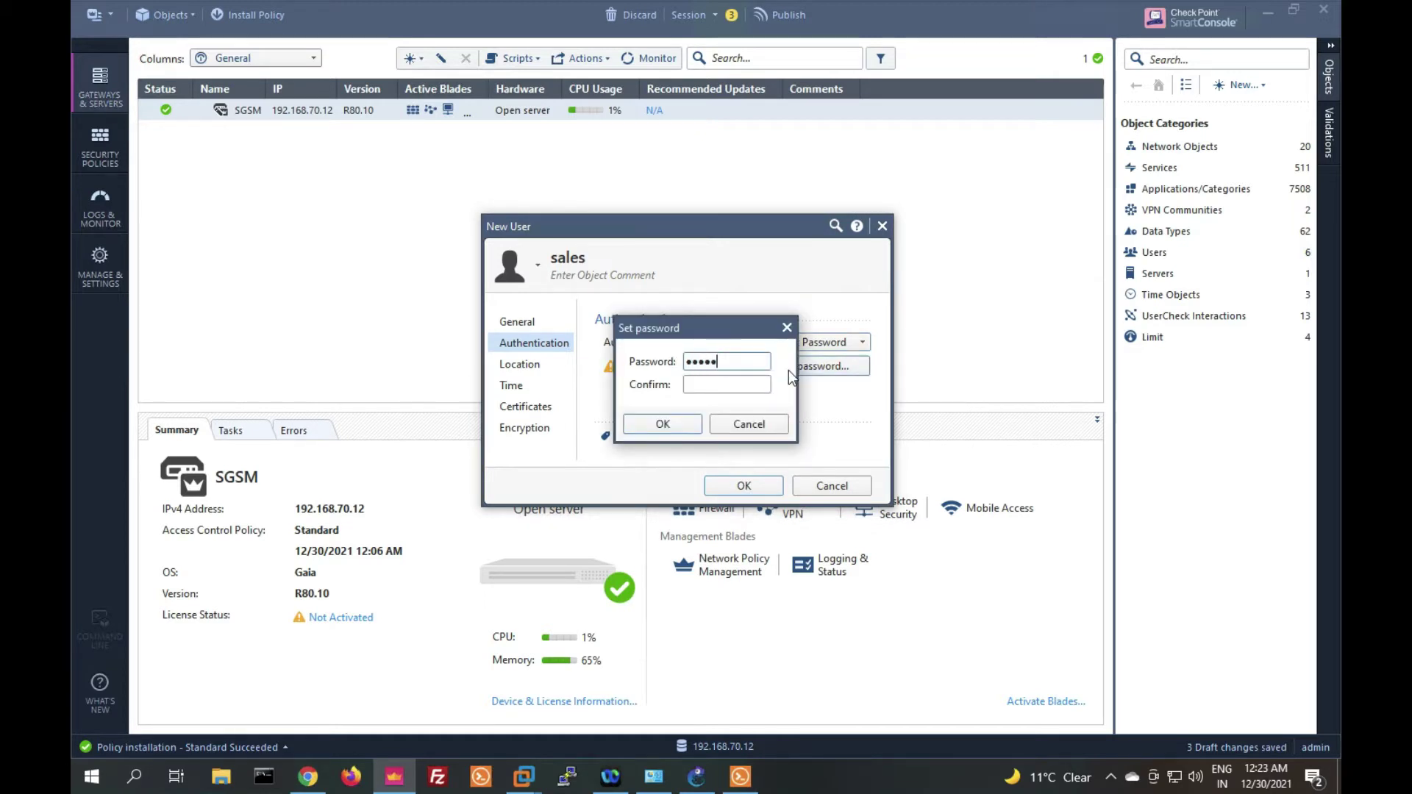
{"action": "key", "text": "Tab"}
{"action": "type", "text": "••••••••"}
{"action": "key", "text": "Return"}
{"action": "key", "text": "Return"}
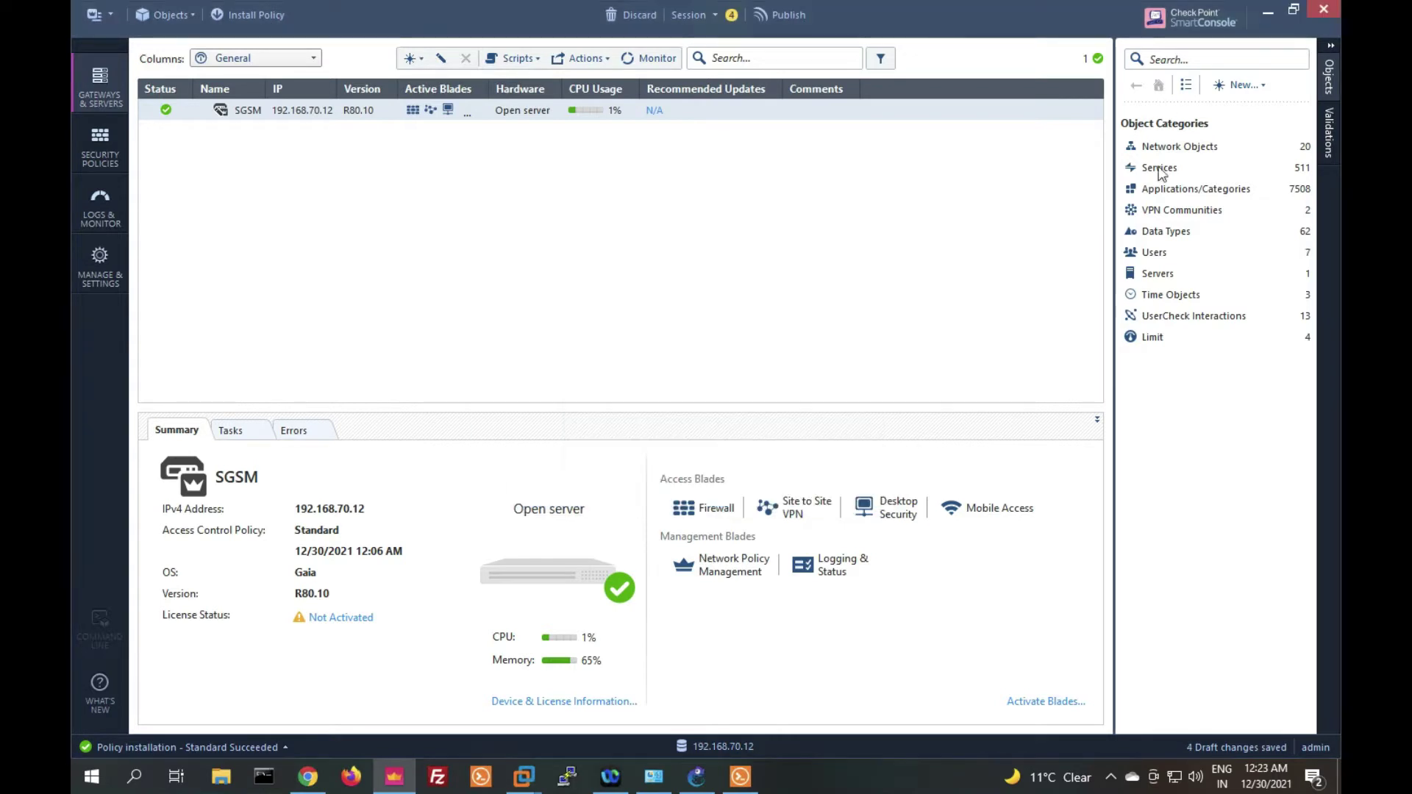
Create user group admin-user with the admin user as its only member.
{"action": "left_click", "coordinate": [1237, 85]}
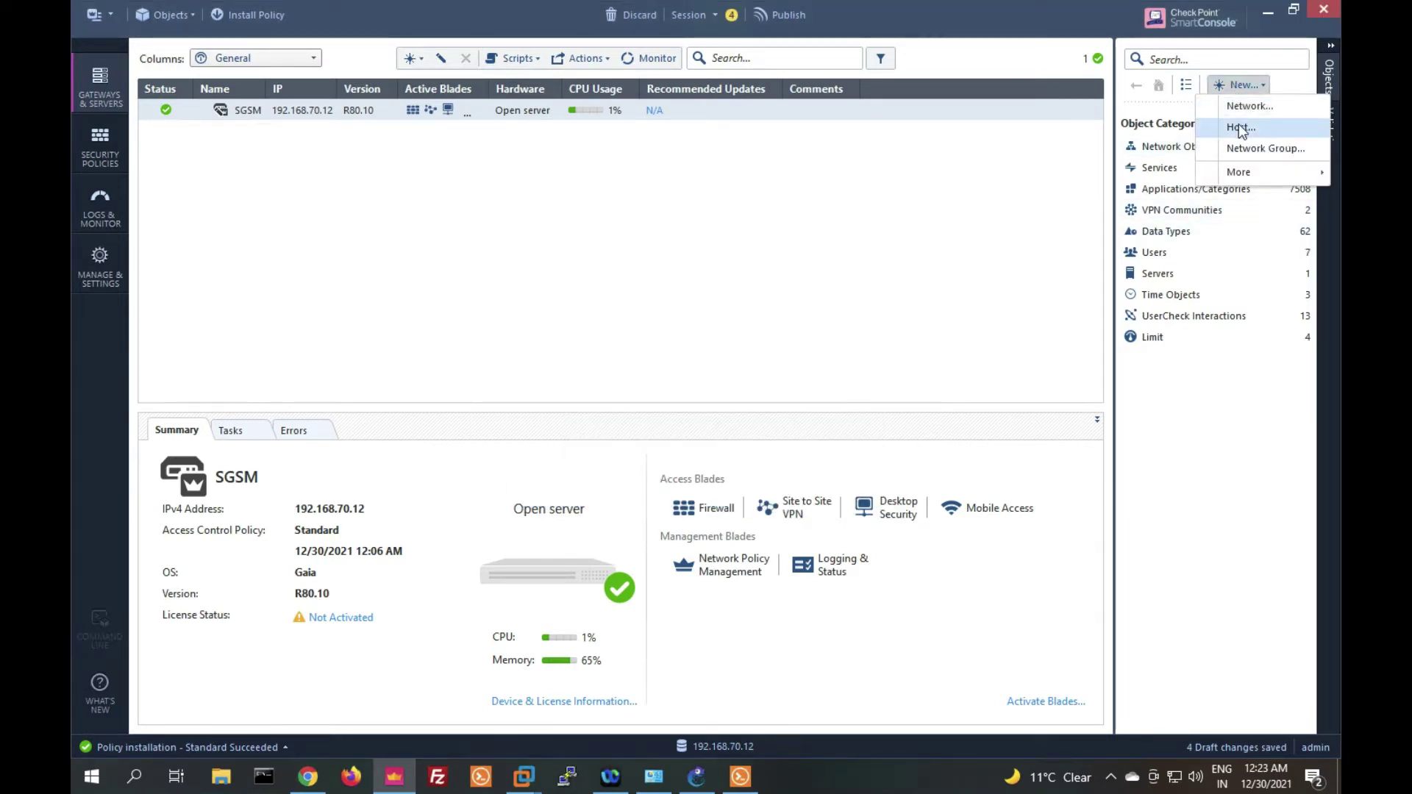
{"action": "mouse_move", "coordinate": [1236, 174]}
{"action": "mouse_move", "coordinate": [1092, 285]}
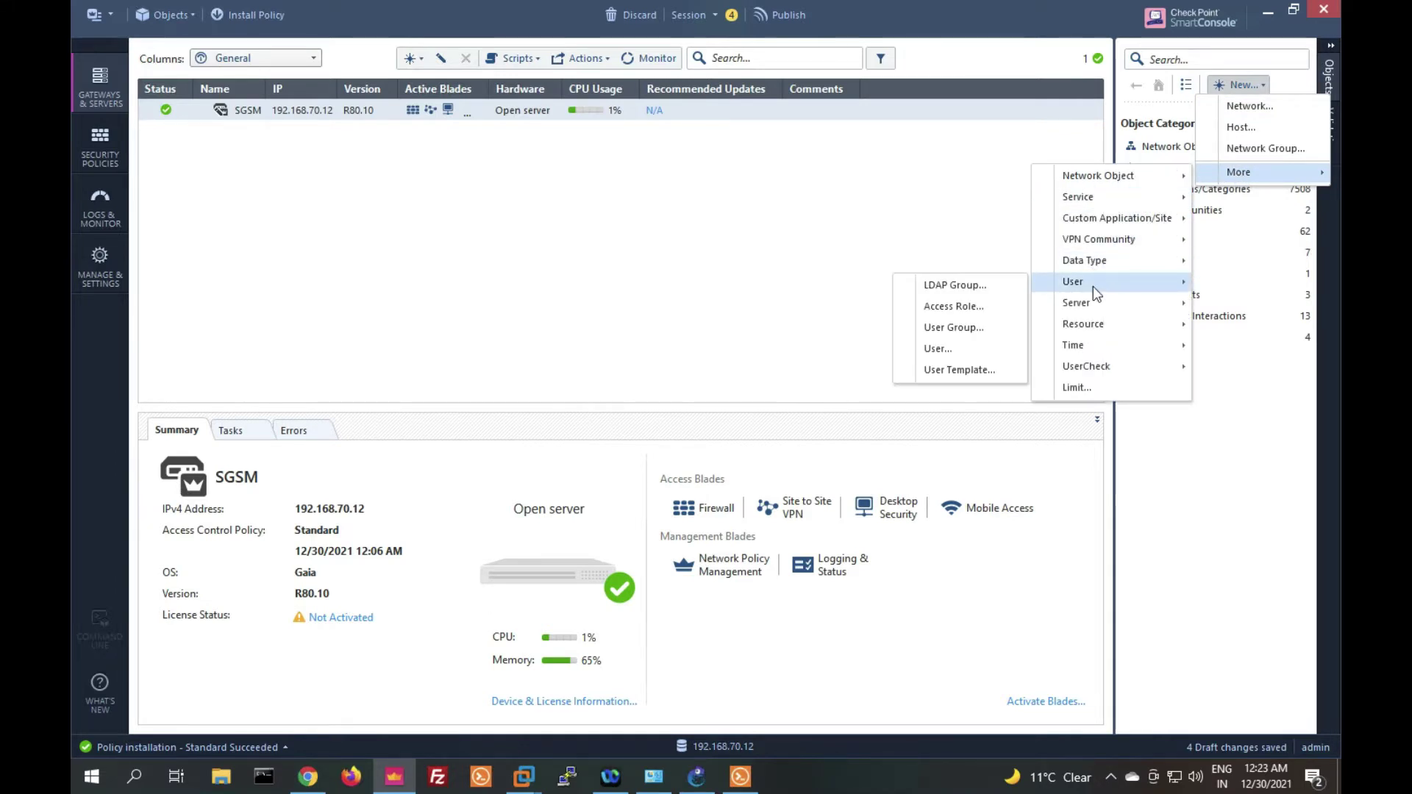
{"action": "left_click", "coordinate": [984, 327]}
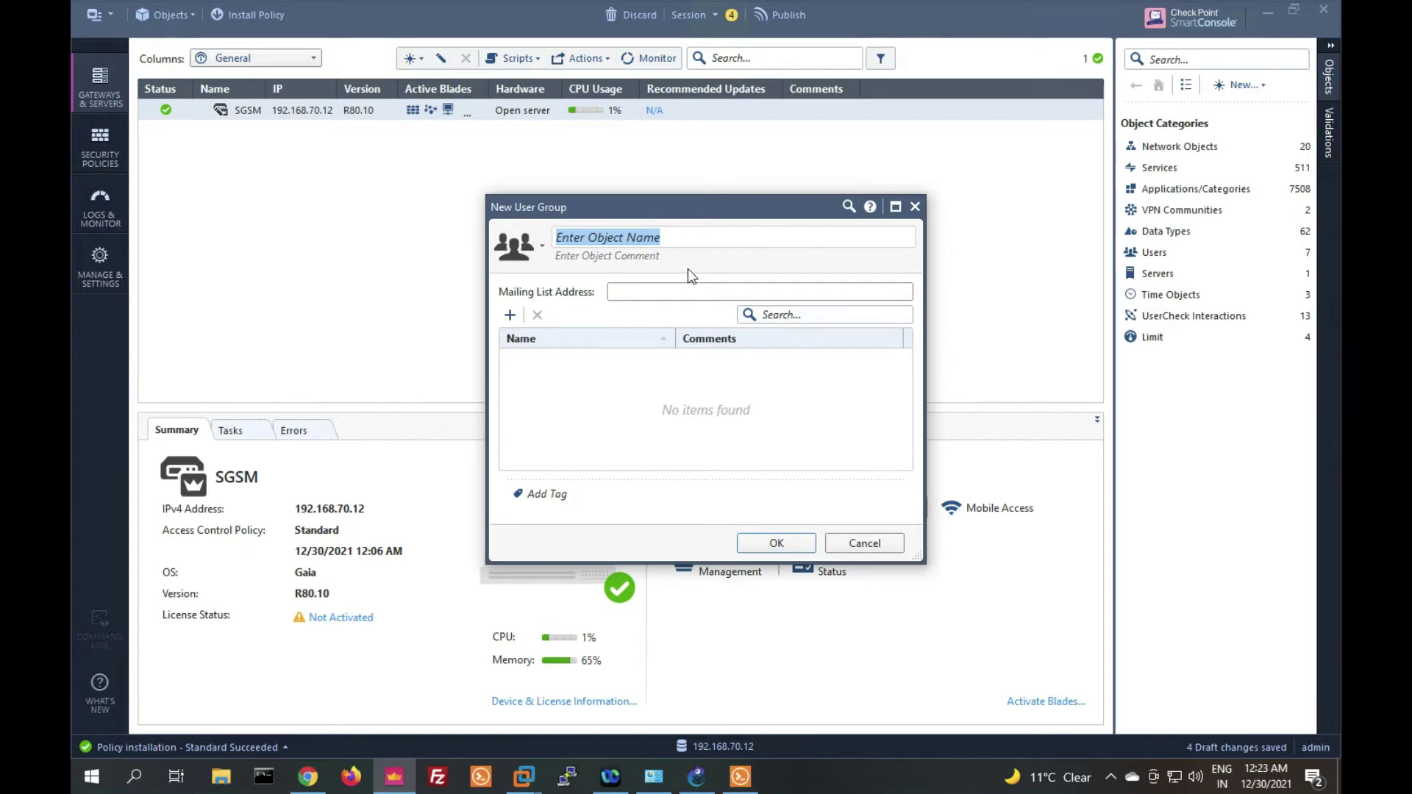
{"action": "type", "text": "ad"}
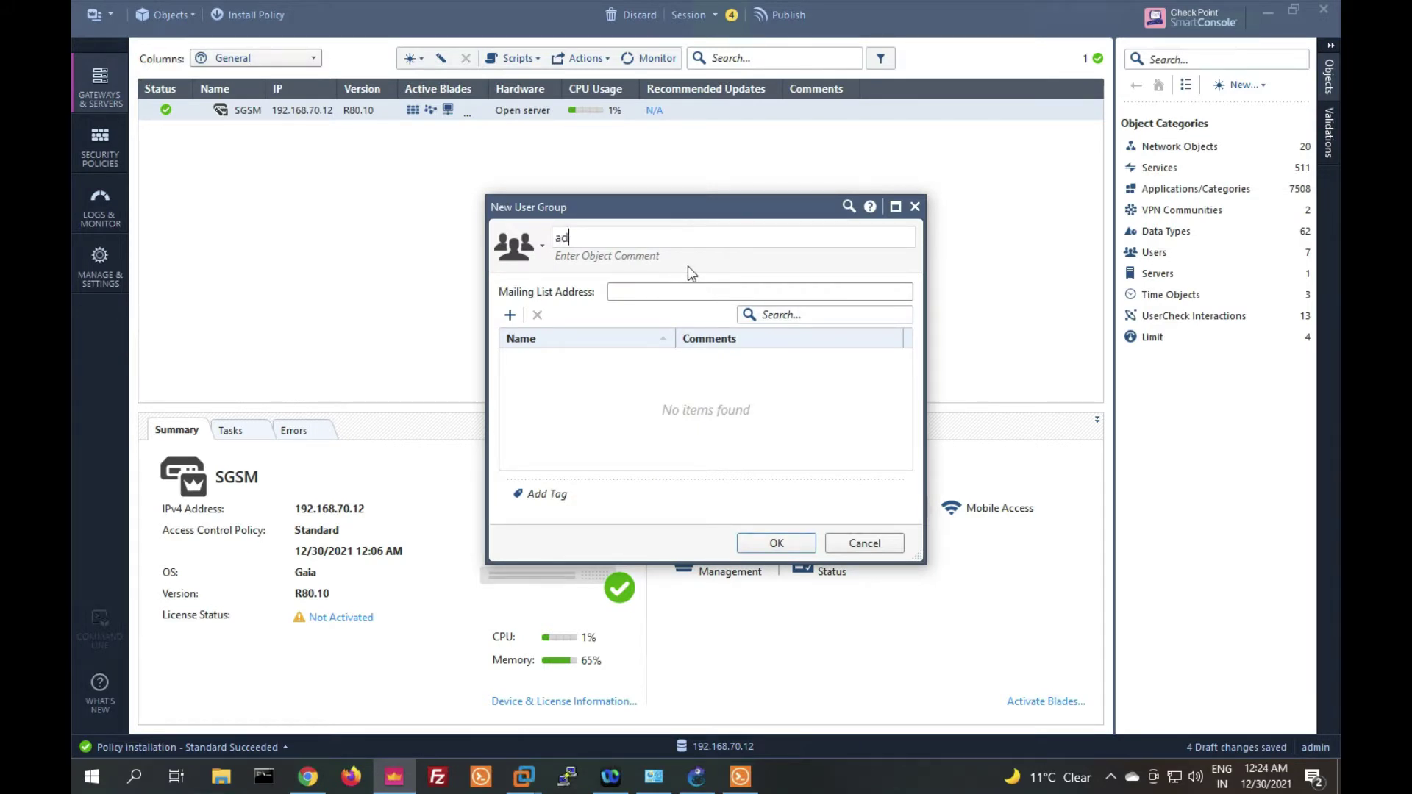
{"action": "type", "text": "min-user"}
{"action": "left_click", "coordinate": [509, 316]}
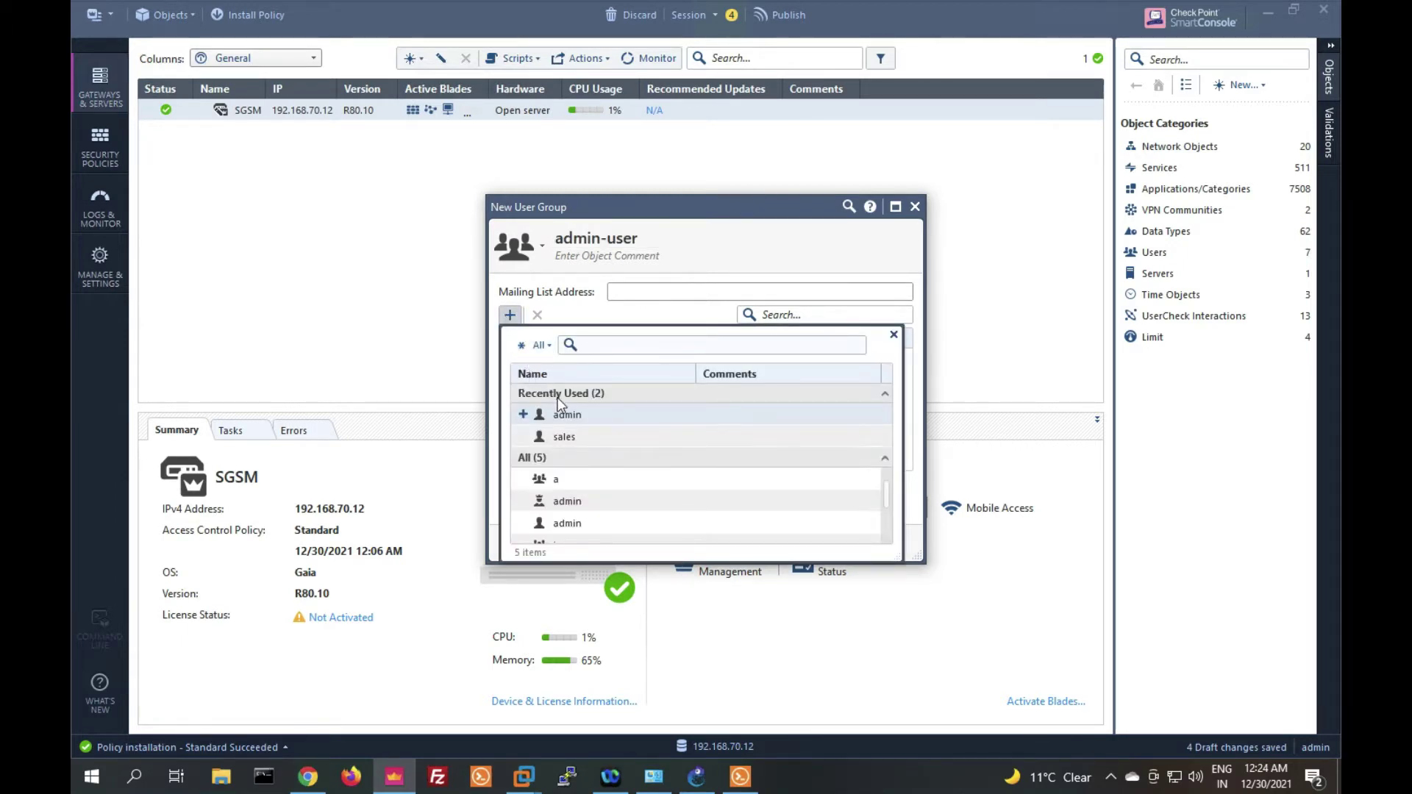
{"action": "left_click", "coordinate": [561, 415]}
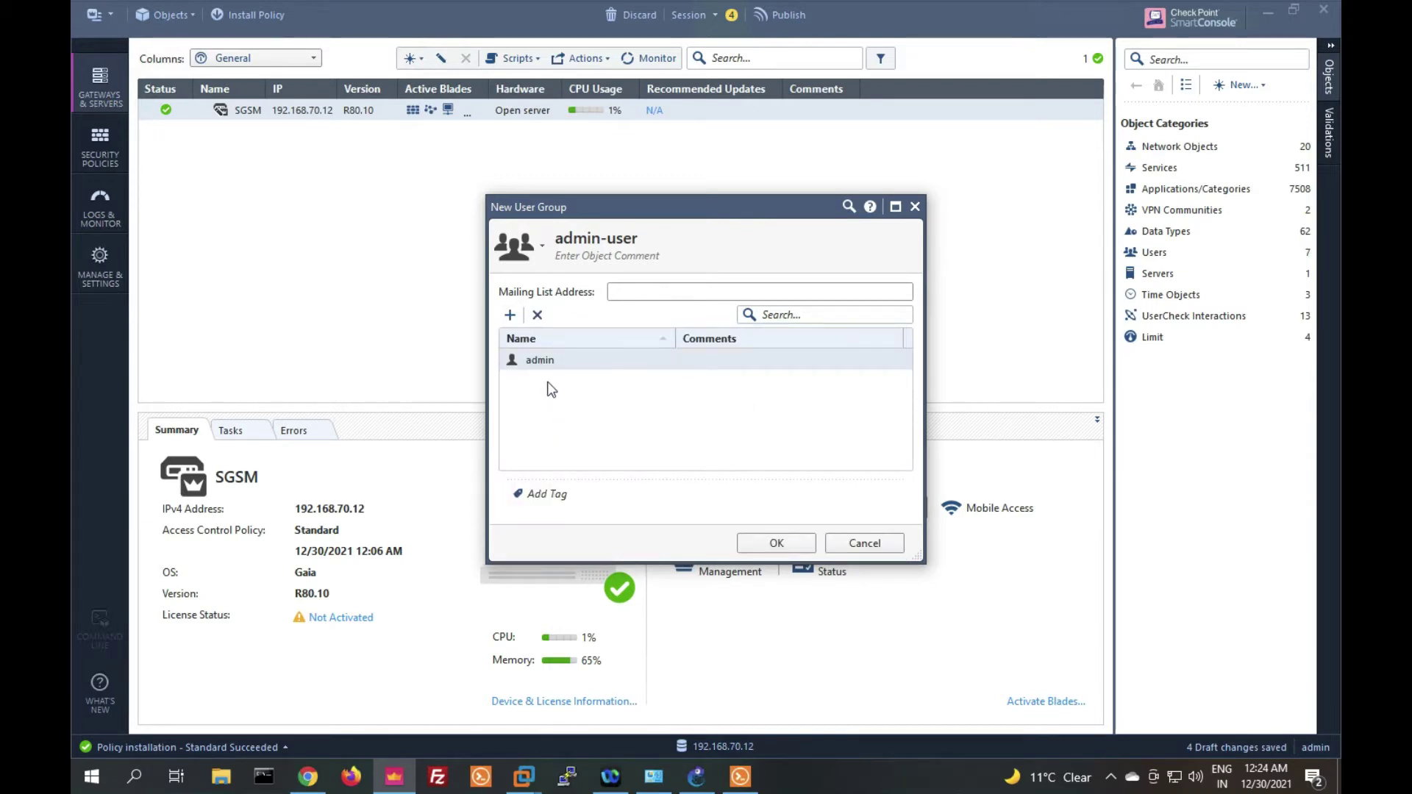
{"action": "left_click", "coordinate": [537, 315]}
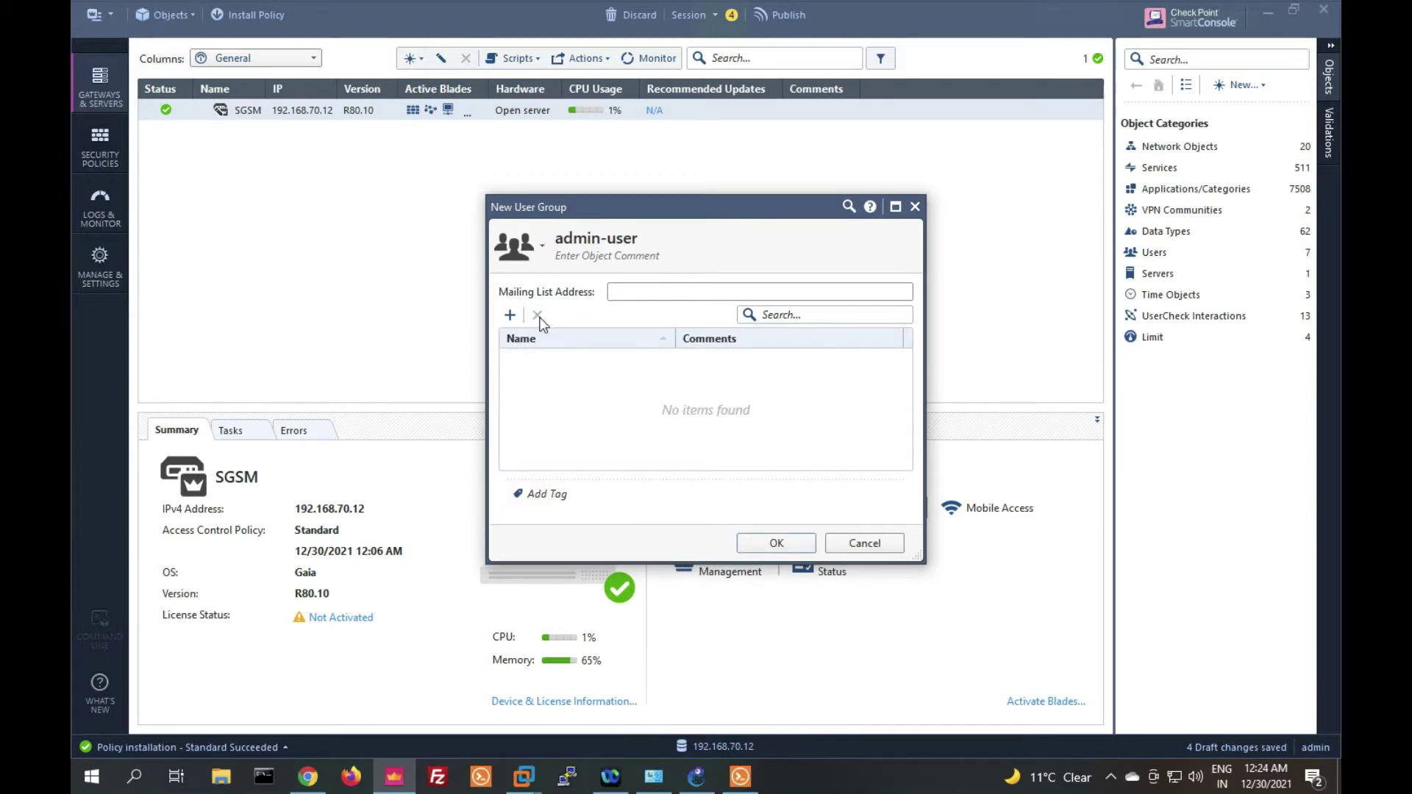
{"action": "left_click", "coordinate": [510, 315]}
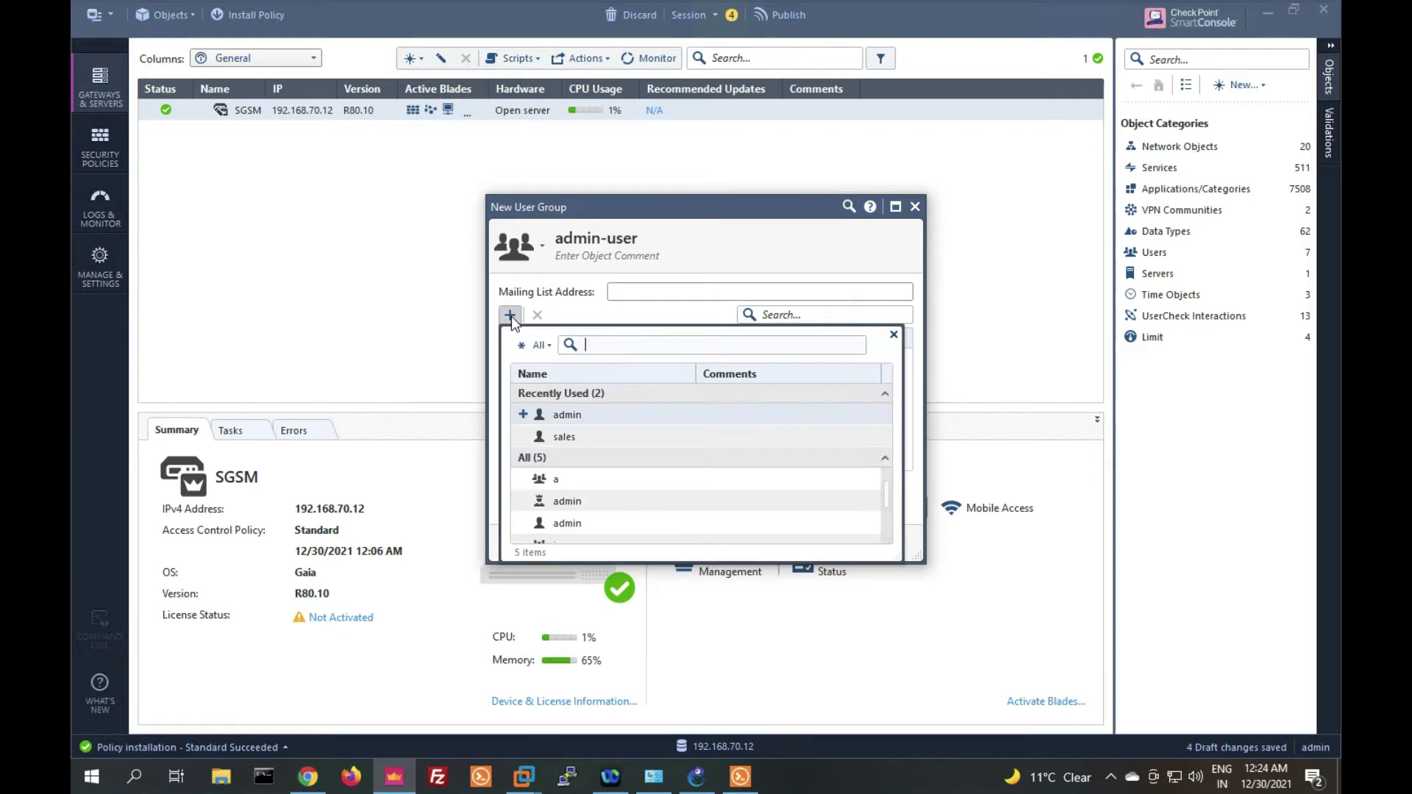
{"action": "left_click", "coordinate": [524, 414]}
{"action": "left_click", "coordinate": [581, 313]}
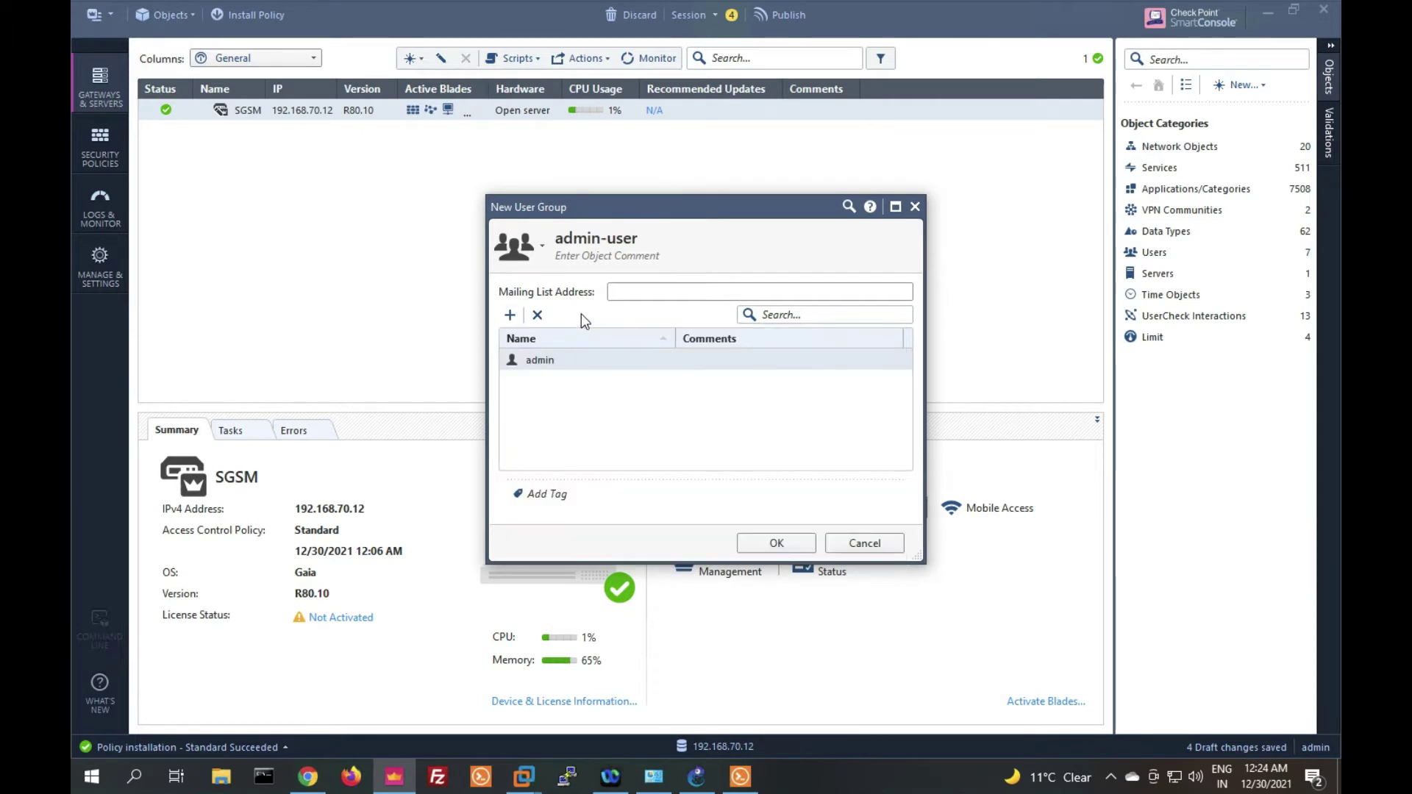
{"action": "left_click", "coordinate": [776, 544]}
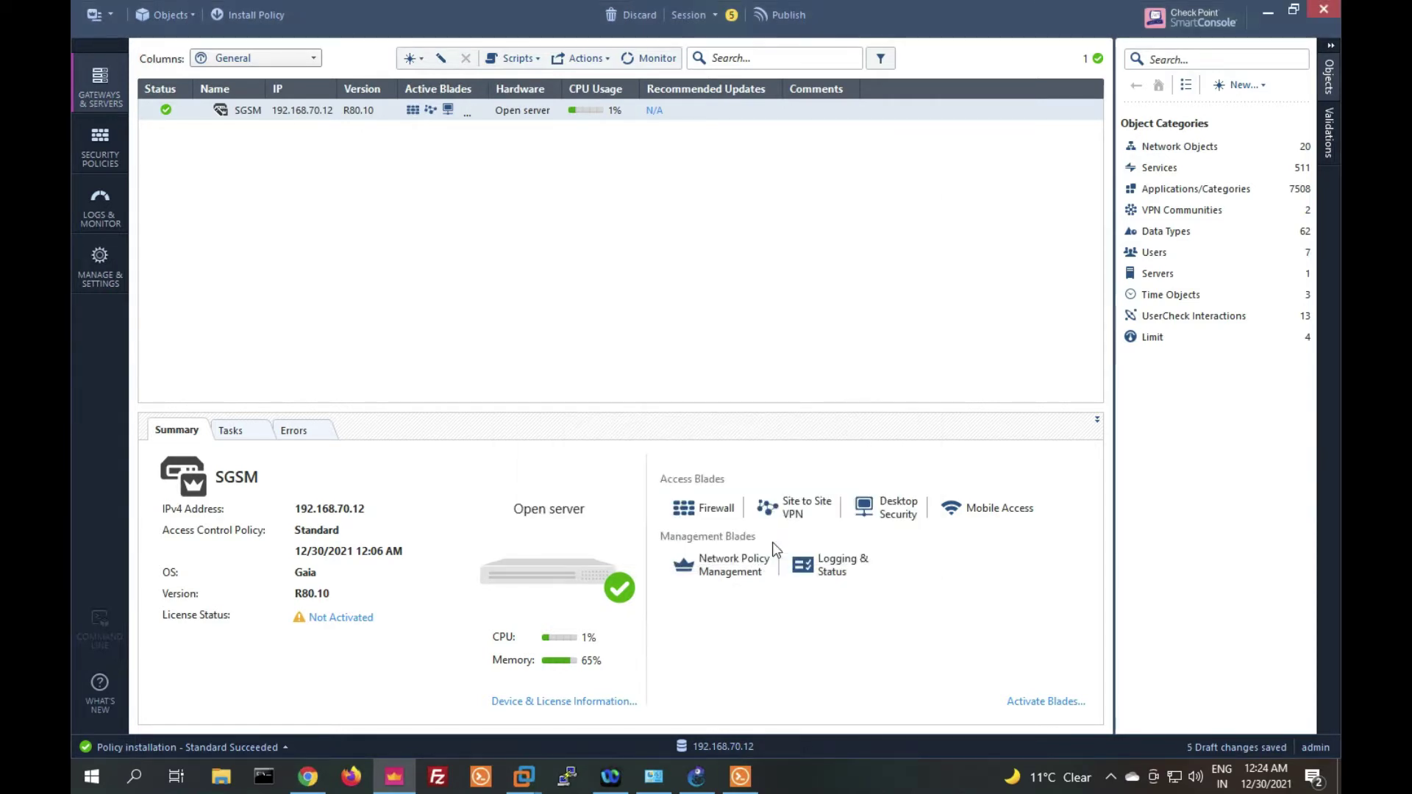
Create user group Sales-group with the sales user as its member.
{"action": "left_click", "coordinate": [1229, 87]}
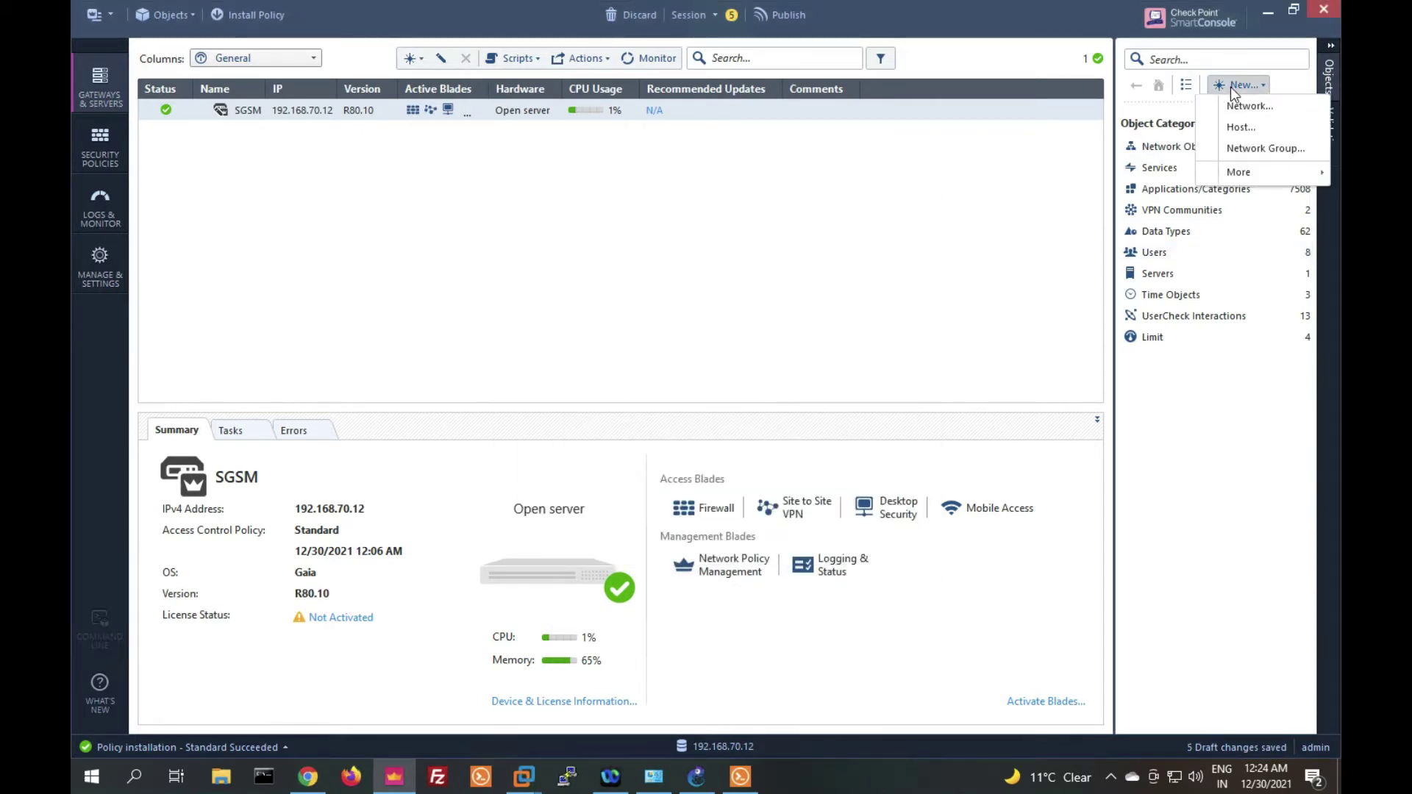
{"action": "mouse_move", "coordinate": [1242, 171]}
{"action": "mouse_move", "coordinate": [1085, 282]}
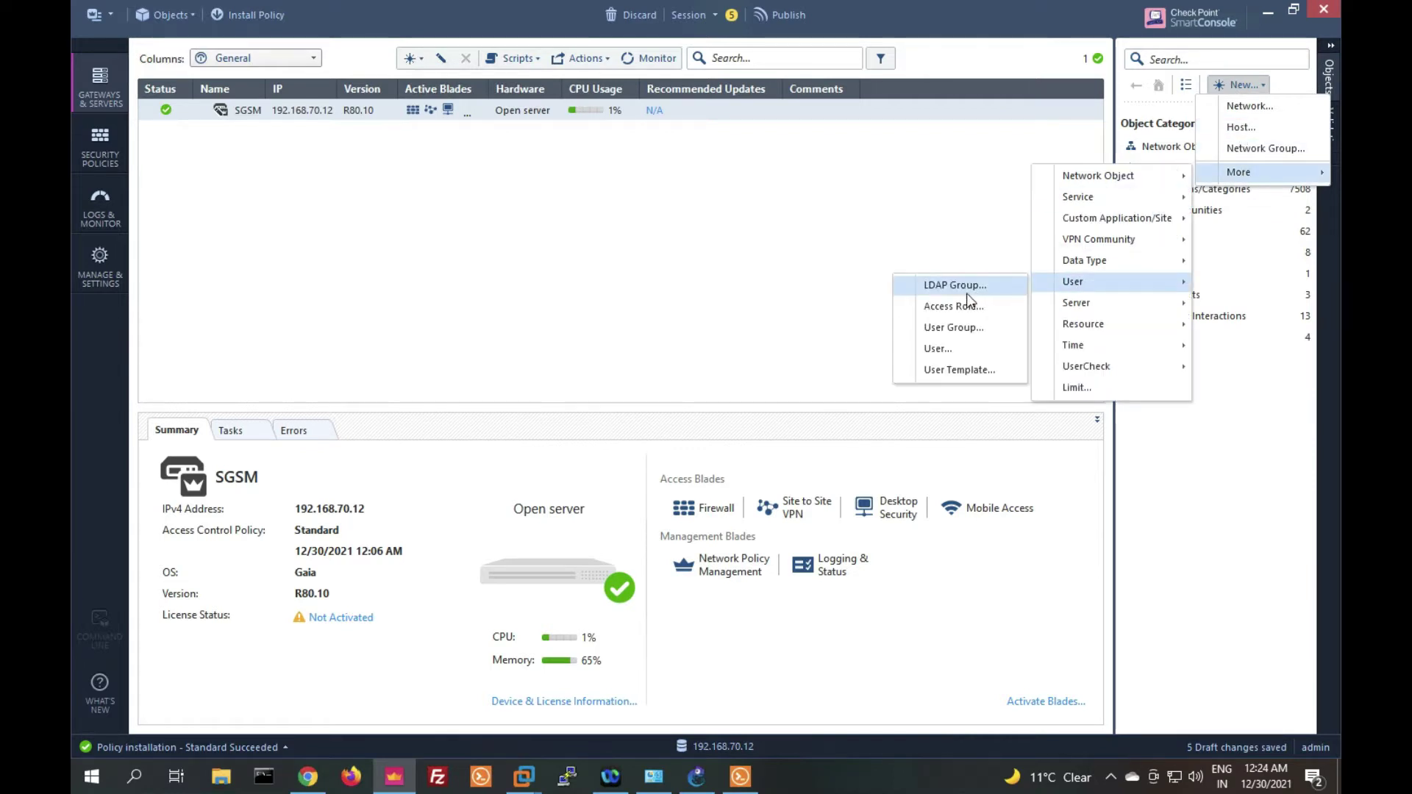
{"action": "left_click", "coordinate": [965, 324]}
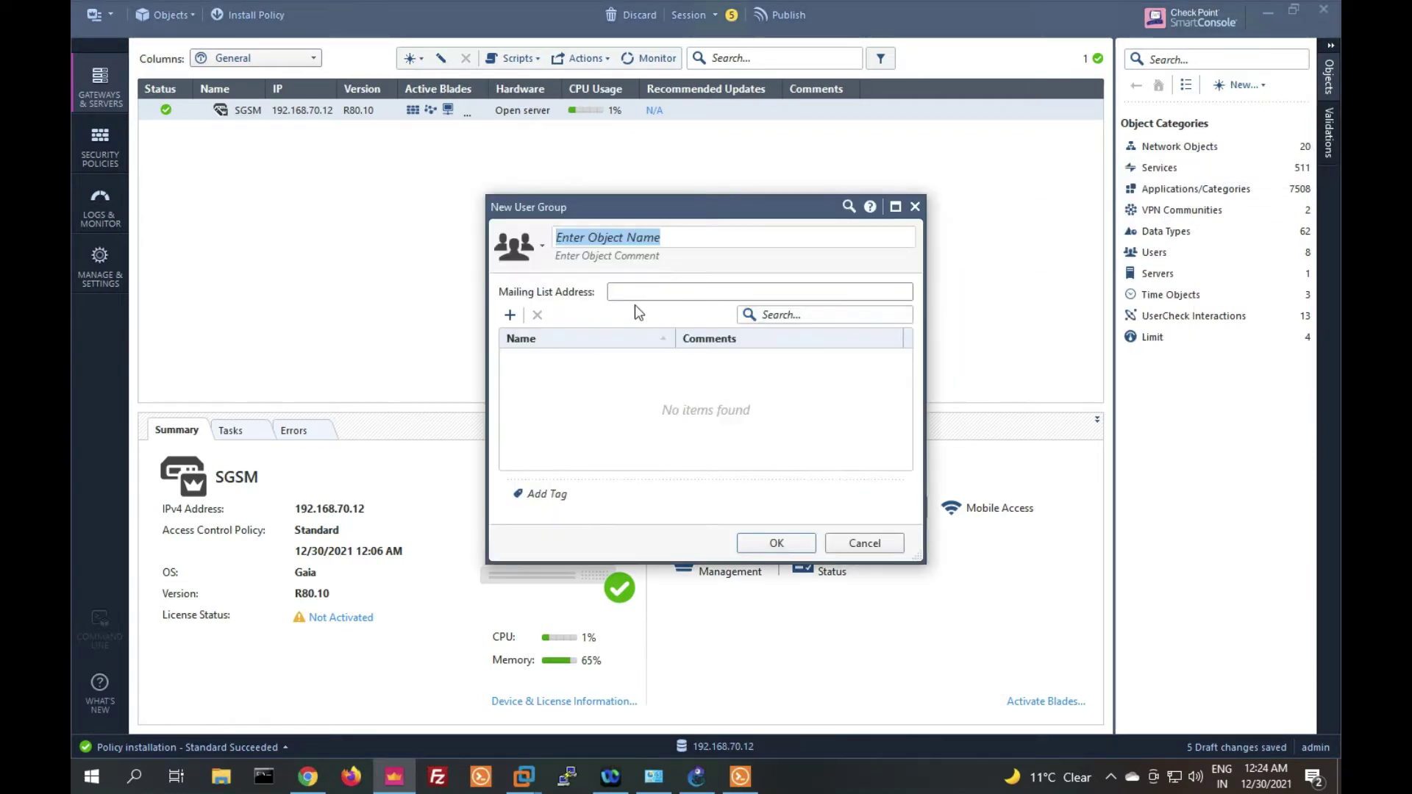
{"action": "type", "text": "Sales-"}
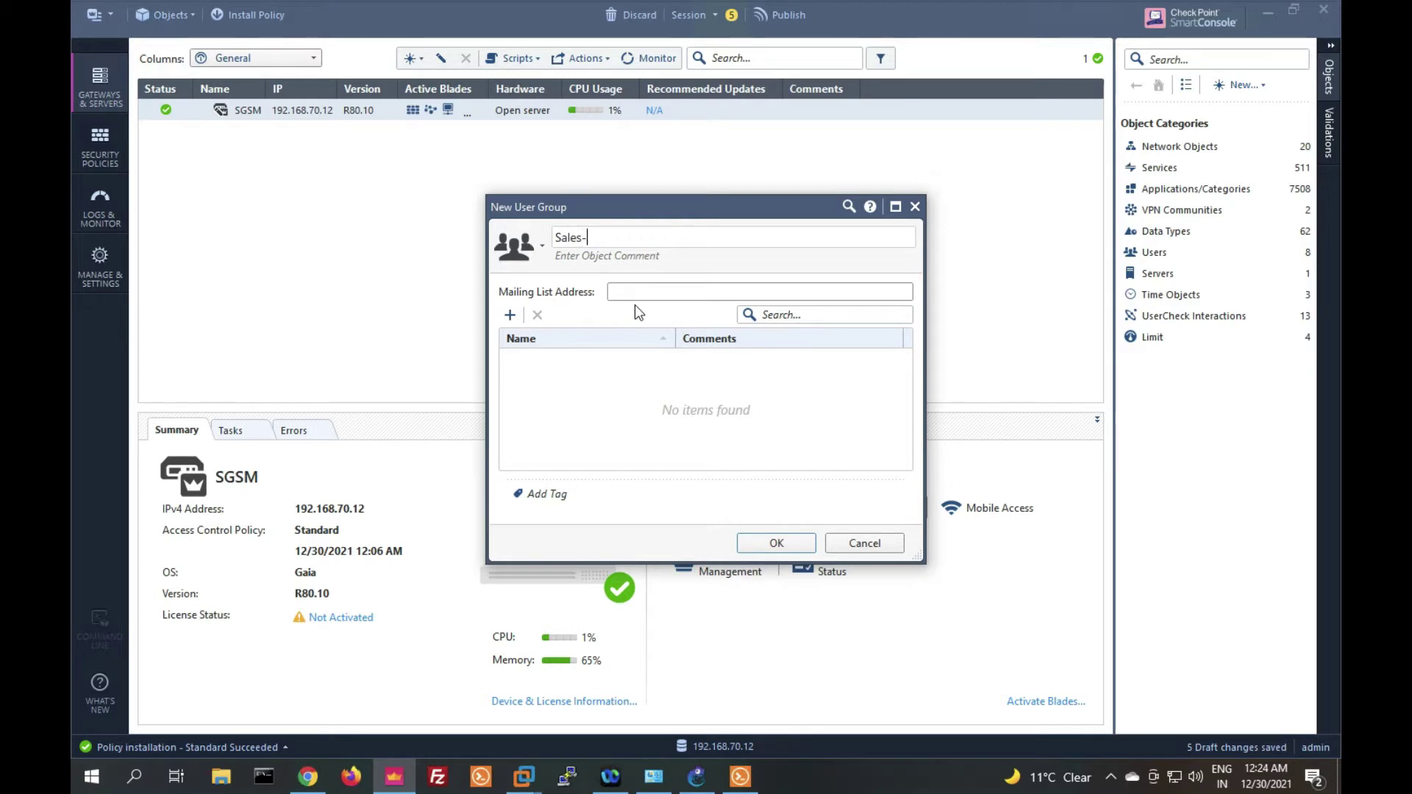
{"action": "type", "text": "group"}
{"action": "left_click", "coordinate": [510, 315]}
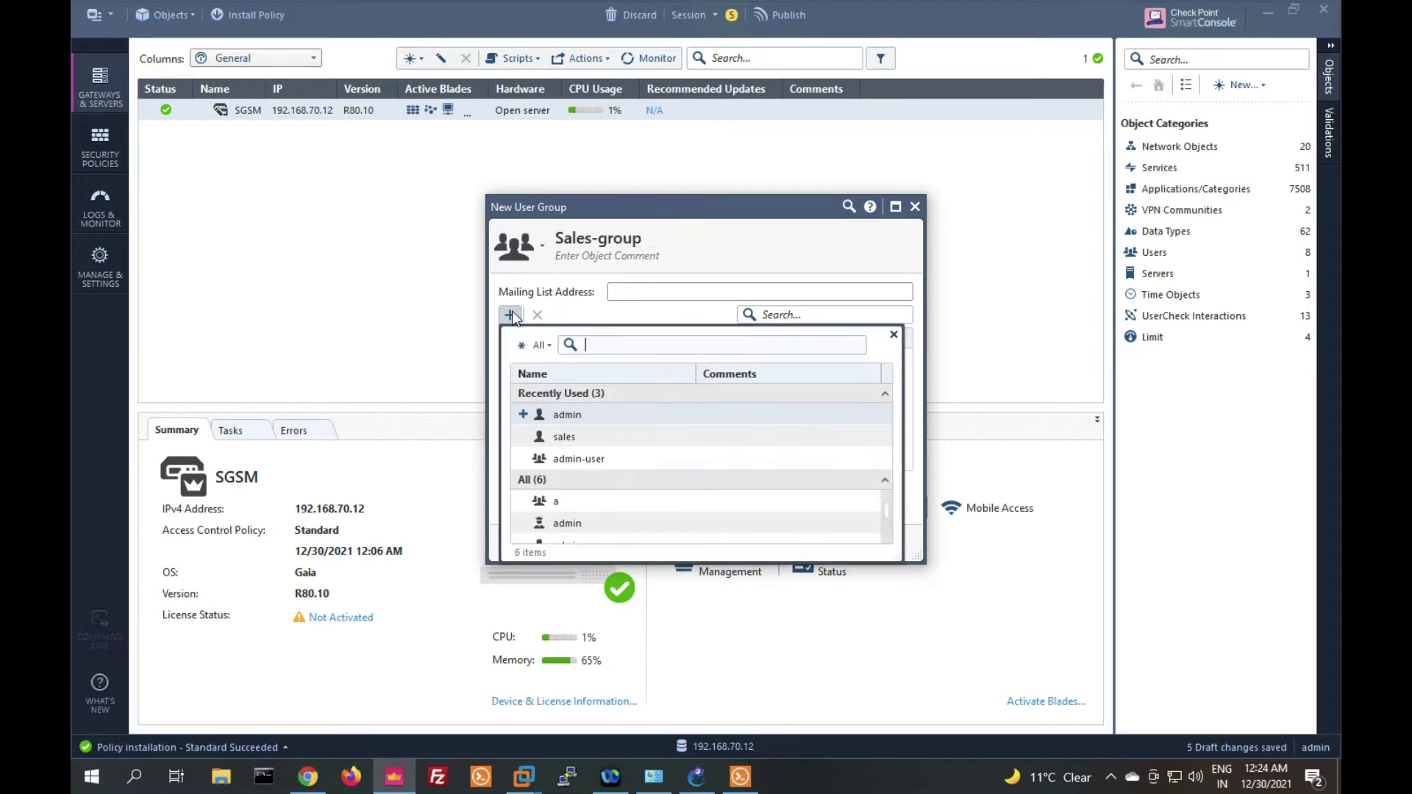
{"action": "left_click", "coordinate": [557, 439]}
{"action": "left_click", "coordinate": [794, 545]}
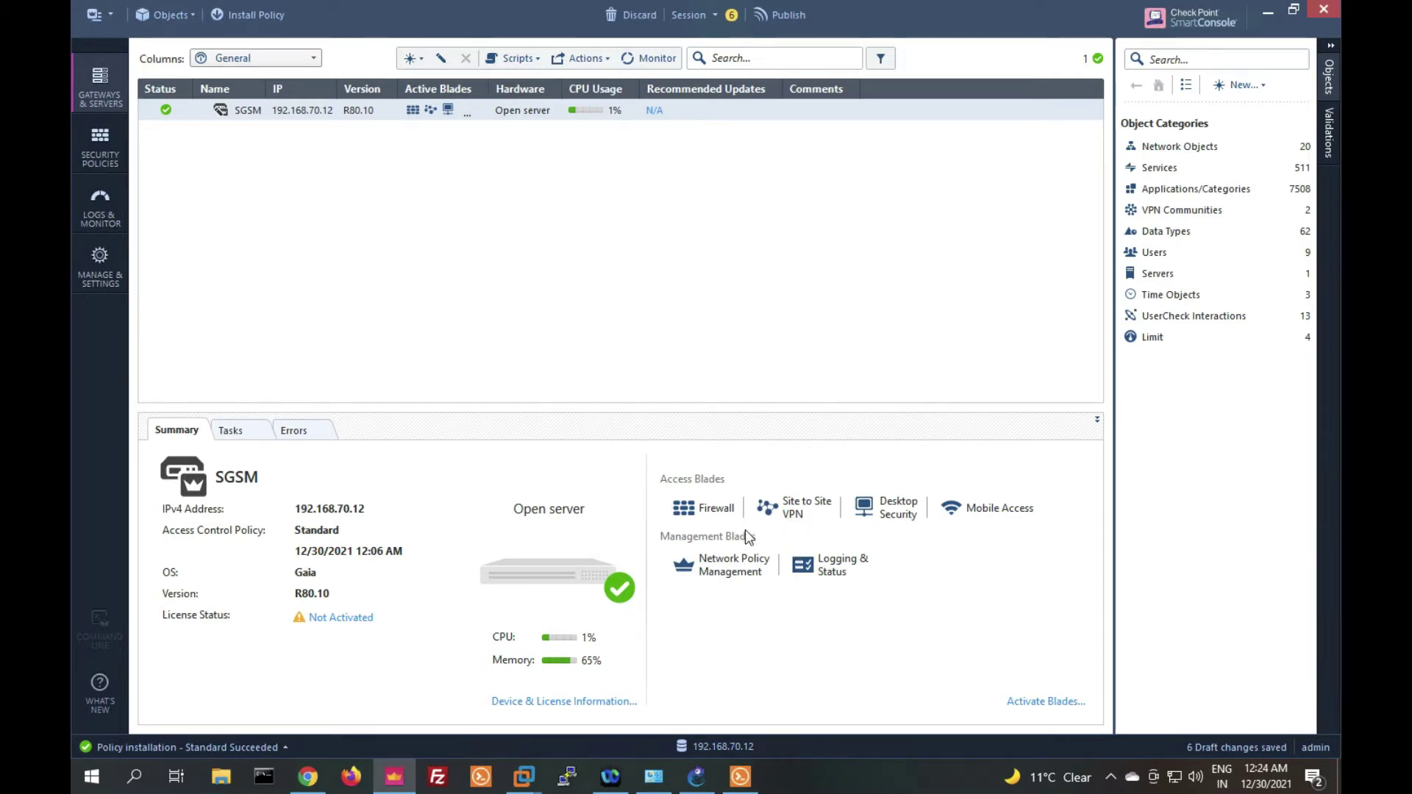
Open the RemoteAccess VPN community for editing from VPN Communities.
{"action": "left_click", "coordinate": [110, 148]}
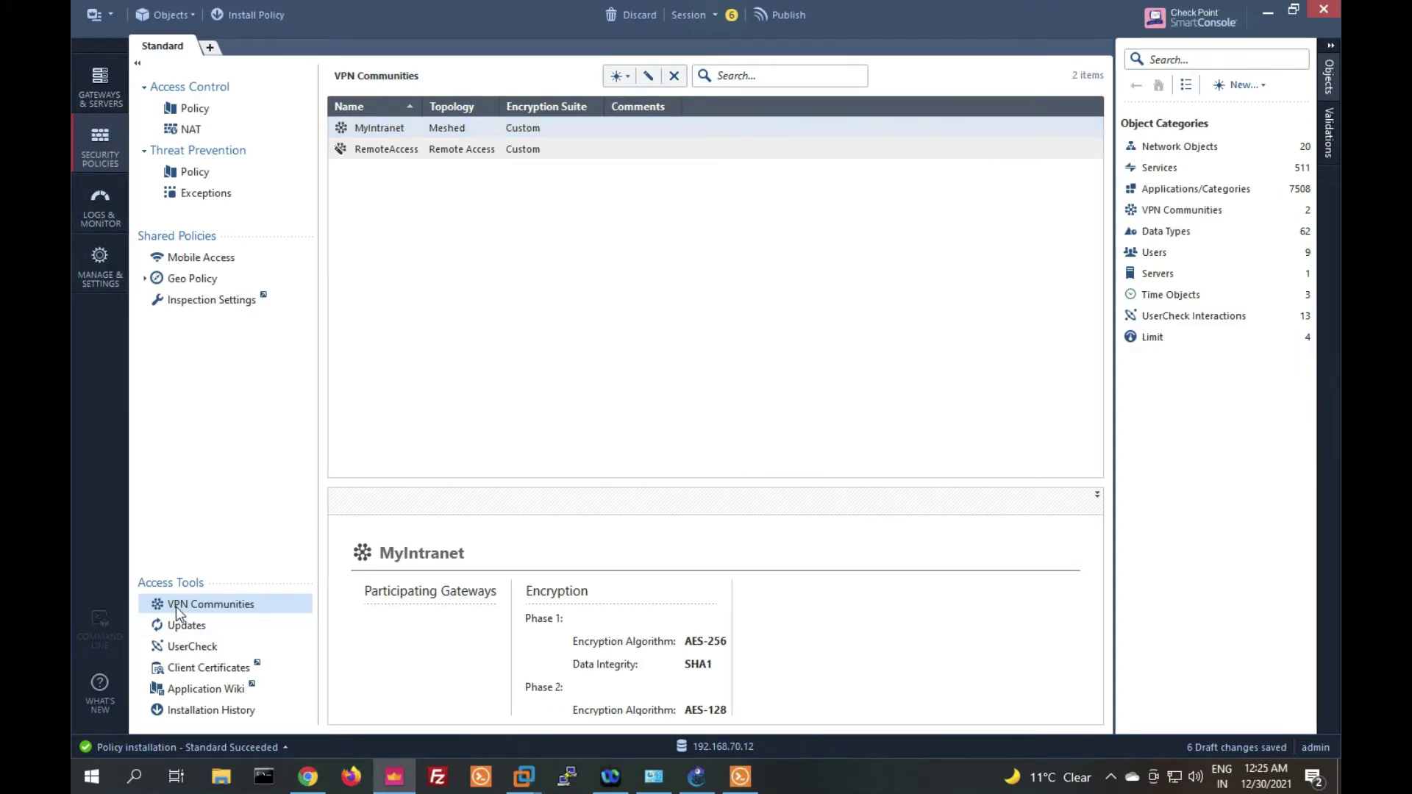
{"action": "left_click", "coordinate": [378, 153]}
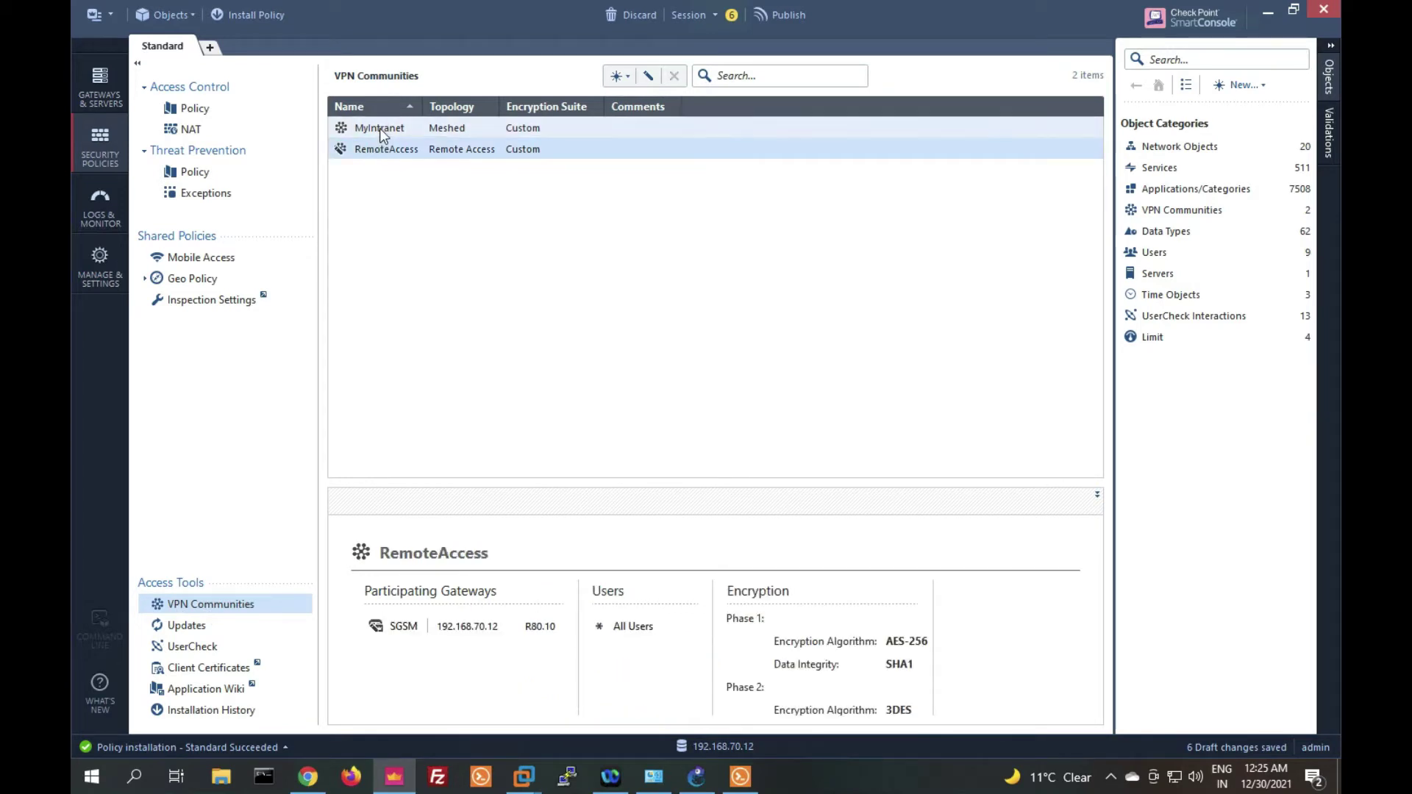
{"action": "left_click", "coordinate": [380, 131]}
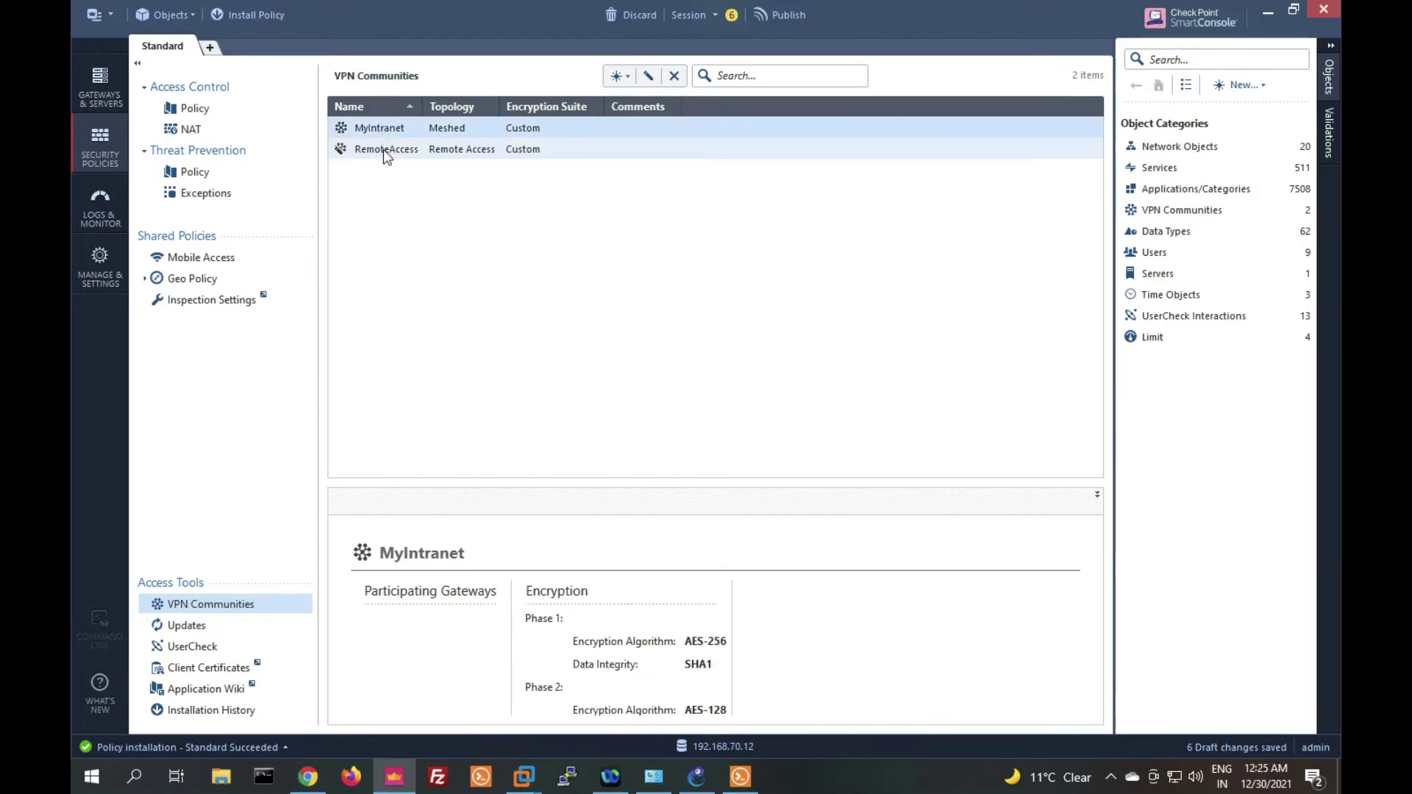
{"action": "double_click", "coordinate": [388, 153]}
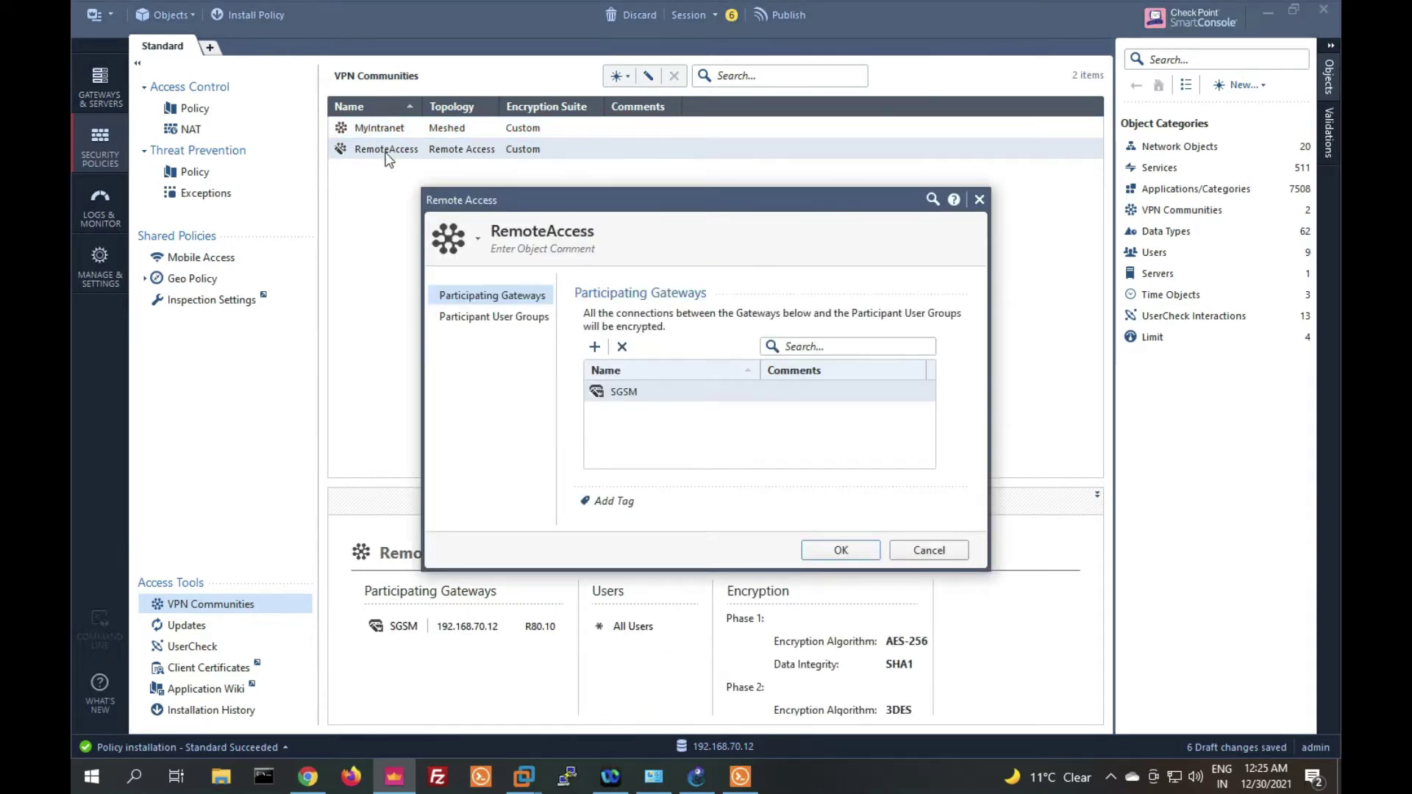
{"action": "left_click", "coordinate": [609, 395]}
Make admin-user and Sales-group the RemoteAccess participant user groups and save.
{"action": "left_click", "coordinate": [530, 320]}
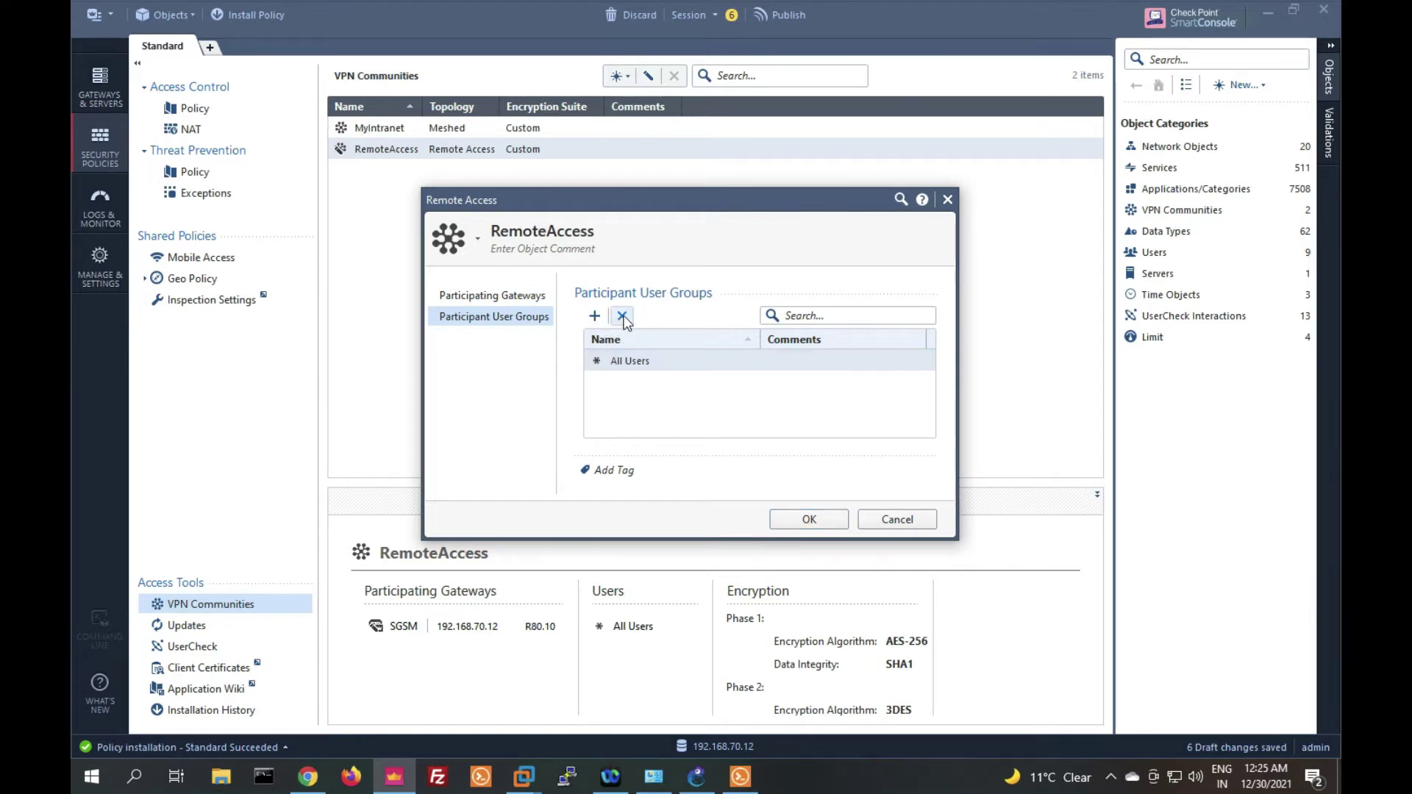
{"action": "left_click", "coordinate": [594, 318]}
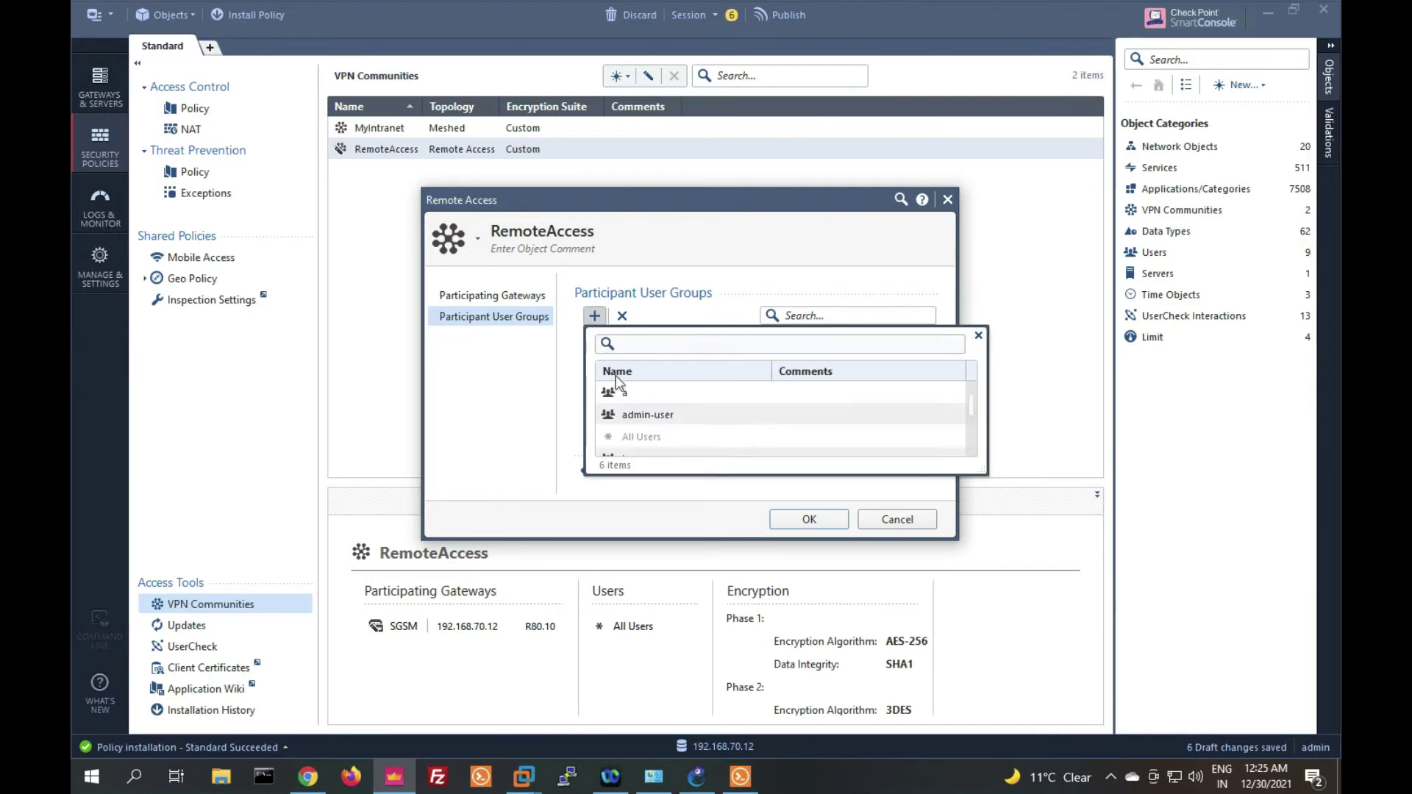
{"action": "left_click", "coordinate": [687, 416]}
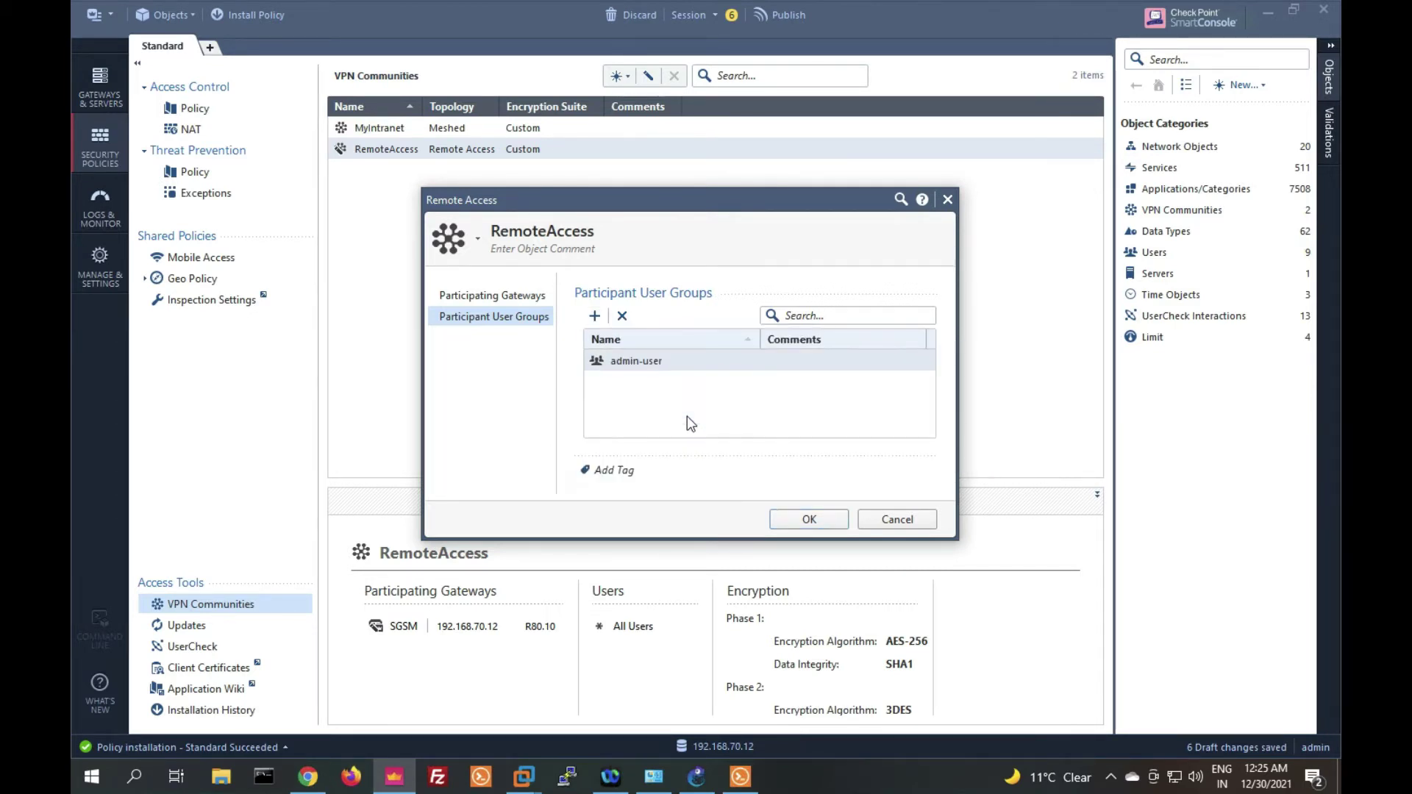
{"action": "left_click", "coordinate": [599, 320]}
{"action": "scroll", "coordinate": [678, 426], "scroll_direction": "down", "scroll_amount": 1}
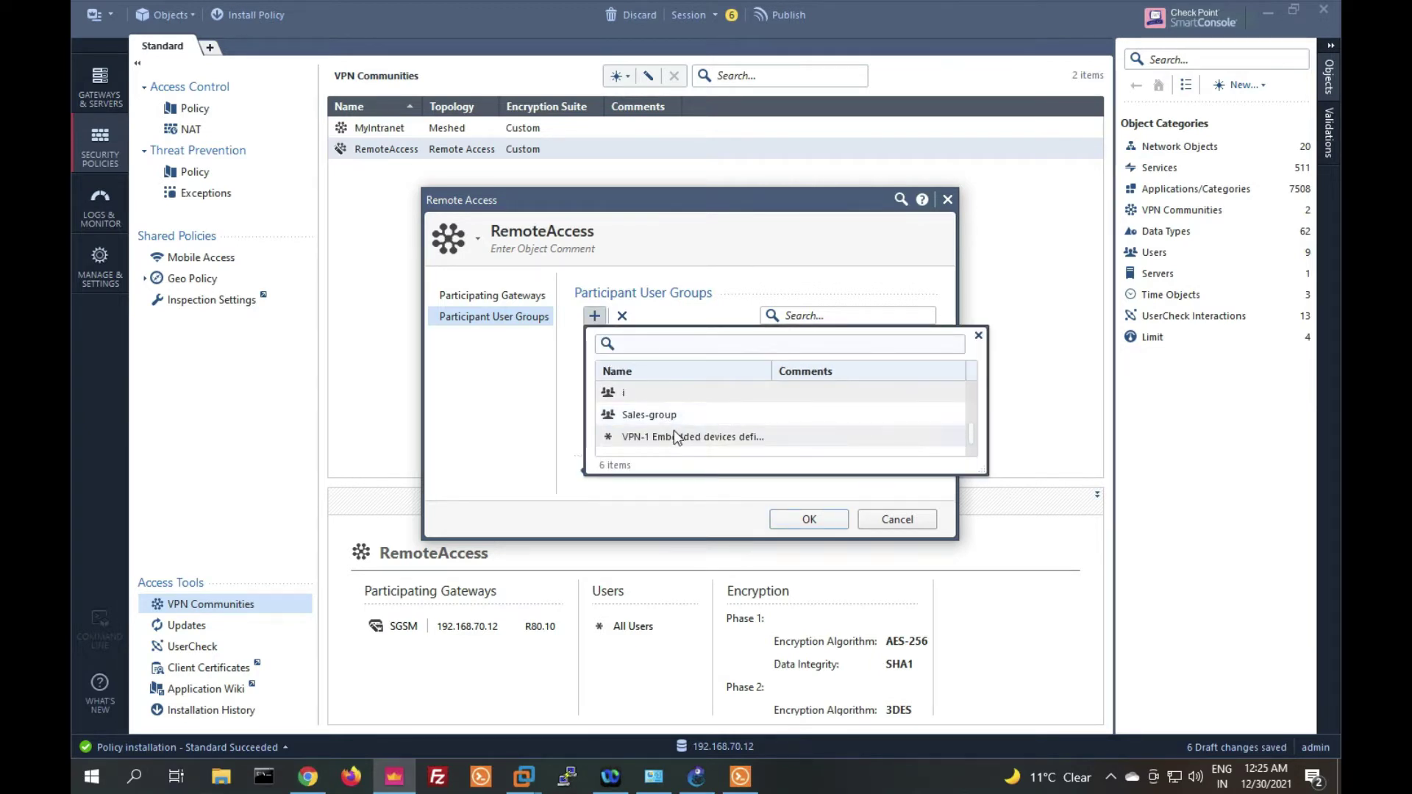
{"action": "left_click", "coordinate": [672, 416]}
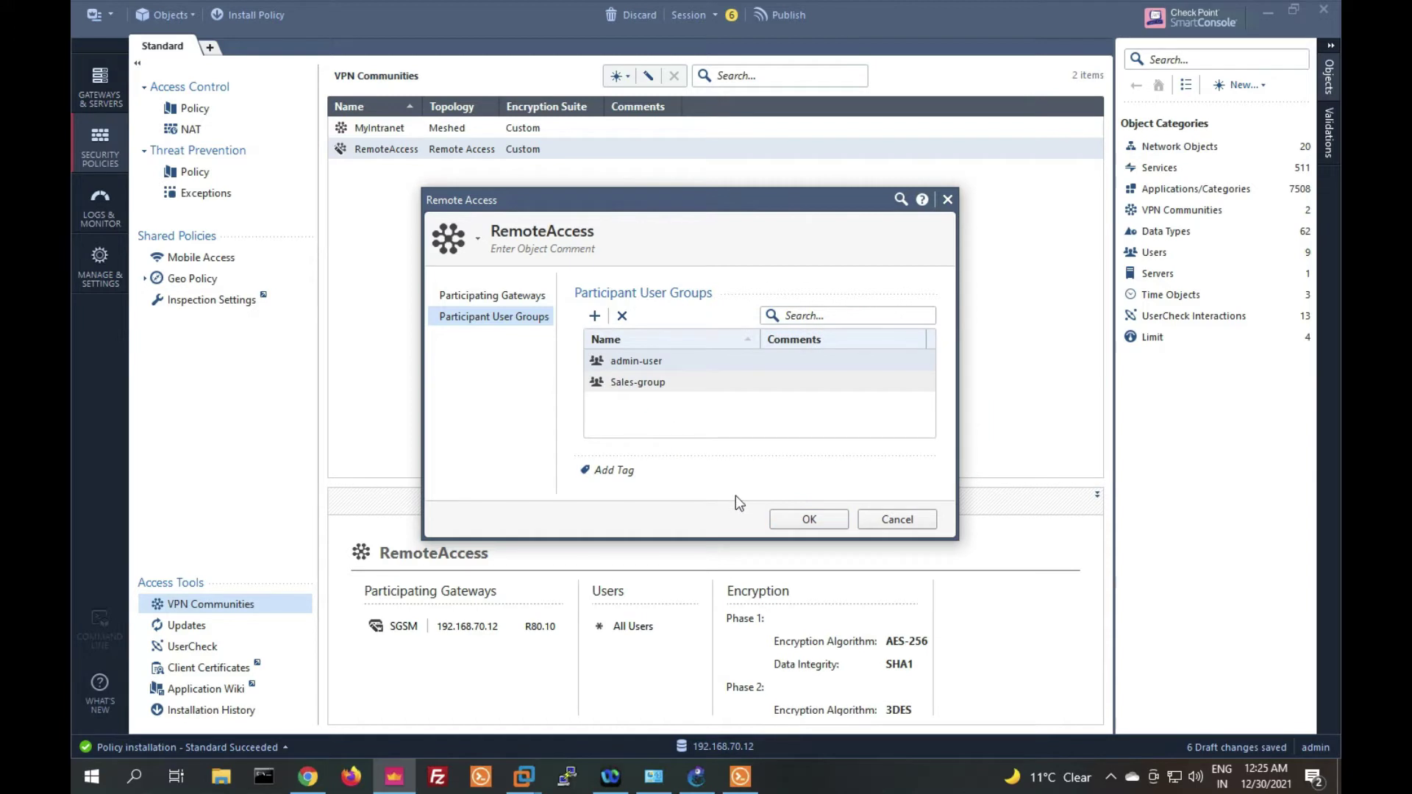
{"action": "left_click", "coordinate": [788, 521]}
{"action": "right_click", "coordinate": [388, 150]}
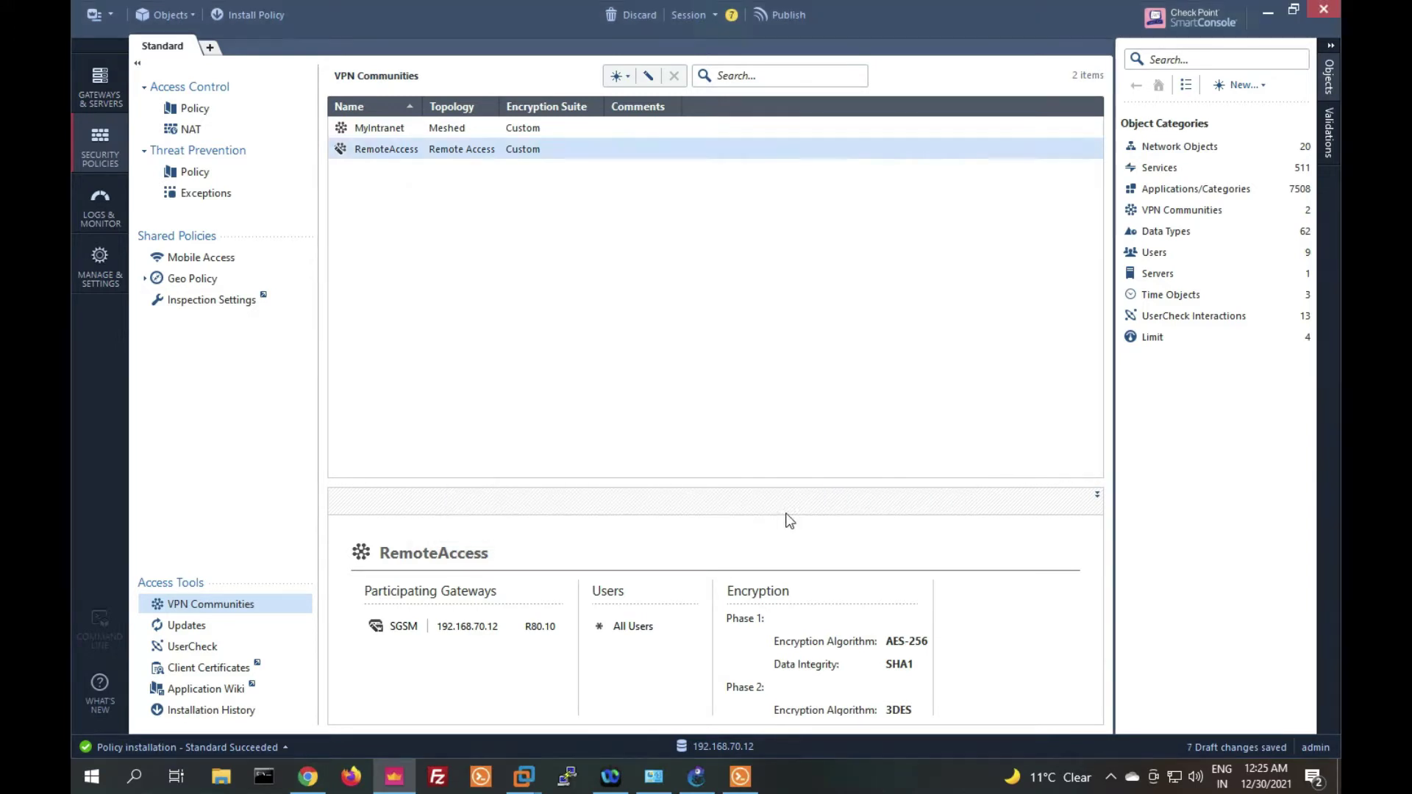
Rename the RemoteAccess VPN community to RemoteAccess-vpn and return to the Gateways & Servers list.
{"action": "left_click", "coordinate": [410, 176]}
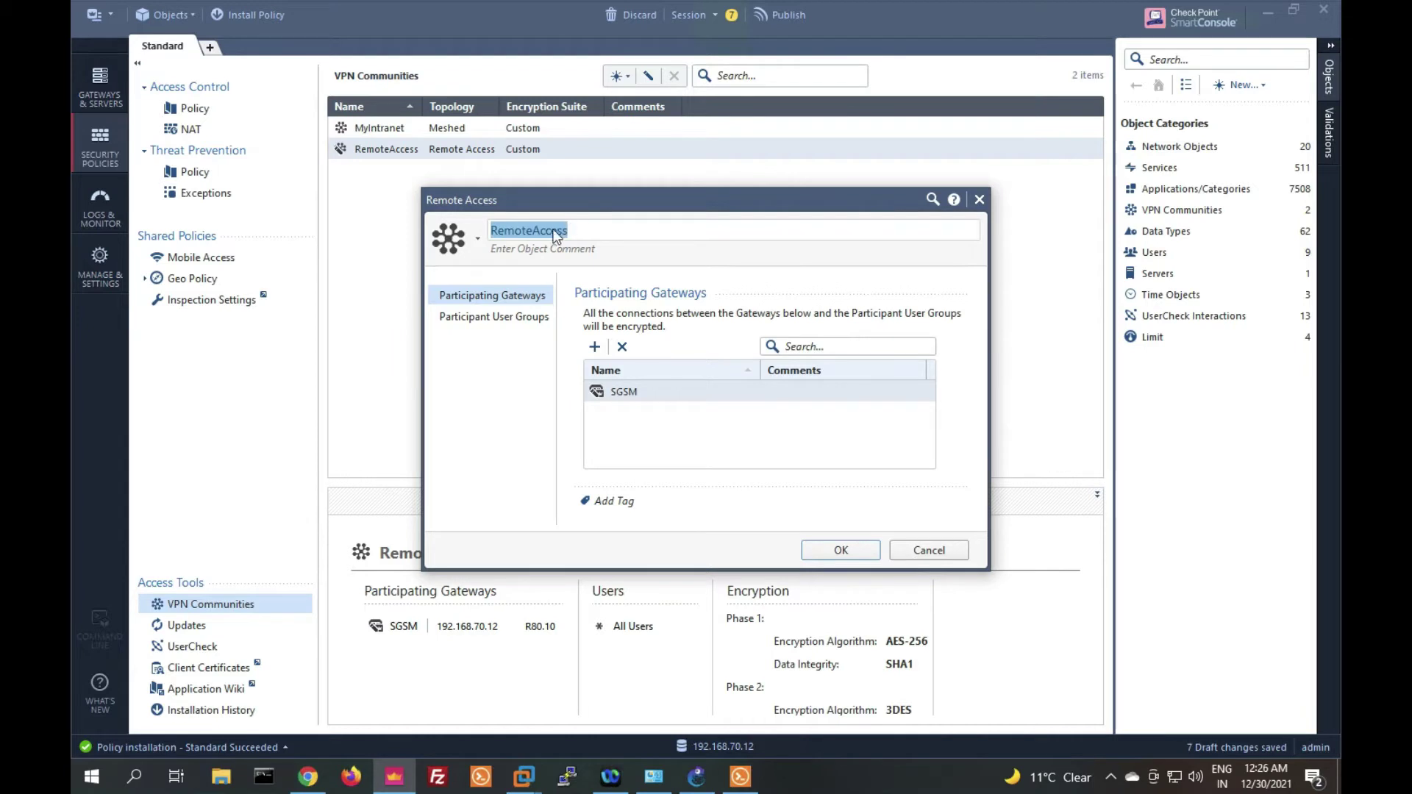
{"action": "left_click", "coordinate": [578, 231]}
{"action": "type", "text": "-vn"}
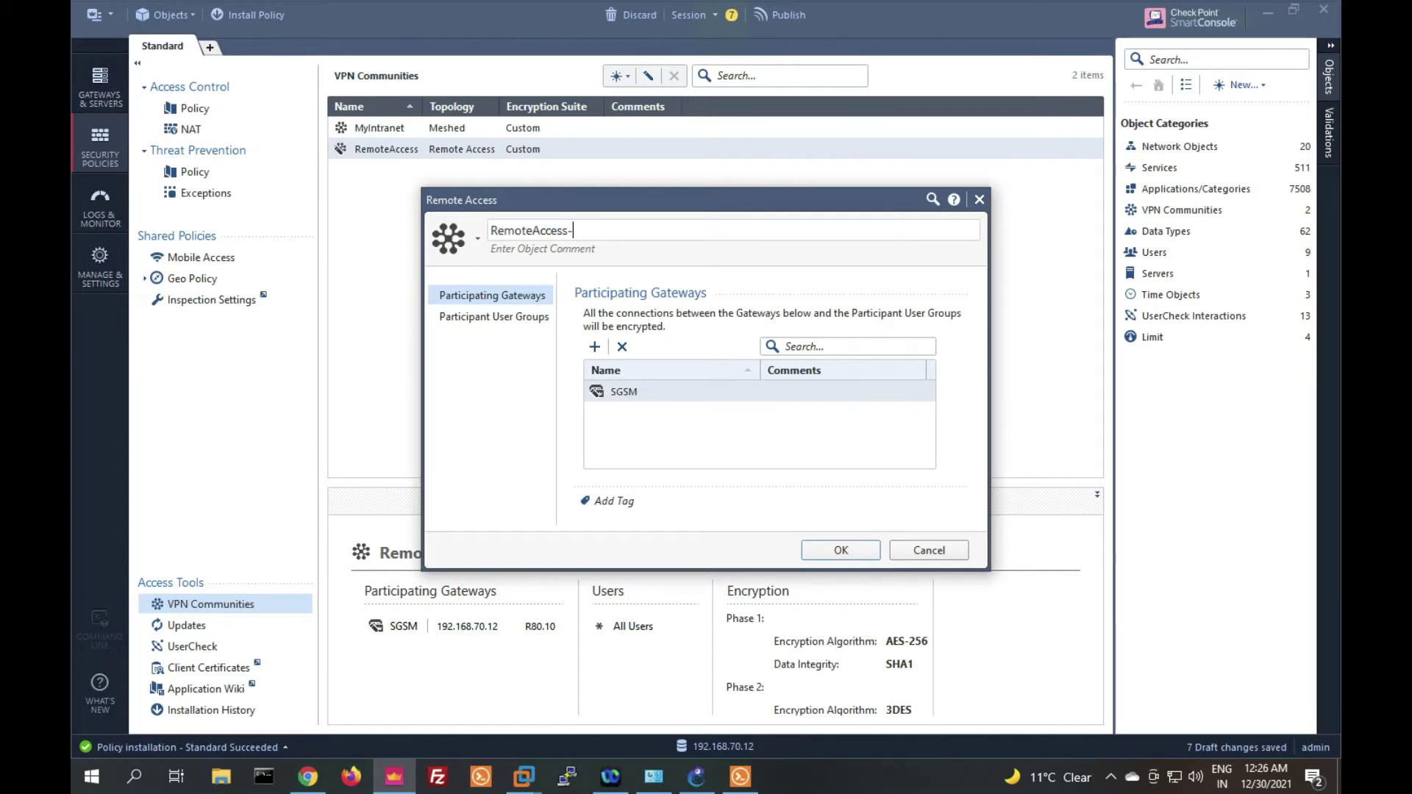
{"action": "key", "text": "BackSpace"}
{"action": "key", "text": "BackSpace"}
{"action": "type", "text": "vpn"}
{"action": "left_click", "coordinate": [837, 548]}
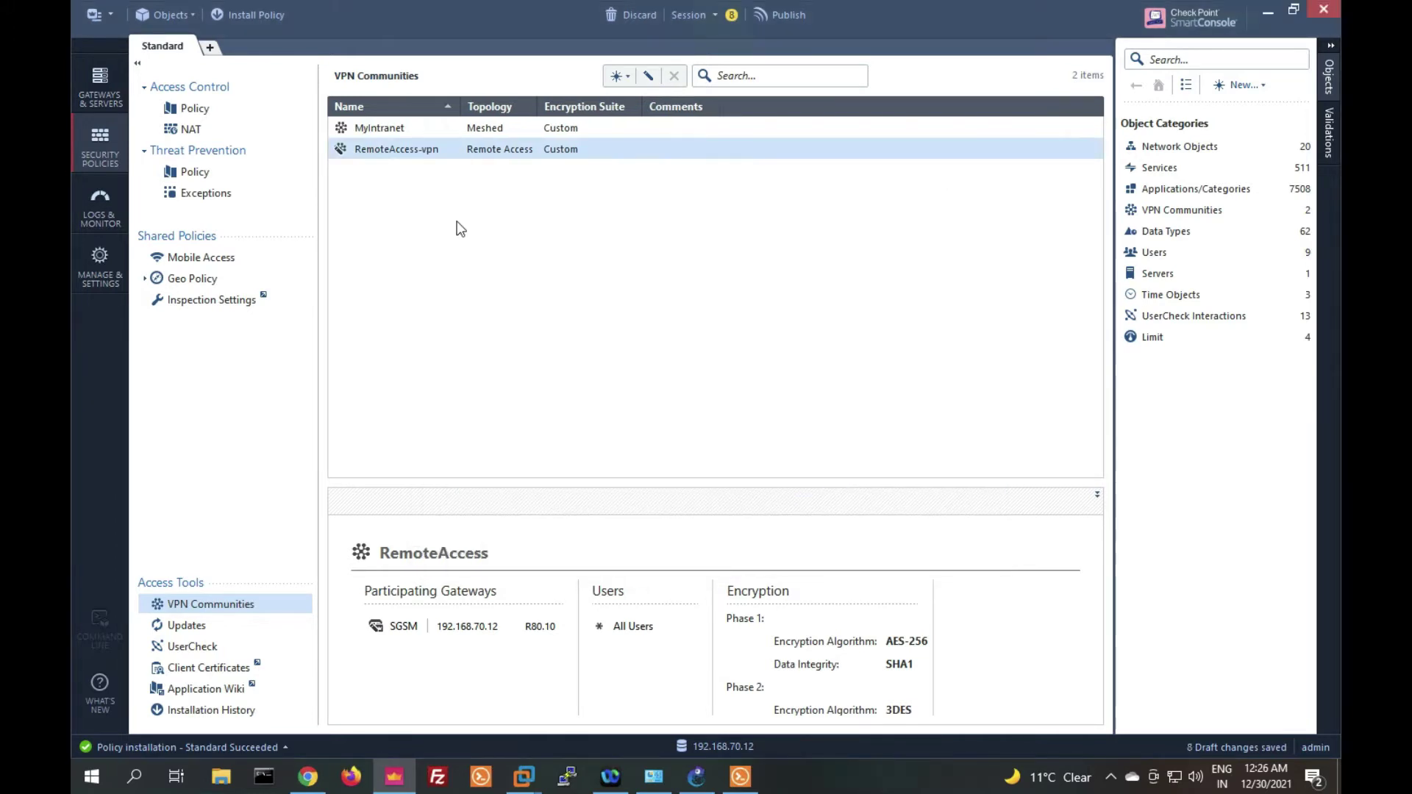
{"action": "left_click", "coordinate": [112, 88]}
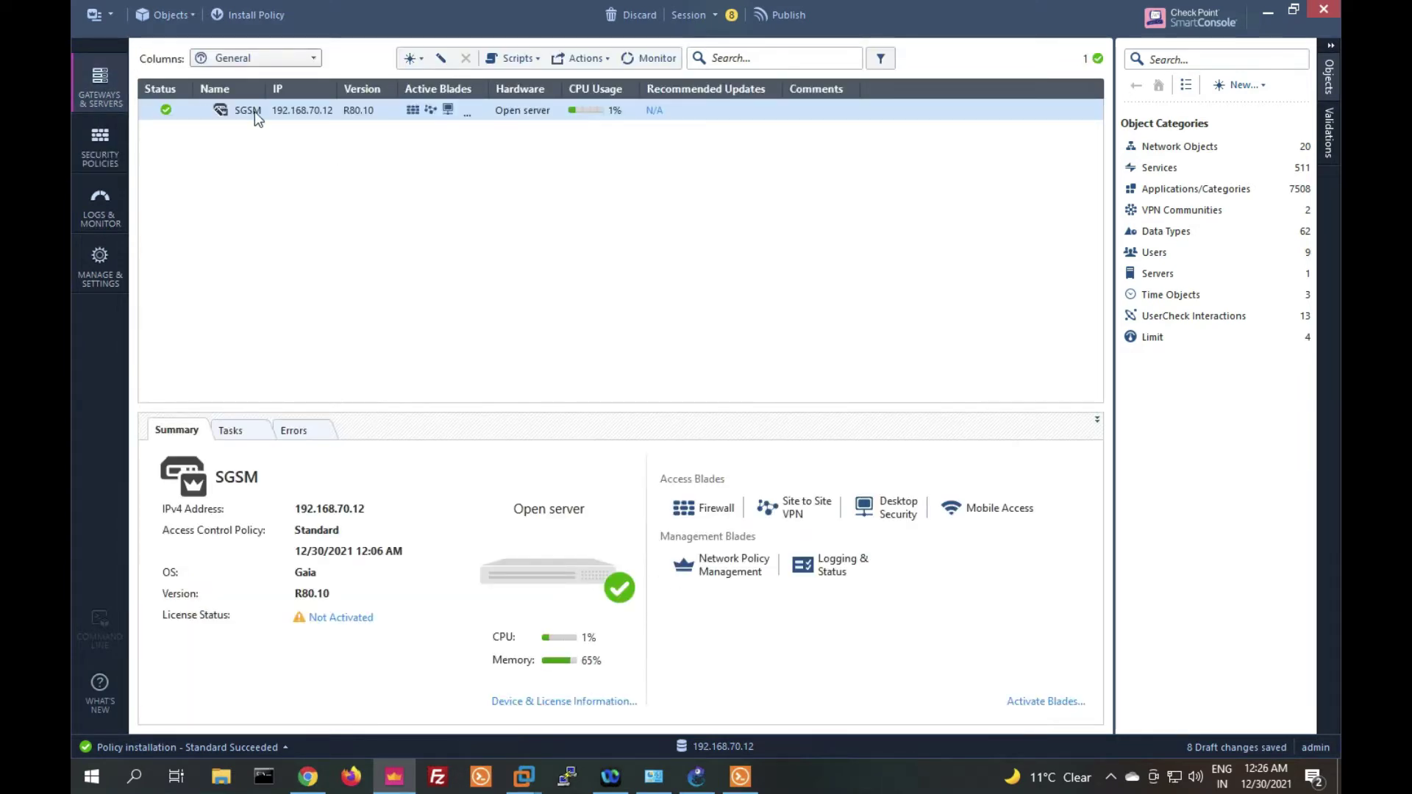
Open the SGSM gateway's properties on the VPN Clients Office Mode page.
{"action": "double_click", "coordinate": [254, 112]}
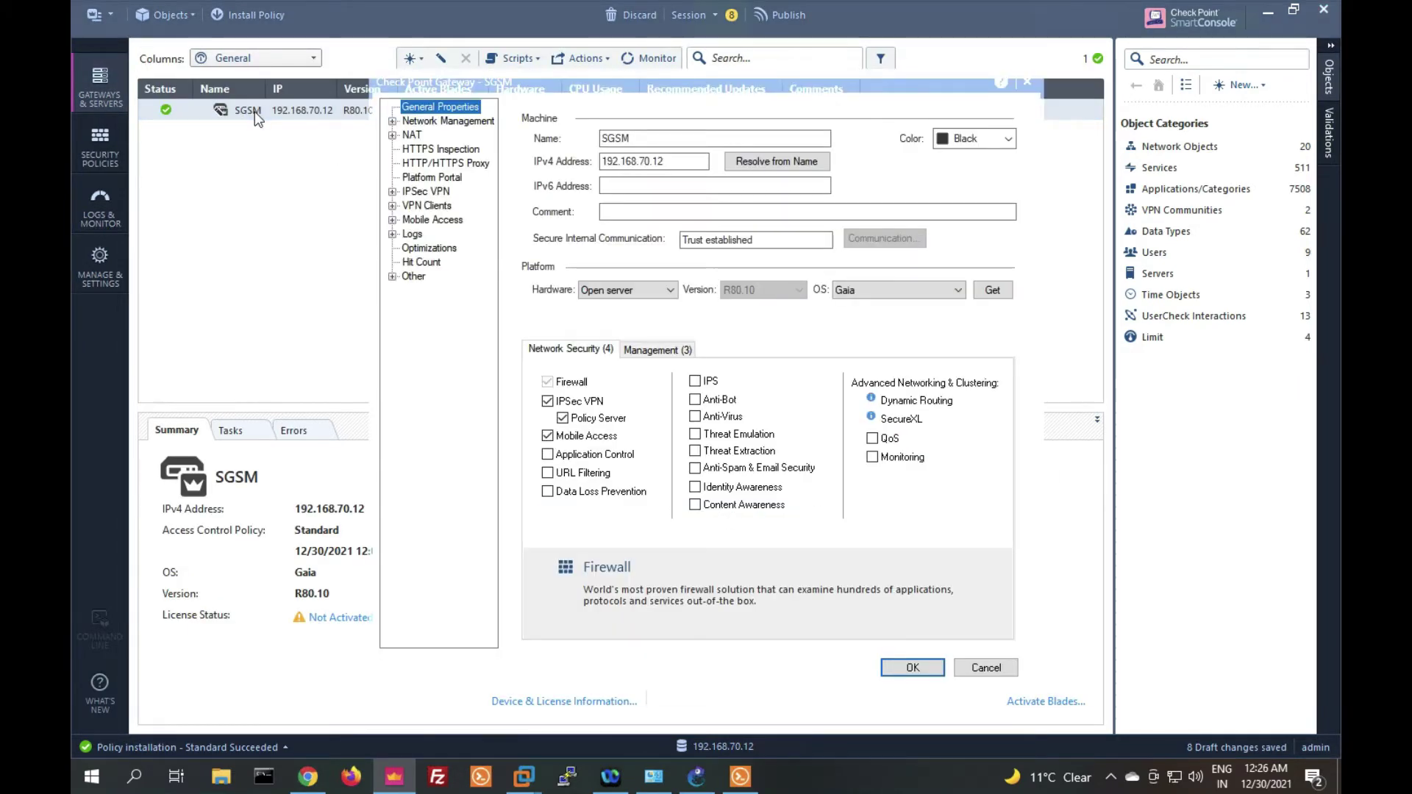
{"action": "left_click", "coordinate": [413, 209]}
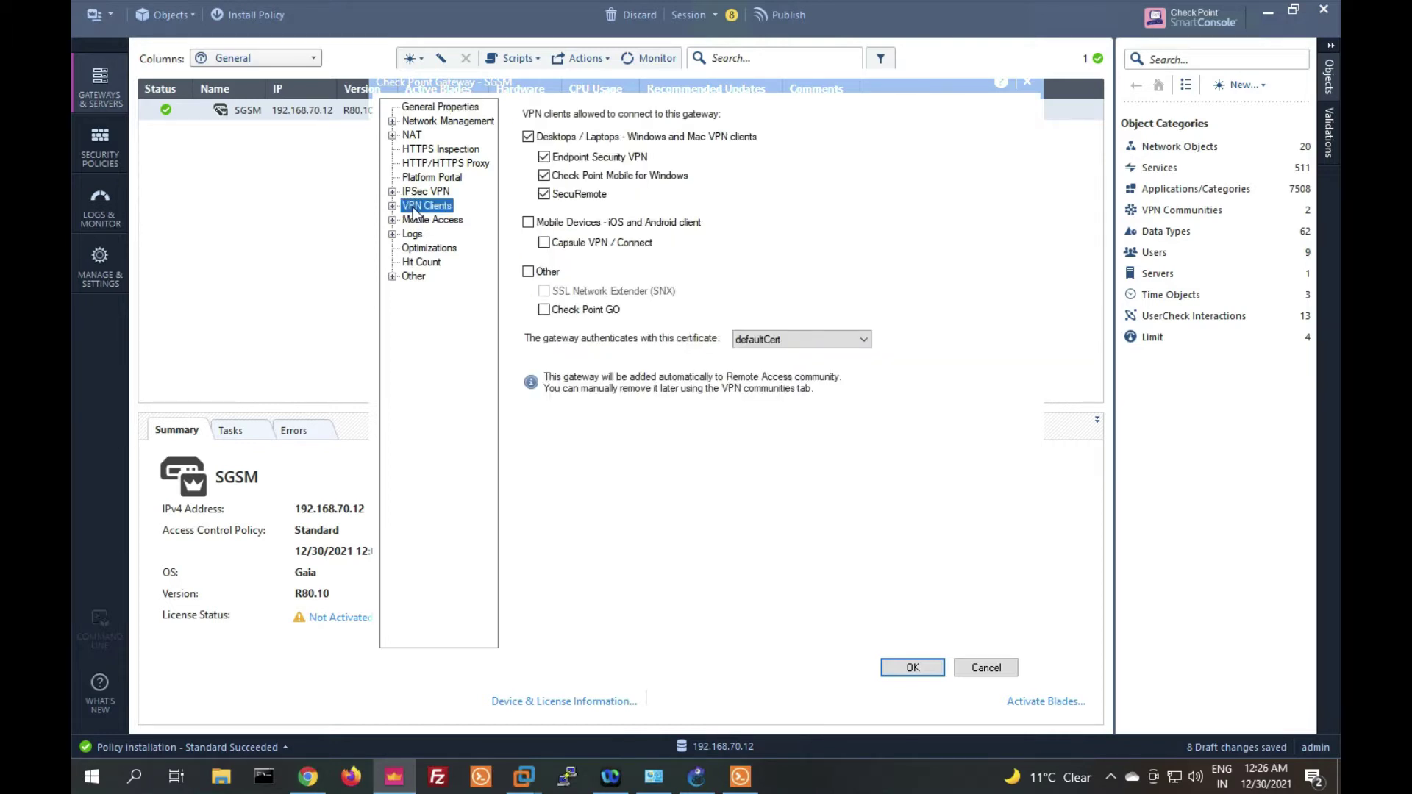
{"action": "double_click", "coordinate": [413, 212]}
{"action": "left_click", "coordinate": [442, 222]}
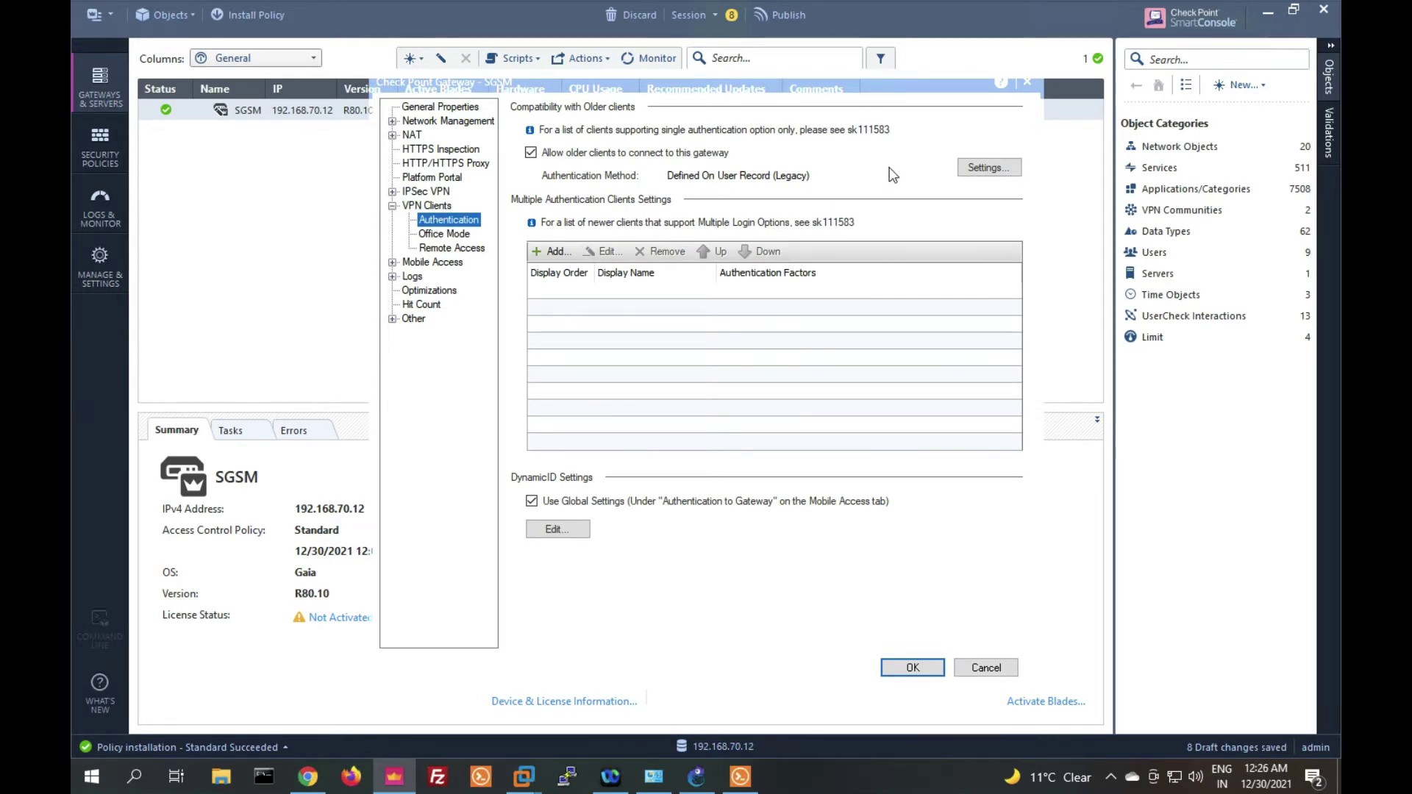
{"action": "left_click", "coordinate": [442, 235]}
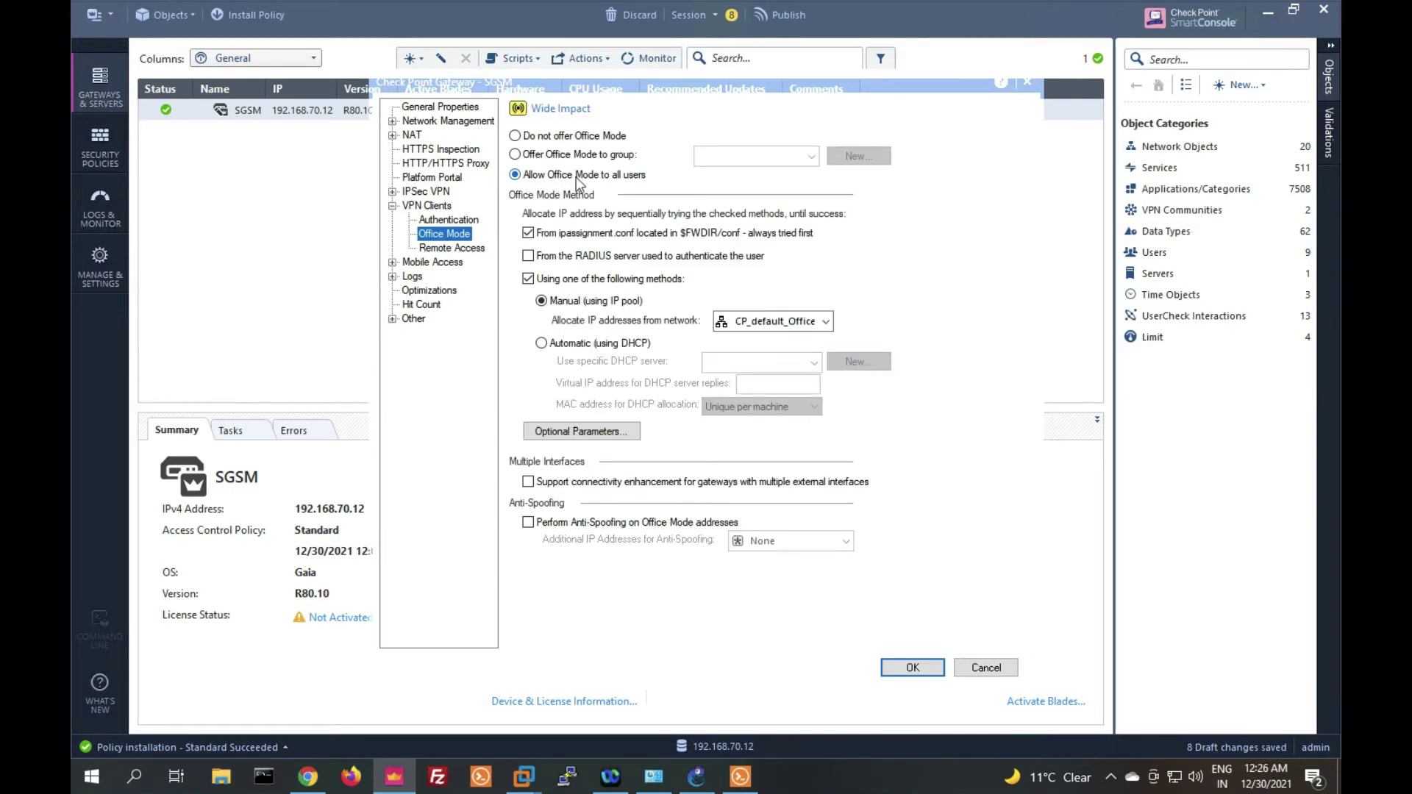
Keep Office Mode allowed to all users, then go to Mobile Access Portal Settings.
{"action": "left_click", "coordinate": [594, 158]}
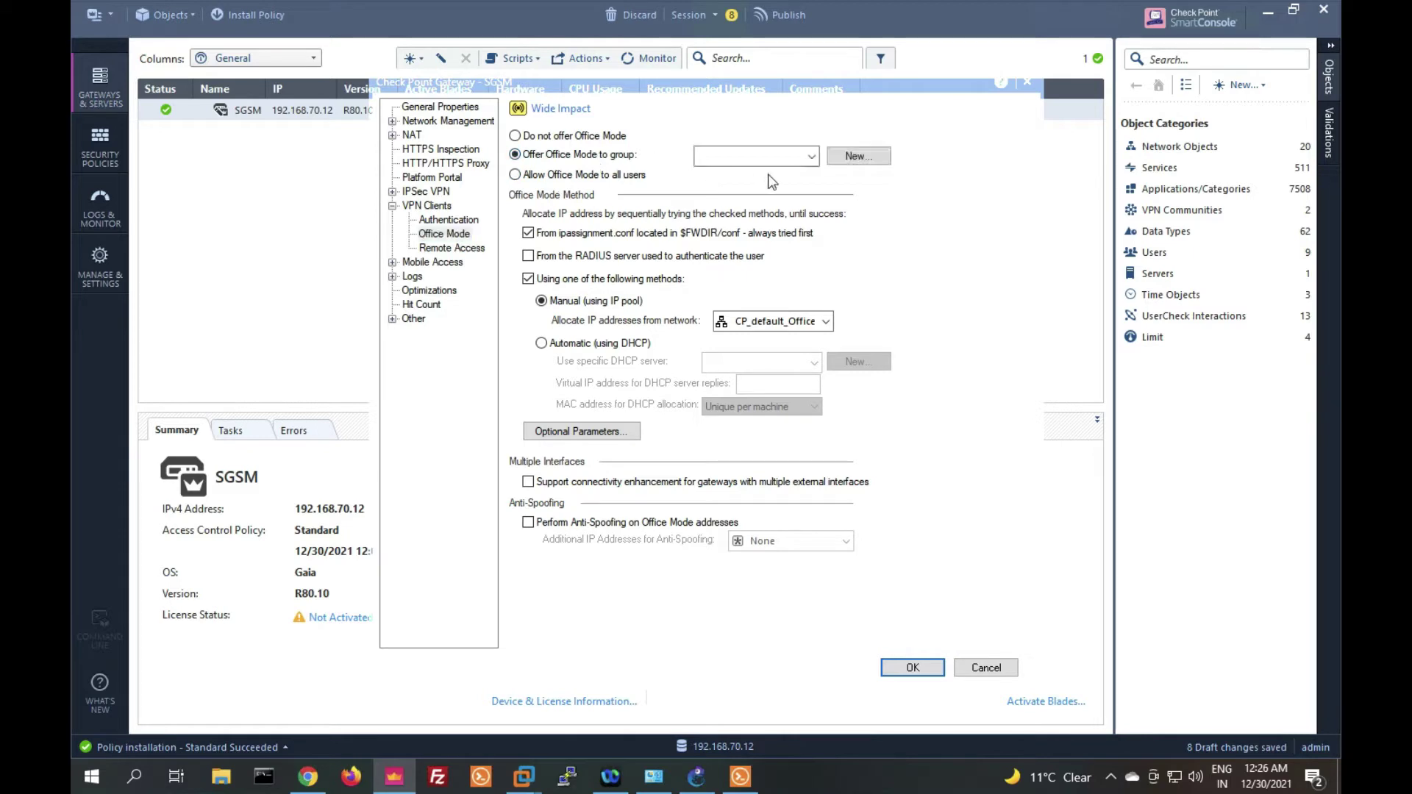
{"action": "left_click", "coordinate": [810, 158]}
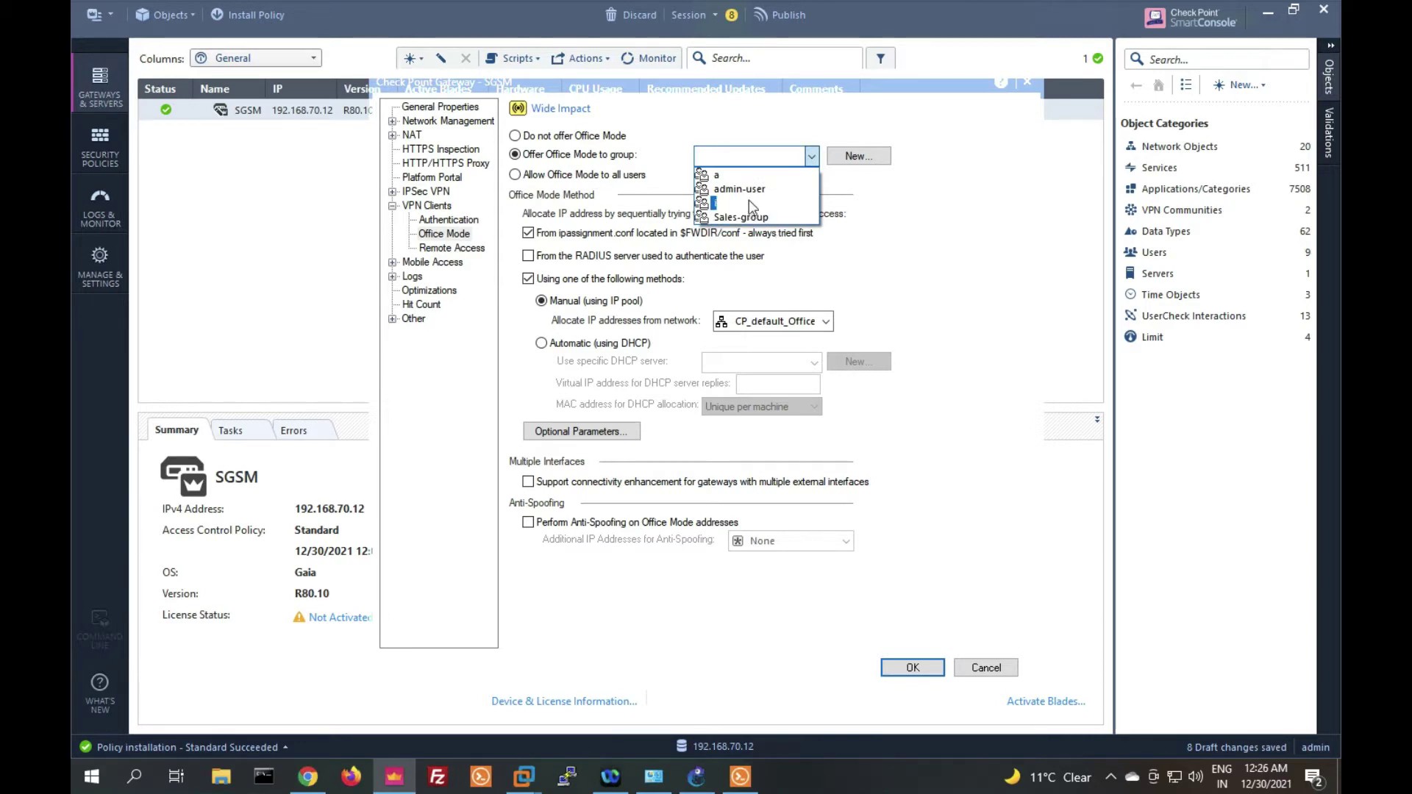
{"action": "left_click", "coordinate": [599, 179]}
{"action": "left_click", "coordinate": [599, 178]}
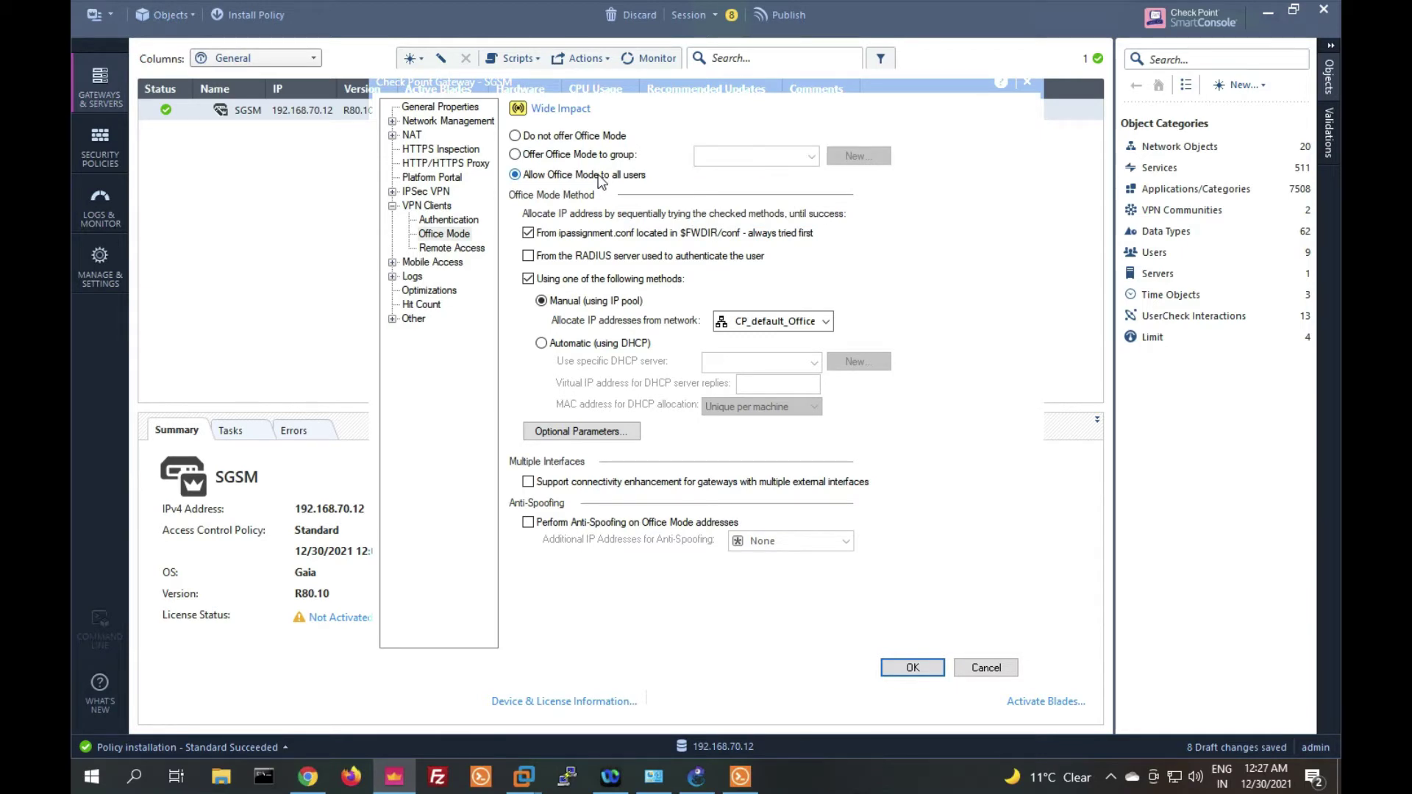
{"action": "left_click", "coordinate": [393, 262]}
{"action": "left_click", "coordinate": [449, 318]}
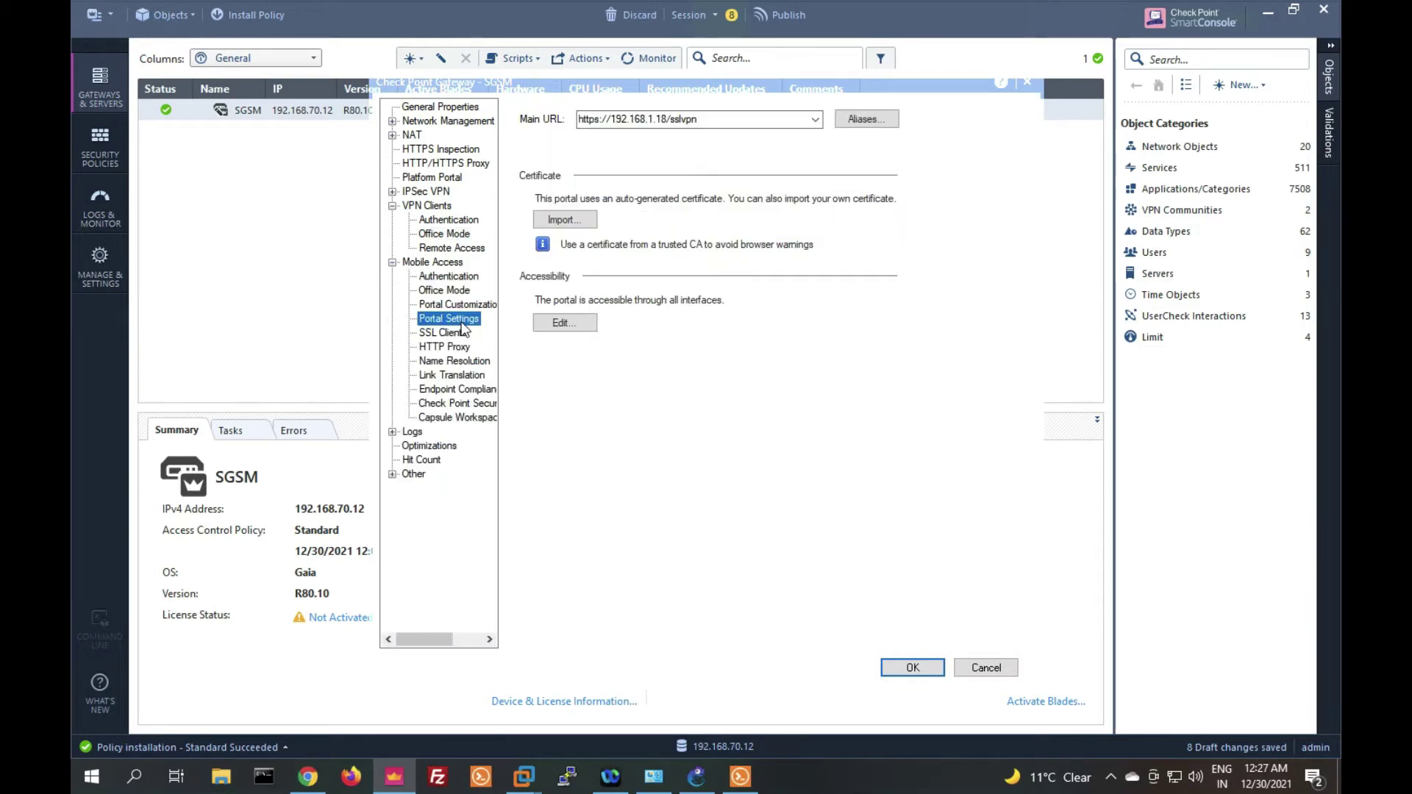
Keep the portal's Accessibility set to 'Through all interfaces' and confirm.
{"action": "left_click", "coordinate": [670, 119]}
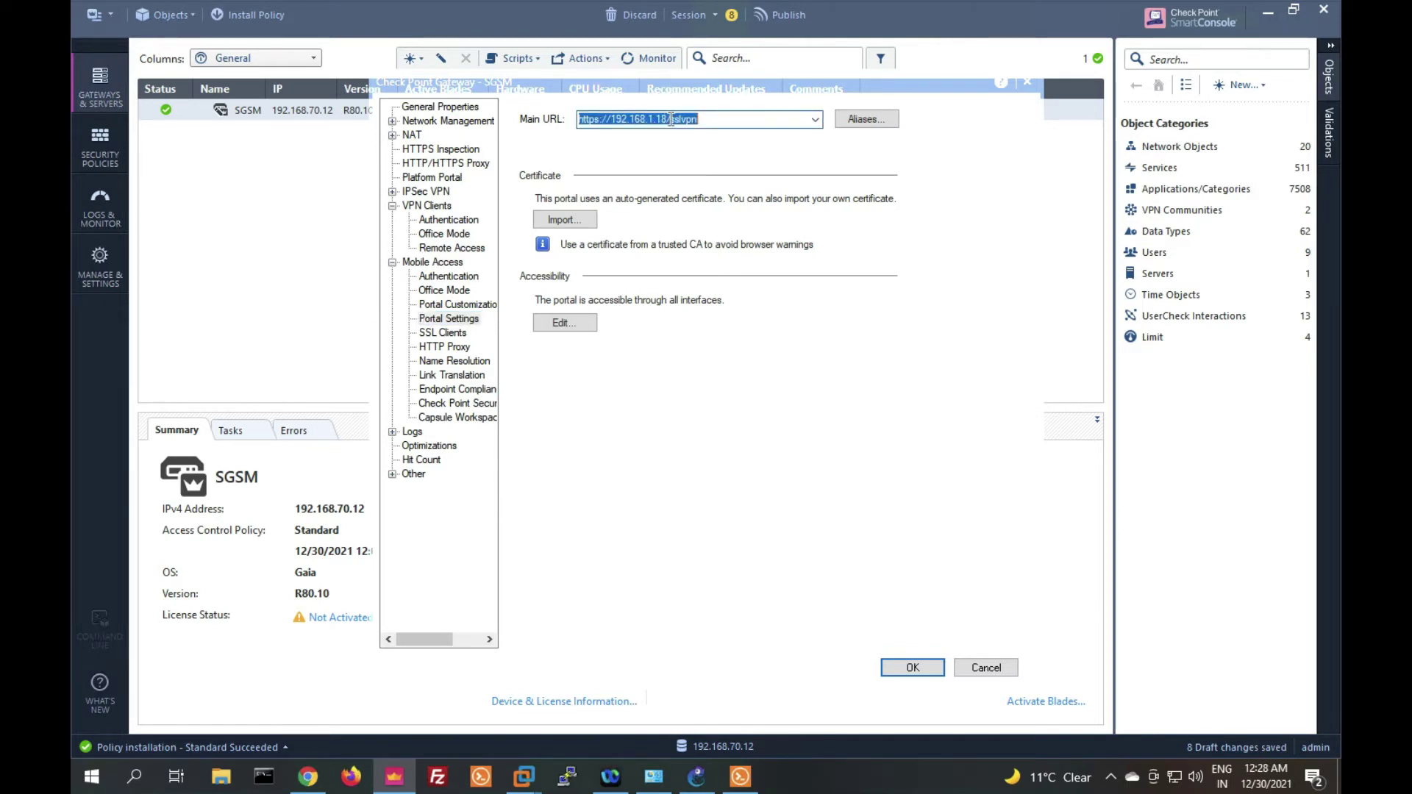
{"action": "left_click", "coordinate": [572, 323]}
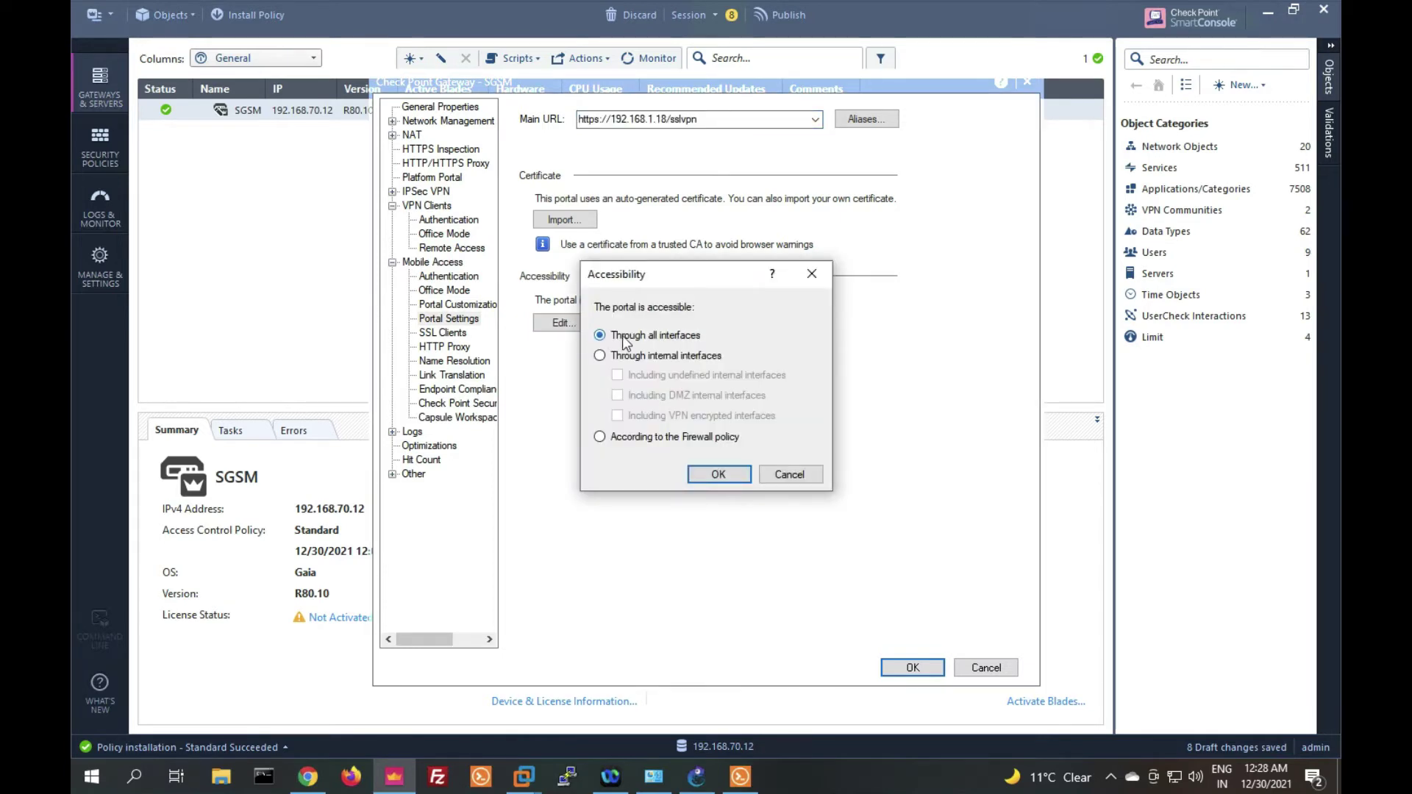
{"action": "left_click", "coordinate": [648, 356]}
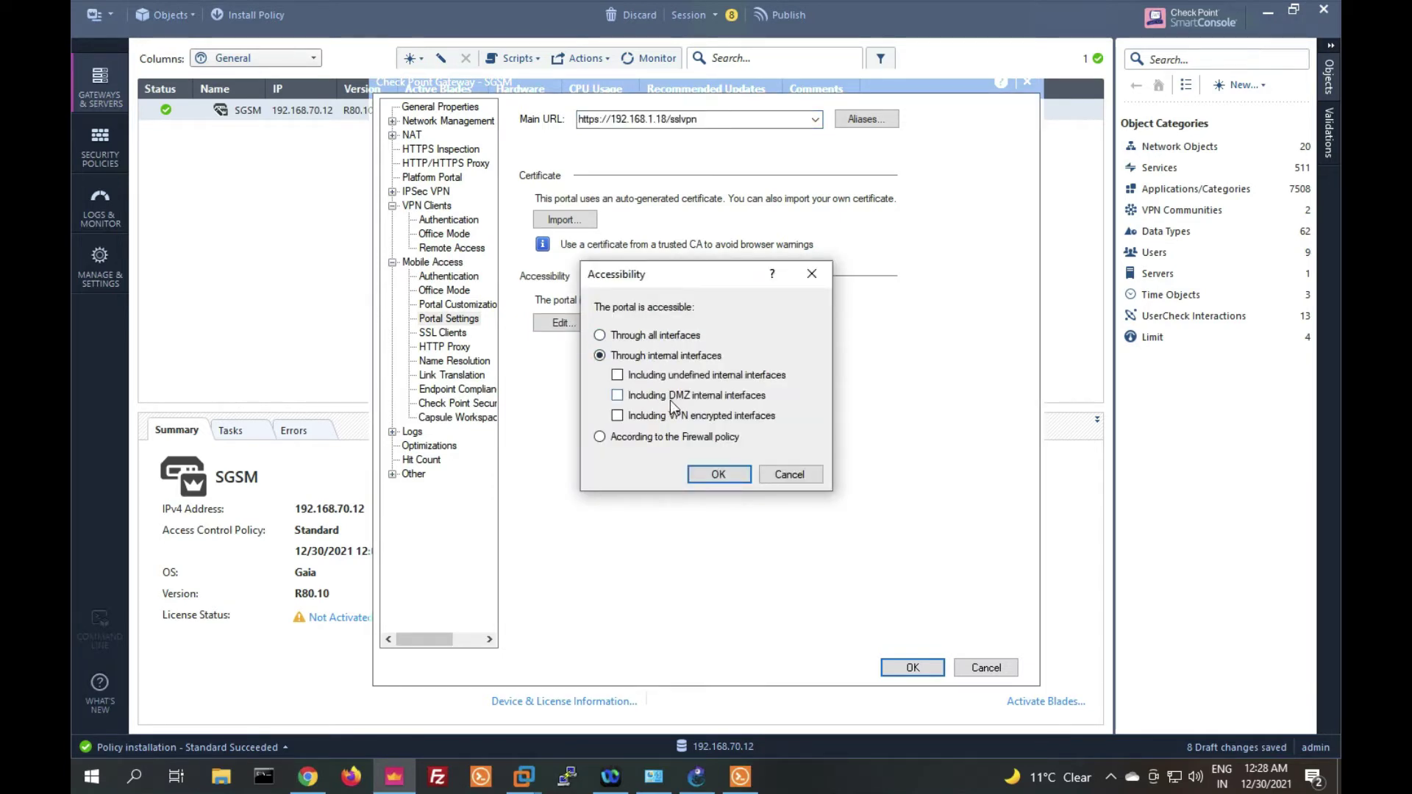
{"action": "left_click", "coordinate": [673, 337]}
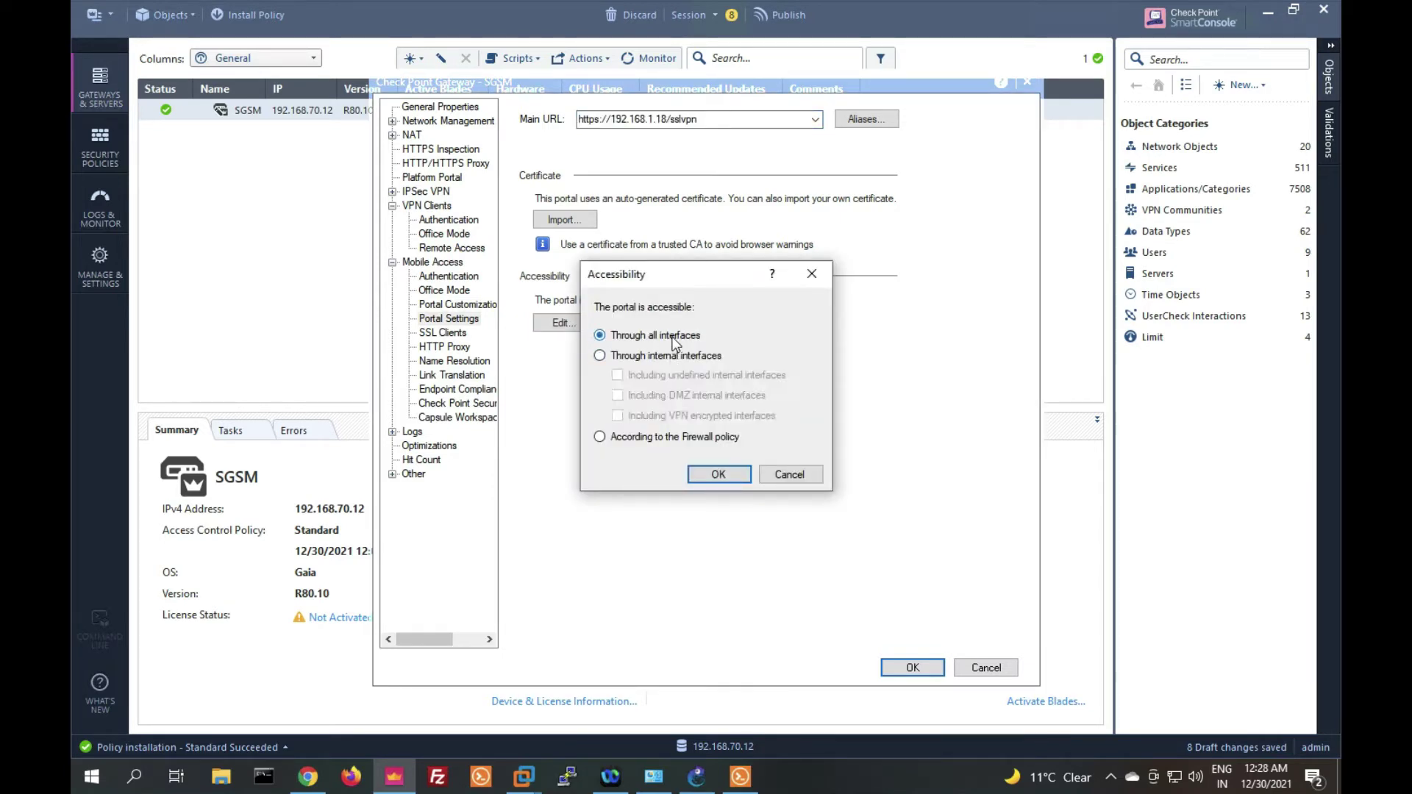
{"action": "left_click", "coordinate": [732, 481]}
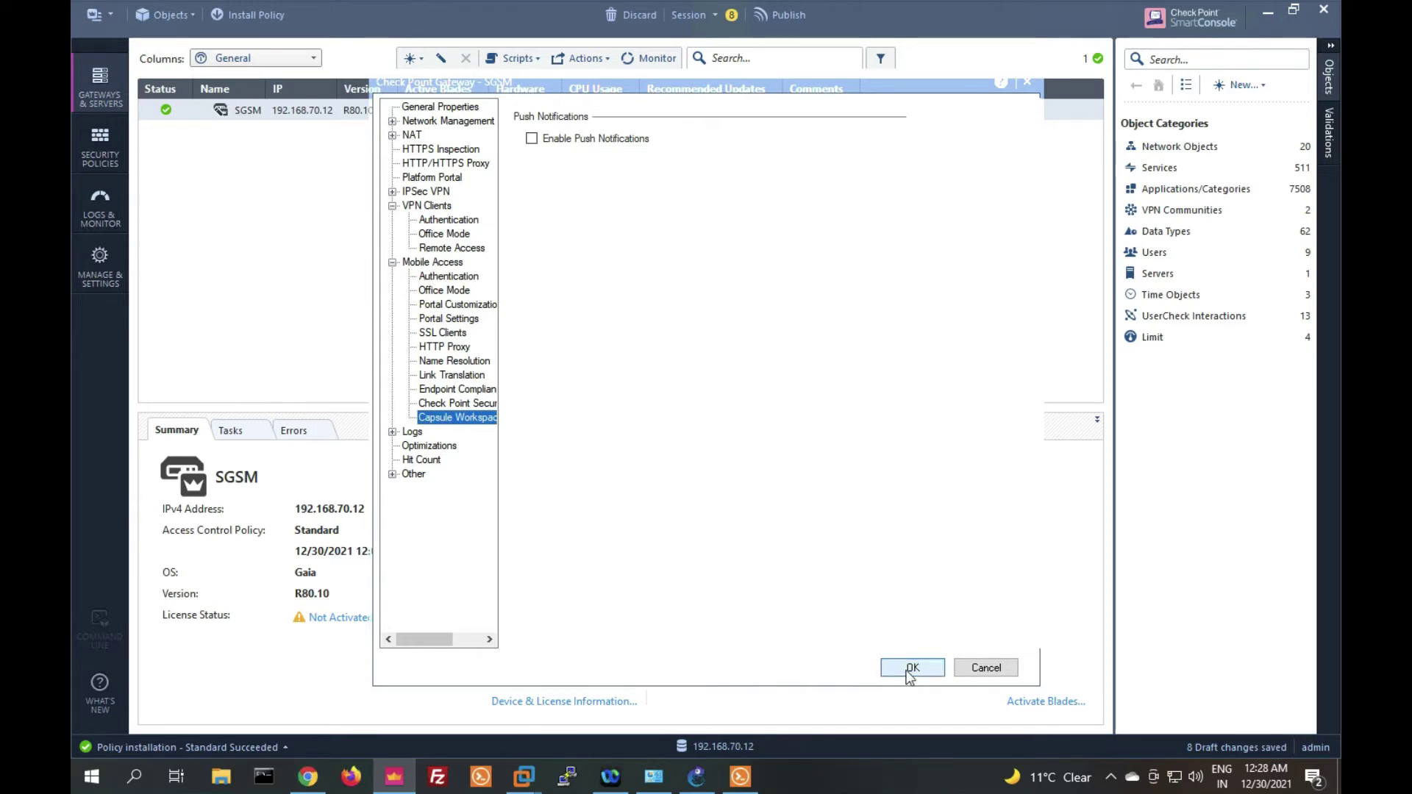
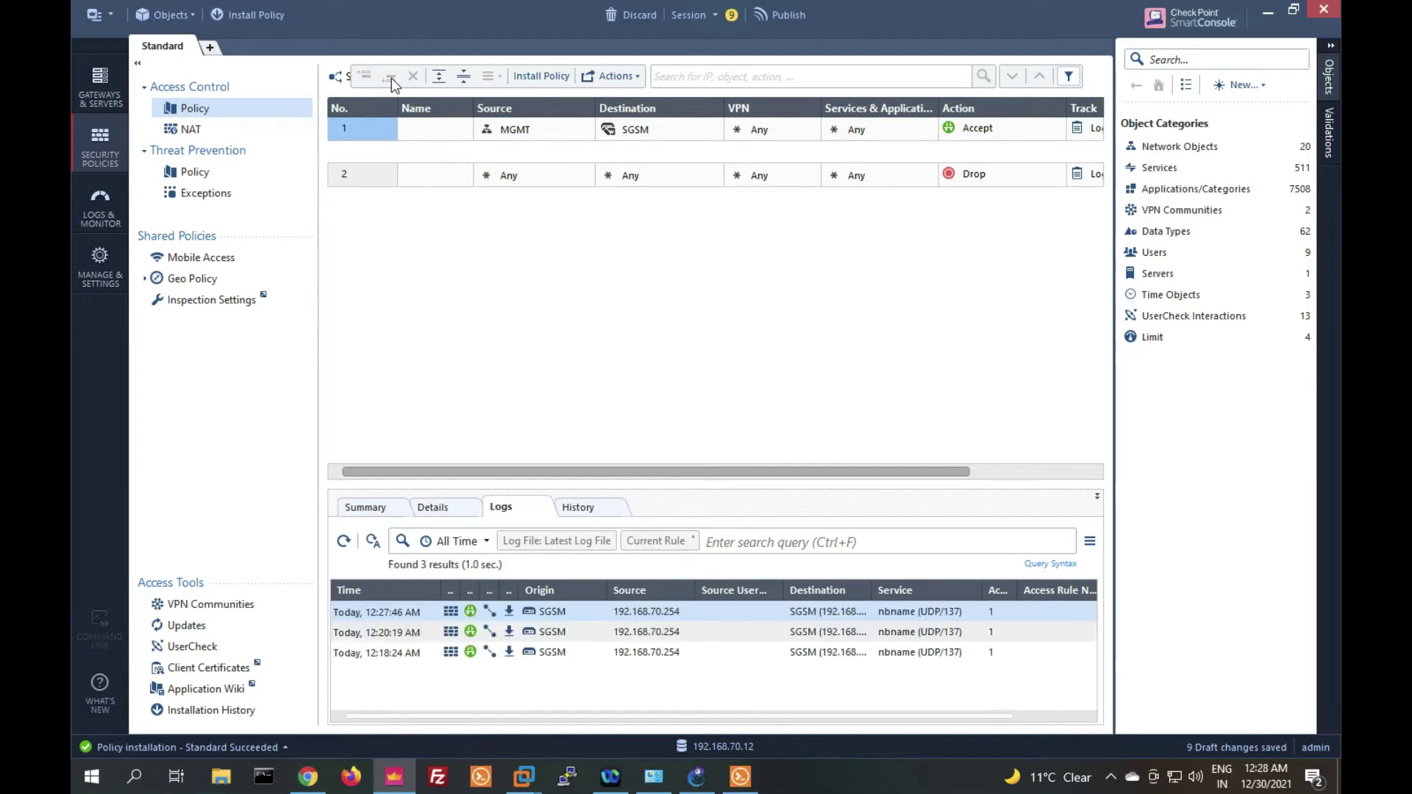
Insert a new rule below rule 1 and name it RA-vpn.
{"action": "left_click", "coordinate": [391, 78]}
{"action": "left_click", "coordinate": [448, 156]}
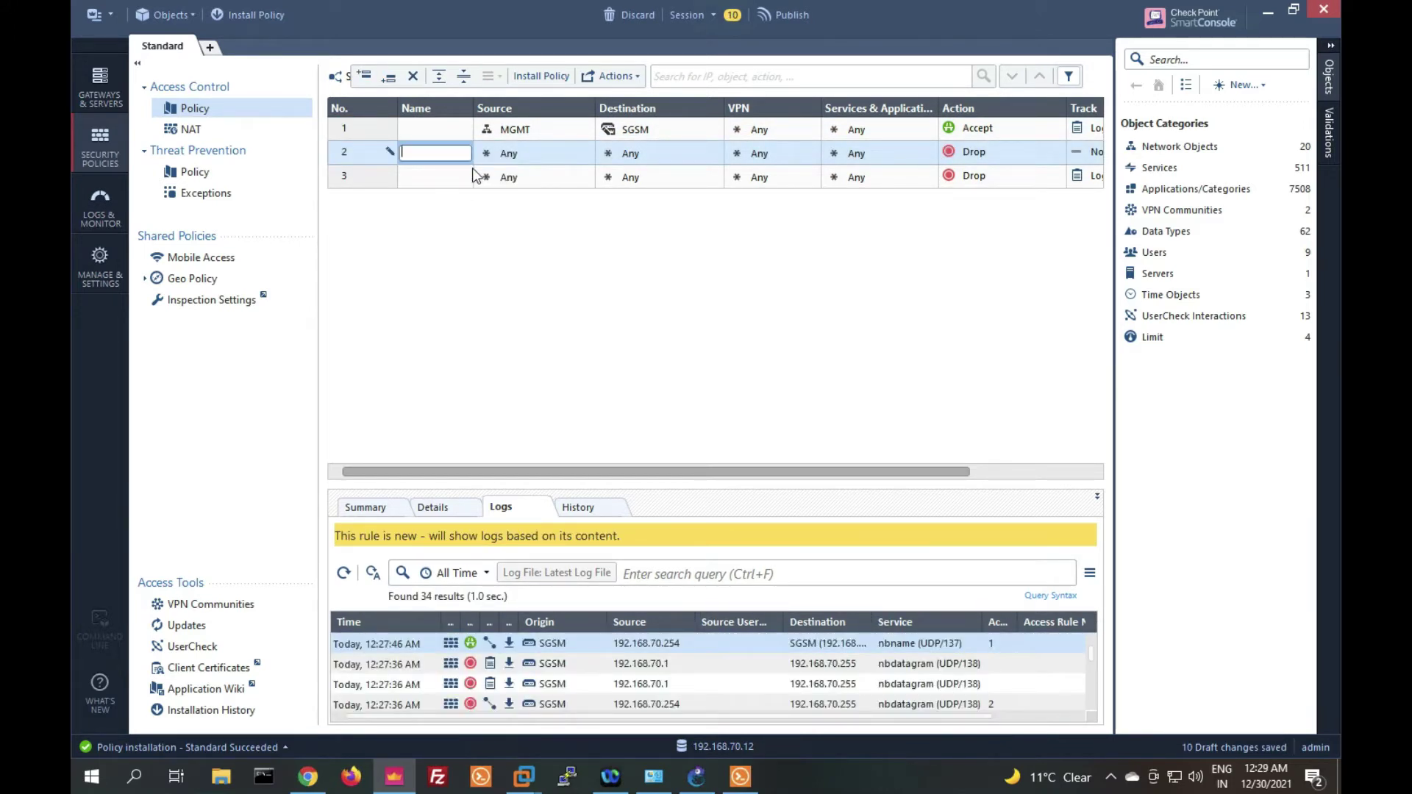
{"action": "type", "text": "RA-vpn"}
{"action": "left_click", "coordinate": [542, 154]}
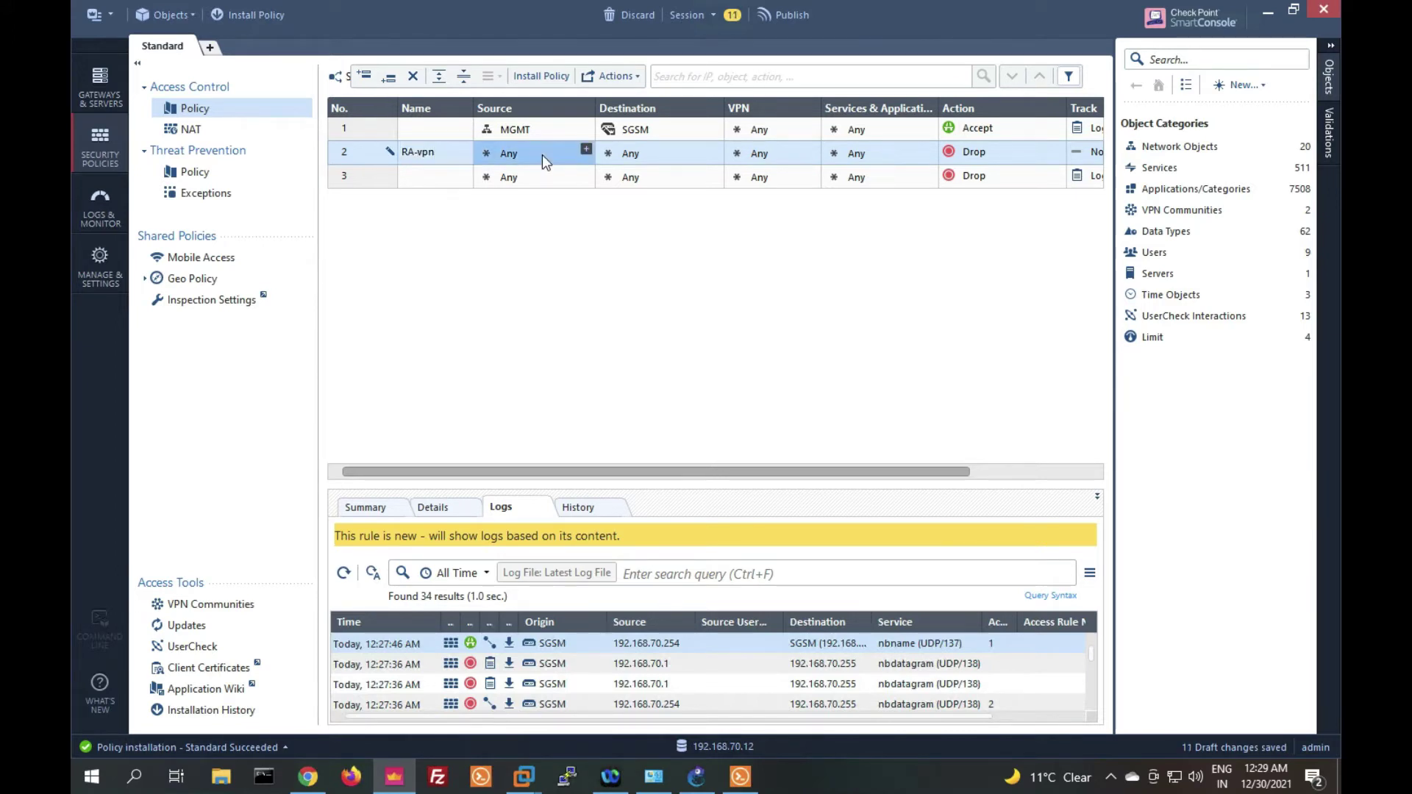
Set the RA-vpn rule's source to legacy user access admin-user@Any.
{"action": "right_click", "coordinate": [542, 161]}
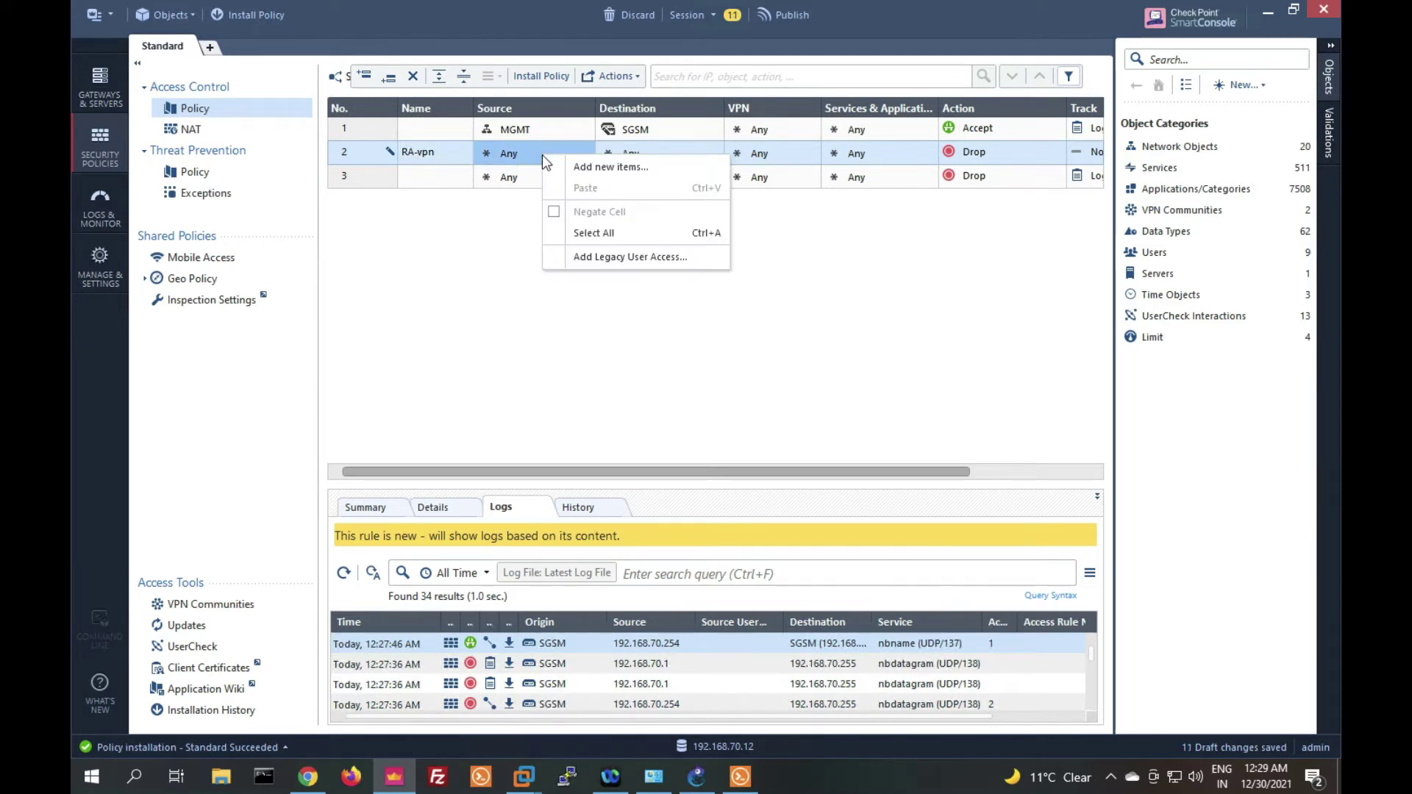
{"action": "left_click", "coordinate": [596, 255]}
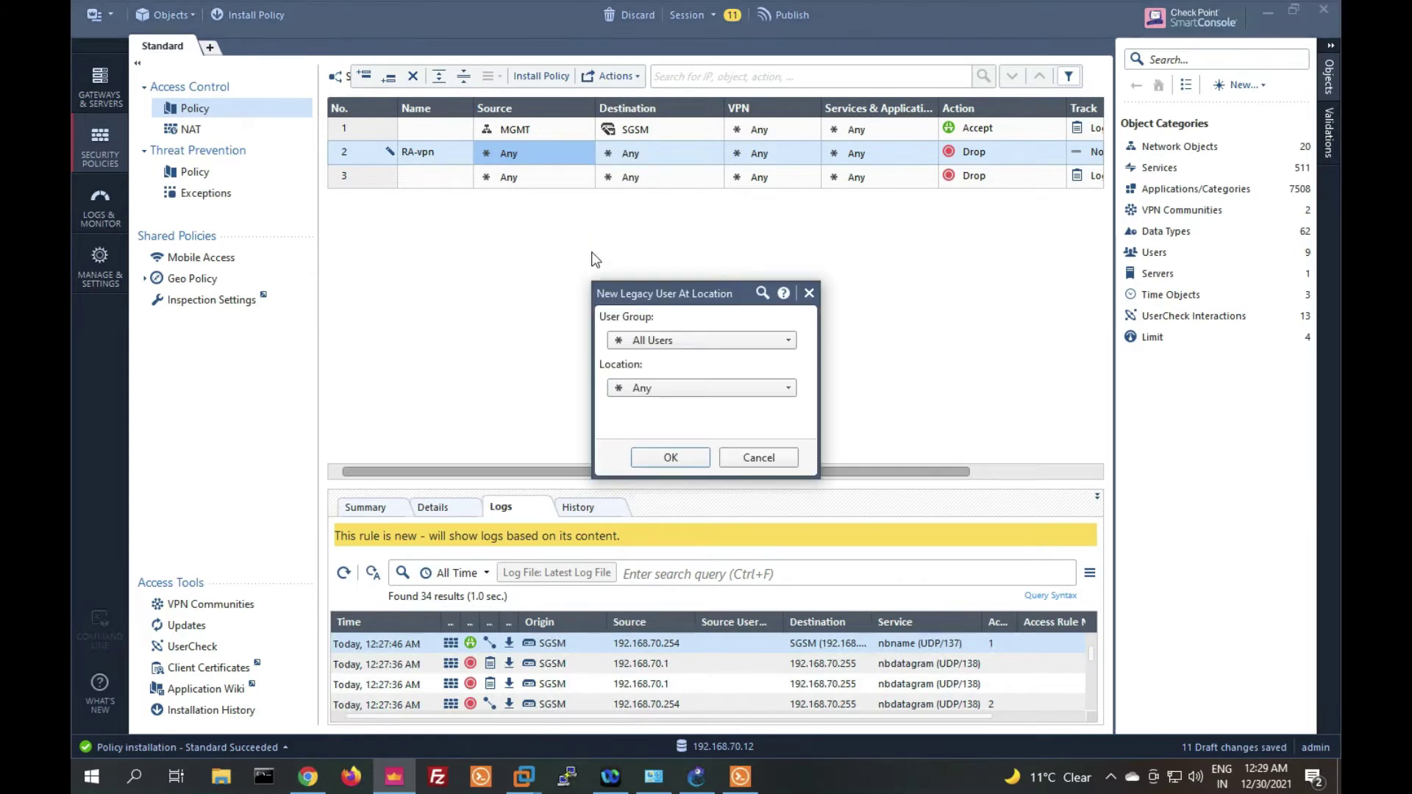
{"action": "left_click", "coordinate": [638, 343]}
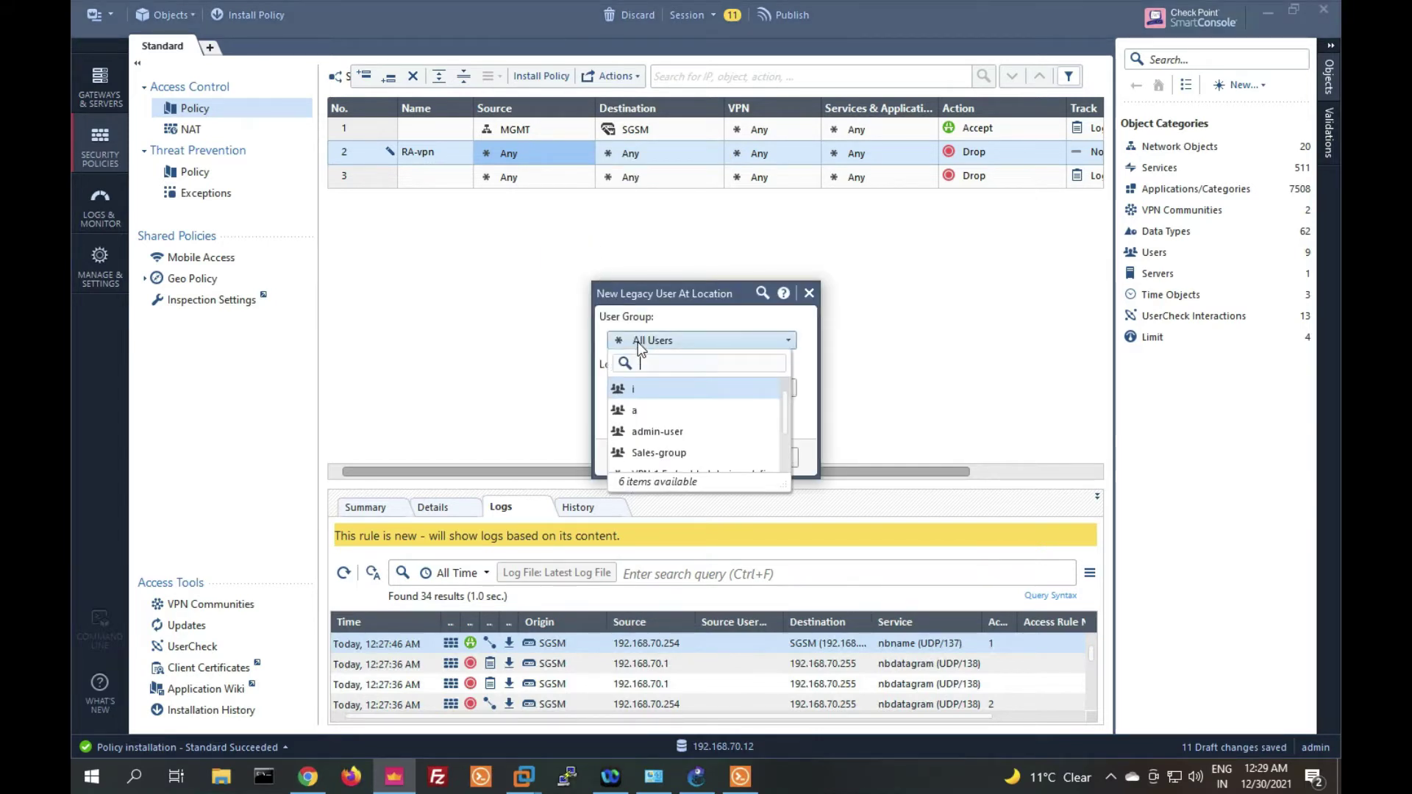
{"action": "left_click", "coordinate": [656, 431]}
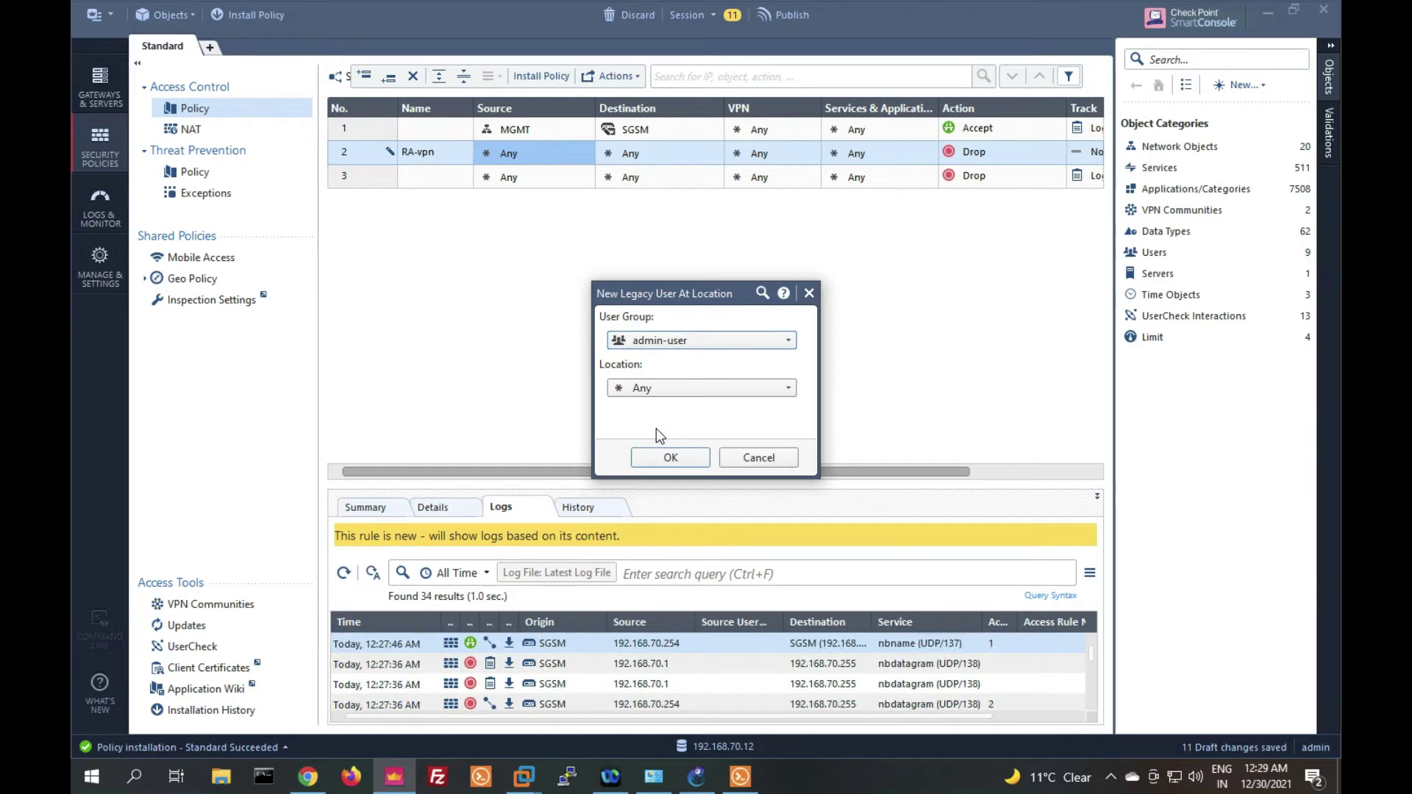
{"action": "left_click", "coordinate": [670, 457]}
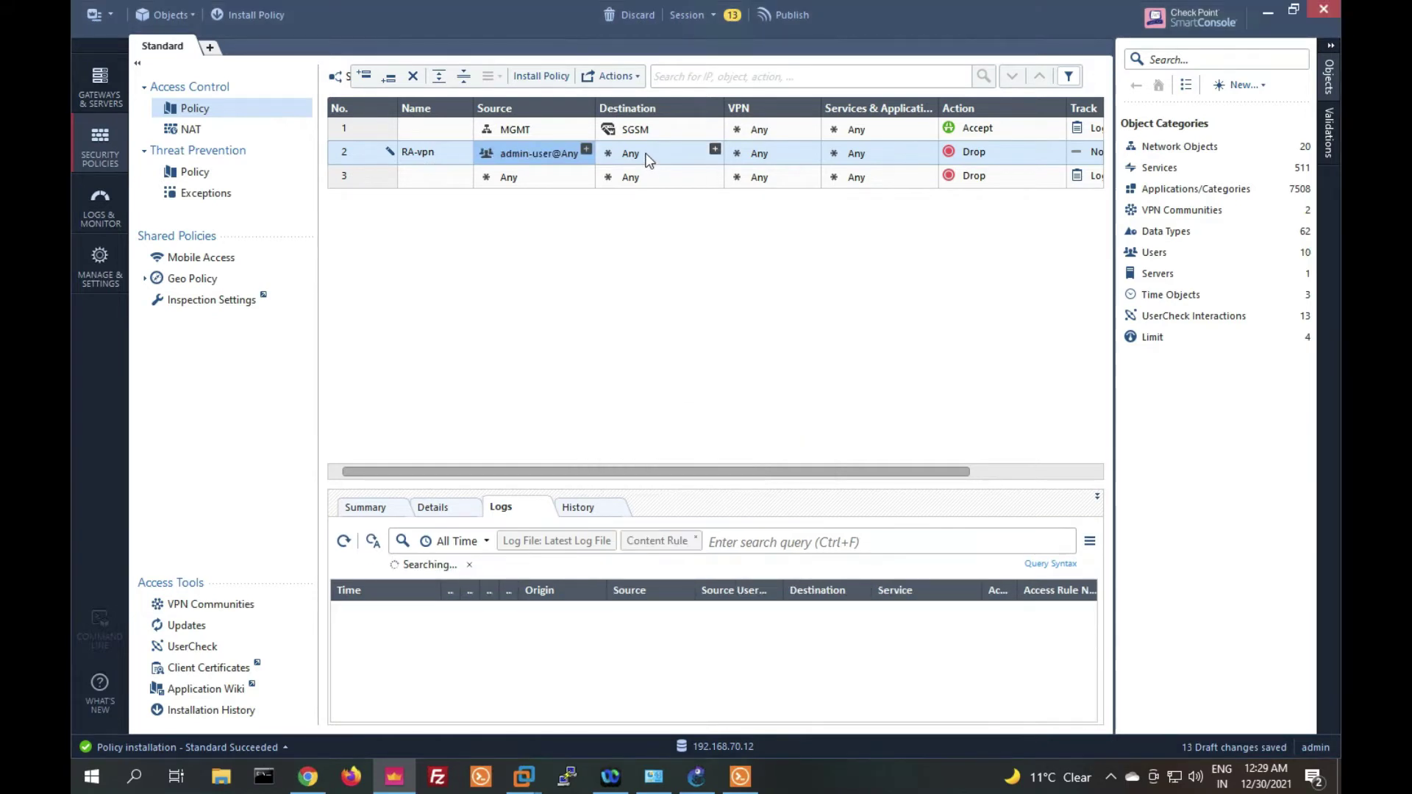
{"action": "left_click", "coordinate": [648, 161]}
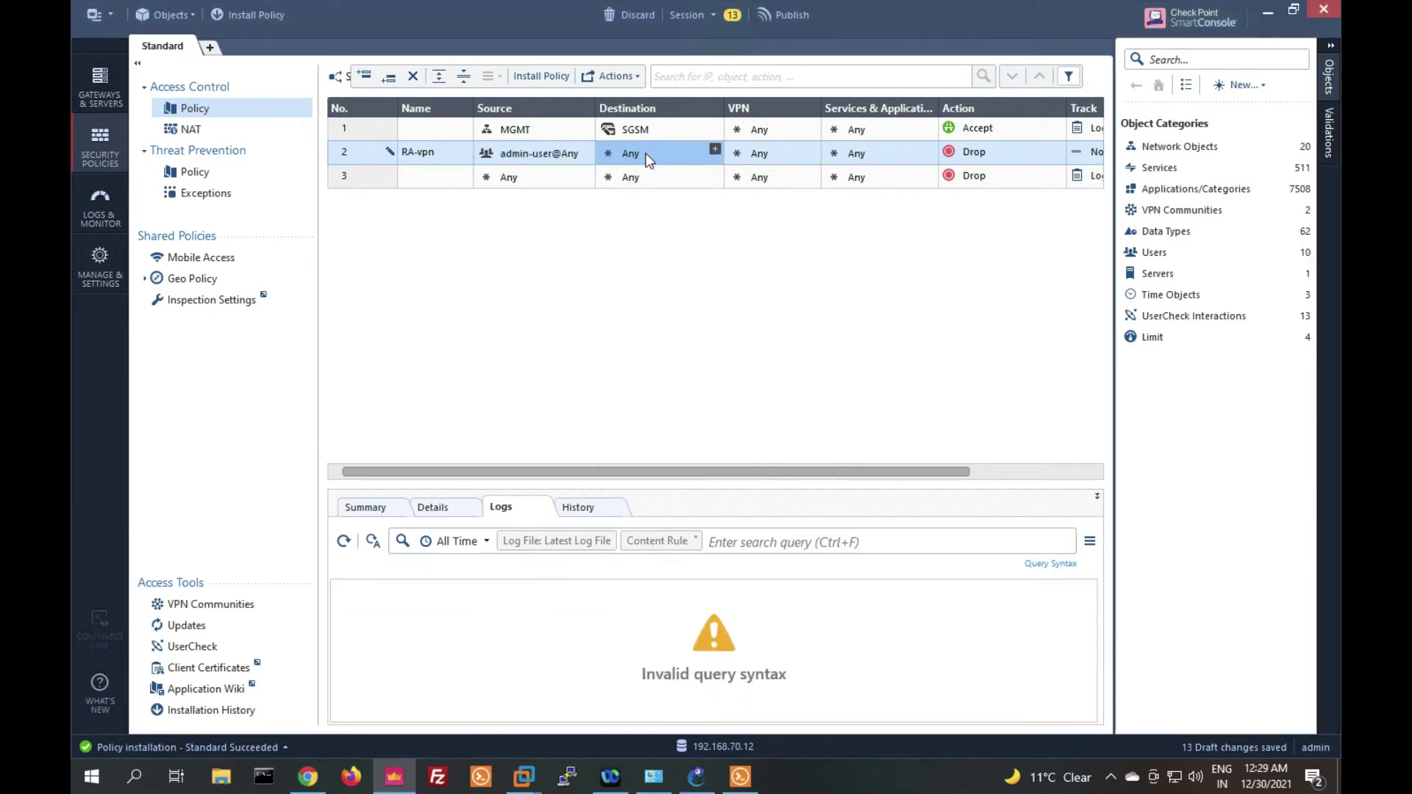
Create network object LAN-Net-10.1.1.0 (10.1.1.0, mask 255.255.255.0) as RA-vpn's destination.
{"action": "left_click", "coordinate": [714, 150]}
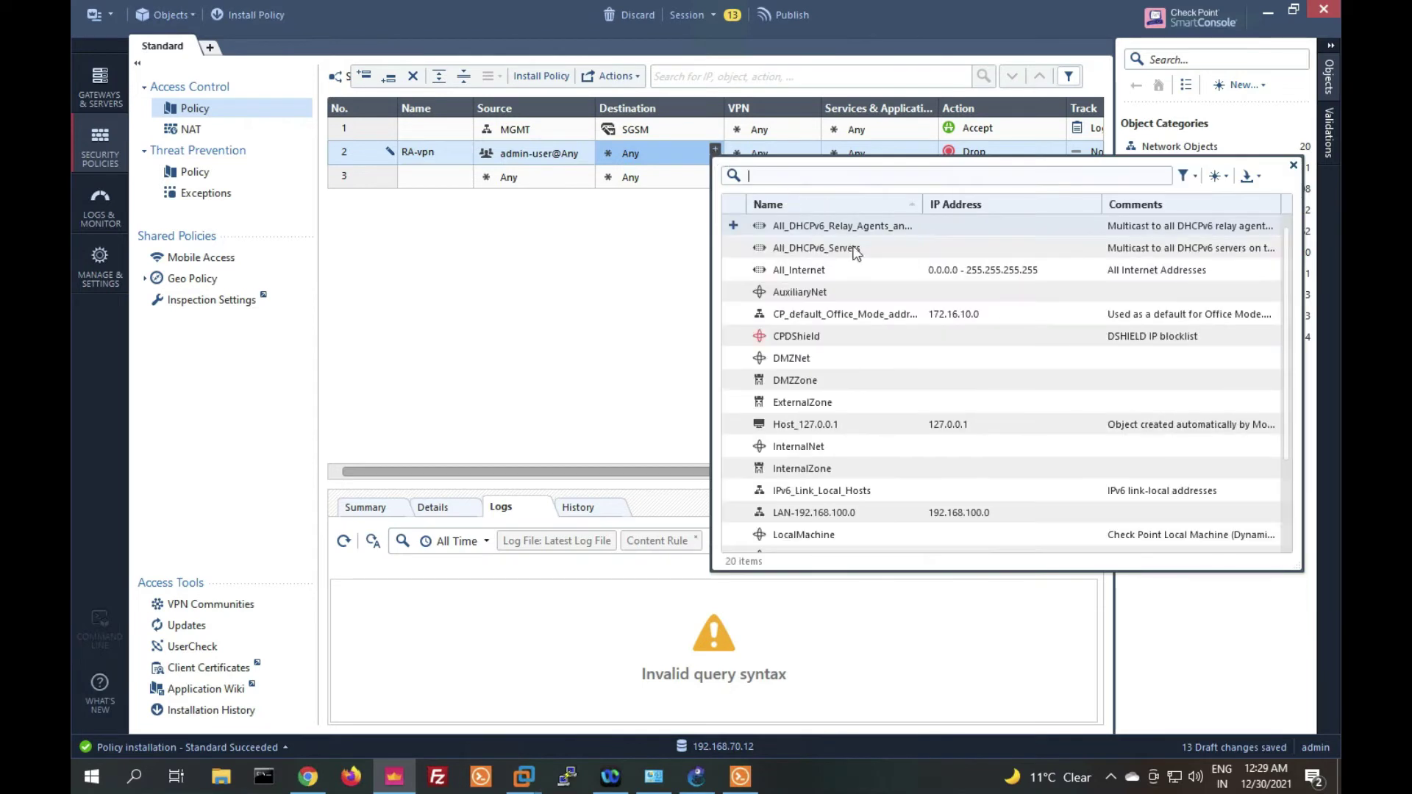
{"action": "left_click", "coordinate": [1219, 176]}
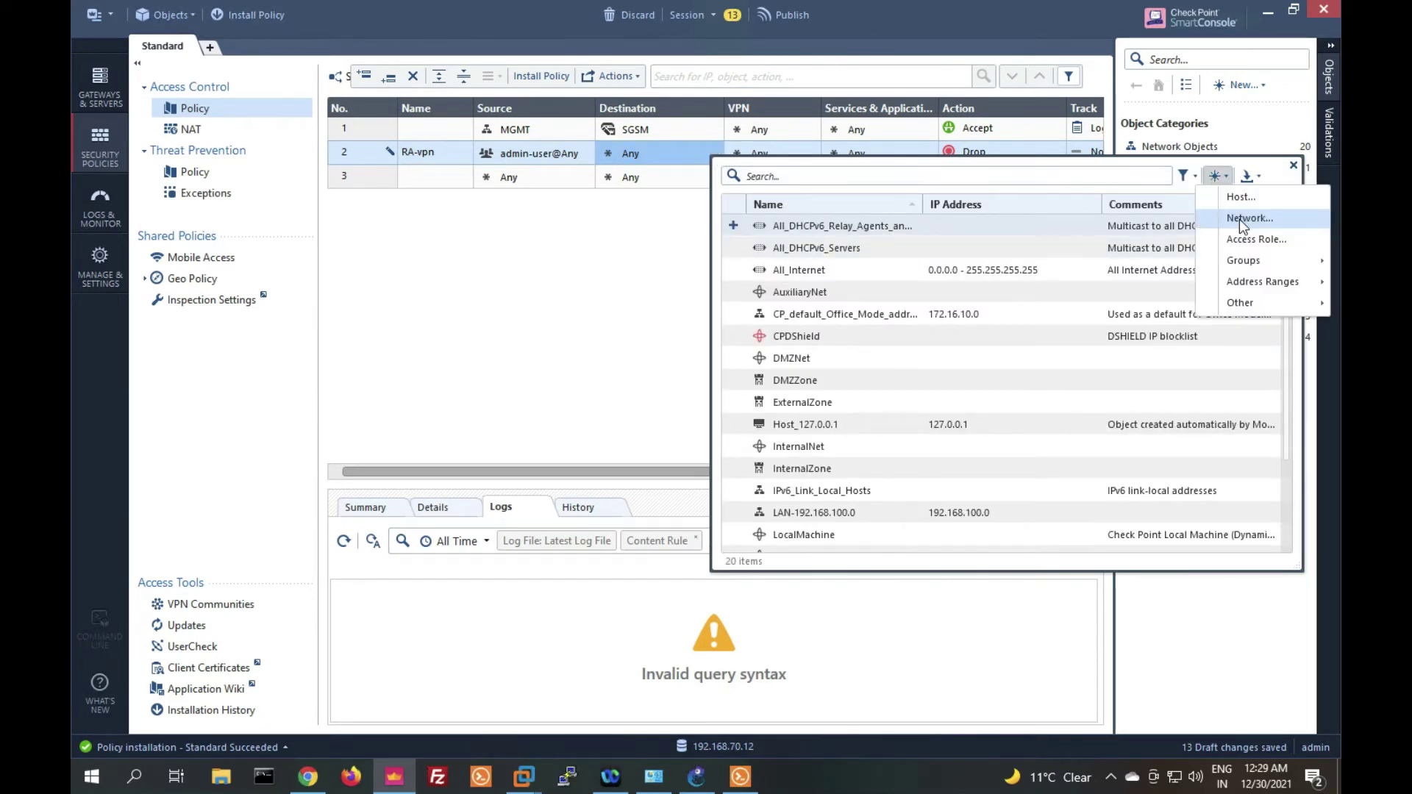
{"action": "left_click", "coordinate": [1238, 219]}
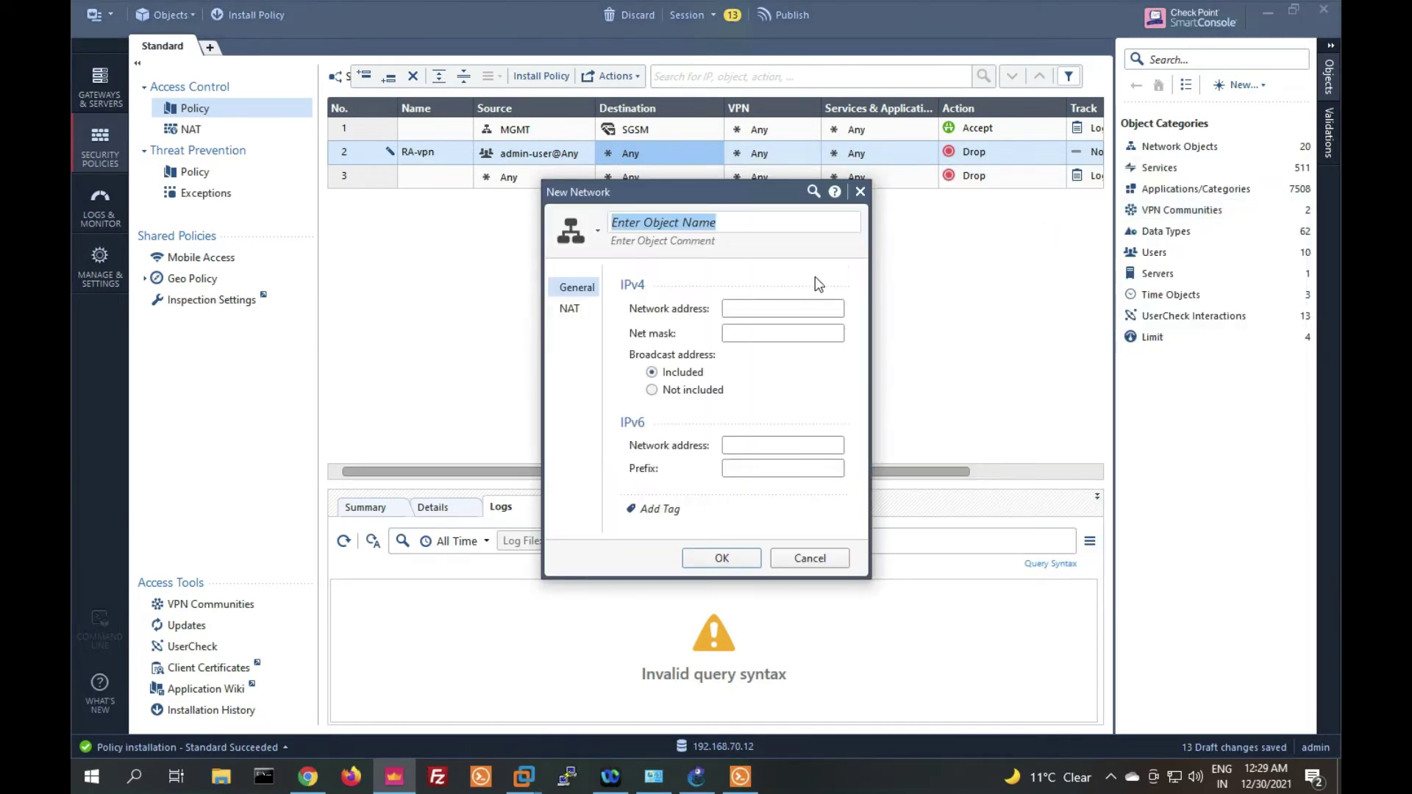
{"action": "type", "text": "LAN"}
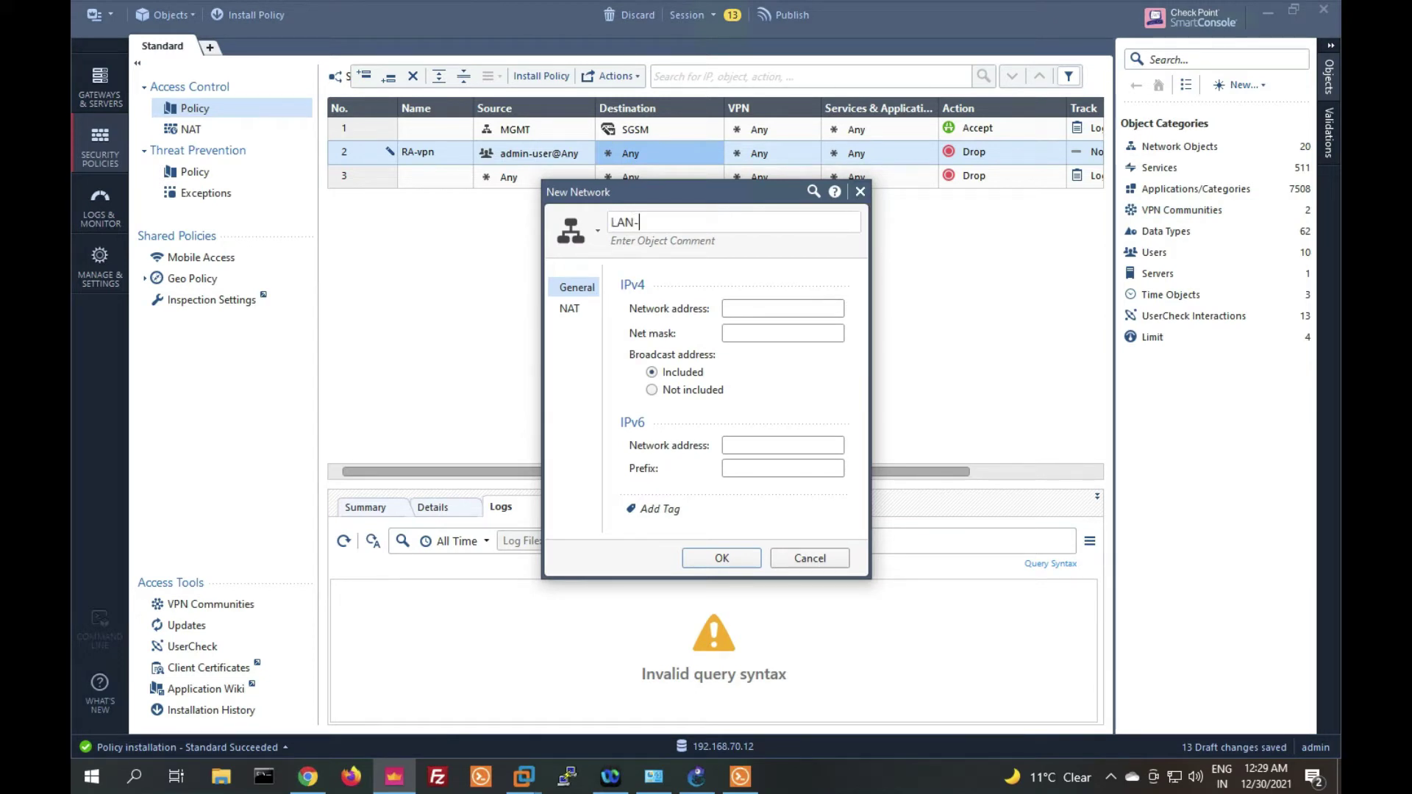
{"action": "type", "text": "-Net-10.1.1.10"}
{"action": "left_click", "coordinate": [809, 304]}
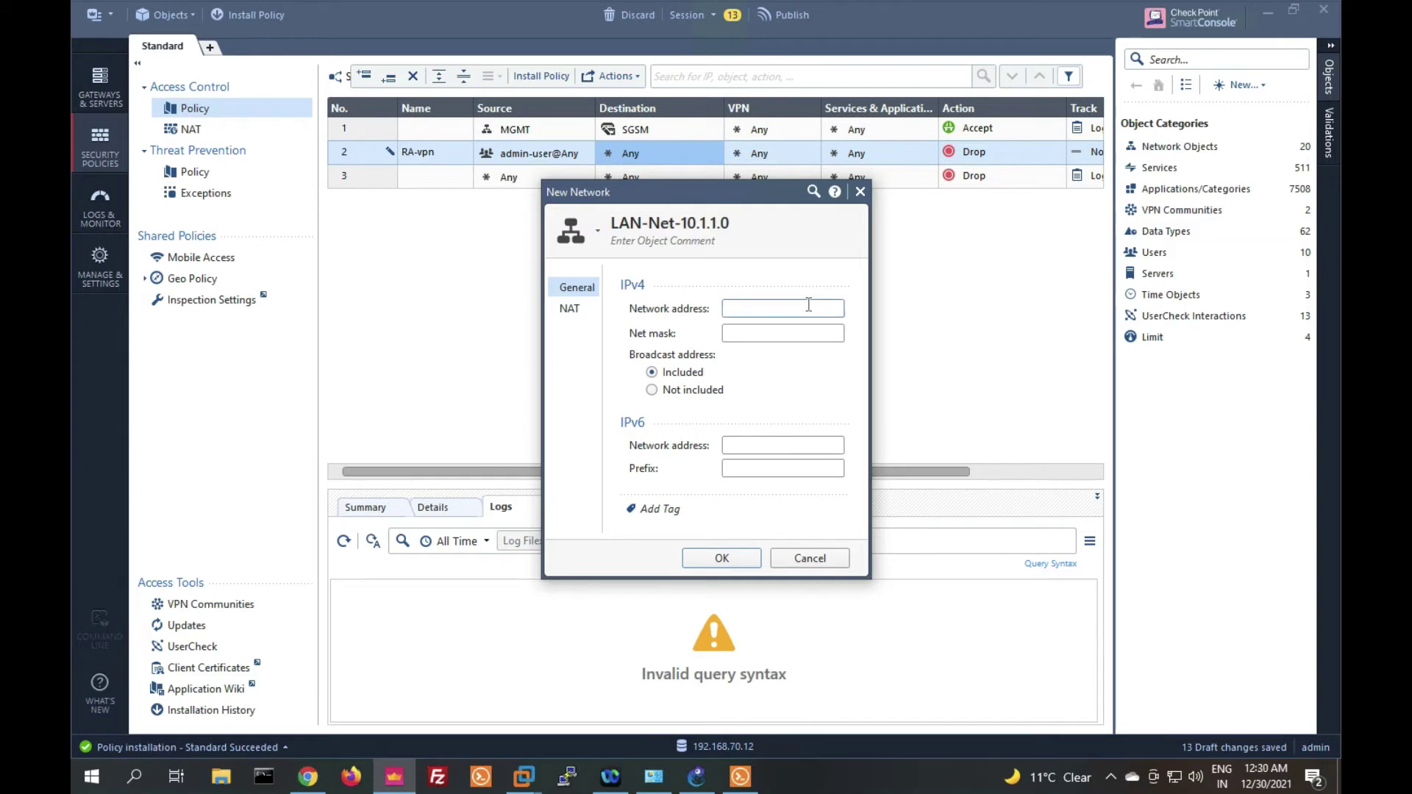
{"action": "type", "text": "10.1.1.10"}
{"action": "type", "text": "255.255.255.0"}
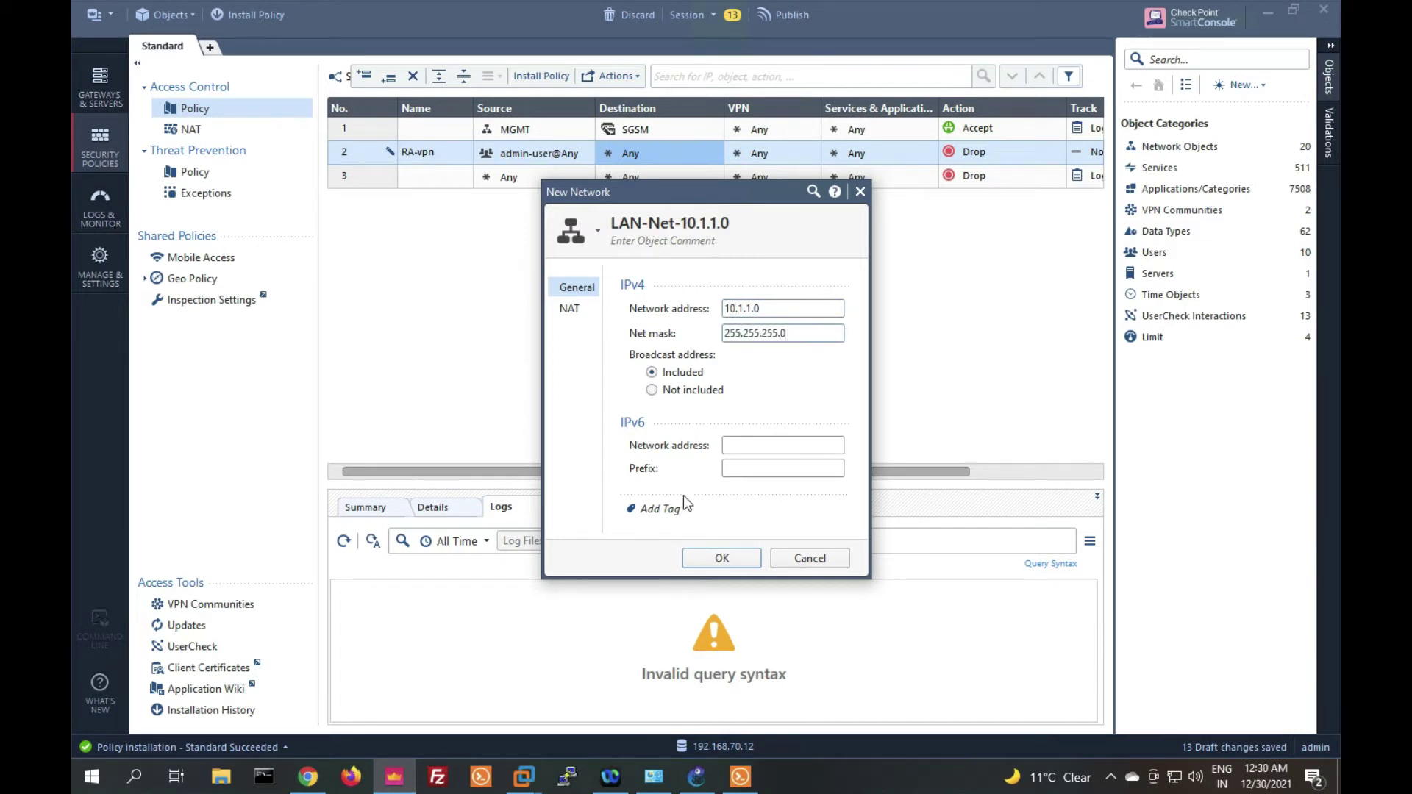
{"action": "left_click", "coordinate": [721, 557]}
Set RA-vpn's VPN to the RemoteAccess-vpn community, Action to Accept and Track to Log.
{"action": "left_click", "coordinate": [770, 154]}
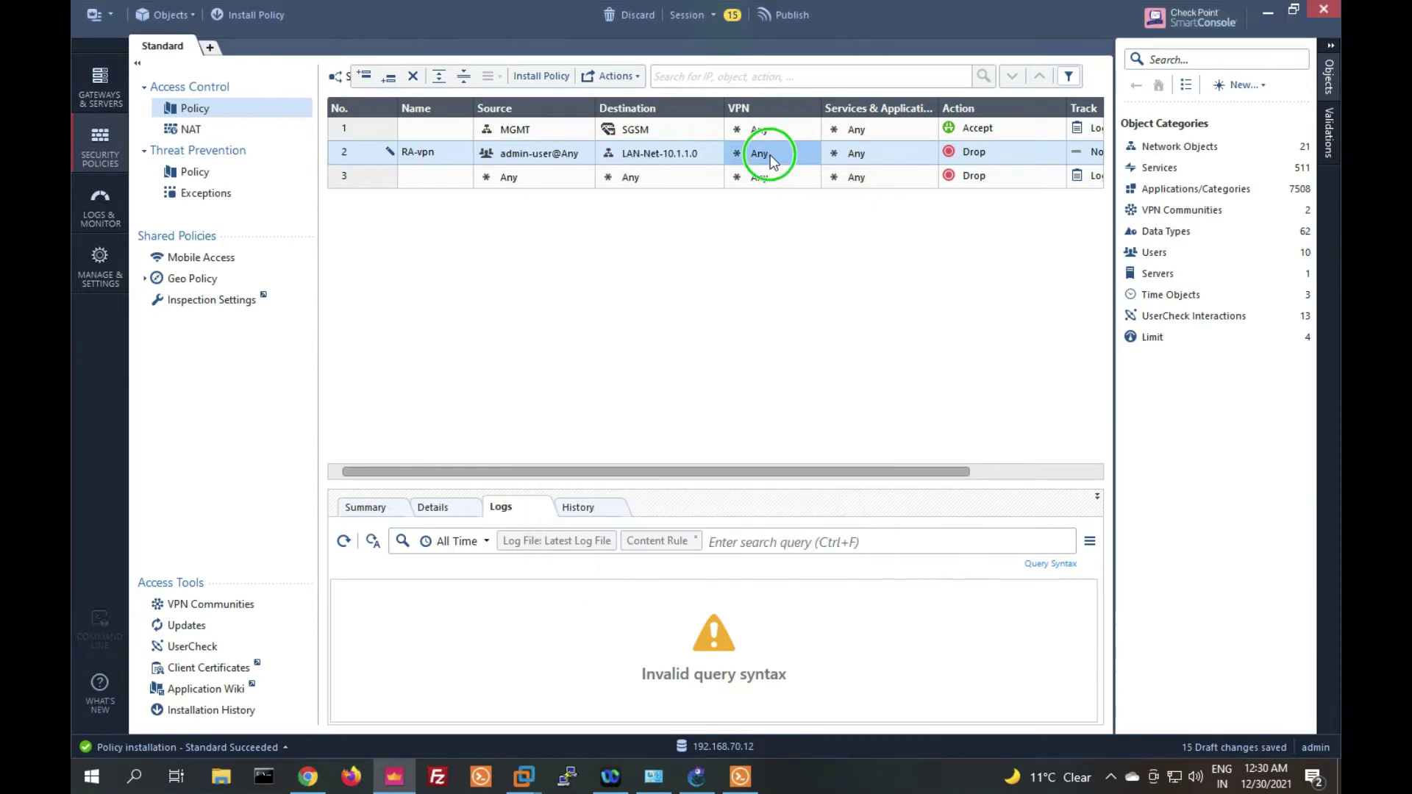
{"action": "left_click", "coordinate": [819, 211]}
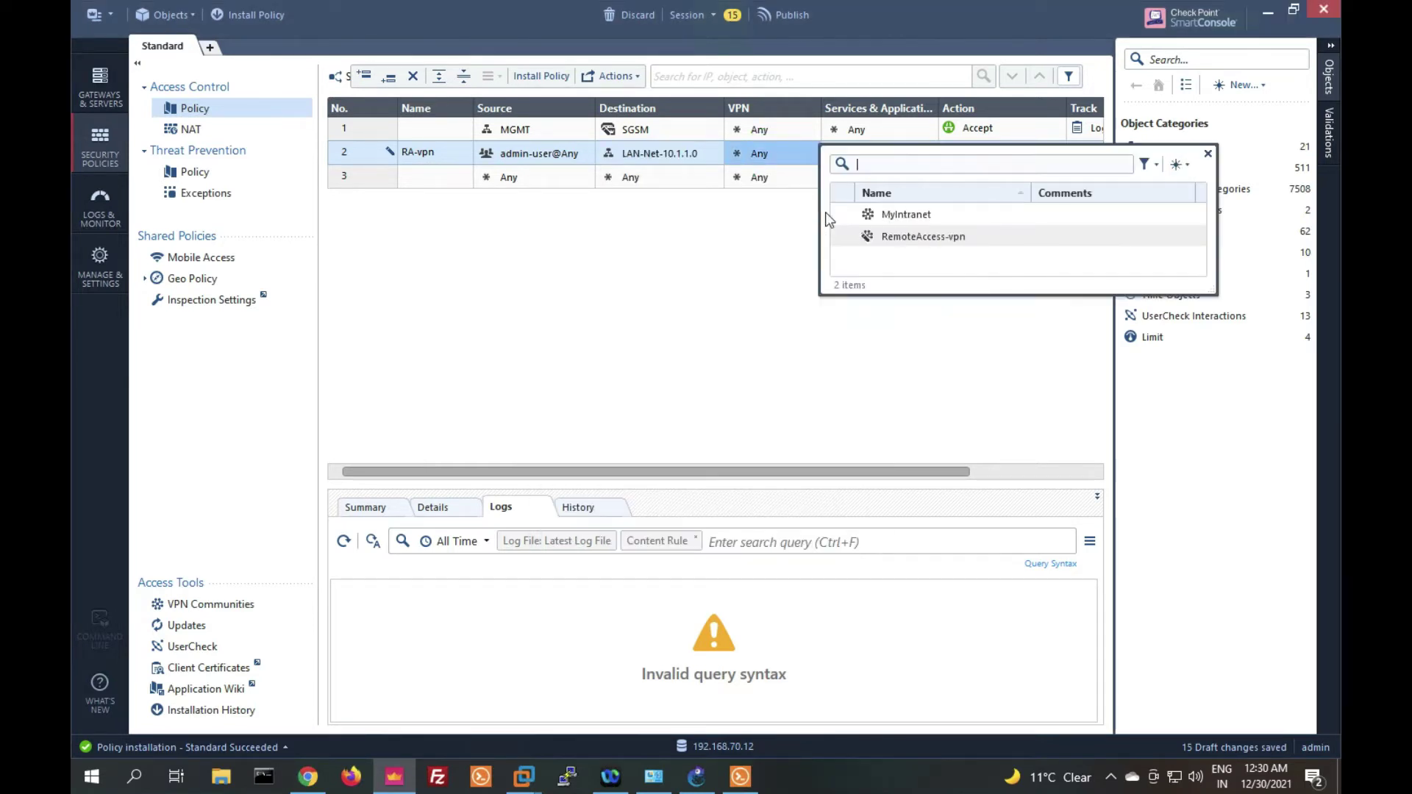
{"action": "left_click", "coordinate": [889, 241]}
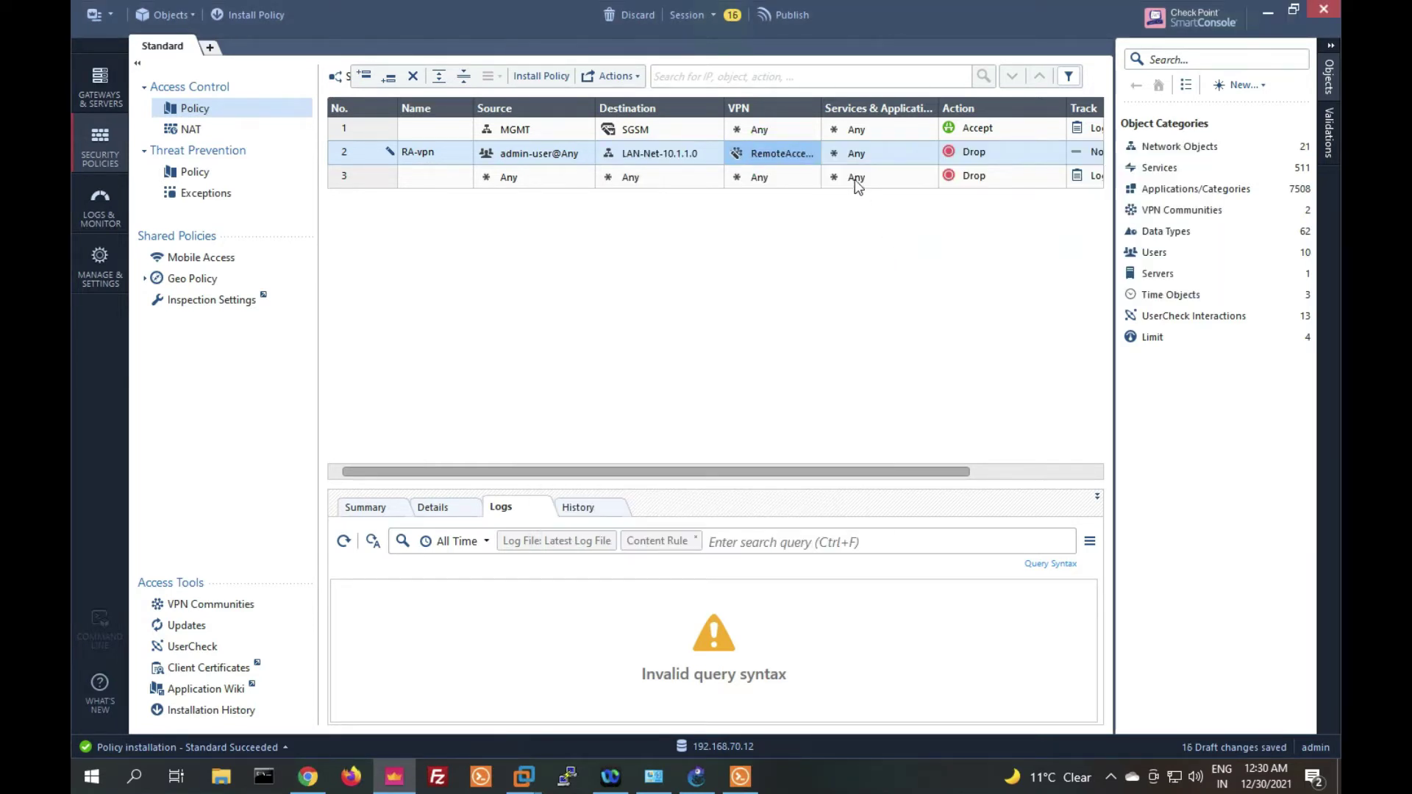
{"action": "left_click", "coordinate": [981, 150]}
{"action": "left_click", "coordinate": [1020, 165]}
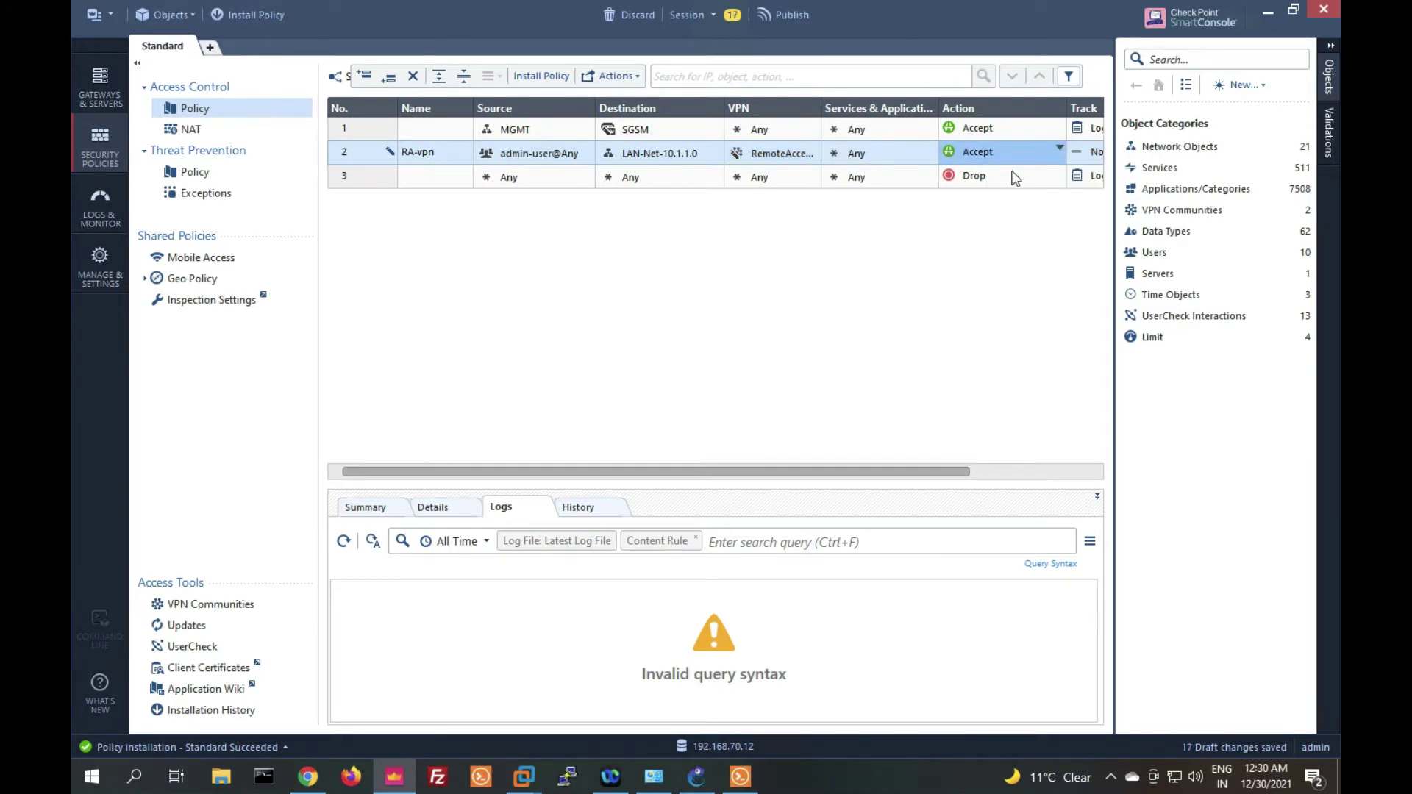
{"action": "left_click_drag", "start_coordinate": [877, 472], "coordinate": [996, 471]}
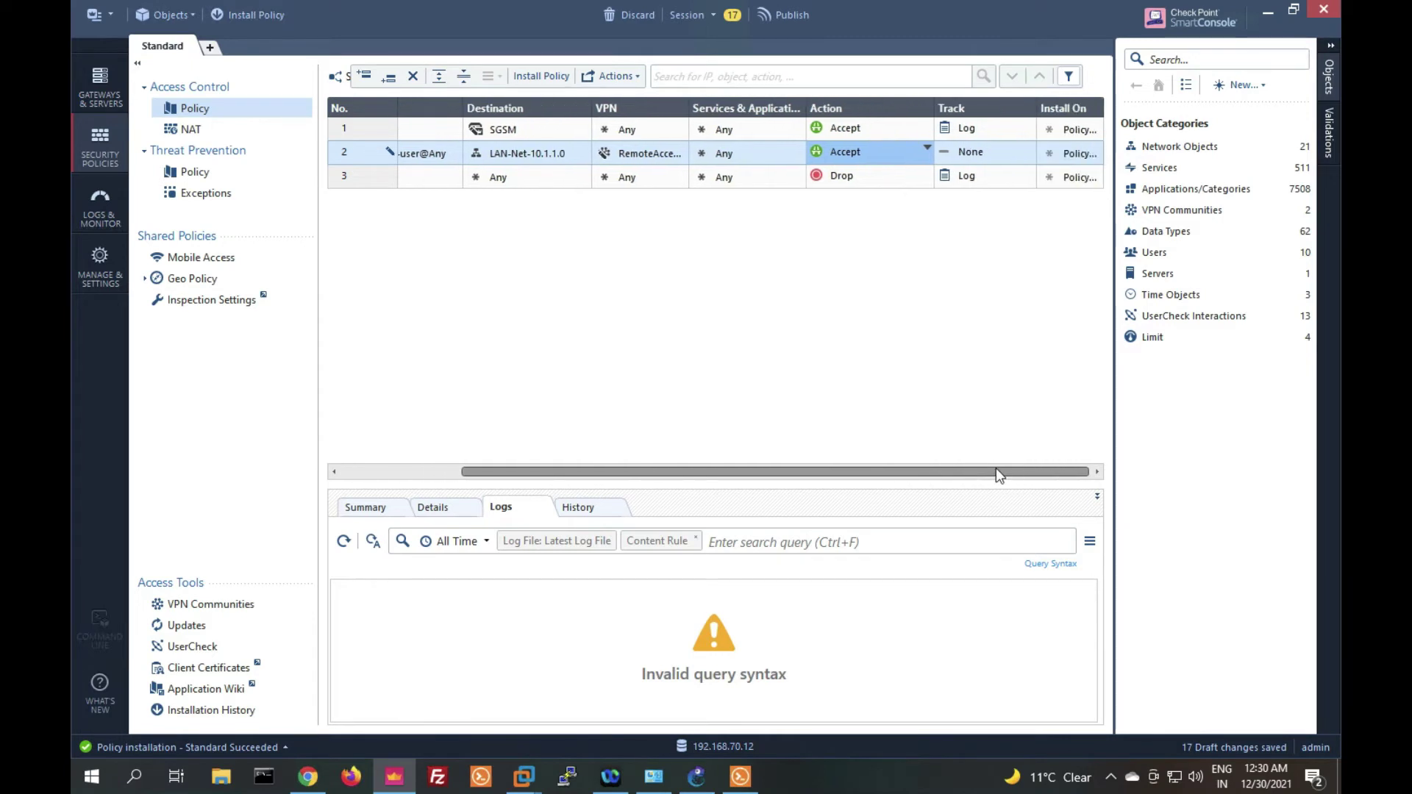
{"action": "left_click", "coordinate": [982, 161]}
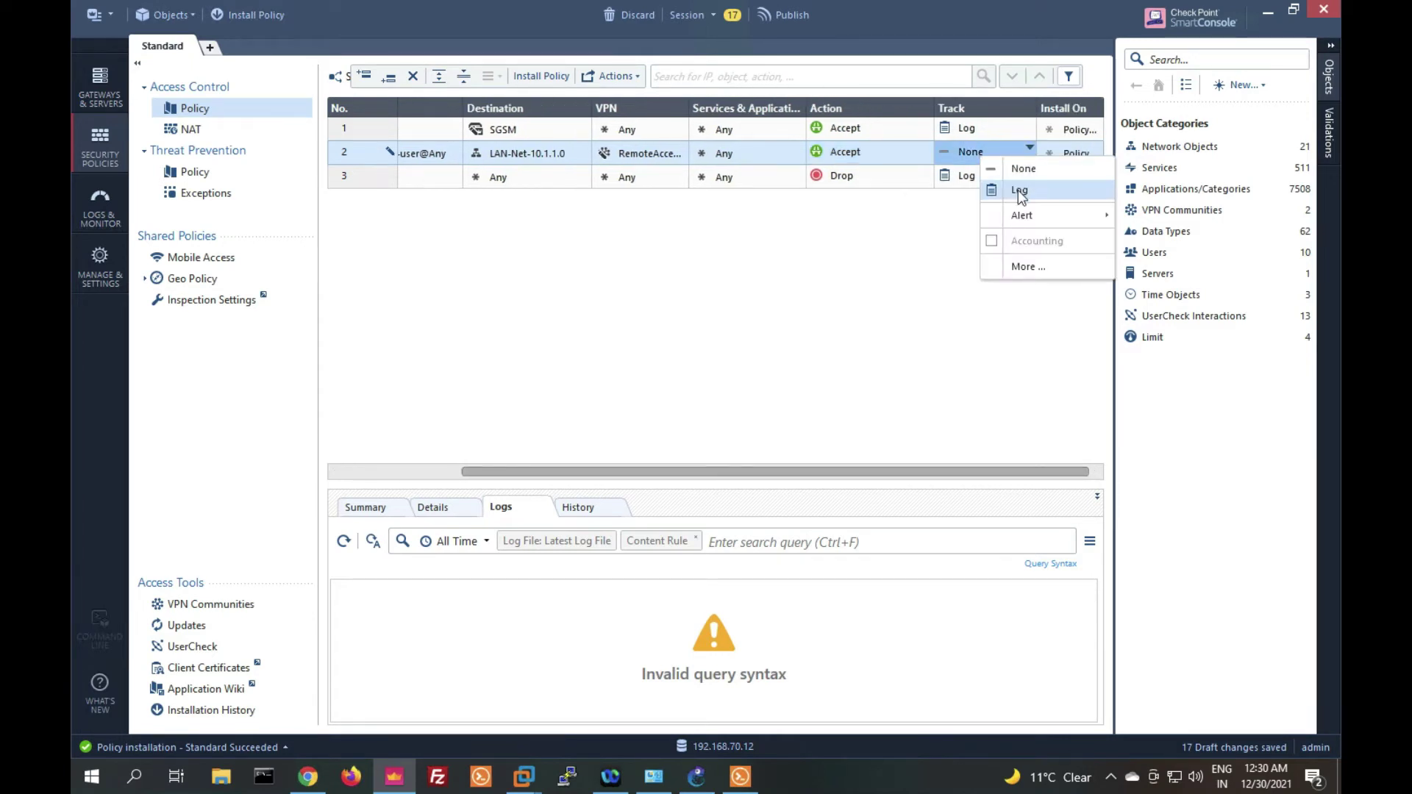
{"action": "left_click", "coordinate": [1018, 189]}
{"action": "left_click_drag", "start_coordinate": [671, 476], "coordinate": [552, 477]}
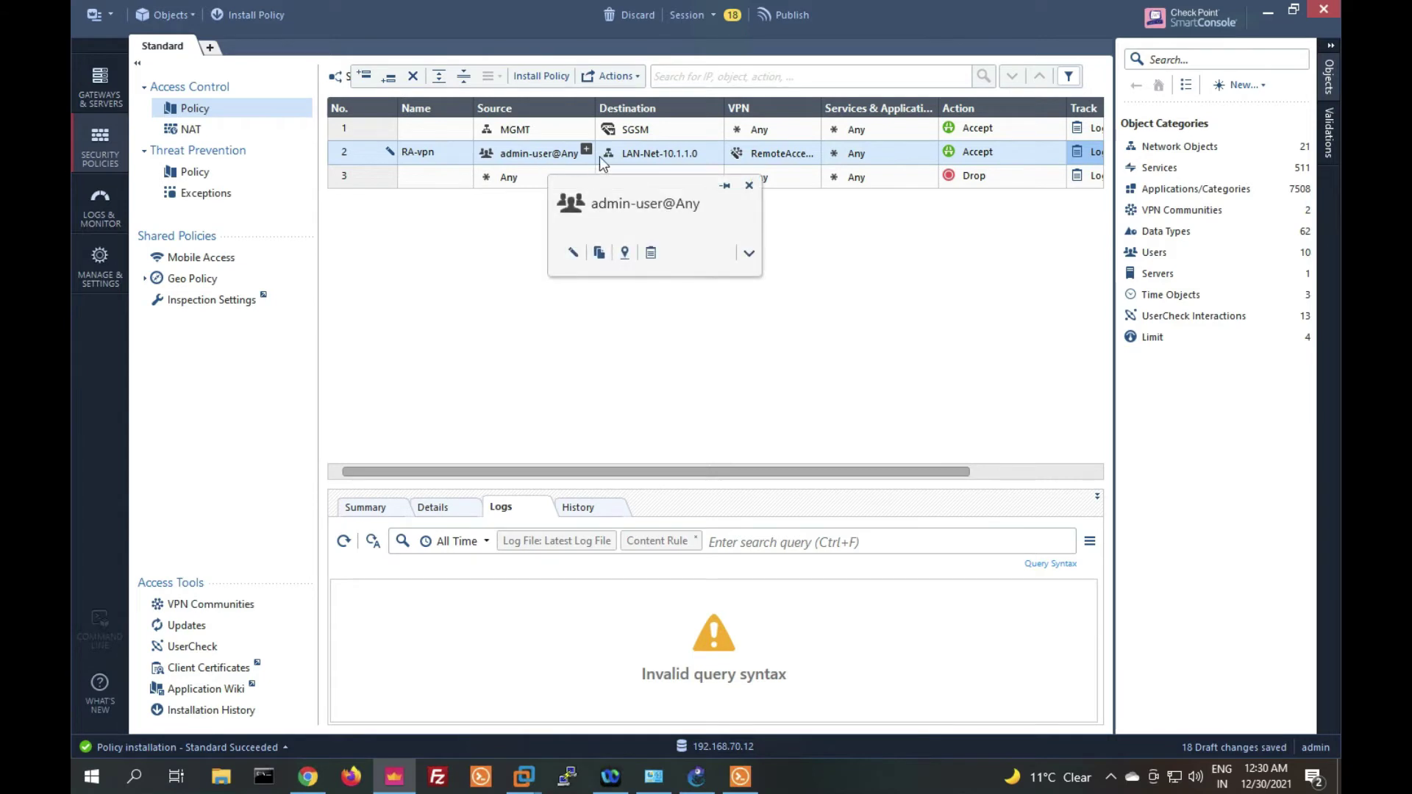
{"action": "mouse_move", "coordinate": [651, 157]}
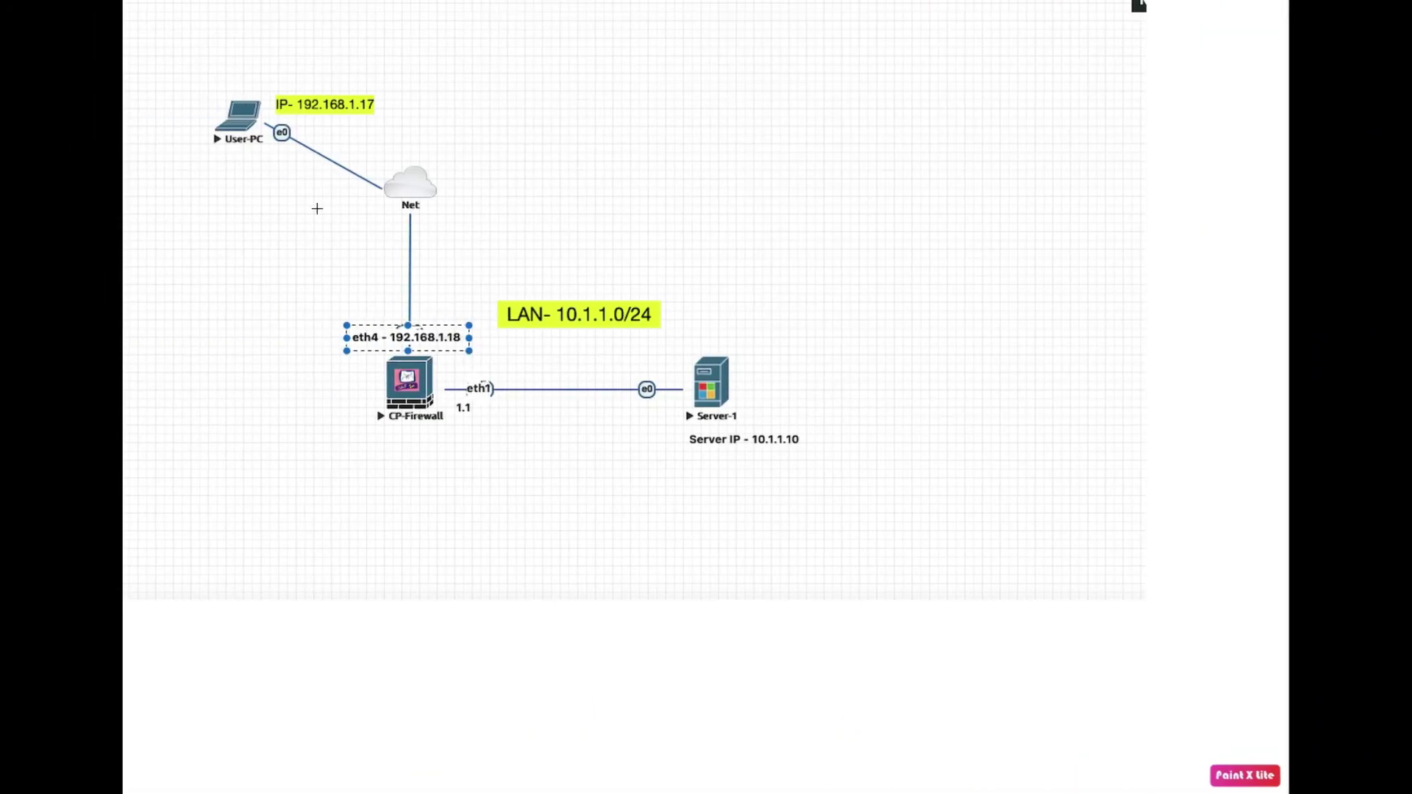
{"action": "left_click", "coordinate": [272, 174]}
{"action": "left_click_drag", "start_coordinate": [186, 88], "coordinate": [316, 168]}
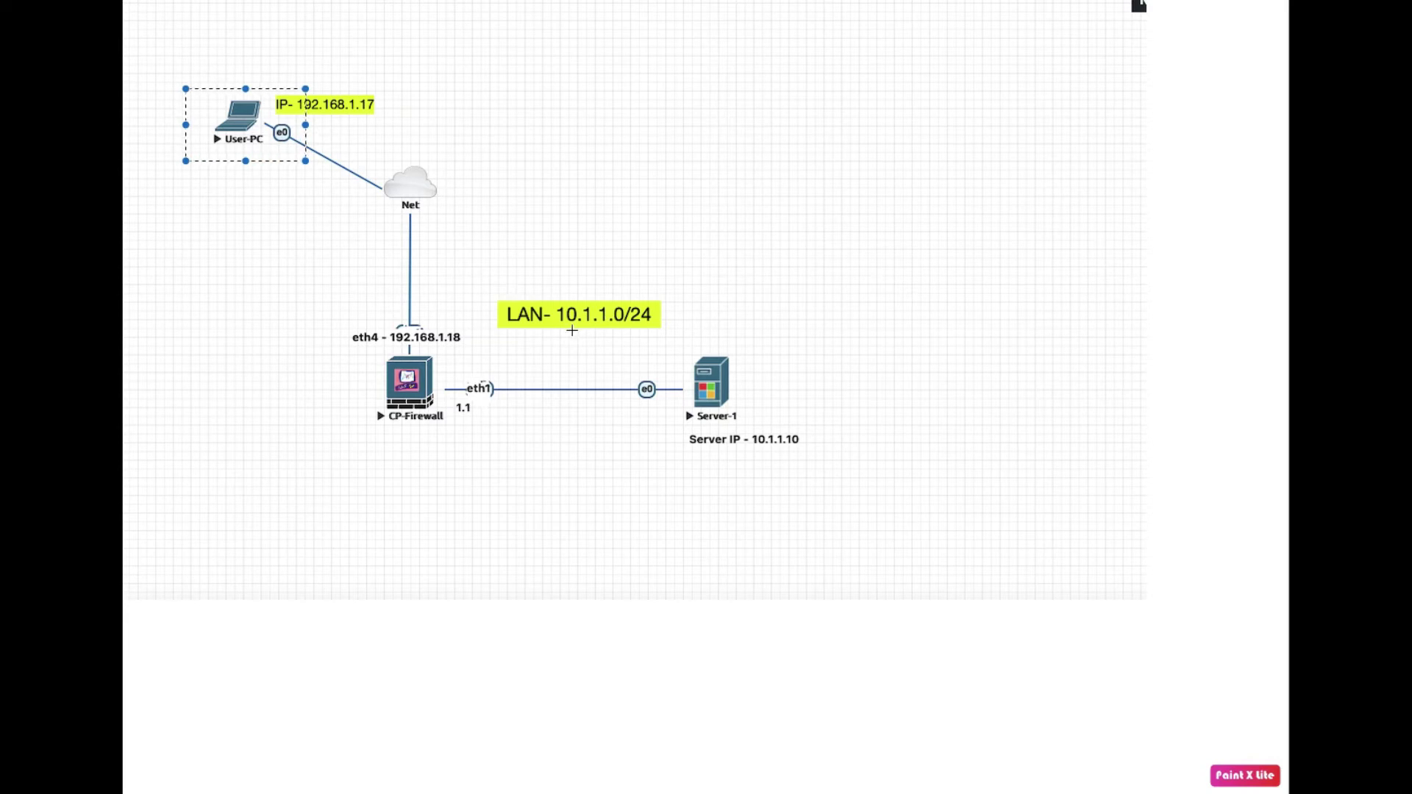
{"action": "left_click_drag", "start_coordinate": [509, 285], "coordinate": [927, 503]}
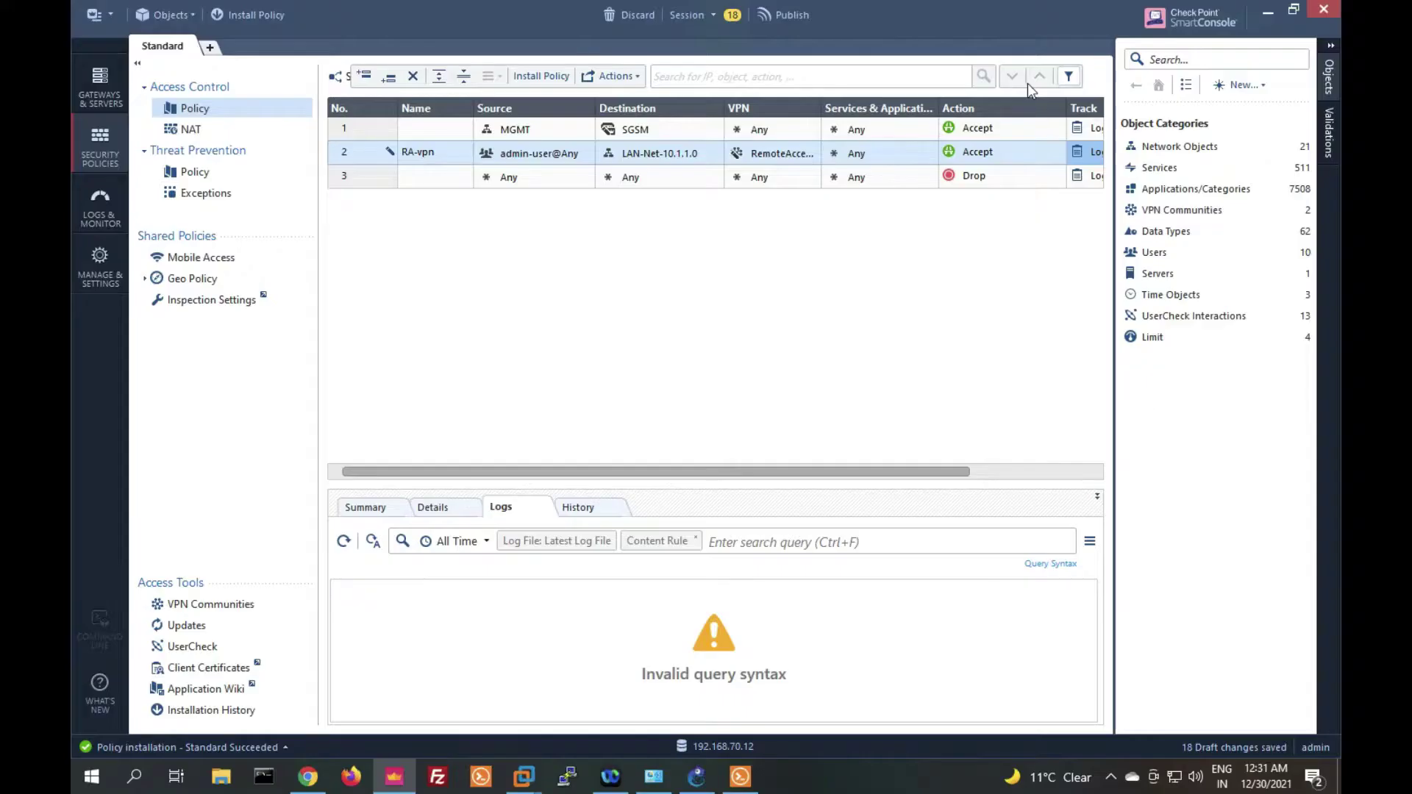
Publish the 18 draft changes and install the Standard policy on the SGSM gateway.
{"action": "left_click", "coordinate": [801, 16]}
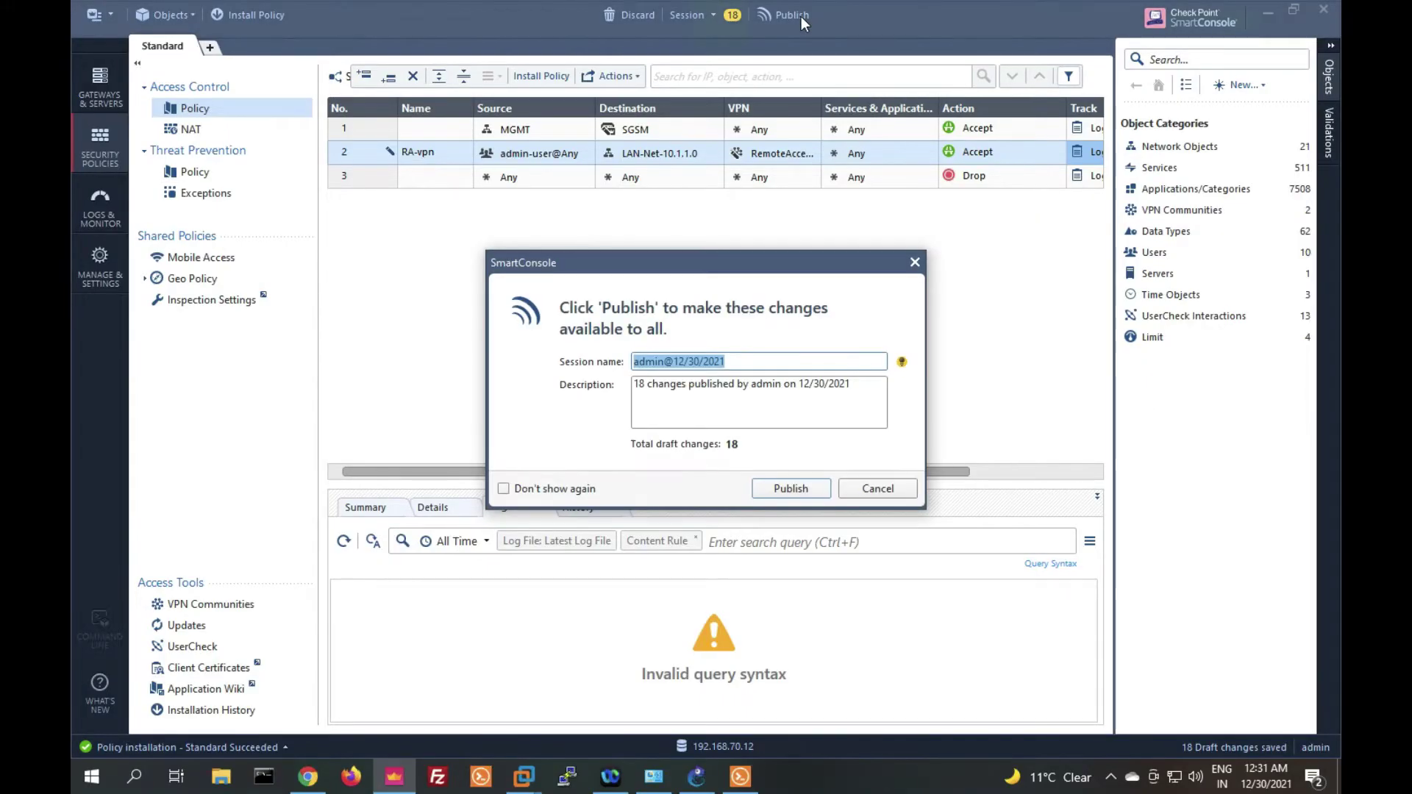
{"action": "left_click", "coordinate": [799, 483]}
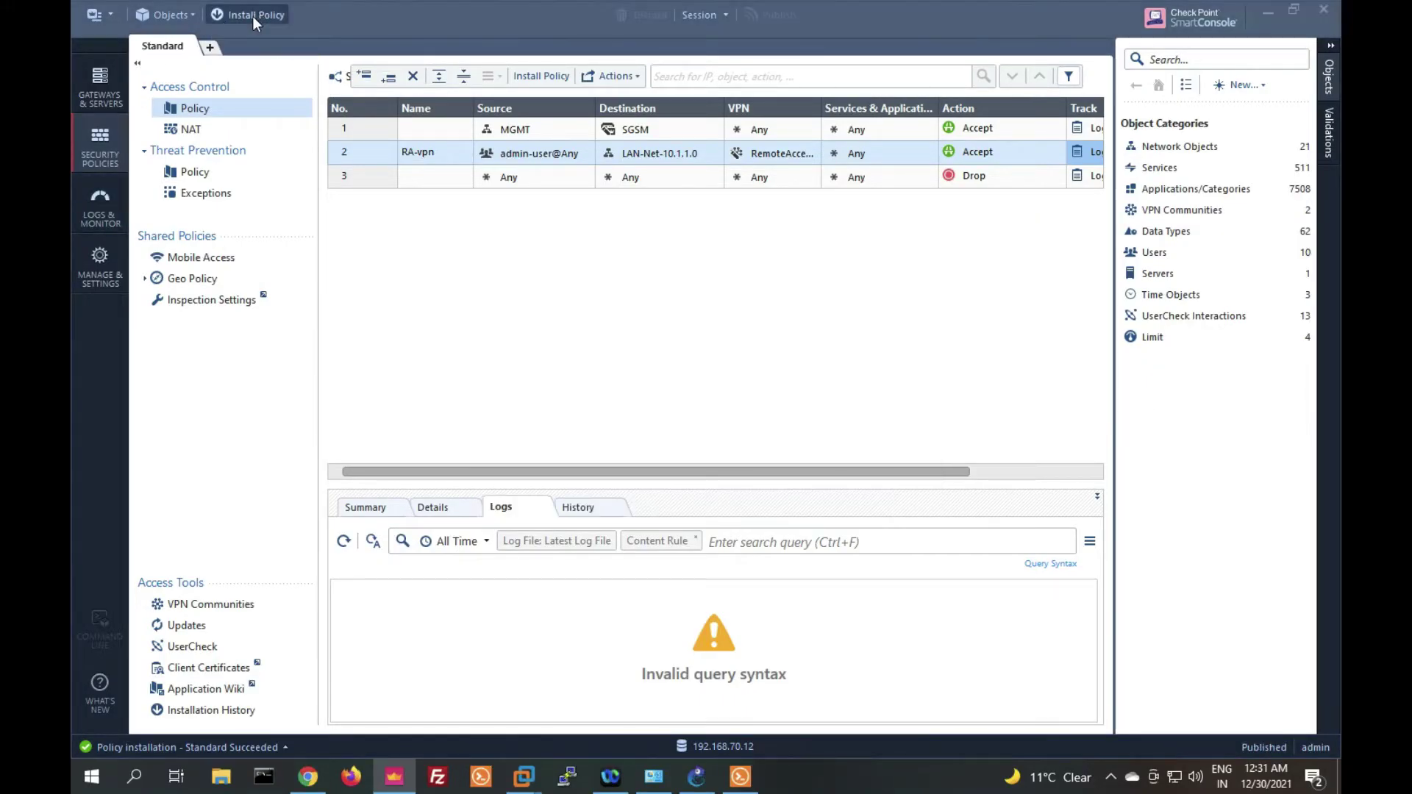
{"action": "left_click", "coordinate": [253, 16]}
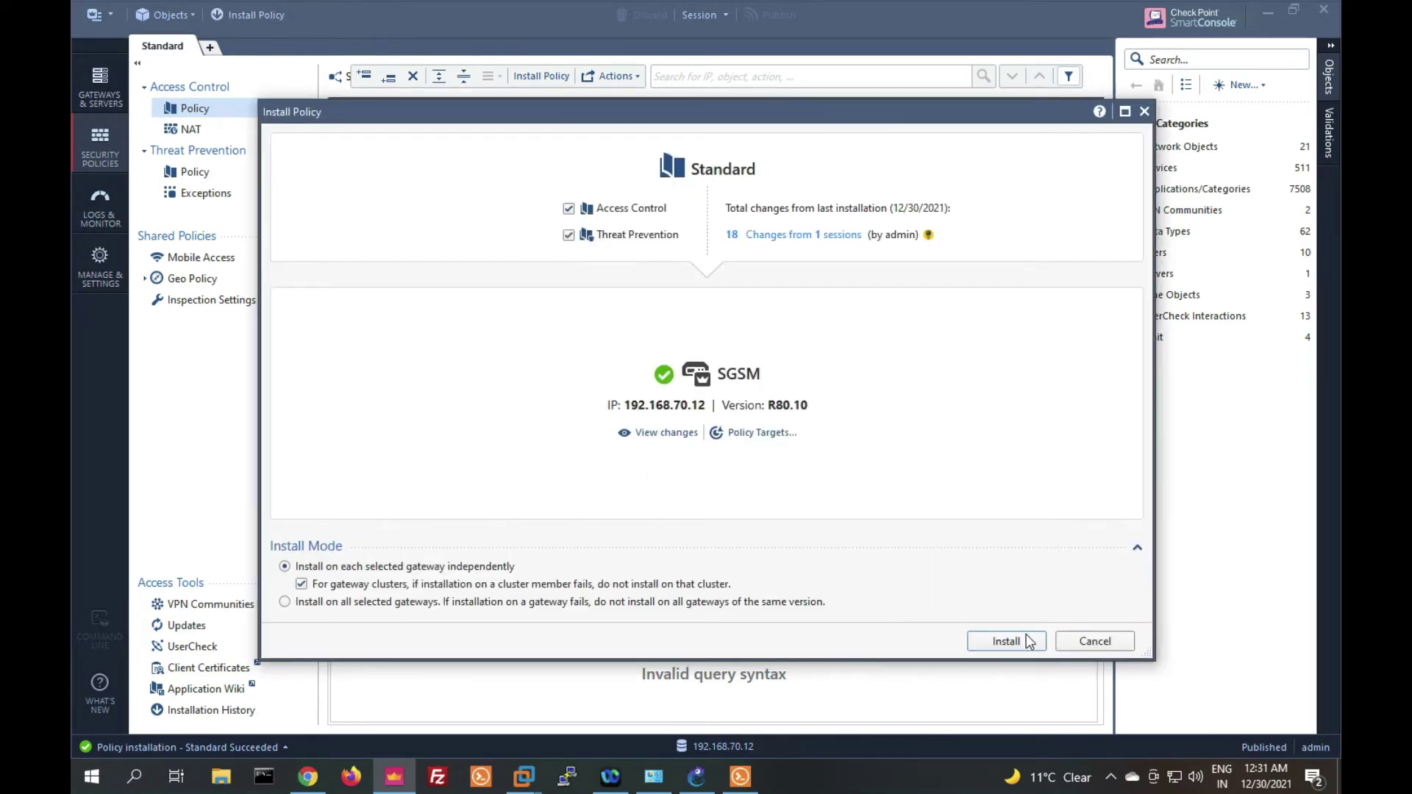
{"action": "left_click", "coordinate": [1024, 638]}
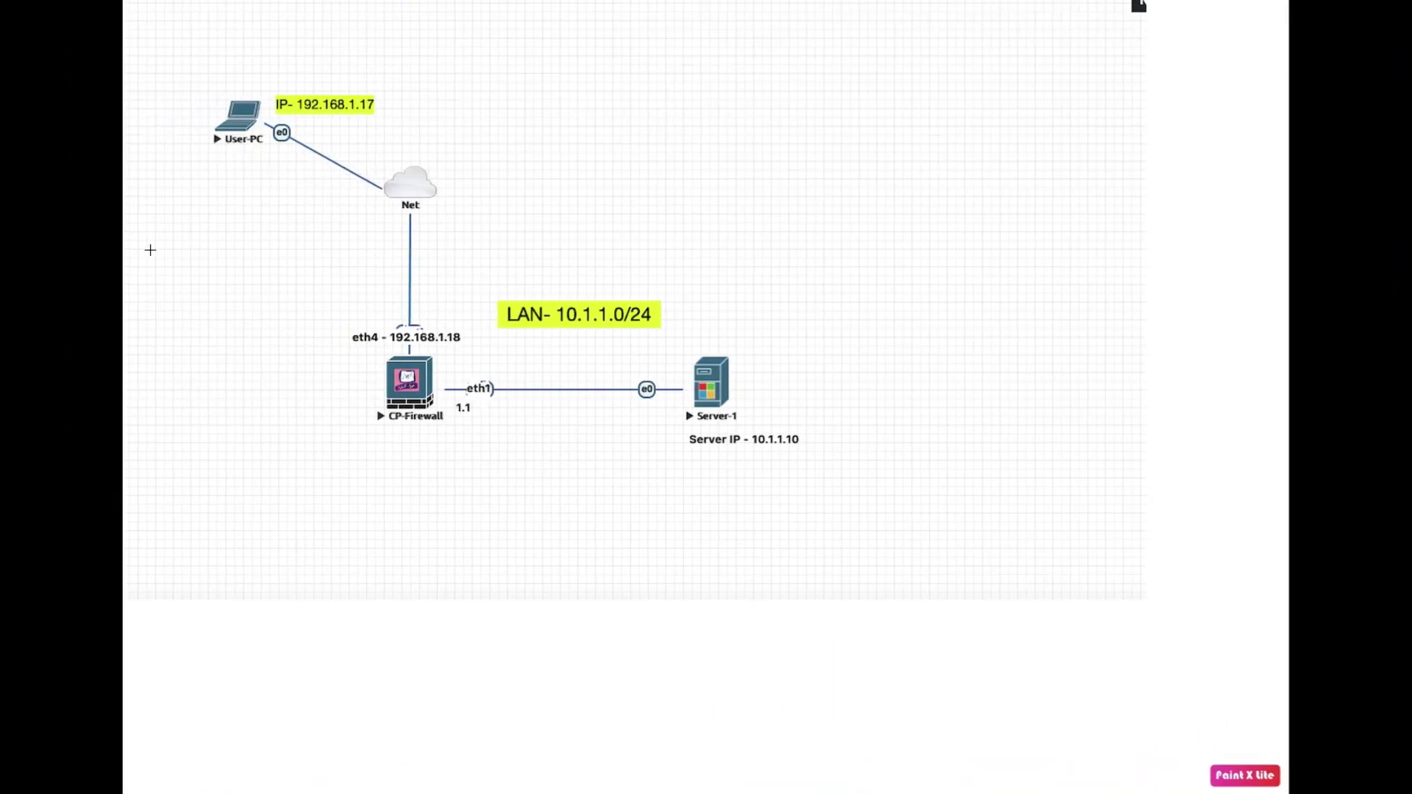
{"action": "left_click_drag", "start_coordinate": [191, 83], "coordinate": [392, 213]}
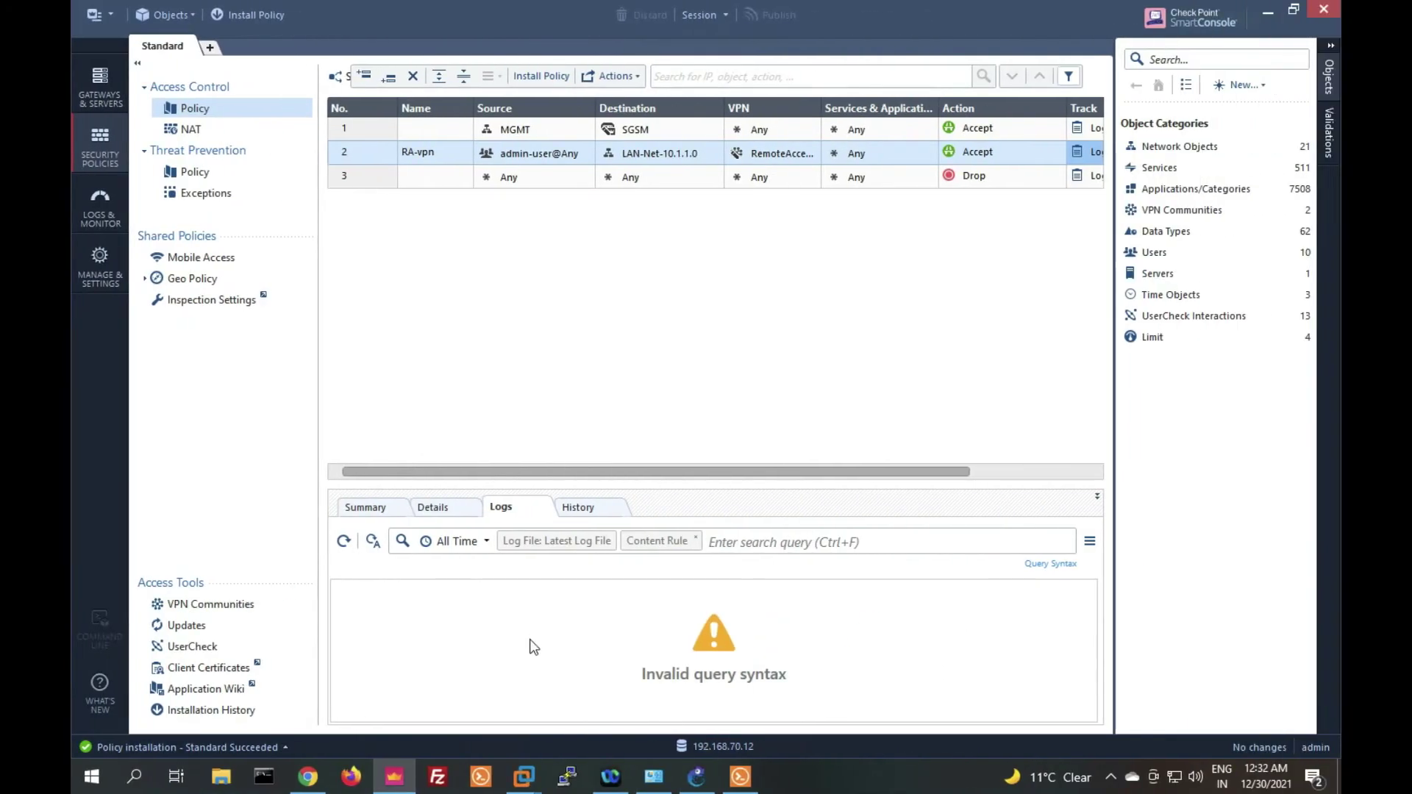
On the Windows 11 VM, open VPN Options from the Check Point tray icon.
{"action": "mouse_move", "coordinate": [525, 772]}
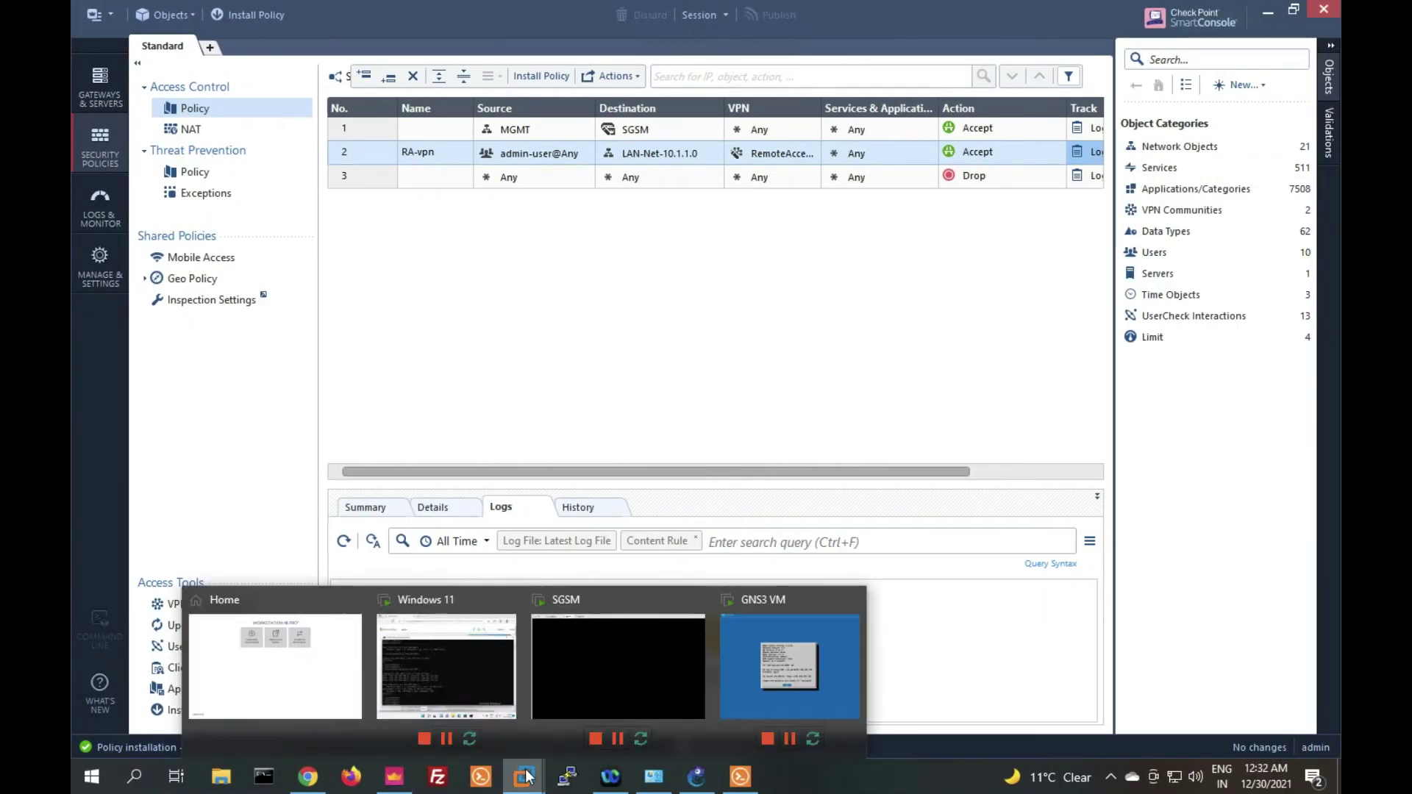
{"action": "left_click", "coordinate": [435, 653]}
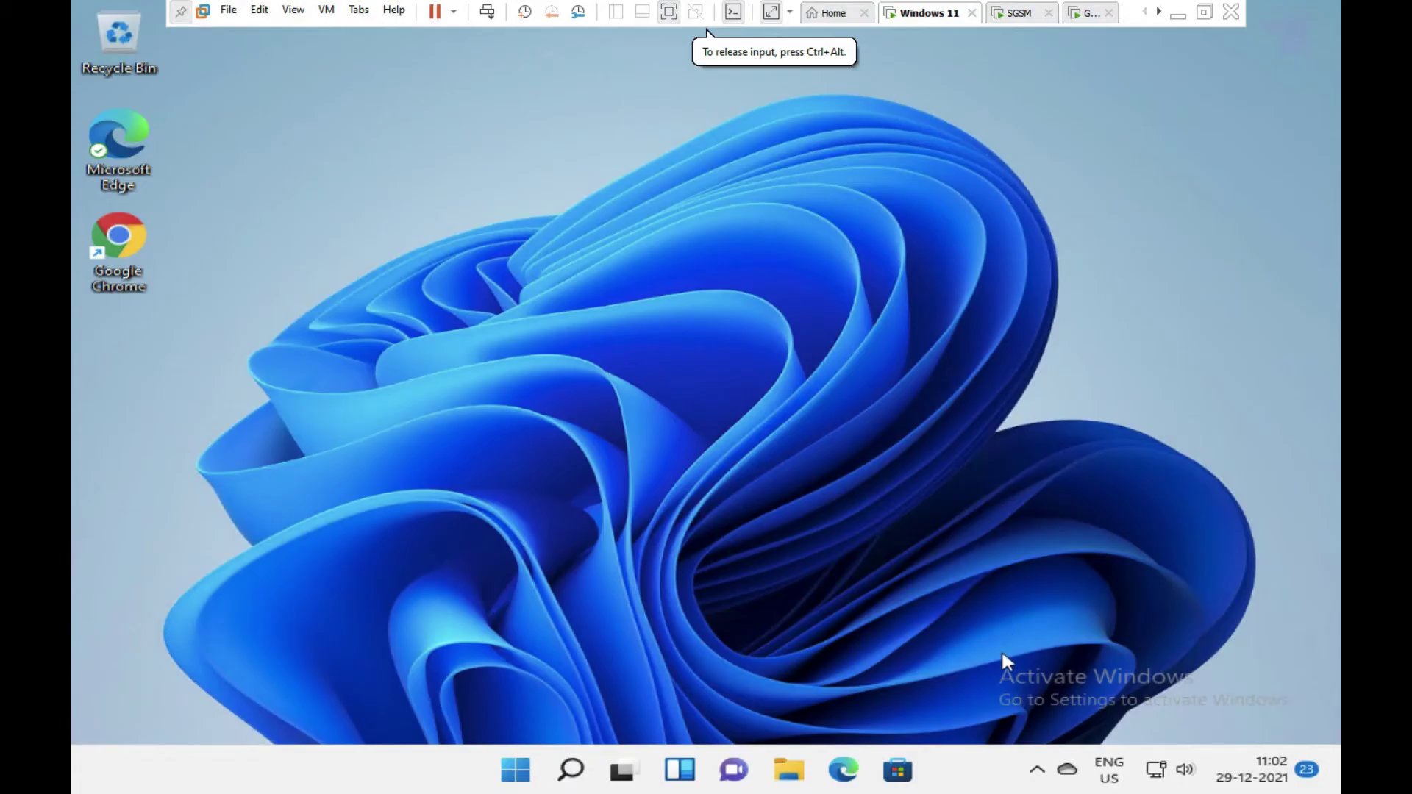
{"action": "left_click", "coordinate": [1037, 770]}
{"action": "right_click", "coordinate": [1015, 715]}
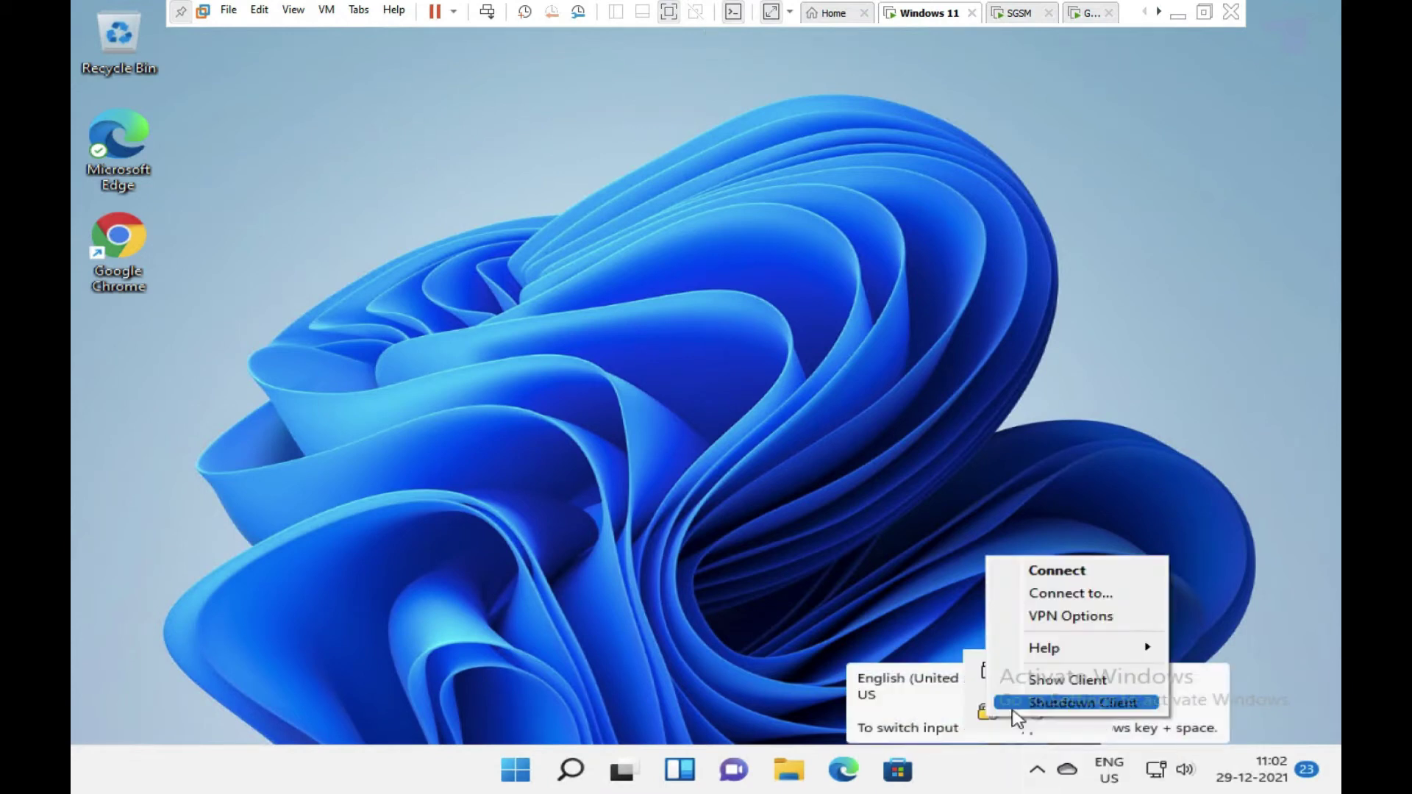
{"action": "left_click", "coordinate": [859, 616]}
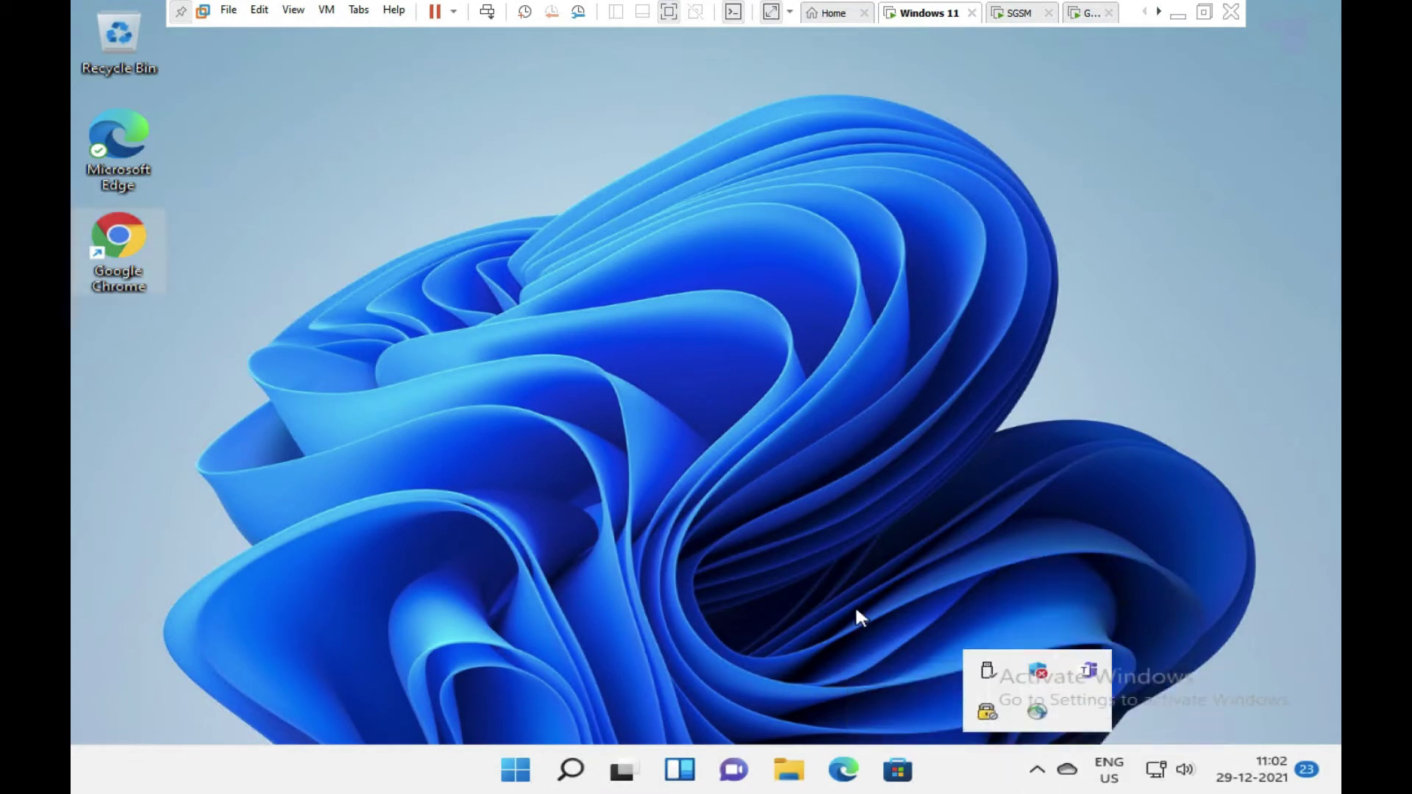
{"action": "right_click", "coordinate": [986, 713]}
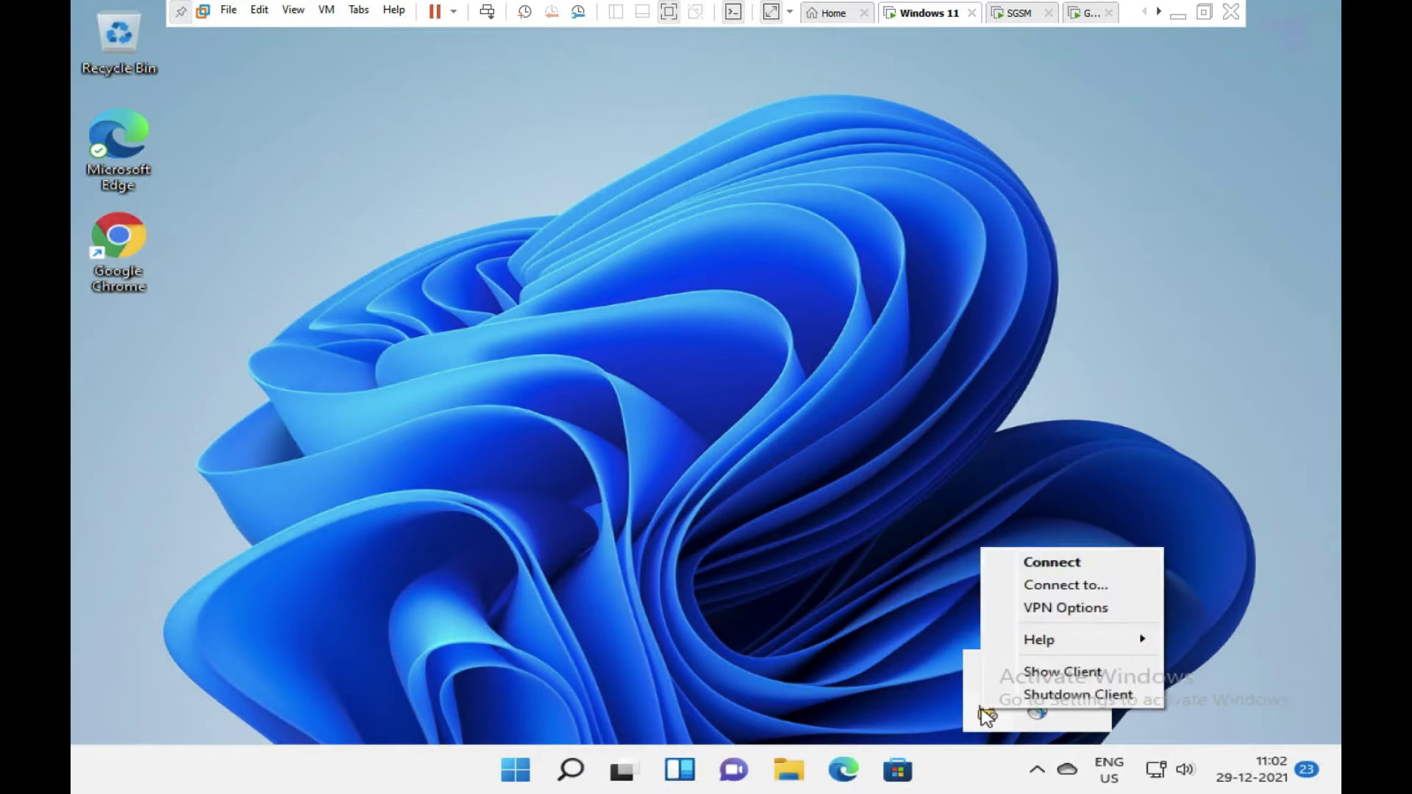
{"action": "left_click", "coordinate": [1037, 610]}
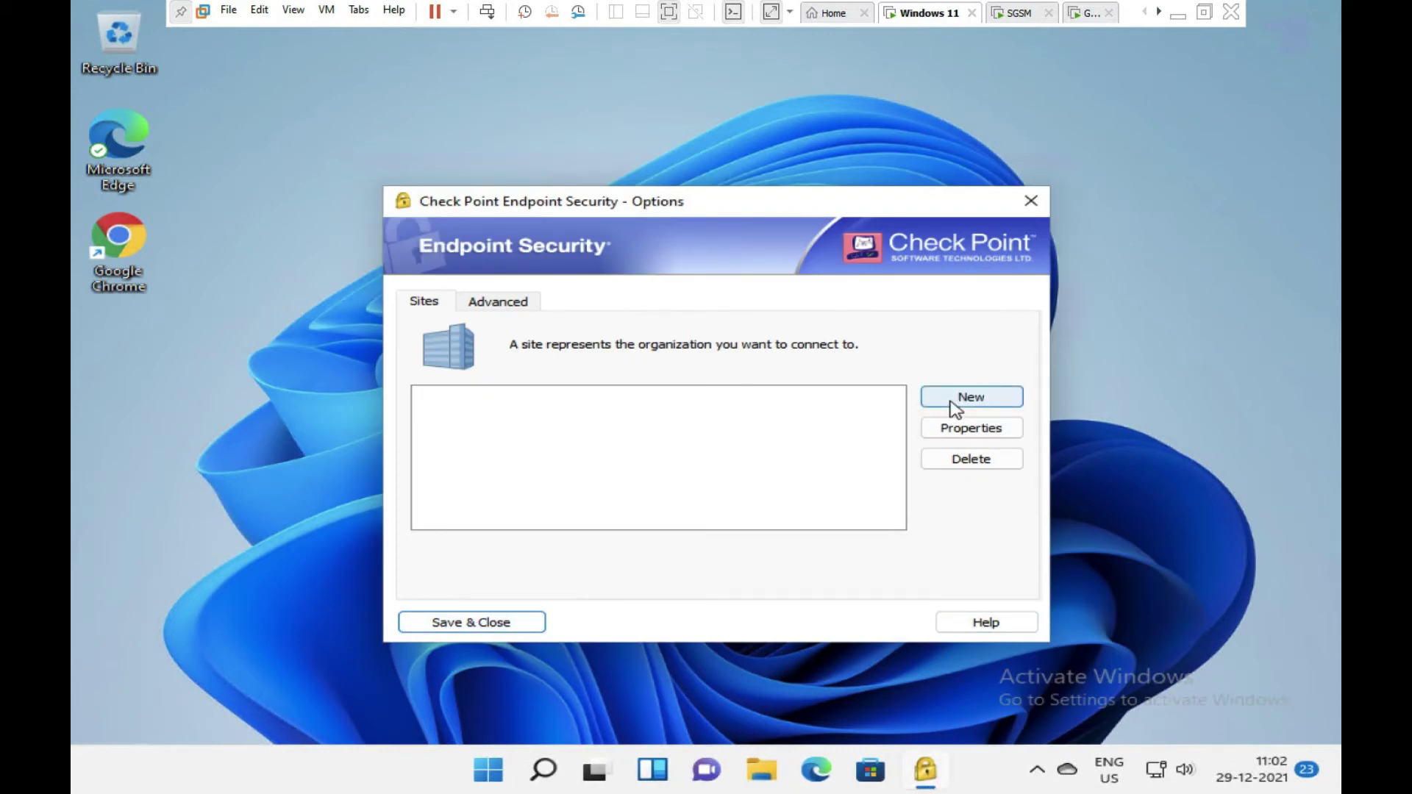
Start a new site in the Site Wizard with server address 192.168.1.18.
{"action": "left_click", "coordinate": [955, 406]}
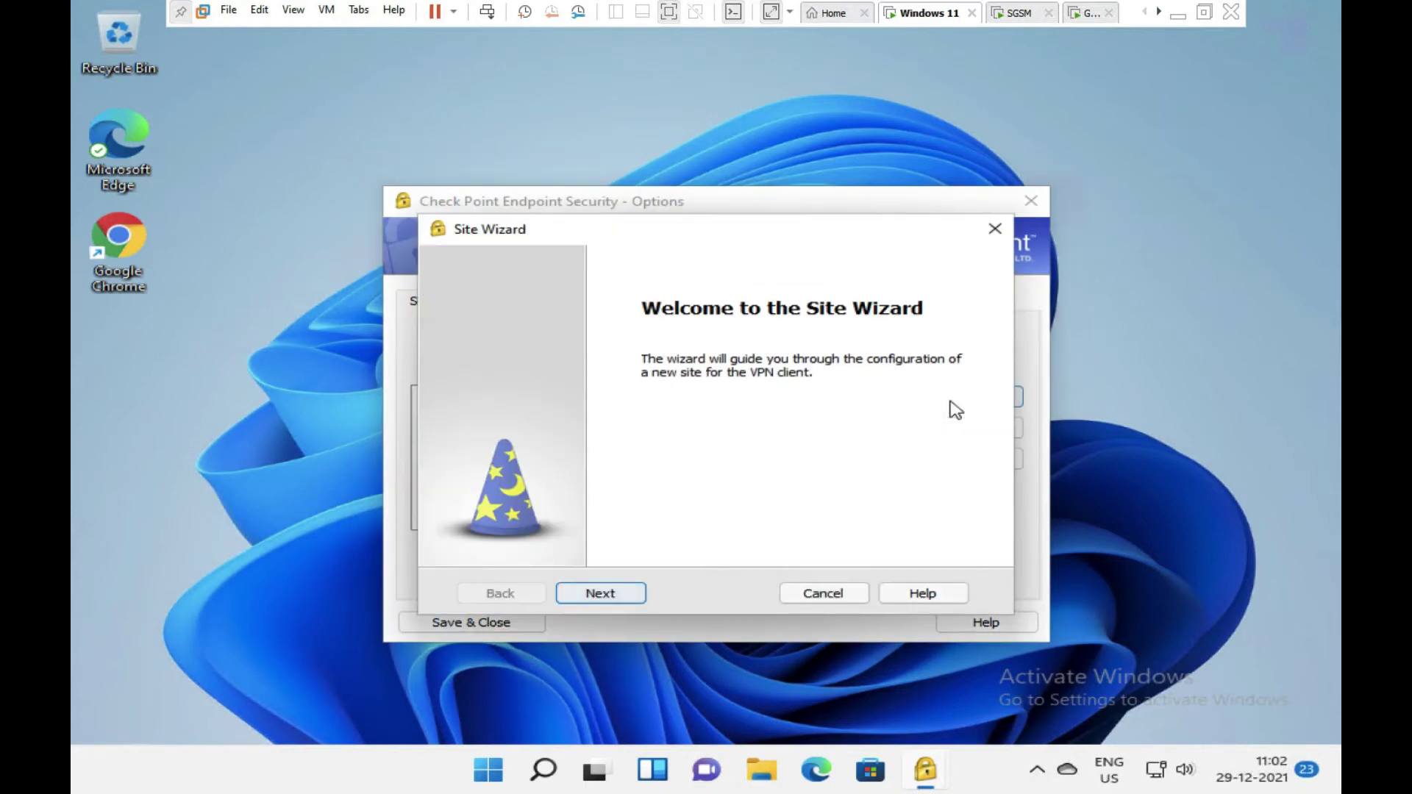
{"action": "left_click", "coordinate": [639, 593]}
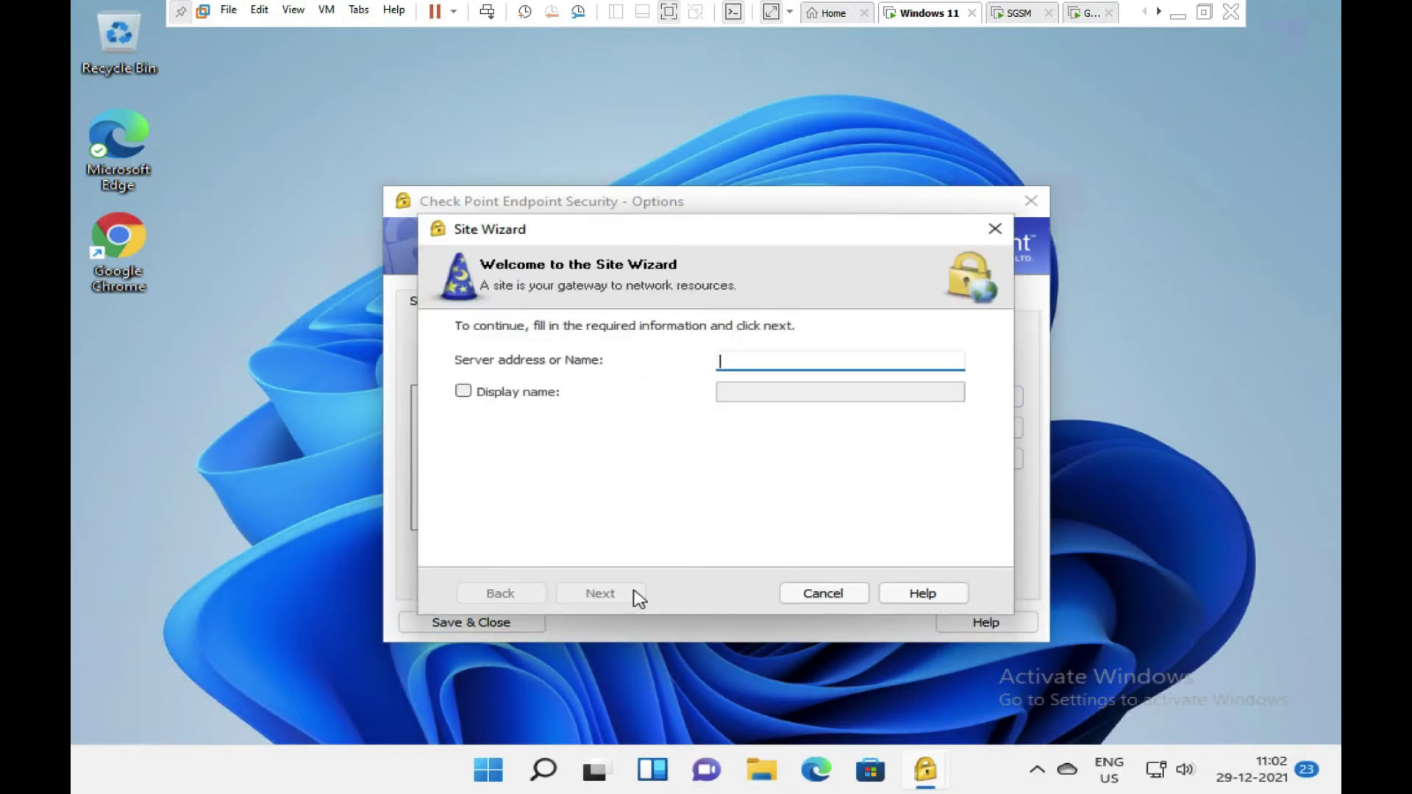
{"action": "type", "text": "192."}
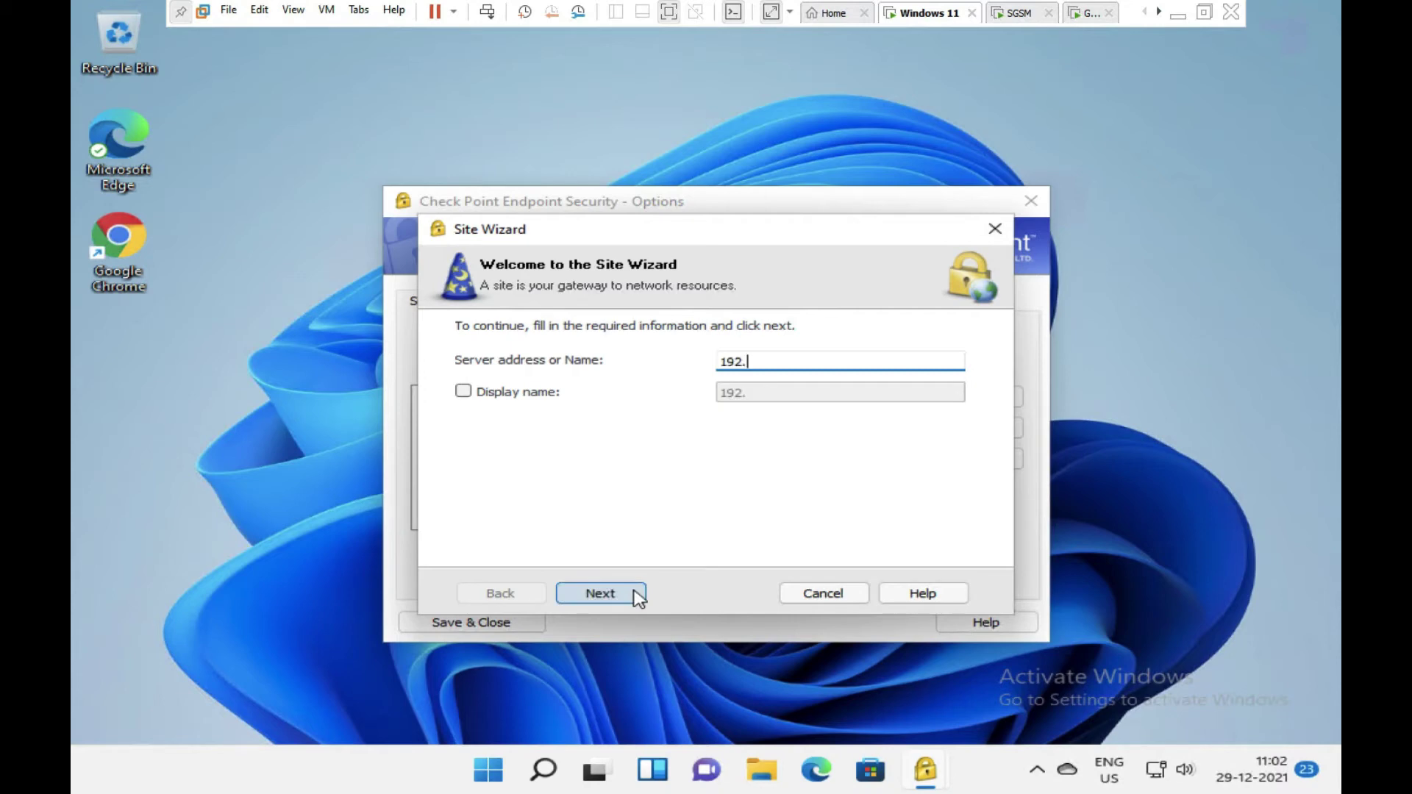
{"action": "type", "text": "1"}
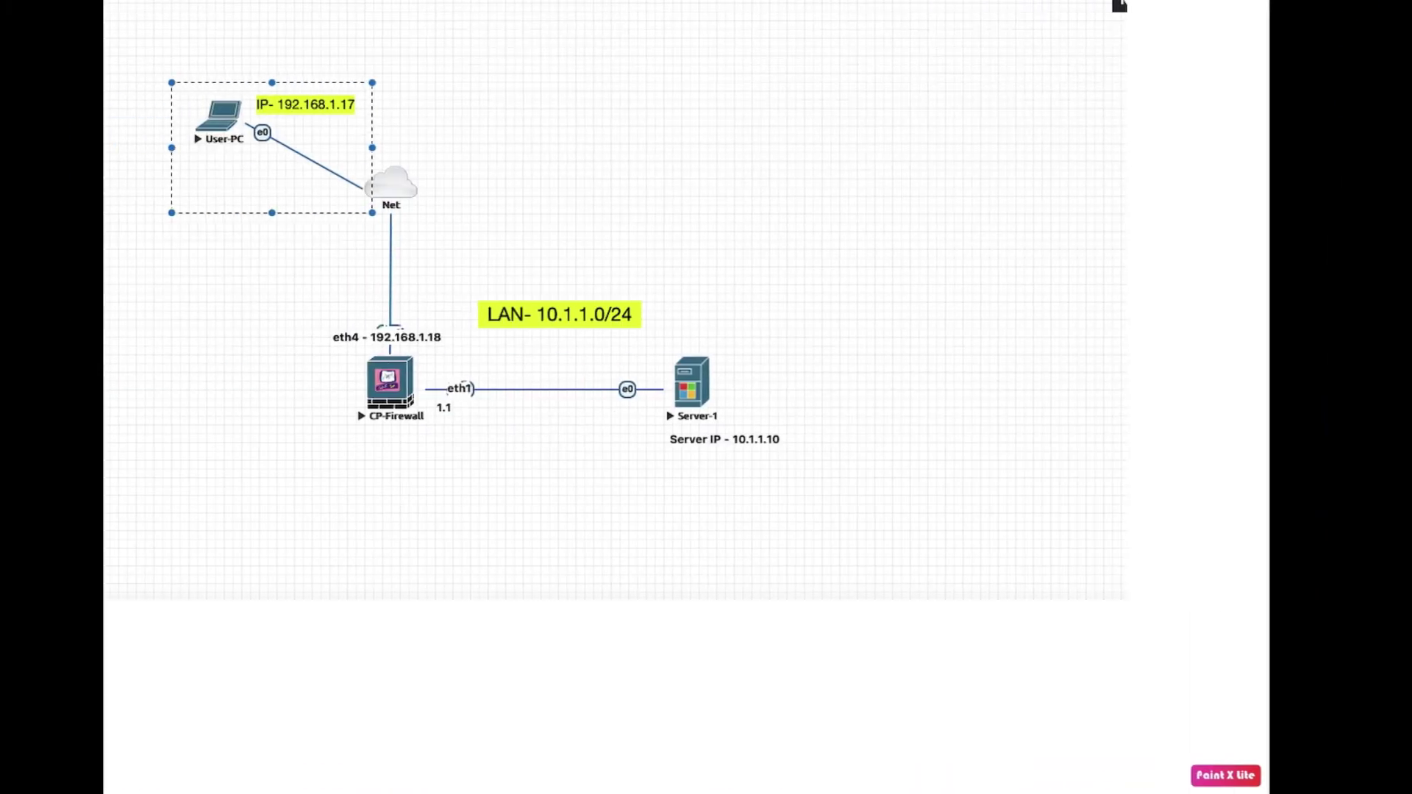
{"action": "left_click", "coordinate": [349, 330]}
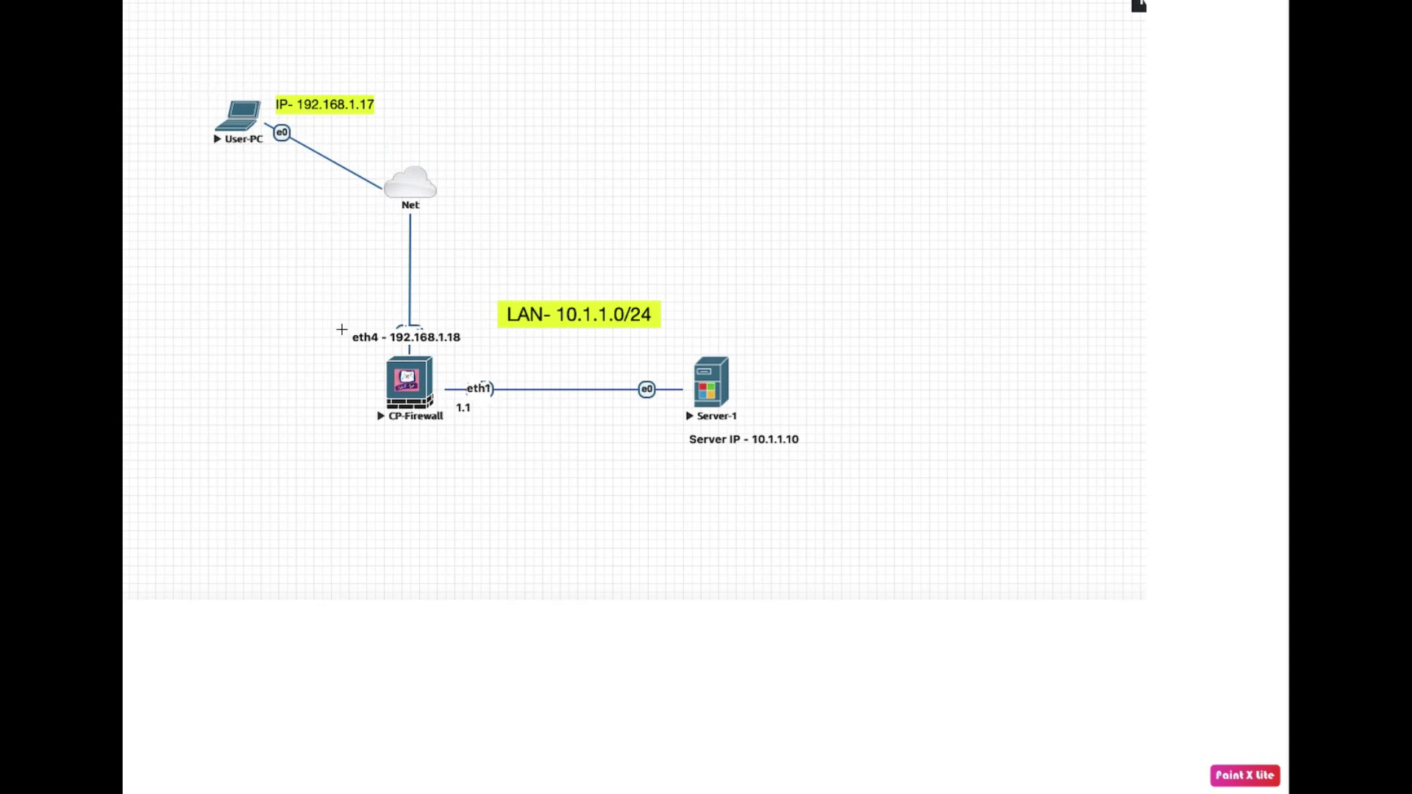
{"action": "left_click", "coordinate": [360, 336]}
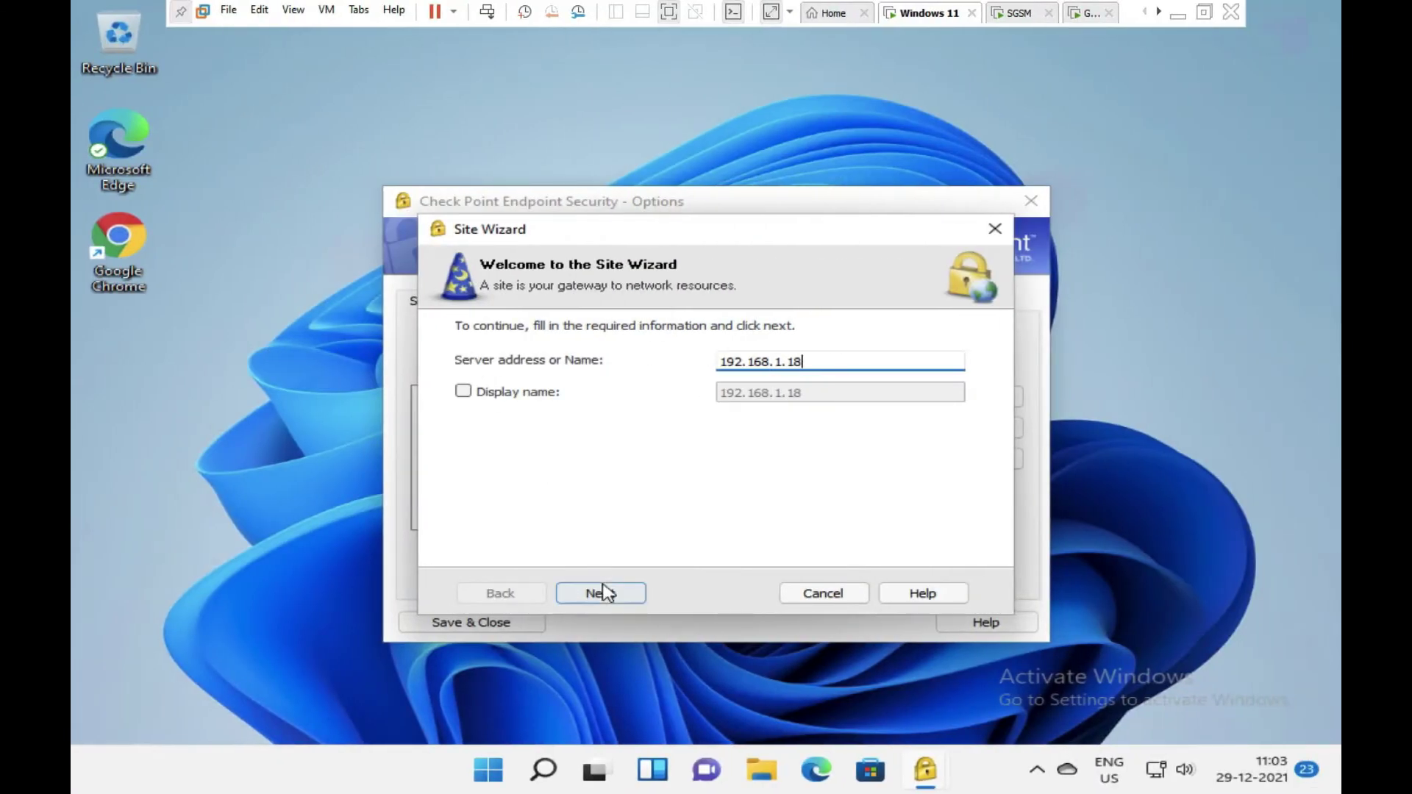
Name the site CP-GW, keep Standard login, use username and password authentication, and finish.
{"action": "left_click", "coordinate": [474, 395]}
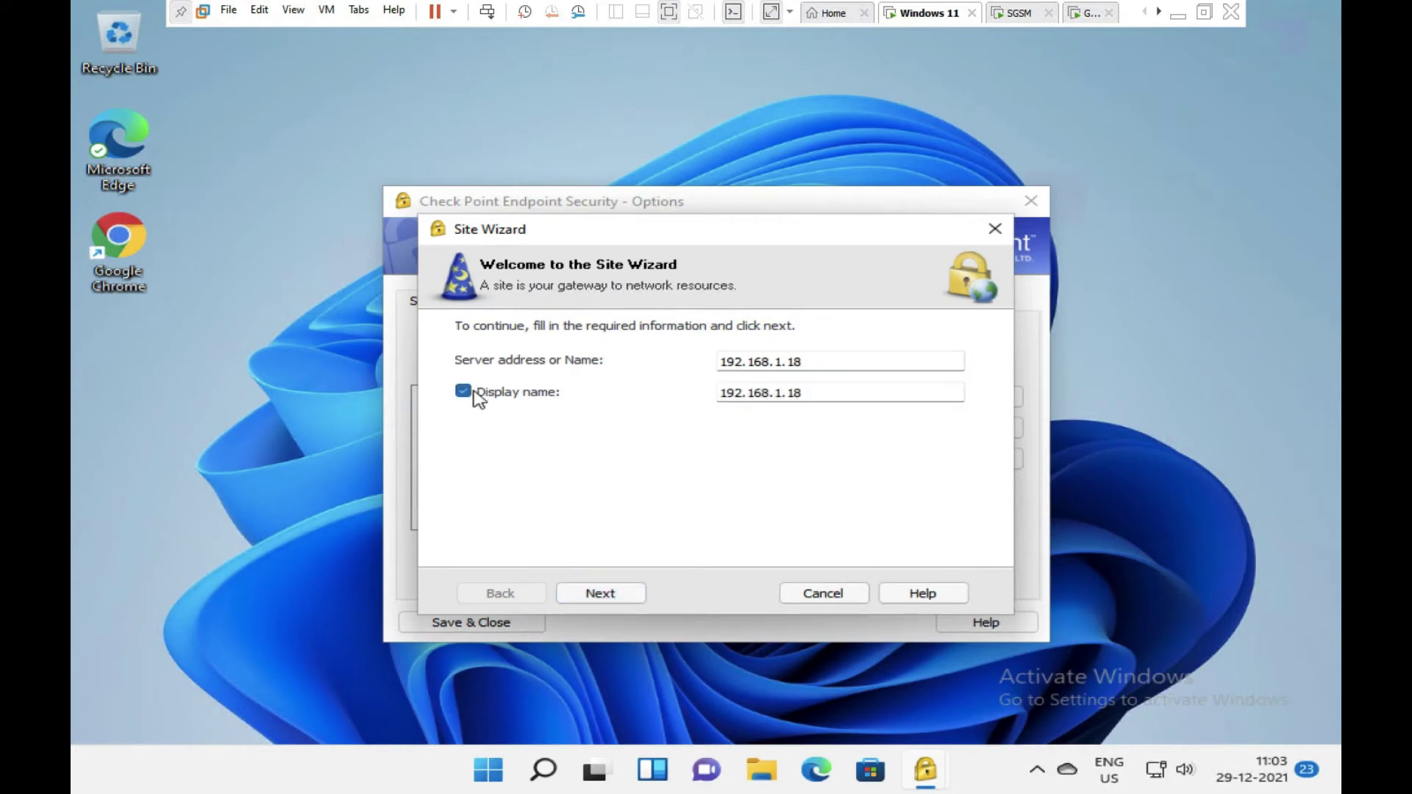
{"action": "left_click", "coordinate": [815, 393]}
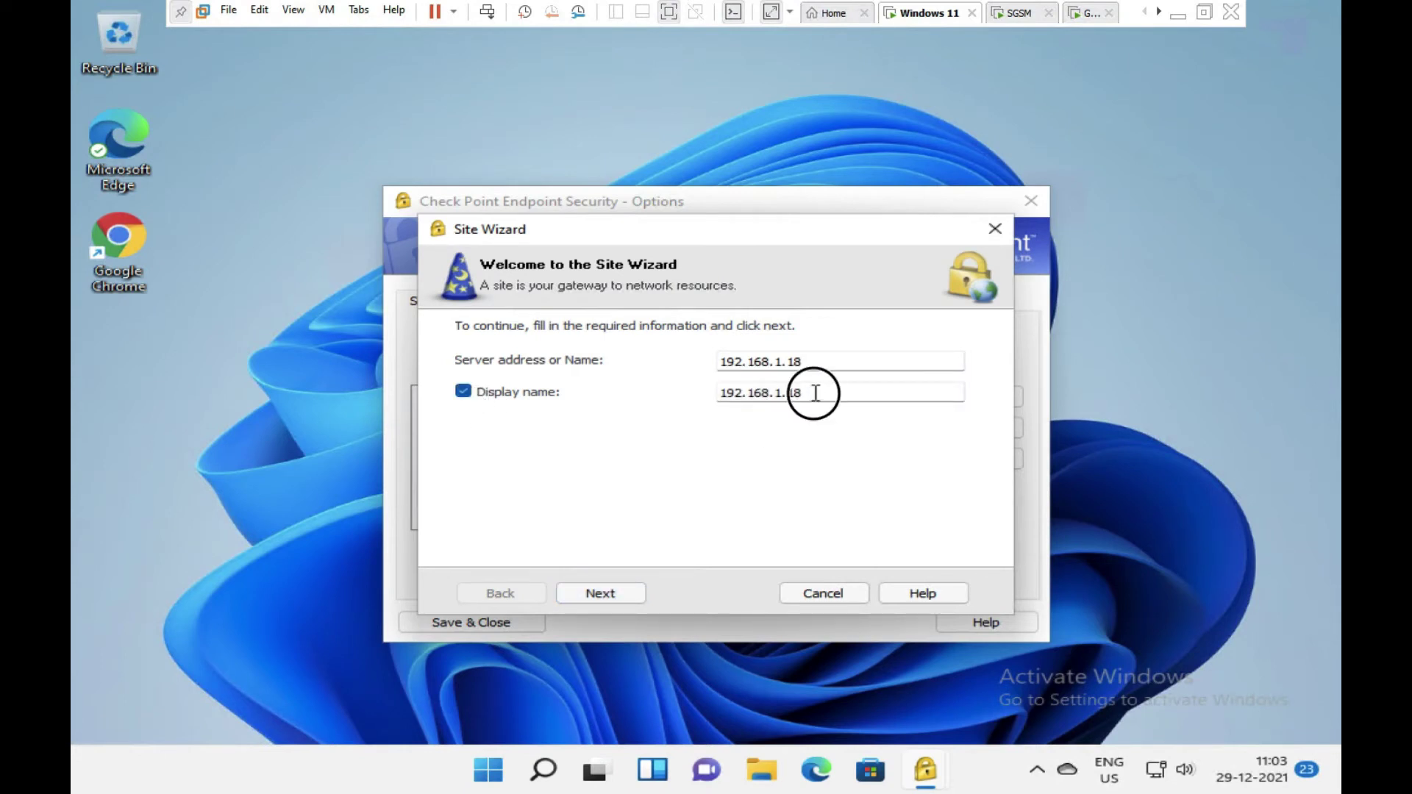
{"action": "left_click_drag", "start_coordinate": [816, 393], "coordinate": [688, 381]}
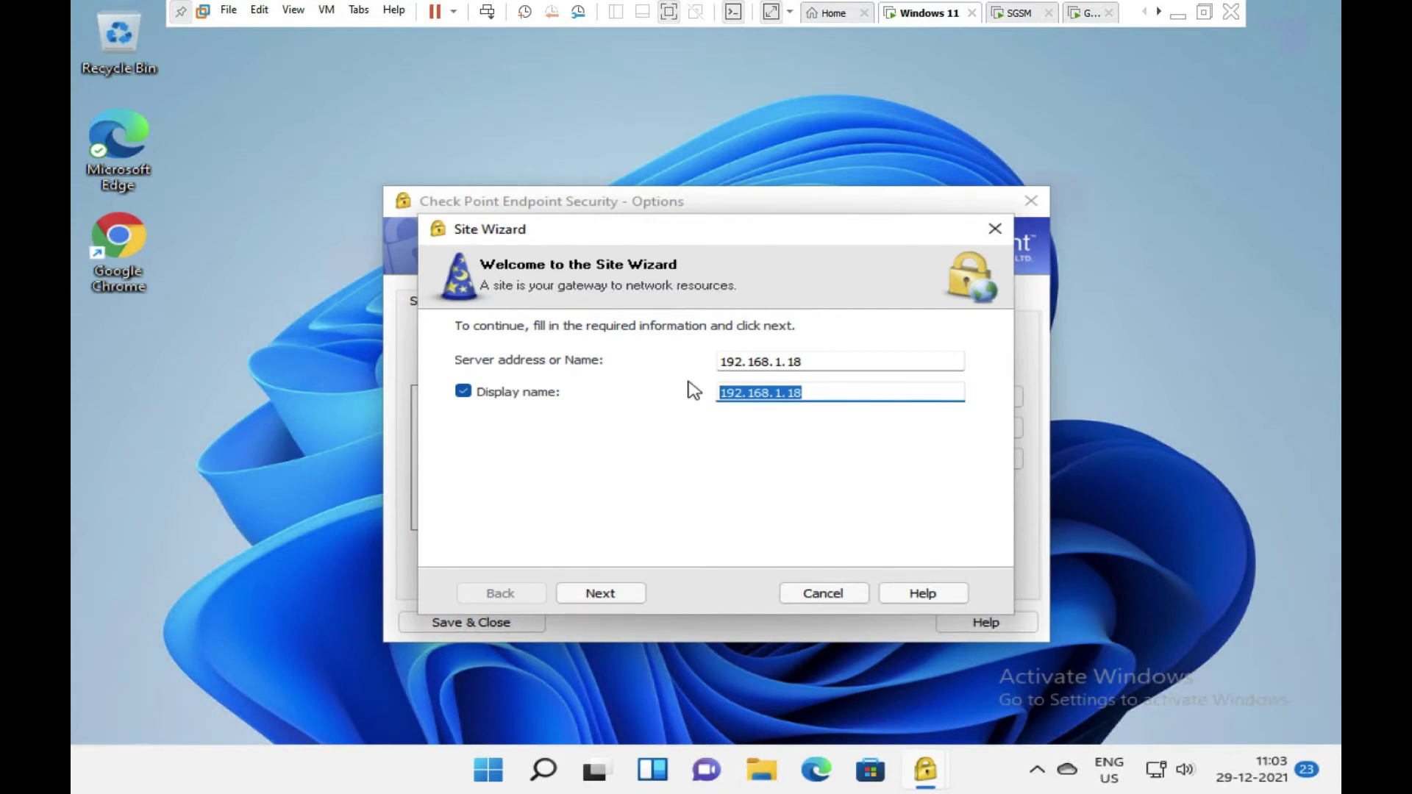
{"action": "type", "text": "CP-GW"}
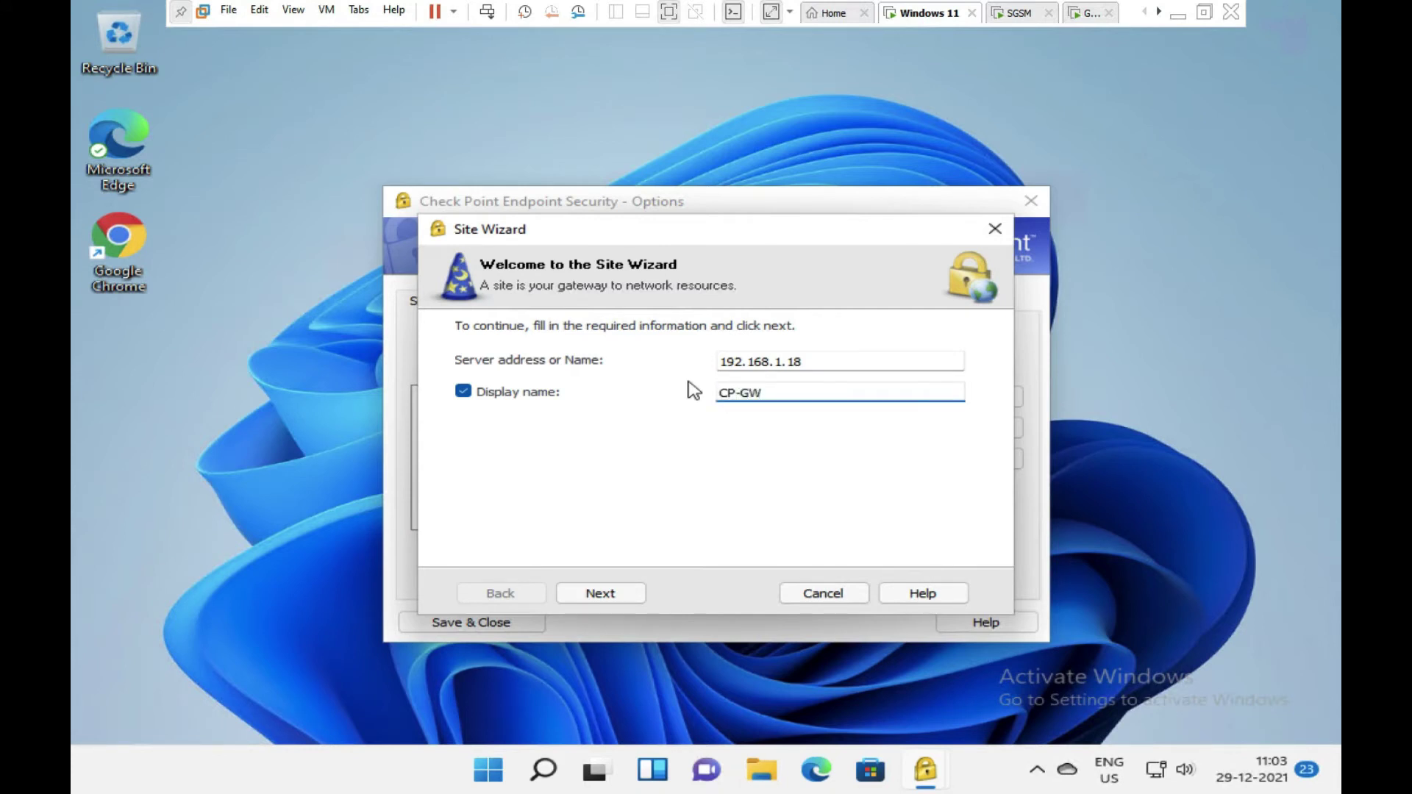
{"action": "left_click", "coordinate": [627, 592]}
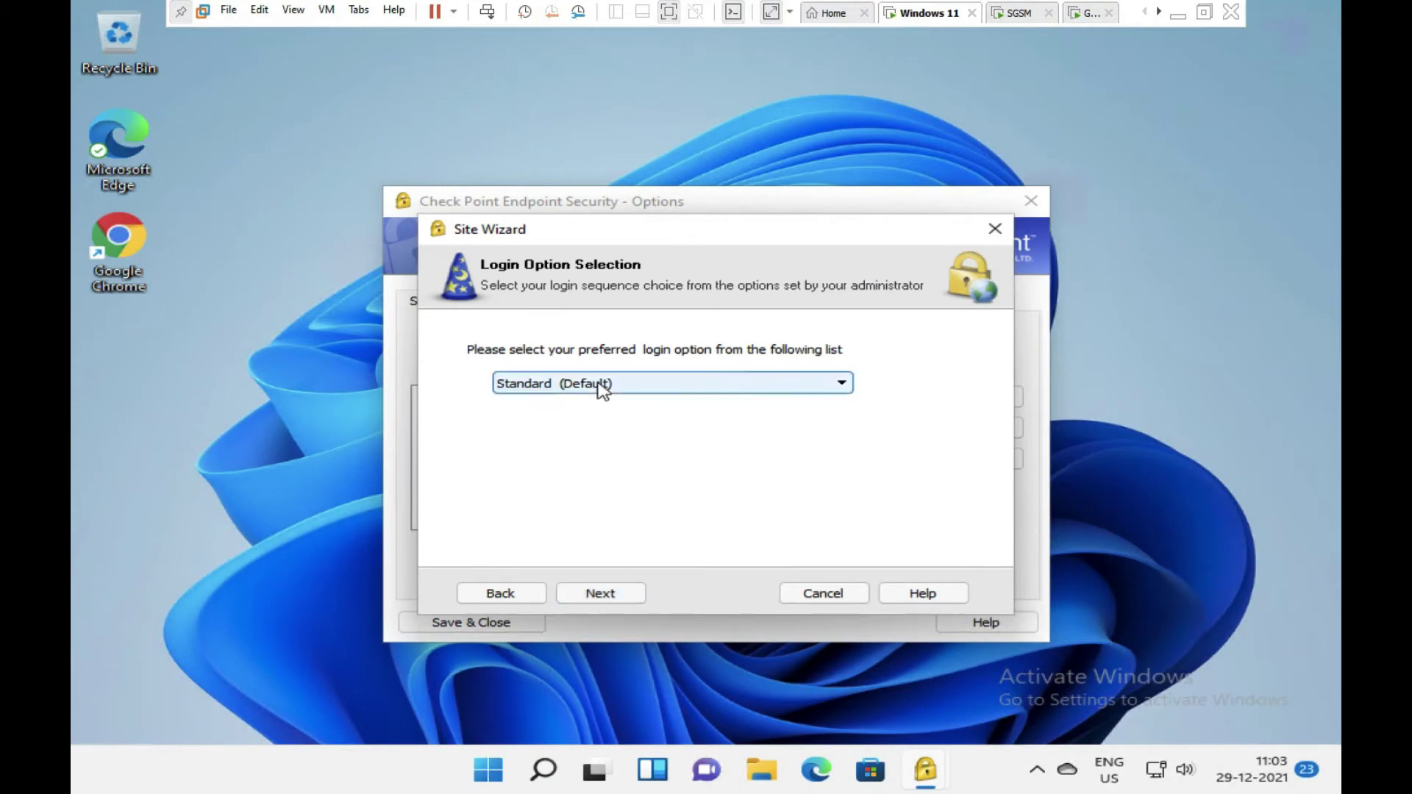
{"action": "left_click", "coordinate": [611, 595]}
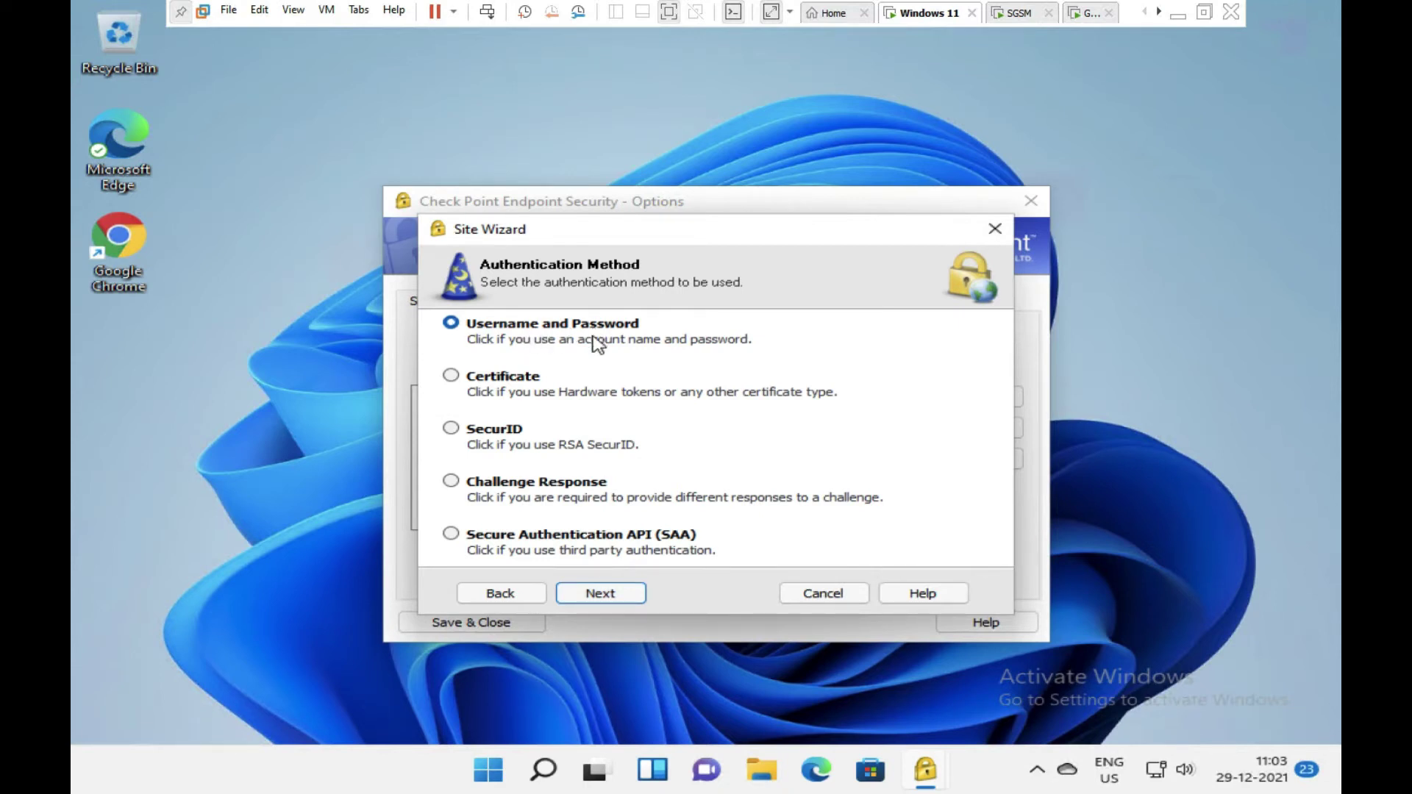
{"action": "left_click", "coordinate": [616, 594]}
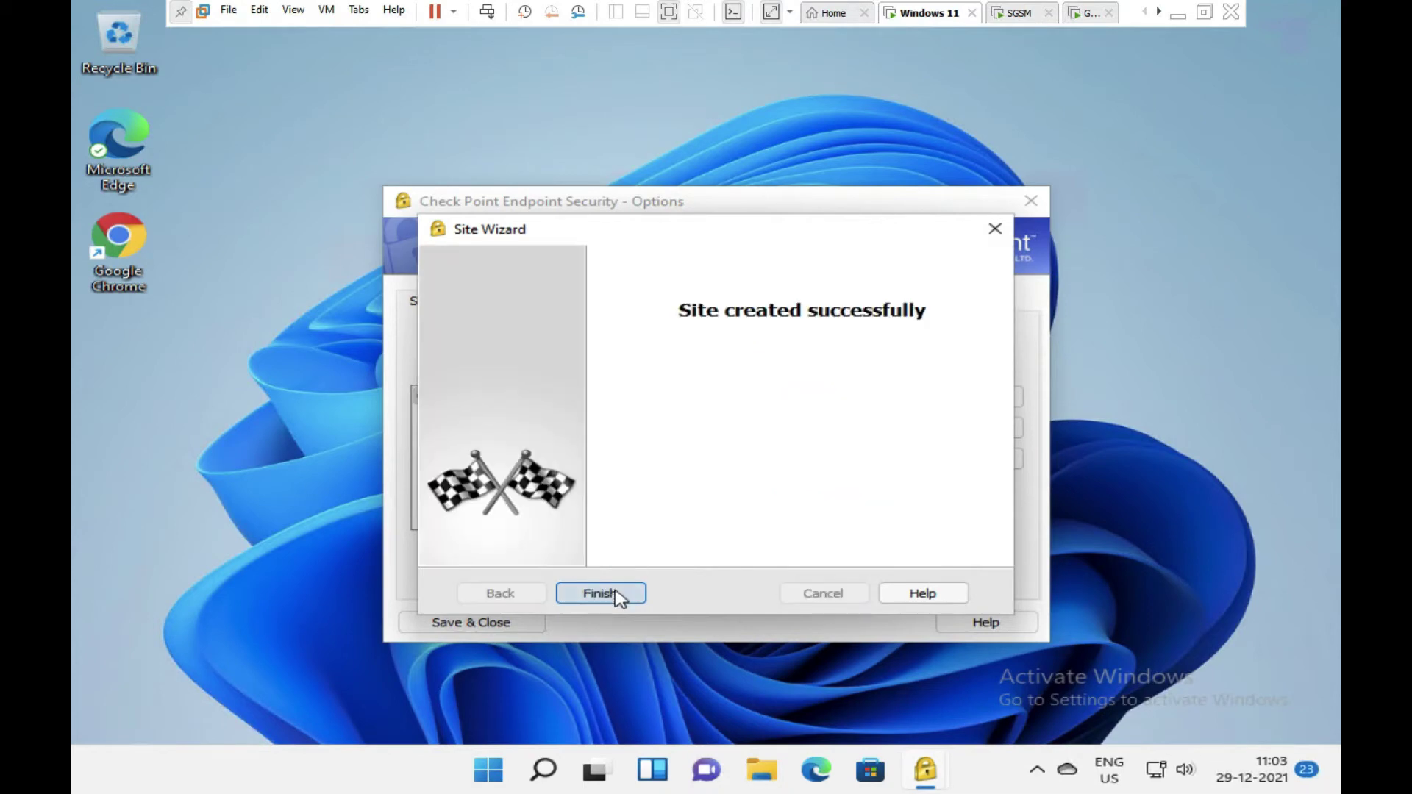
{"action": "left_click", "coordinate": [614, 594]}
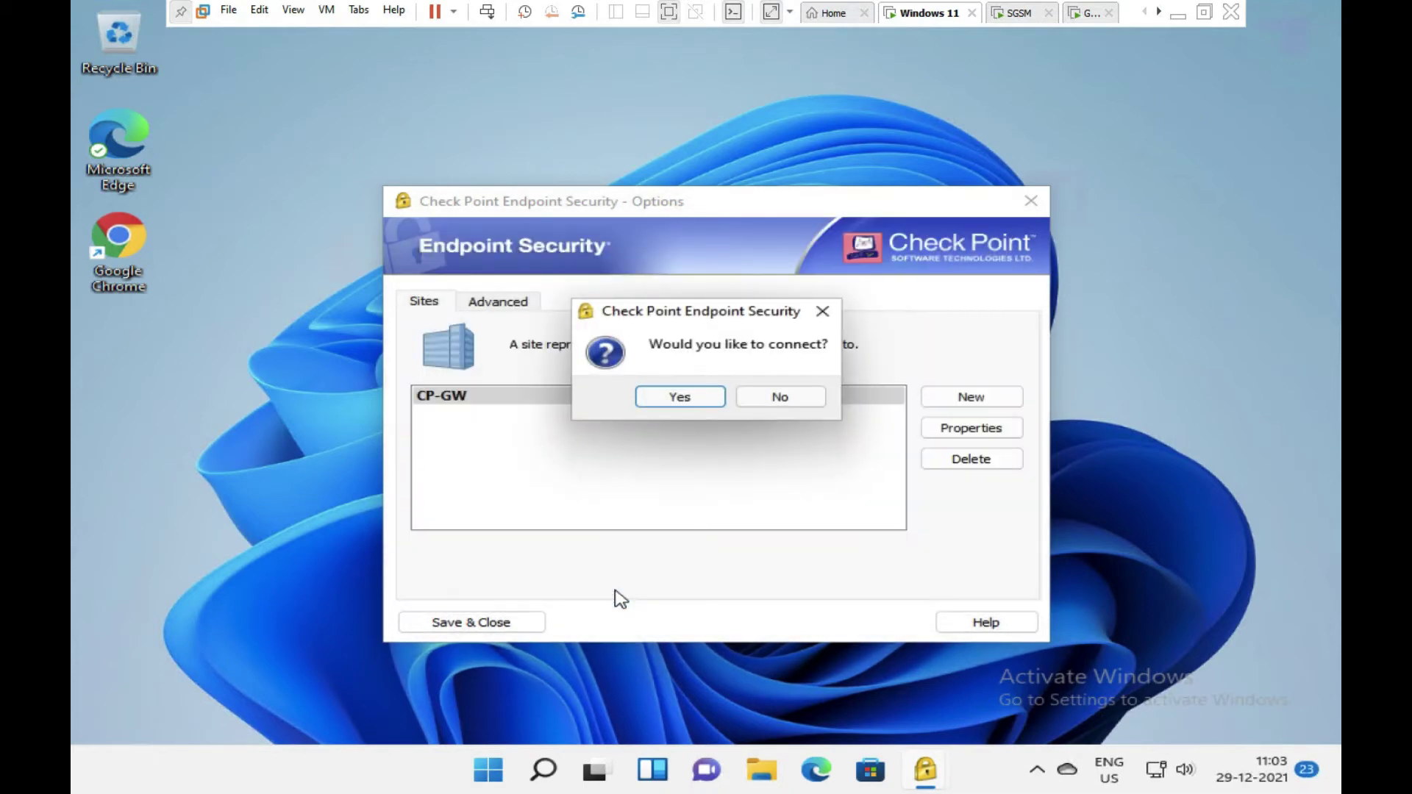
Agree to connect to CP-GW, enter the username and password, and connect.
{"action": "left_click", "coordinate": [677, 401]}
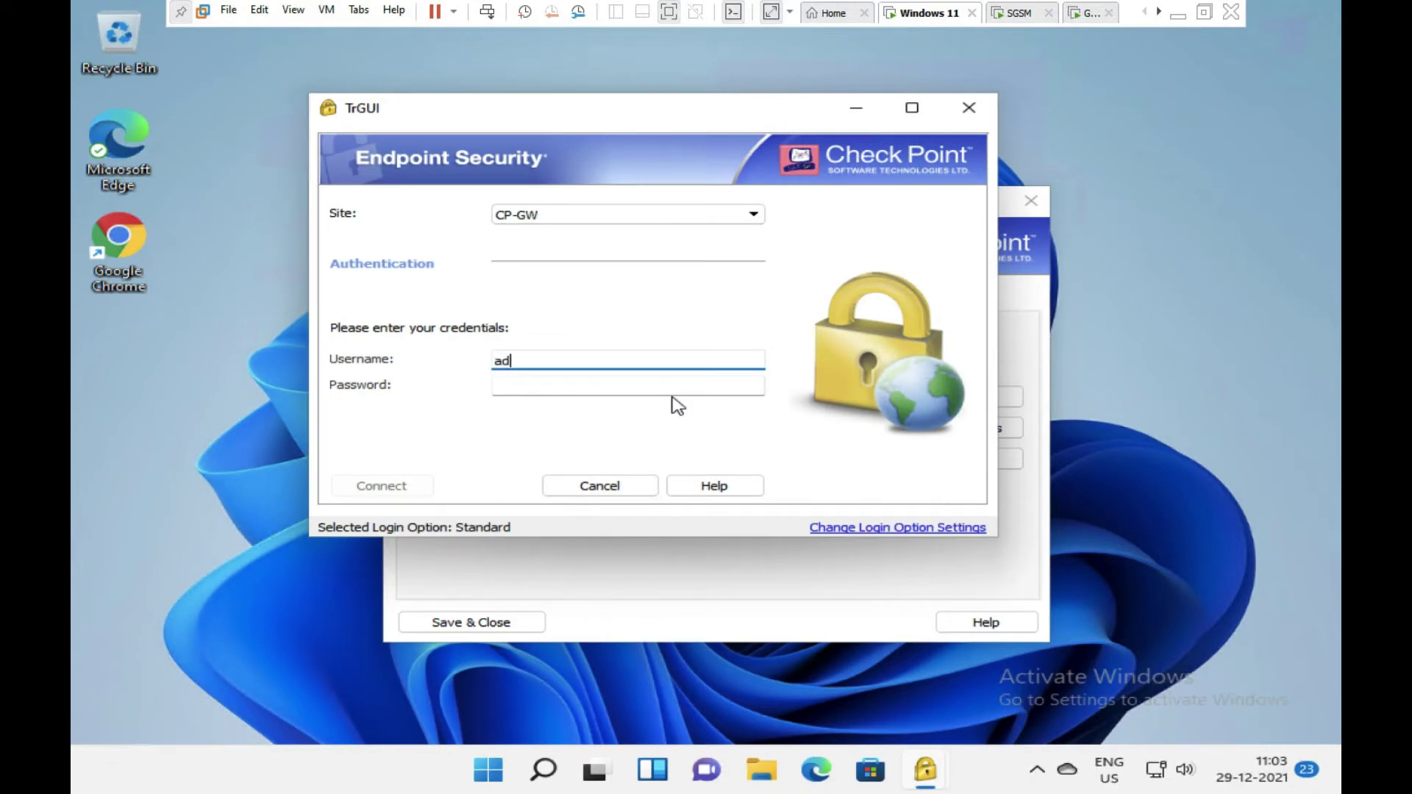
{"action": "key", "text": "Tab"}
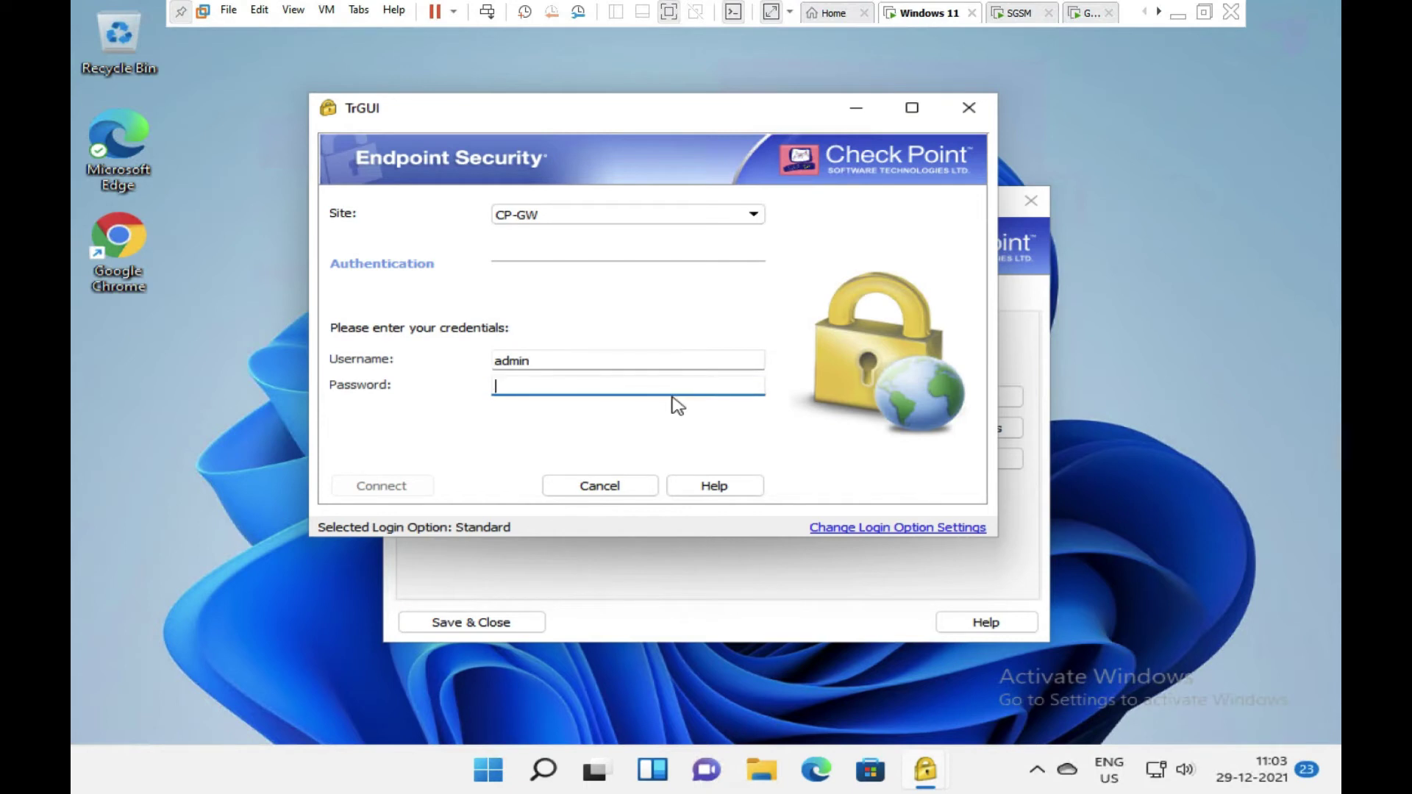
{"action": "type", "text": "••"}
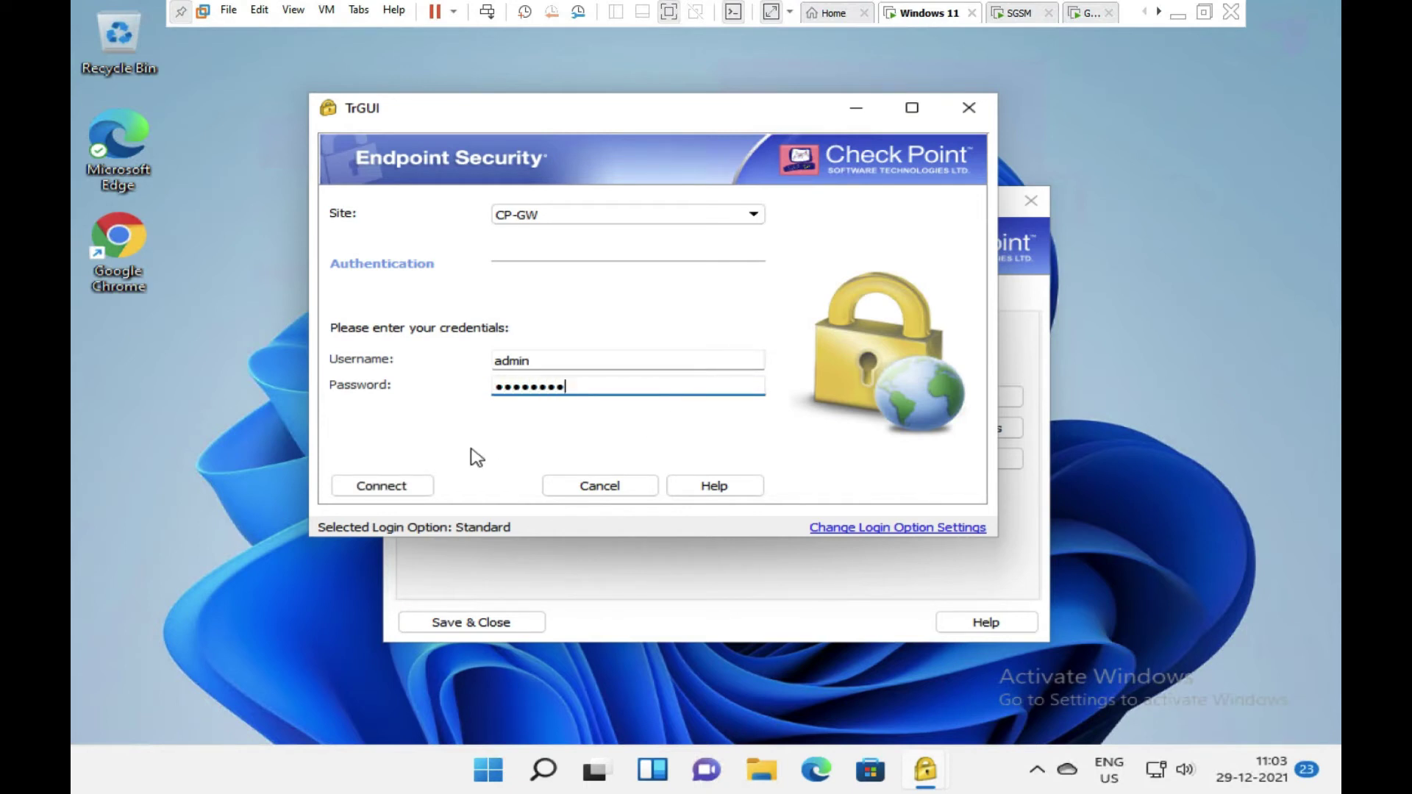
{"action": "left_click", "coordinate": [419, 486]}
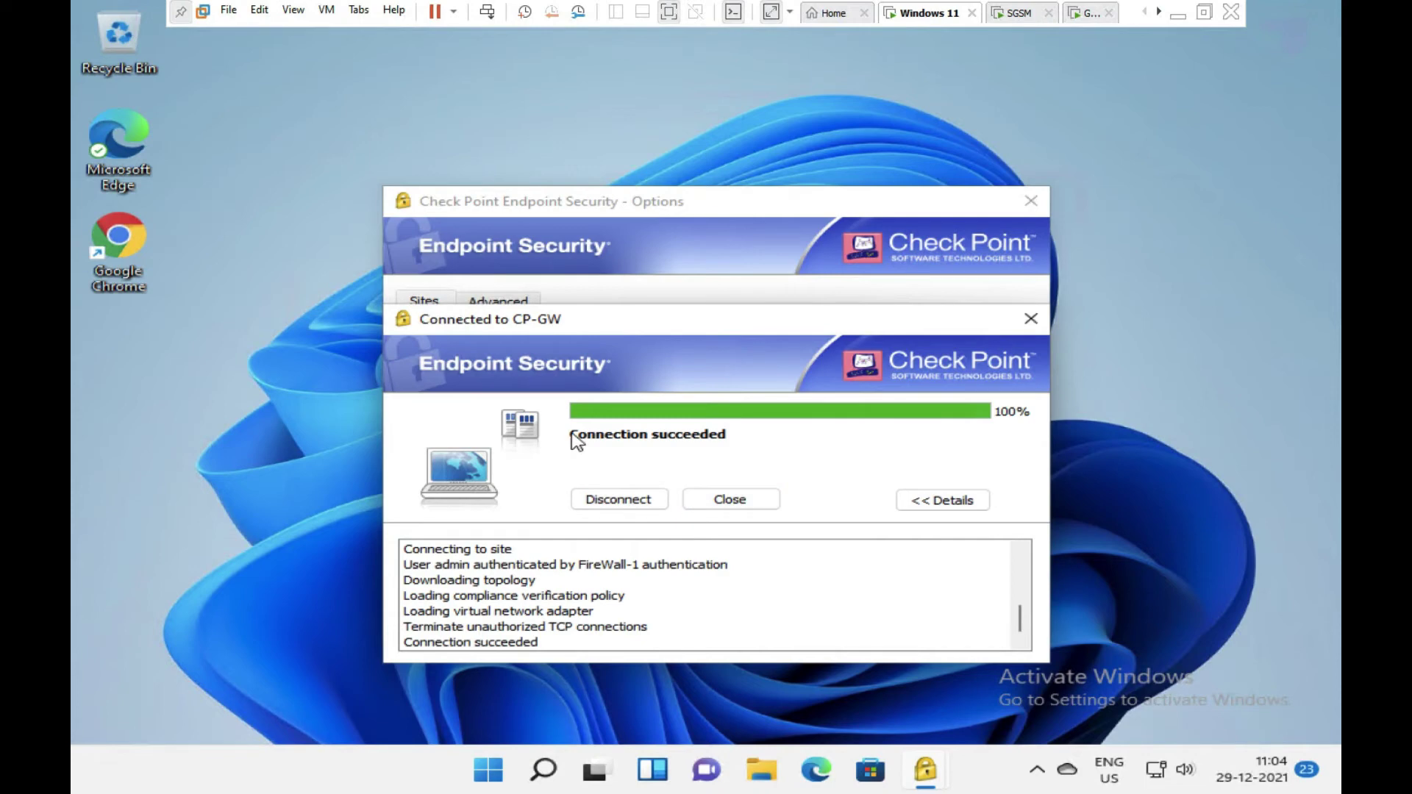
{"action": "left_click", "coordinate": [544, 770]}
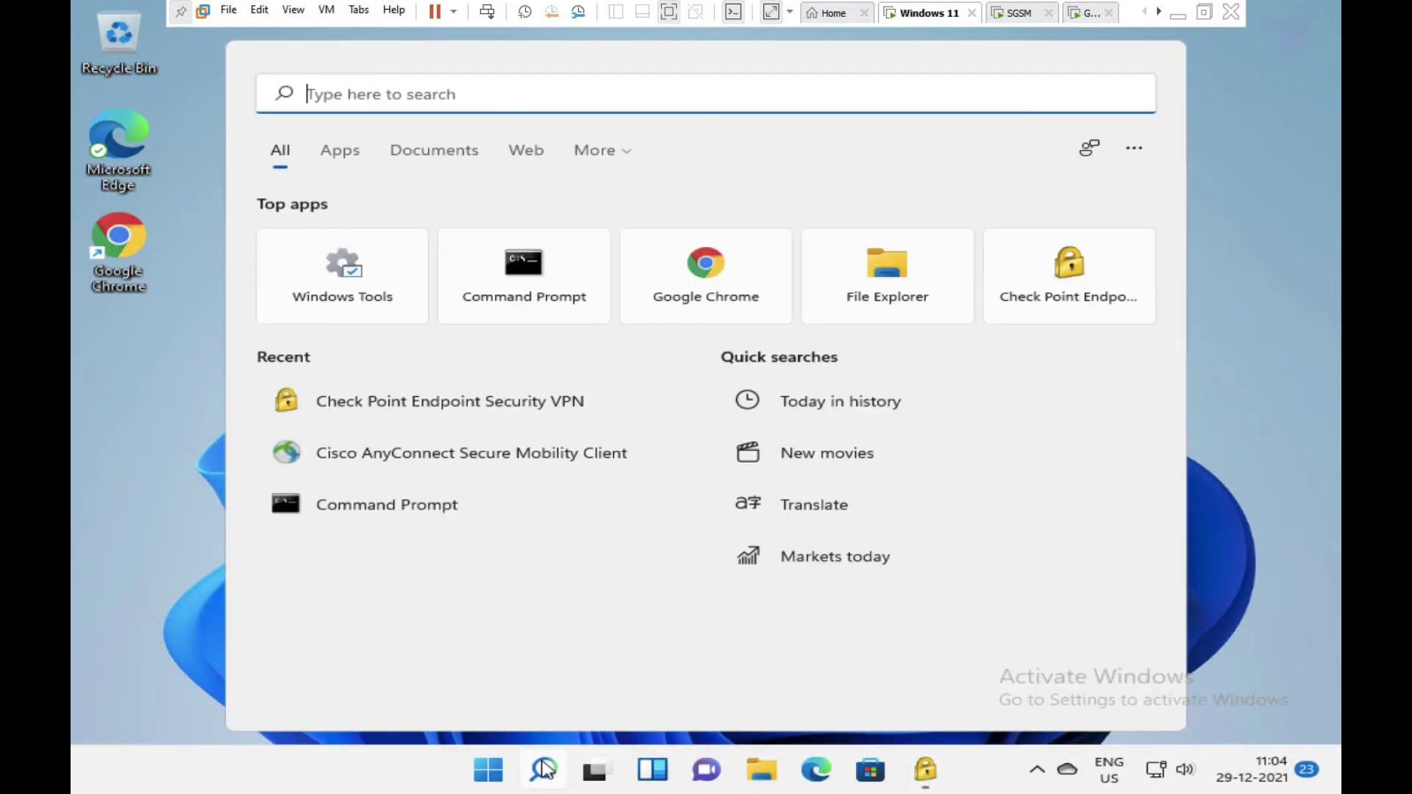
Run ipconfig in Command Prompt to view the VPN adapter's 172.16.10.1 address.
{"action": "left_click", "coordinate": [523, 272]}
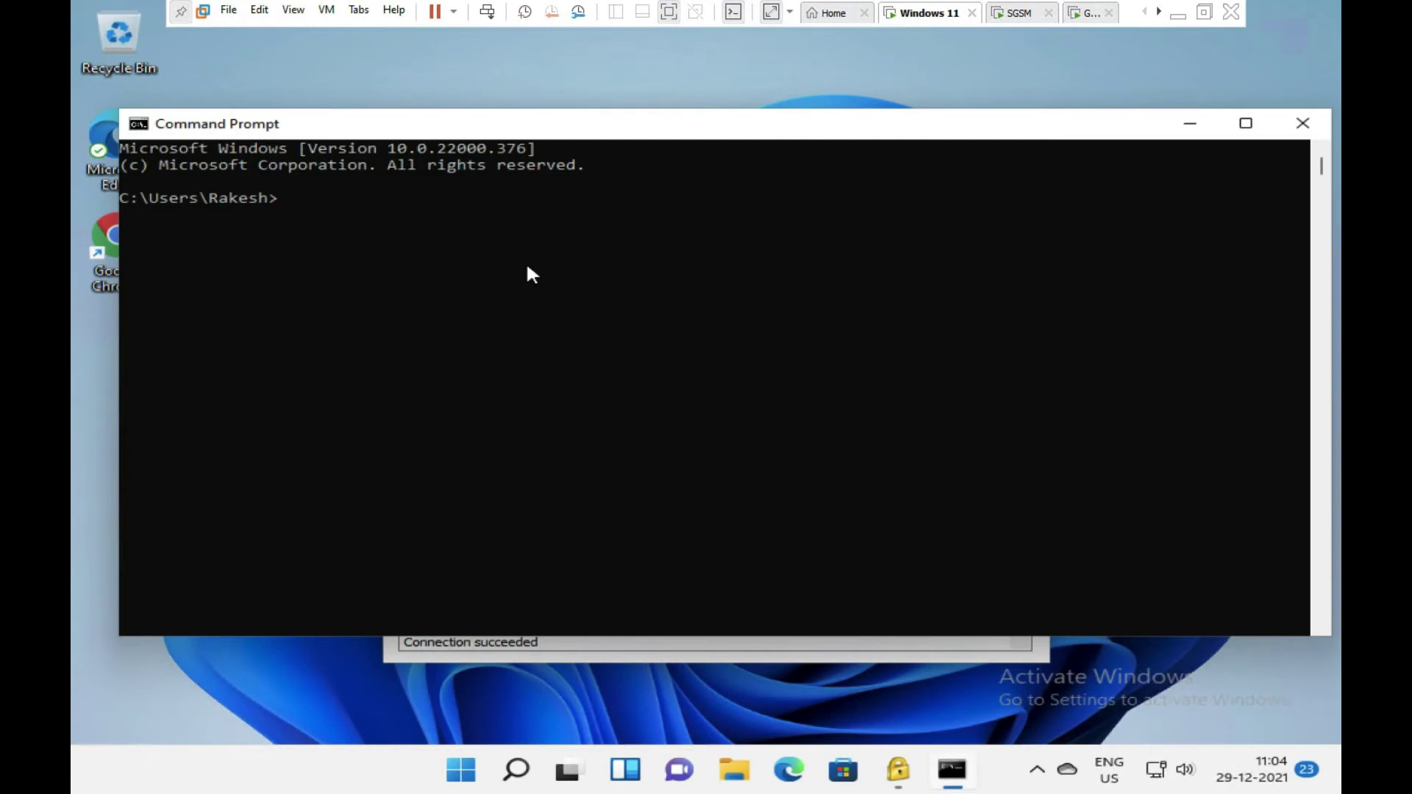
{"action": "type", "text": "ipconfig"}
{"action": "key", "text": "Return"}
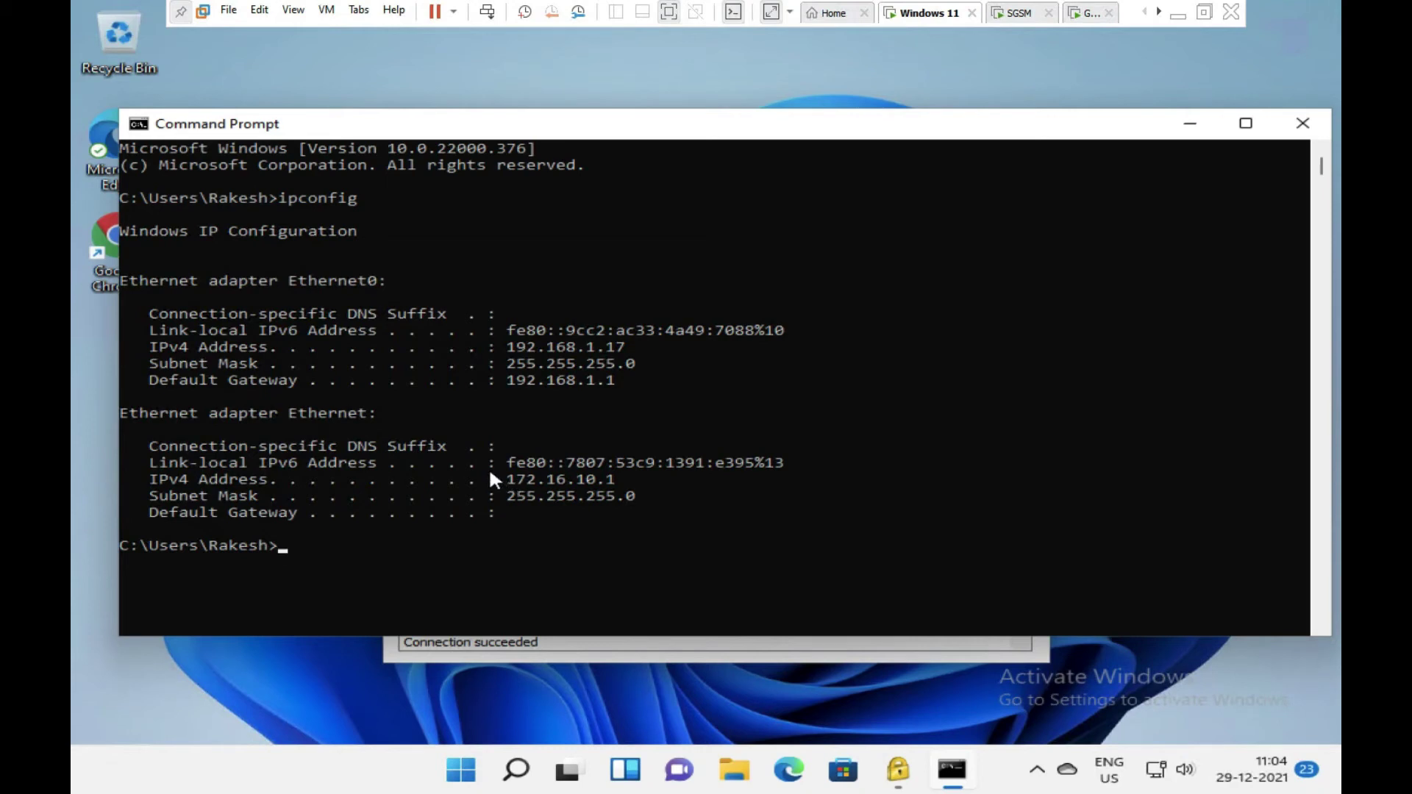
Open ncpa.cpl and view the Check Point Ethernet adapter's connection details.
{"action": "key", "text": "super+r"}
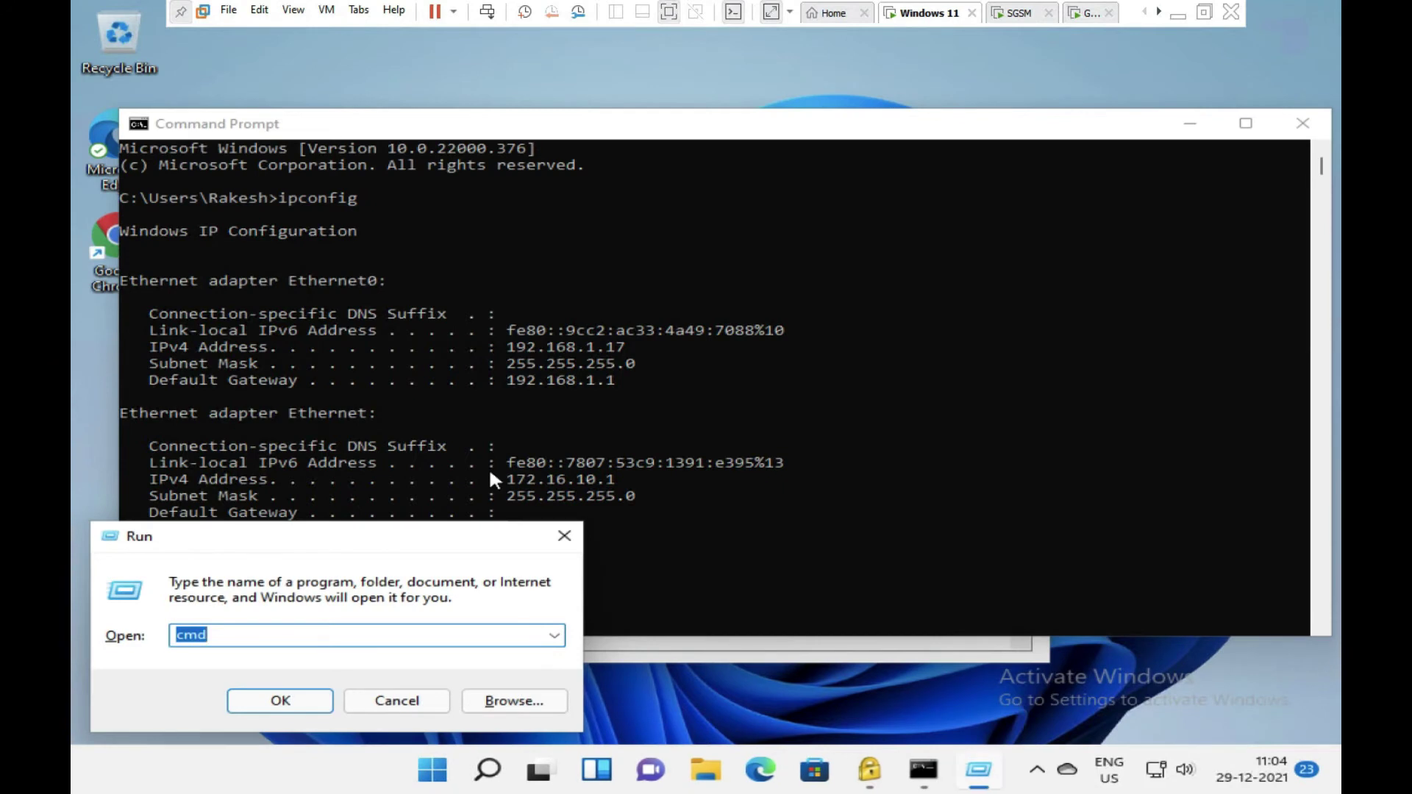
{"action": "type", "text": "nc"}
{"action": "key", "text": "Down"}
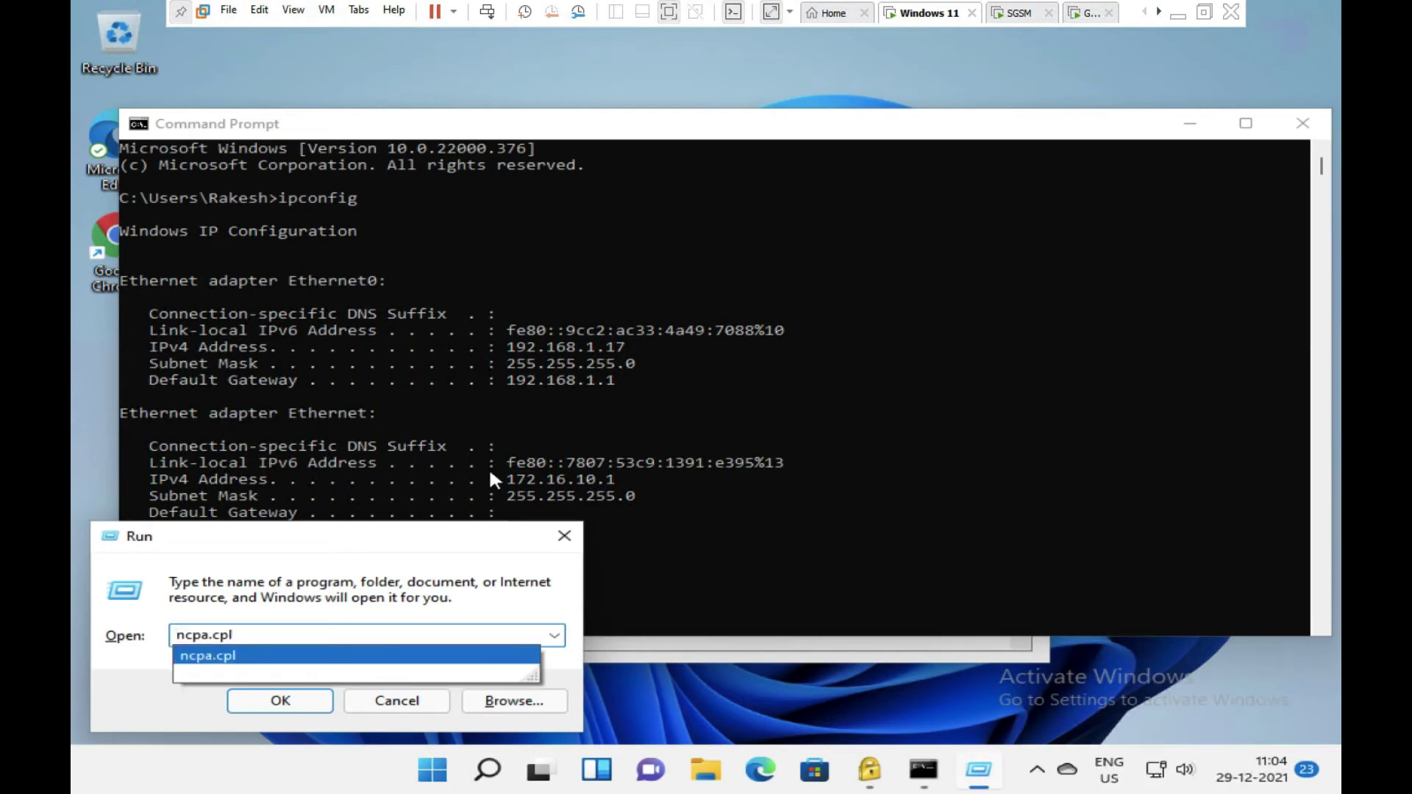
{"action": "key", "text": "Return"}
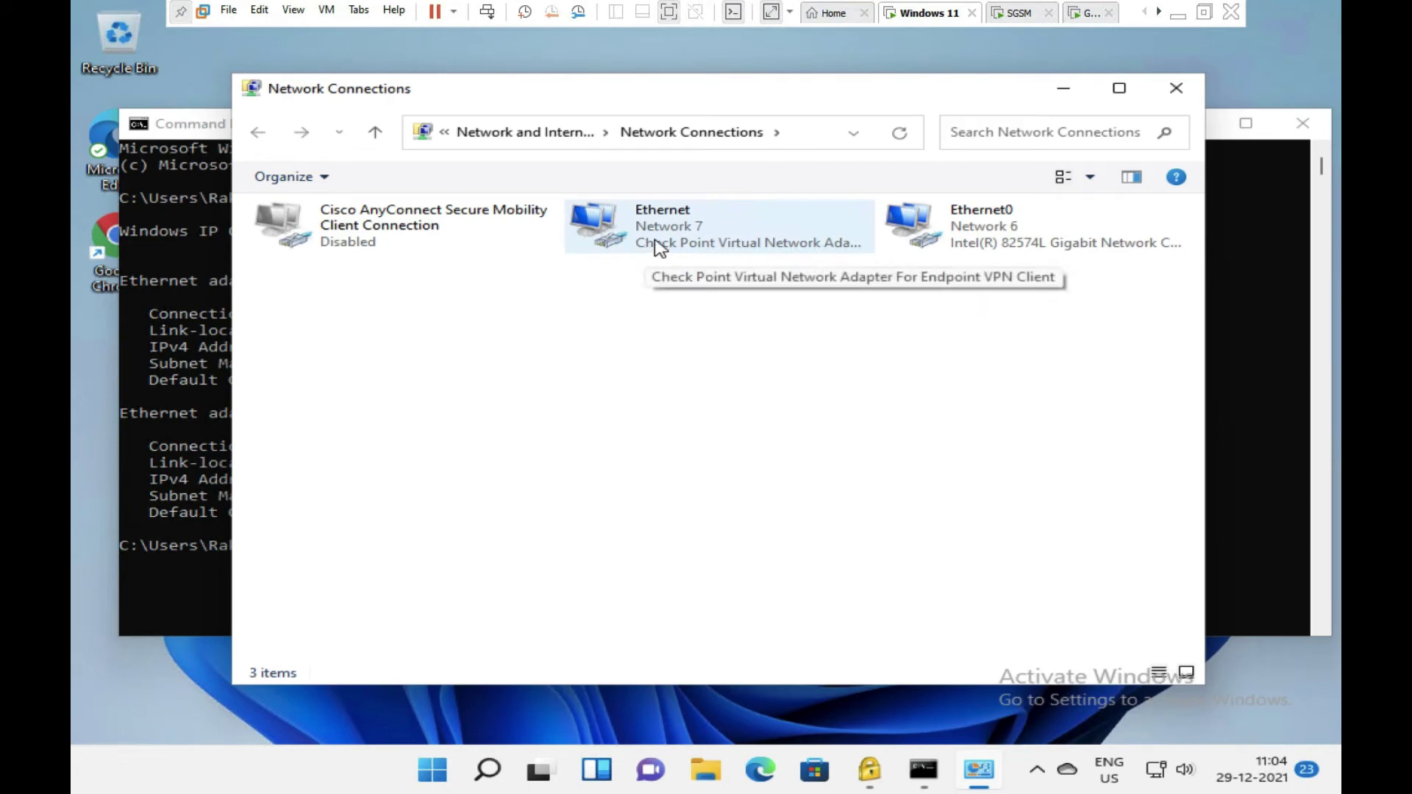
{"action": "double_click", "coordinate": [660, 248]}
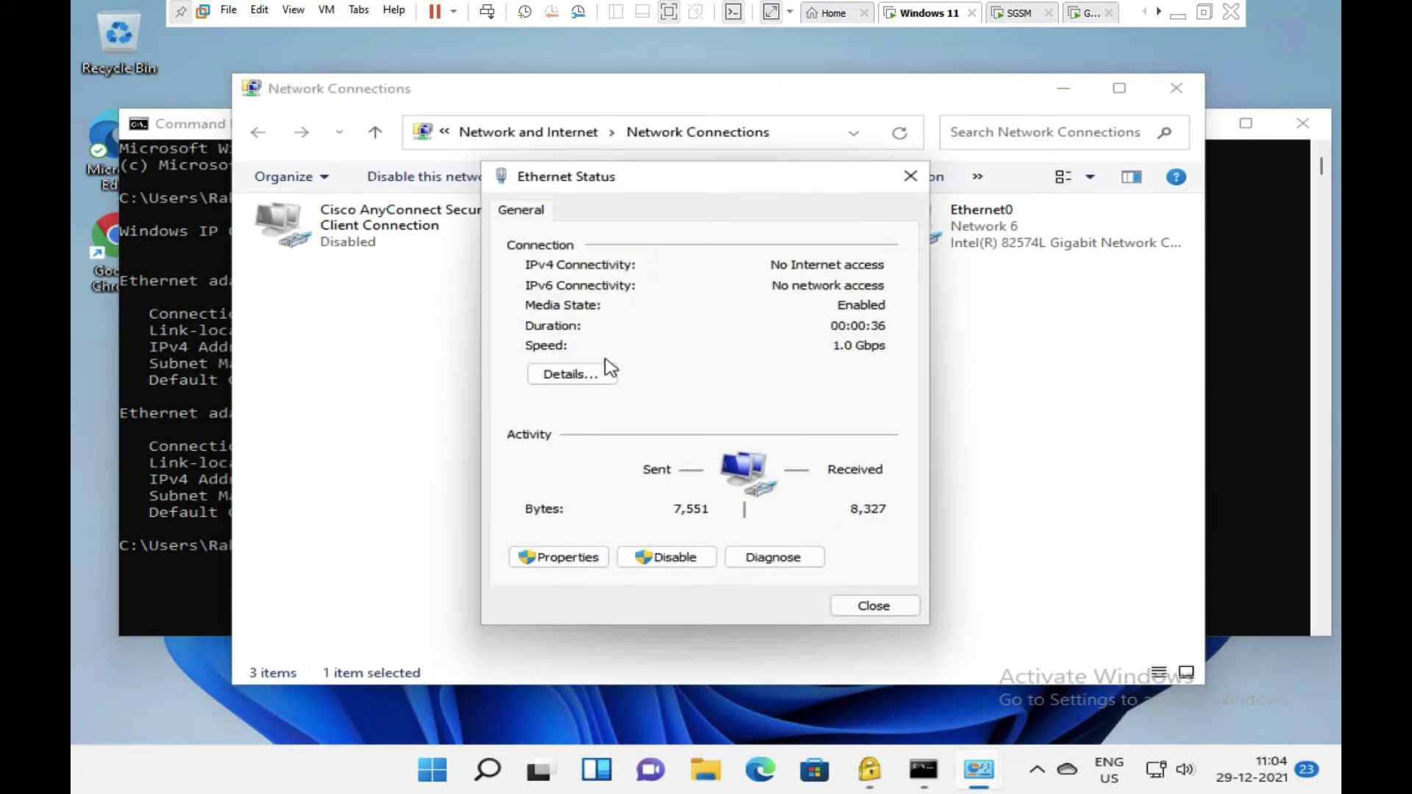
{"action": "left_click", "coordinate": [599, 374]}
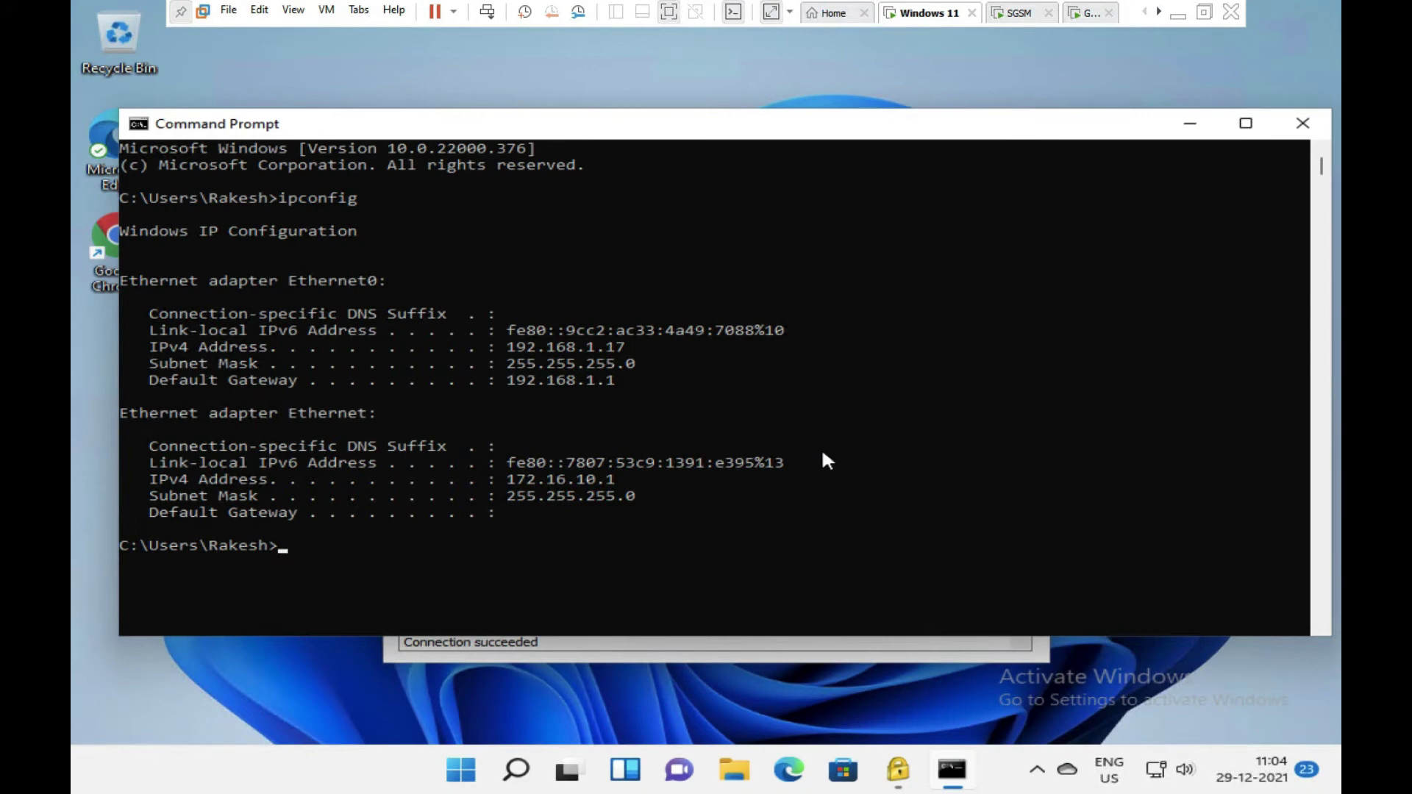
{"action": "type", "text": "ng"}
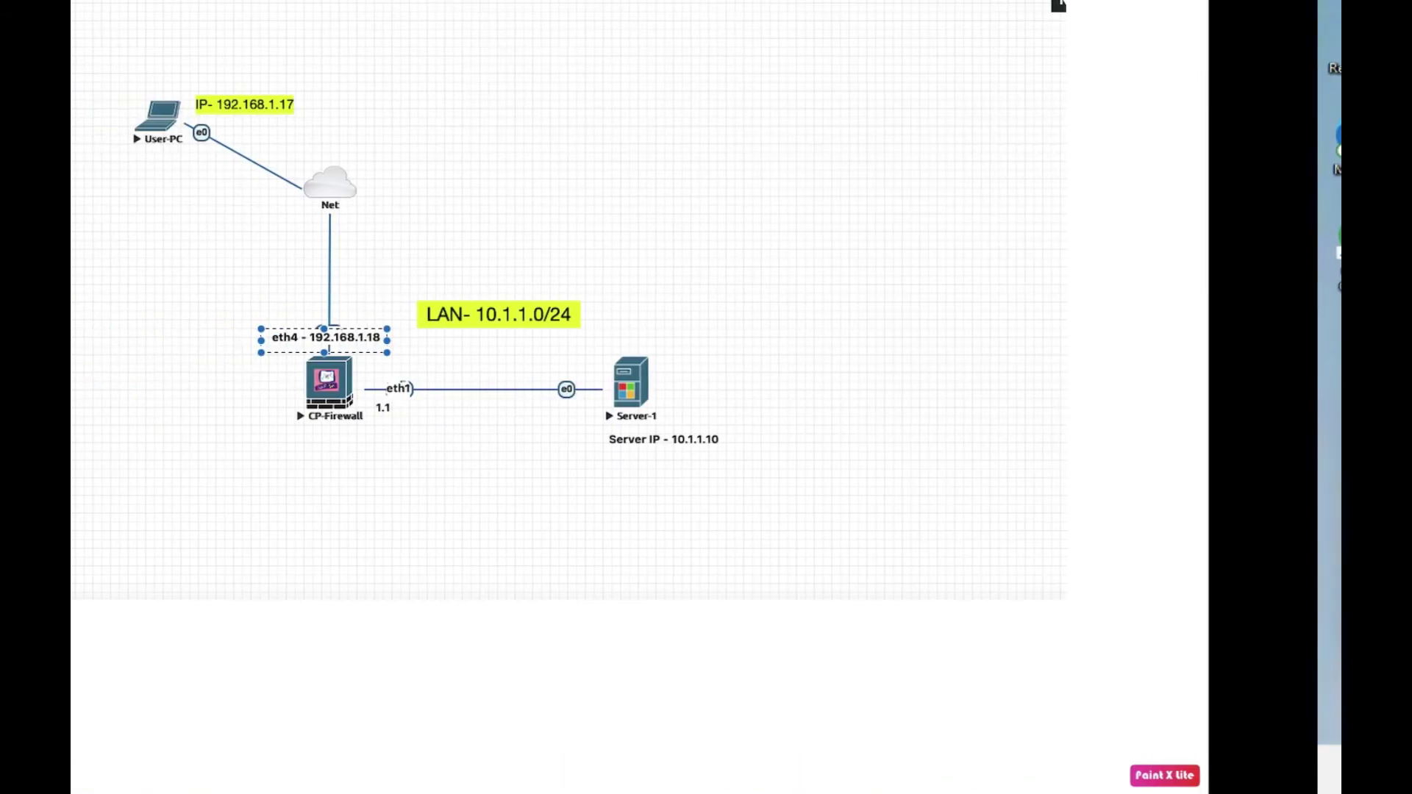
Run ping 10.1.1.10 and confirm 4 of 4 replies with 0% loss.
{"action": "left_click", "coordinate": [743, 439]}
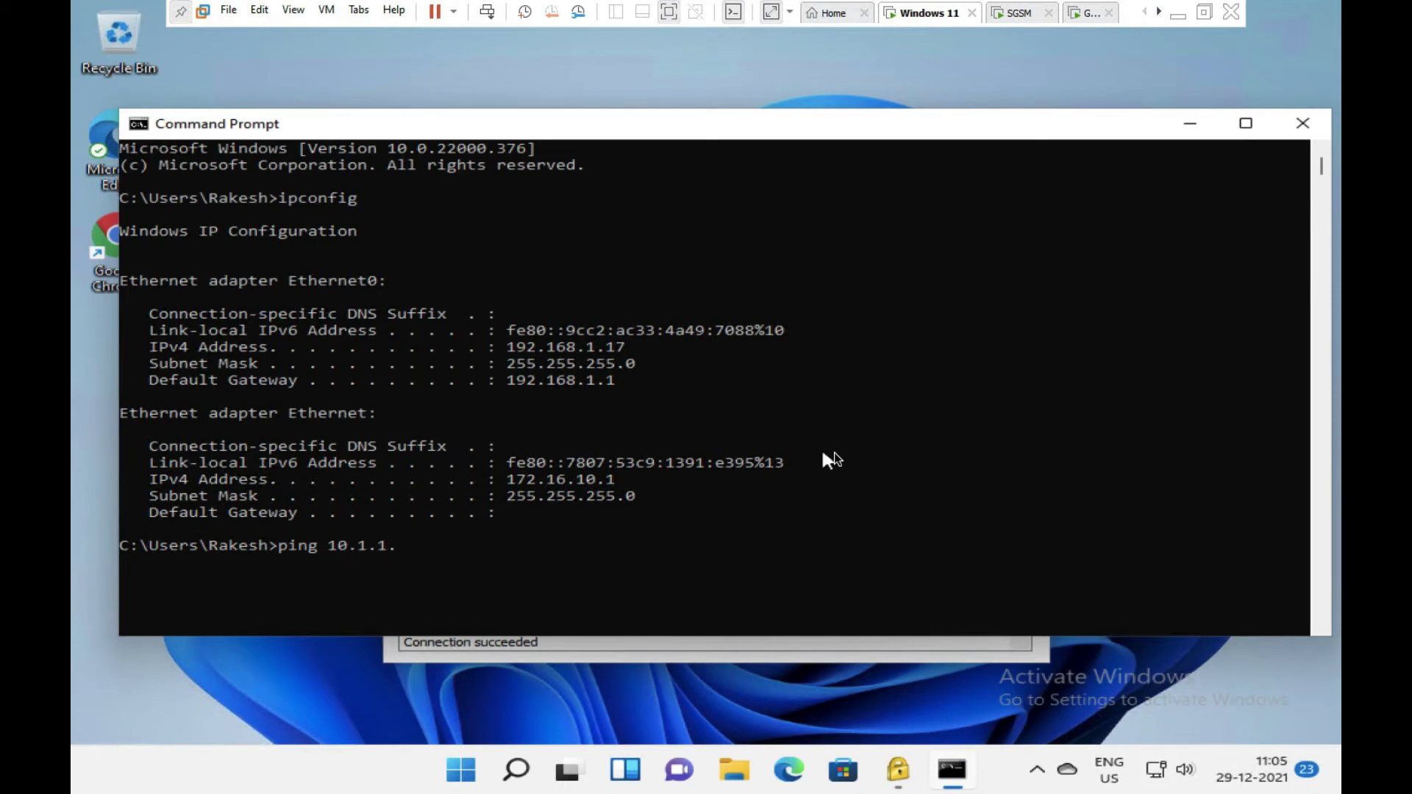
{"action": "key", "text": "Return"}
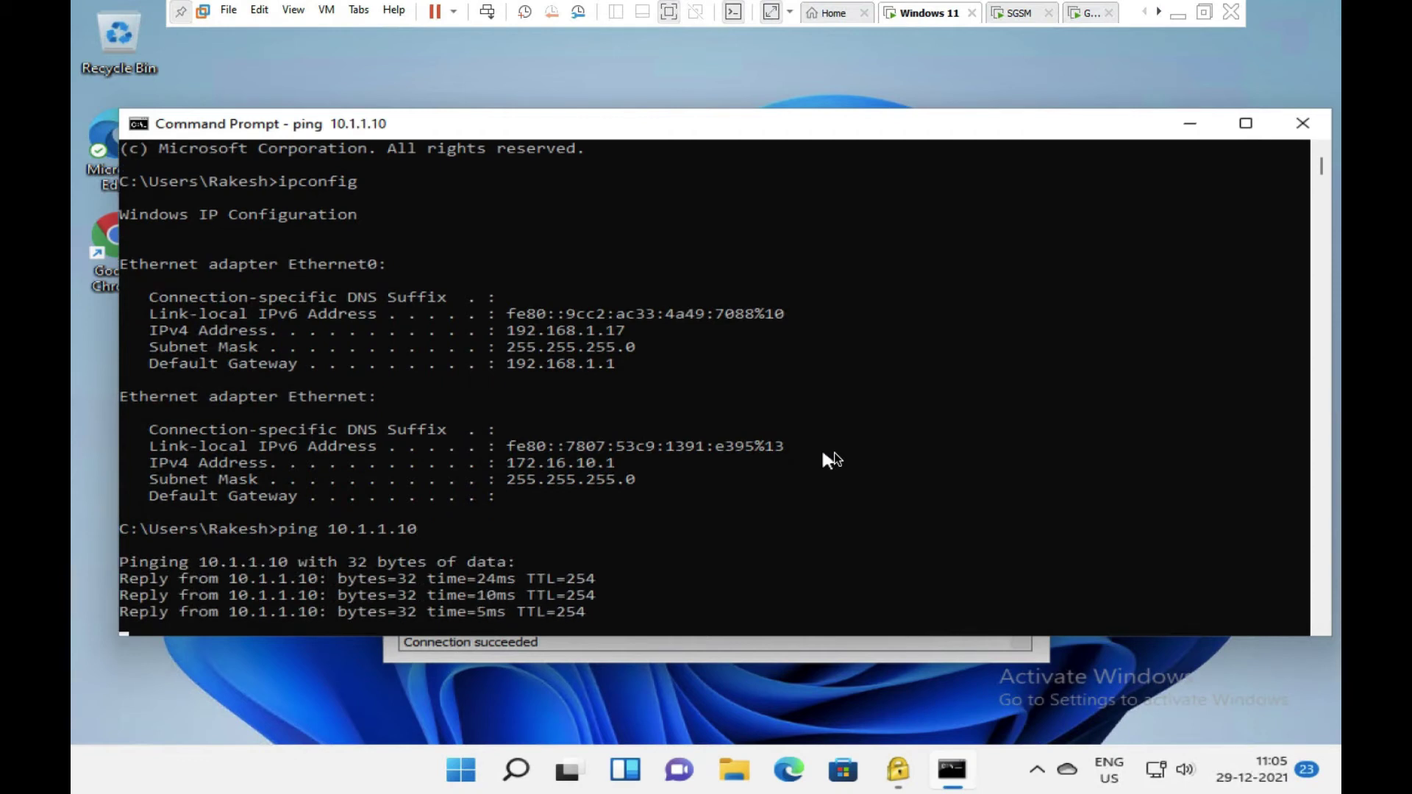
Telnet to 10.1.1.10 on port 23 with PuTTY, reach the Server-1 prompt, then exit.
{"action": "left_click", "coordinate": [517, 770]}
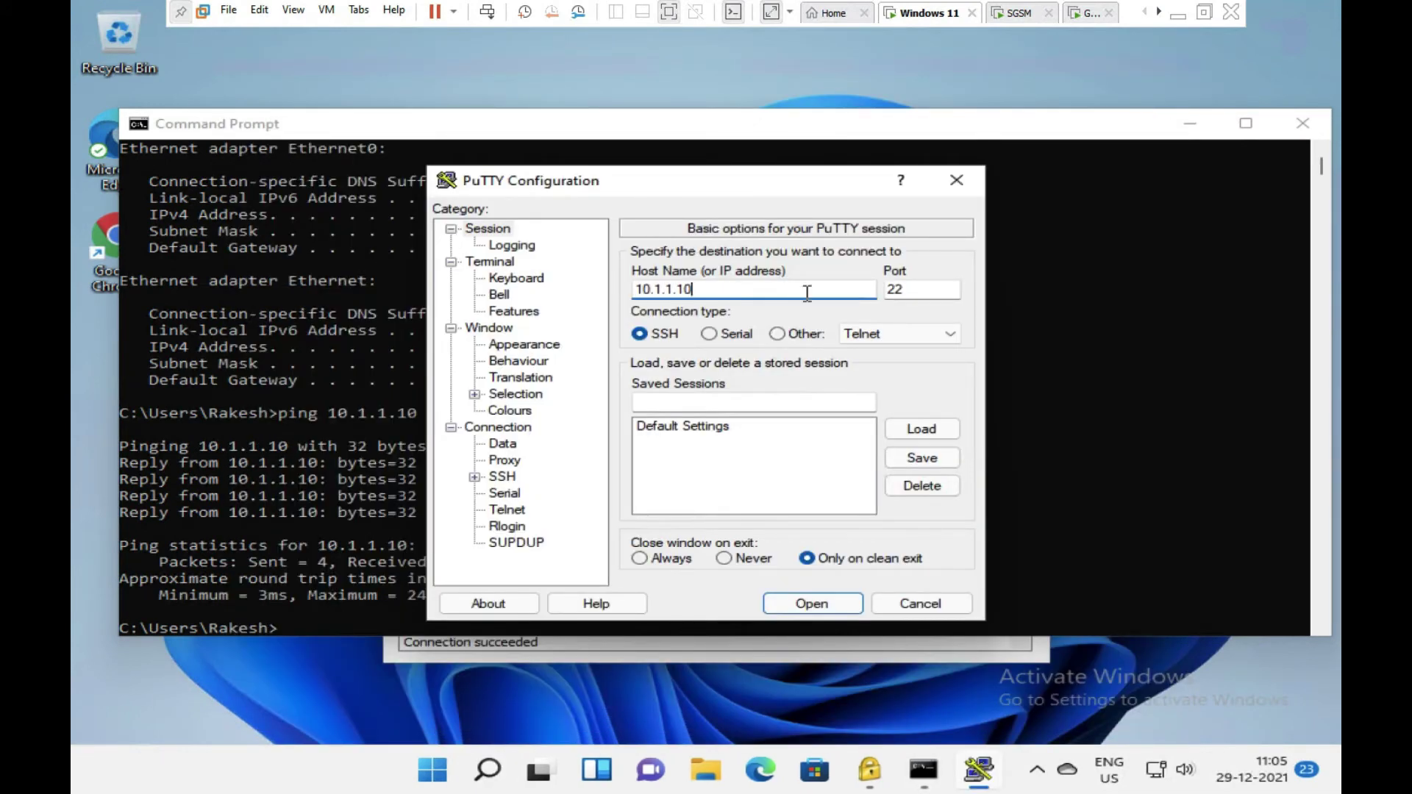
{"action": "left_click", "coordinate": [787, 338]}
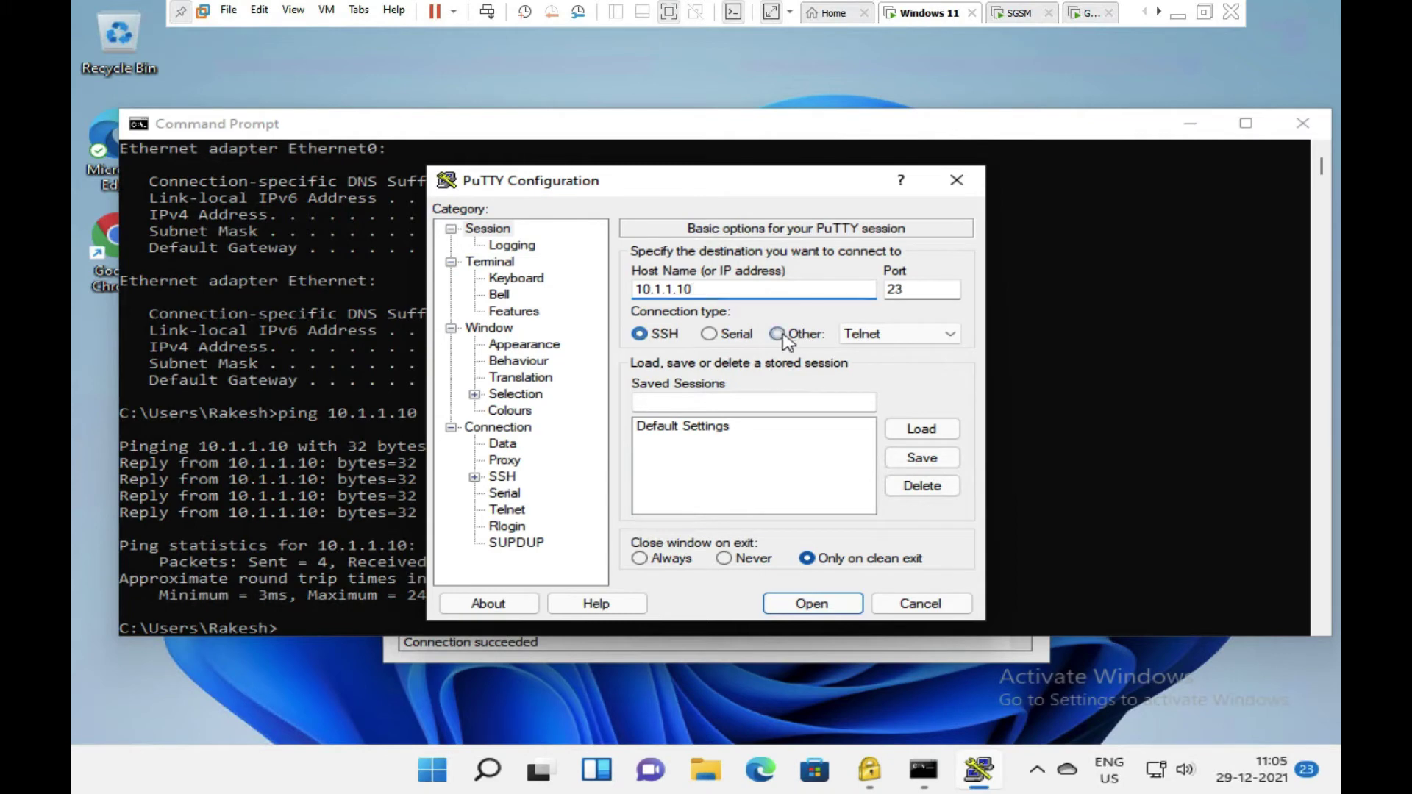
{"action": "left_click", "coordinate": [822, 603]}
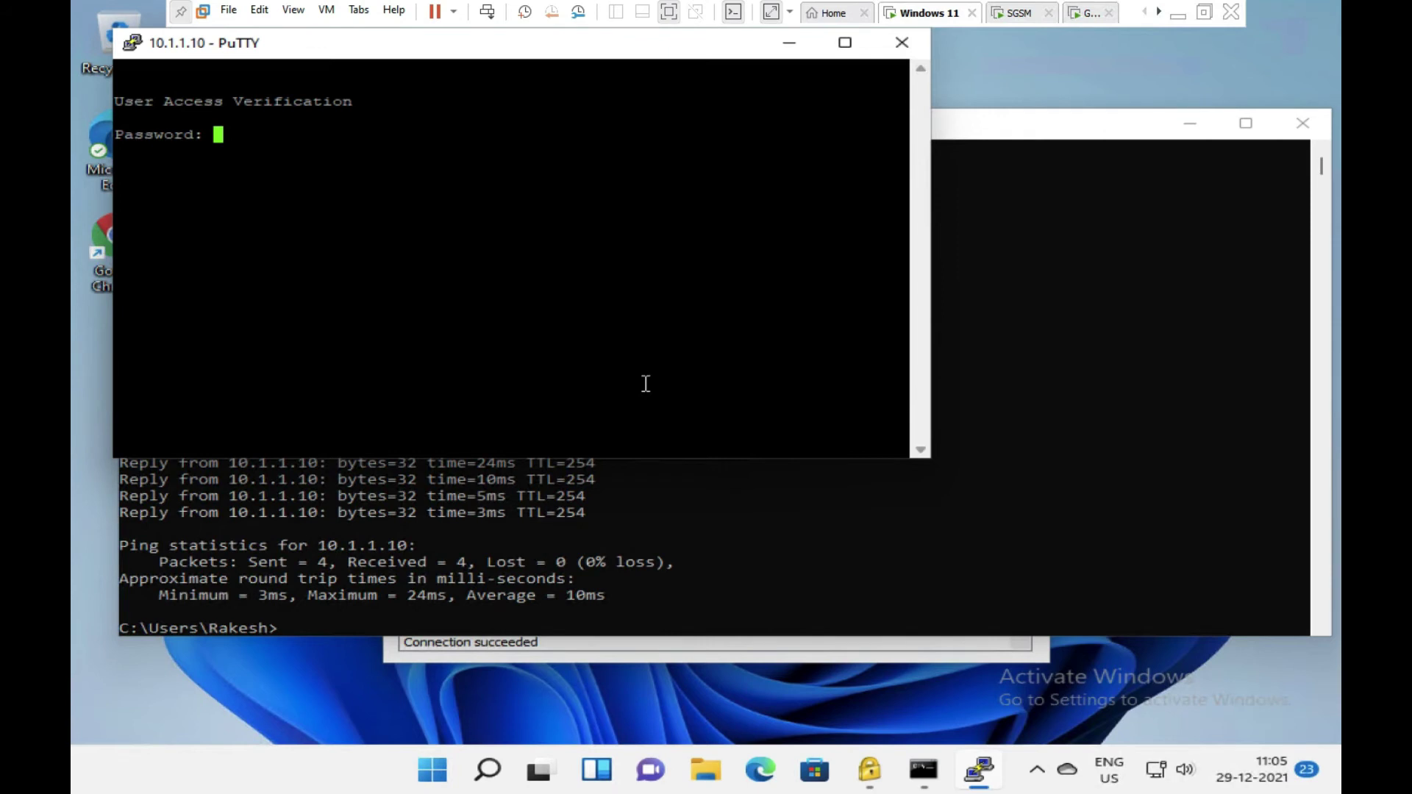
{"action": "key", "text": "Return"}
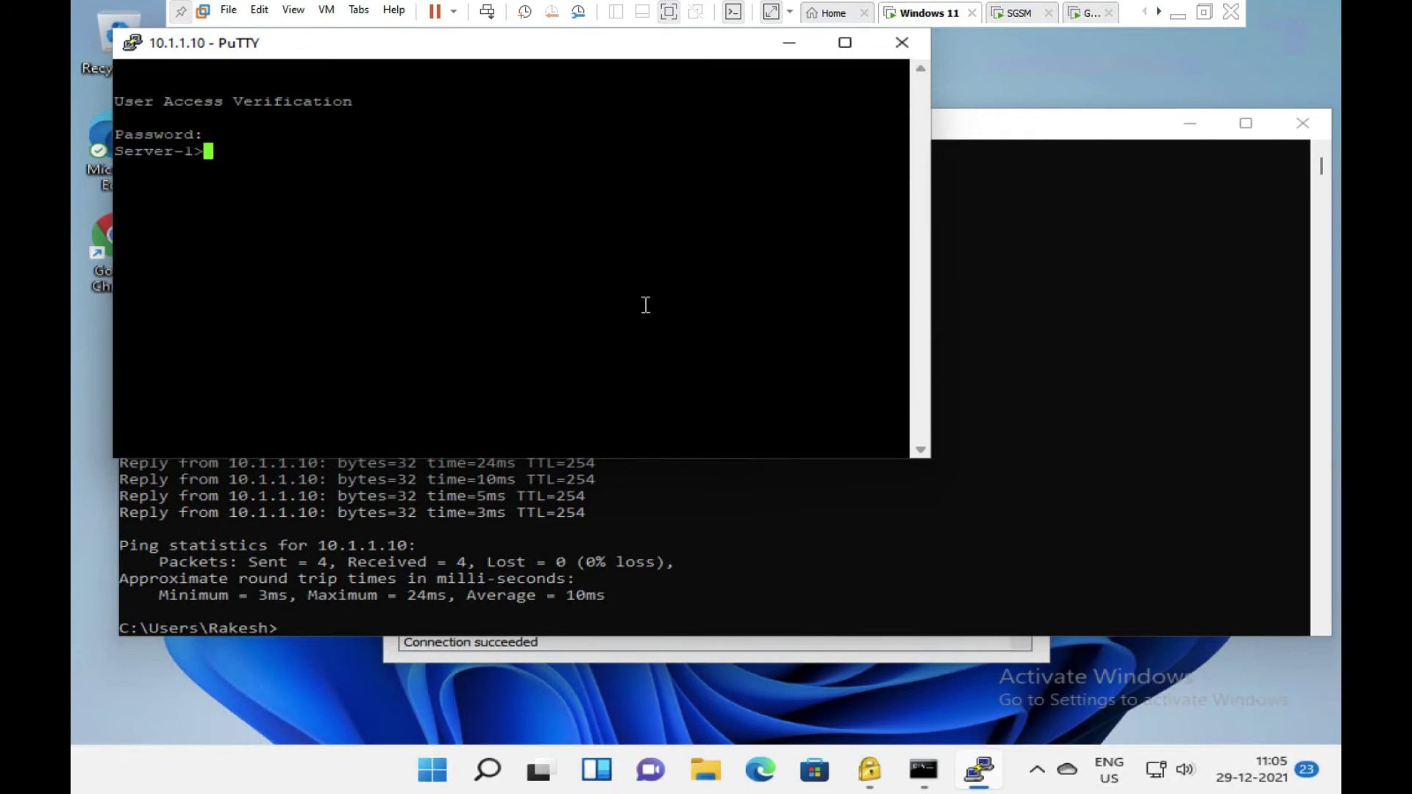
{"action": "key", "text": "Return"}
{"action": "key", "text": "Return"}
{"action": "key", "text": "Return"}
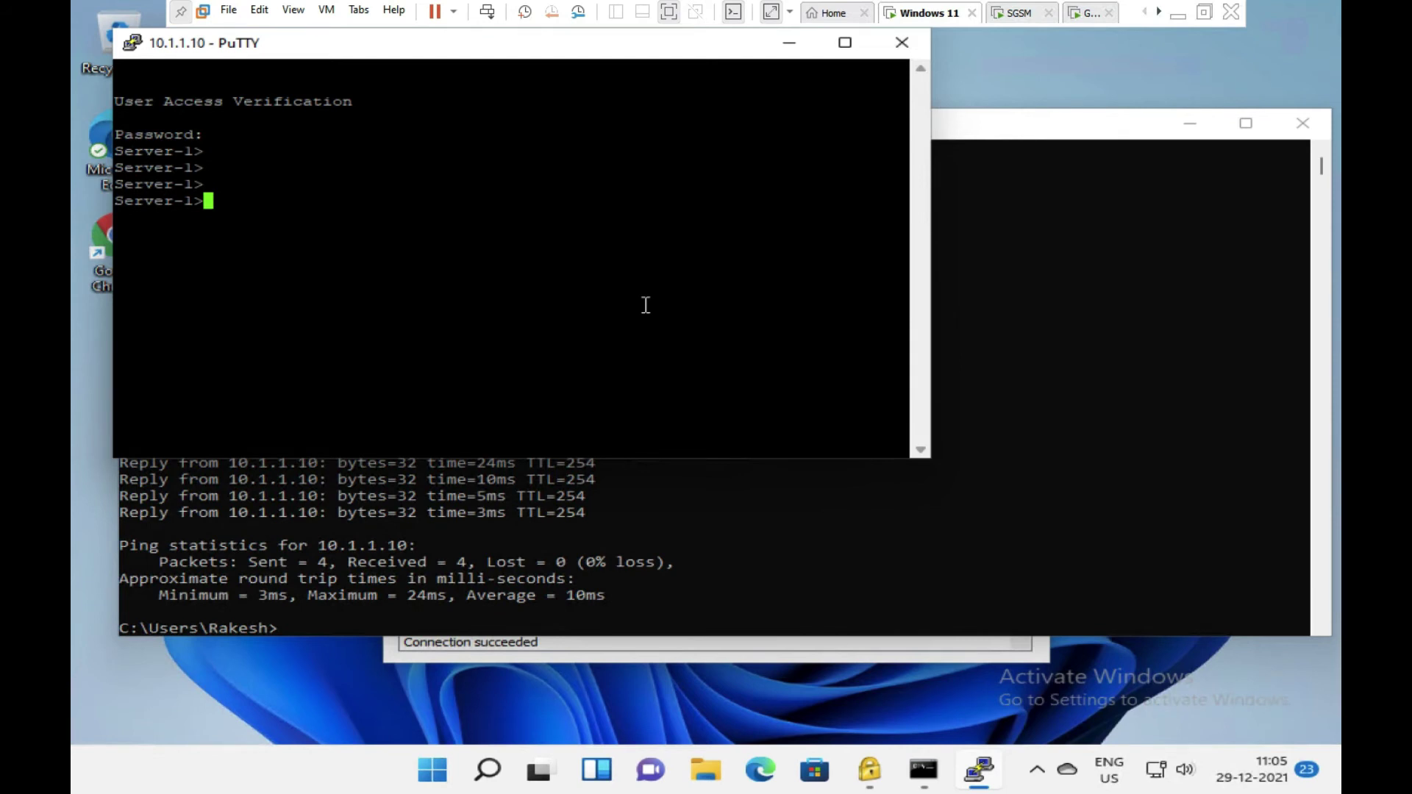
{"action": "type", "text": "exit"}
{"action": "key", "text": "Return"}
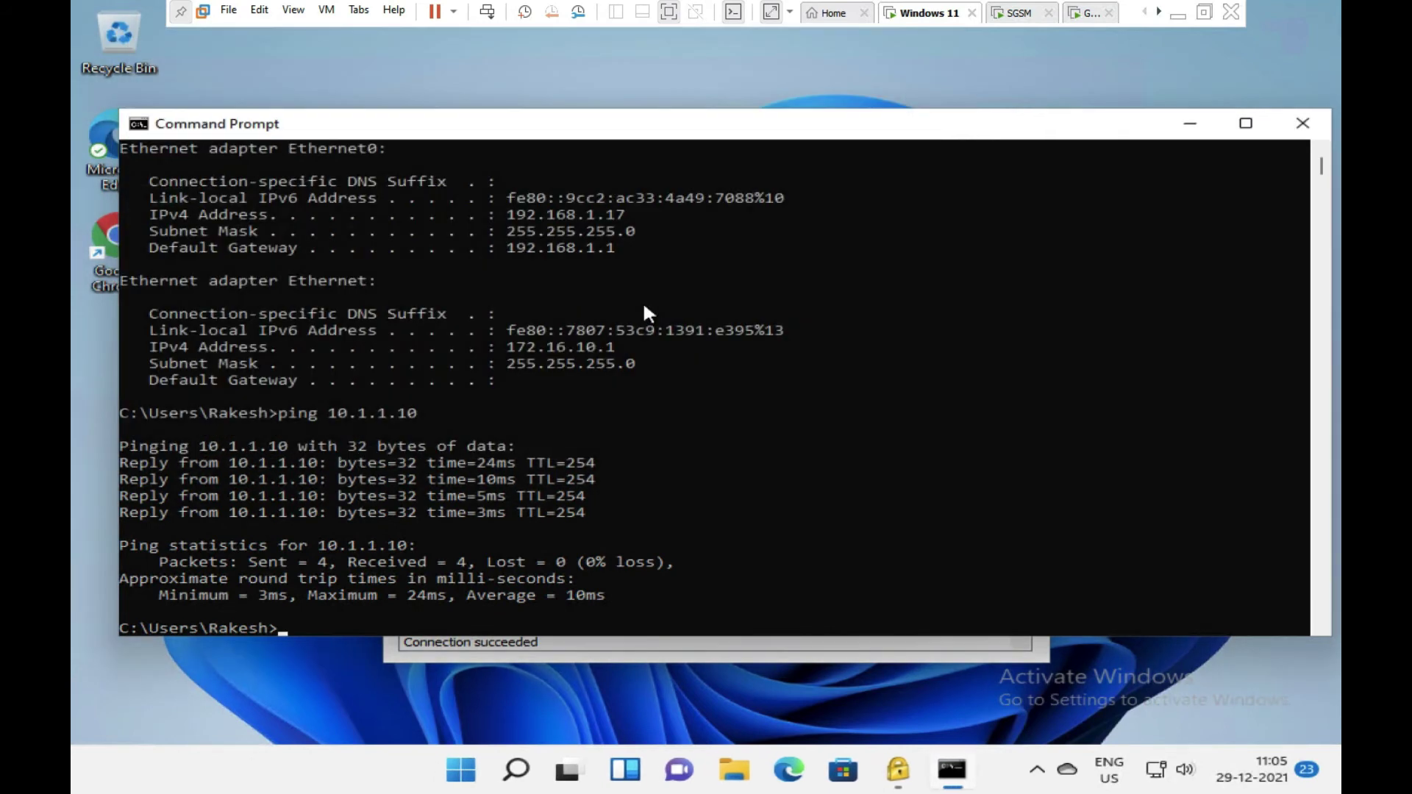
Open the newest Decrypt log's details and highlight origin gateway SGSM, peer 172.16.10.1 and the VPN feature.
{"action": "key", "text": "ctrl+Left"}
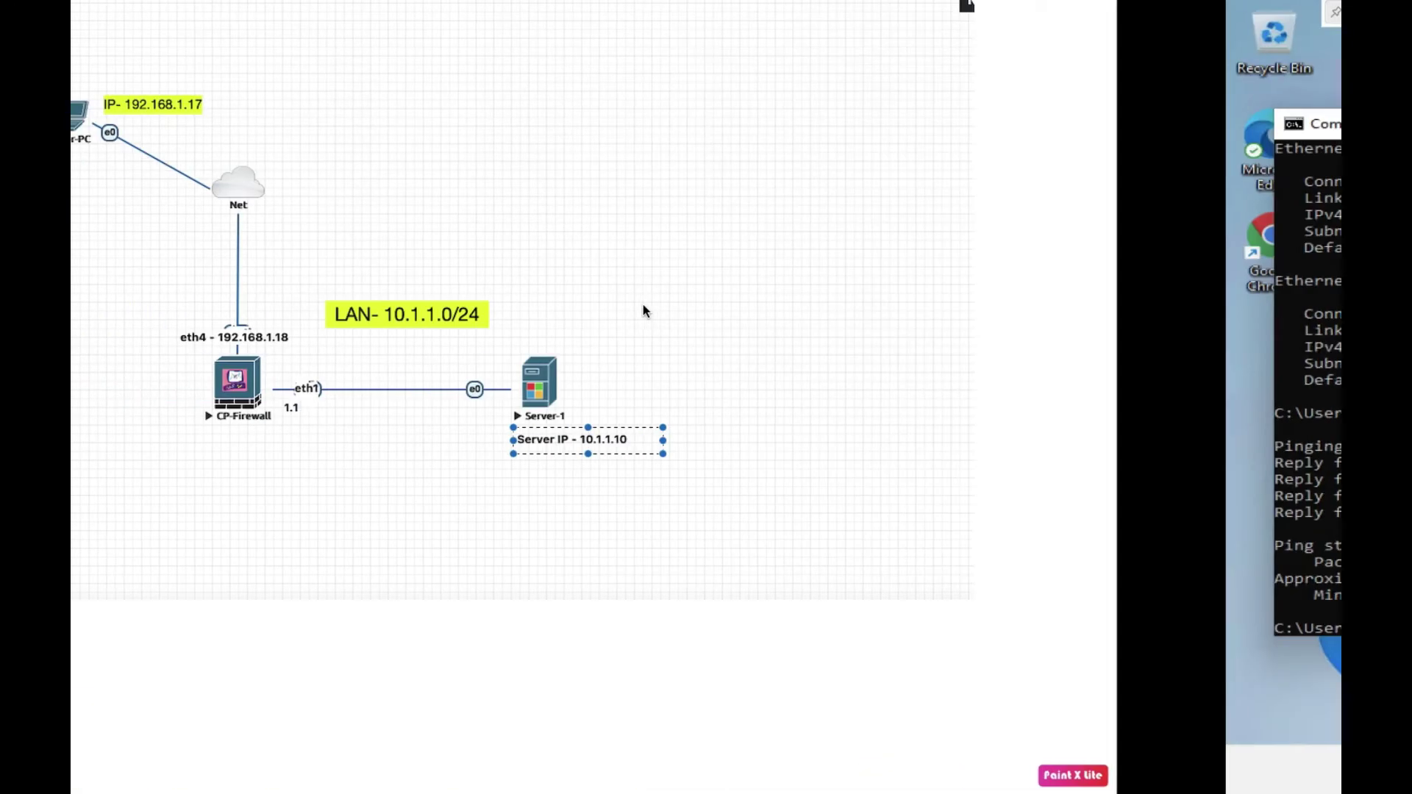
{"action": "key", "text": "ctrl+Right"}
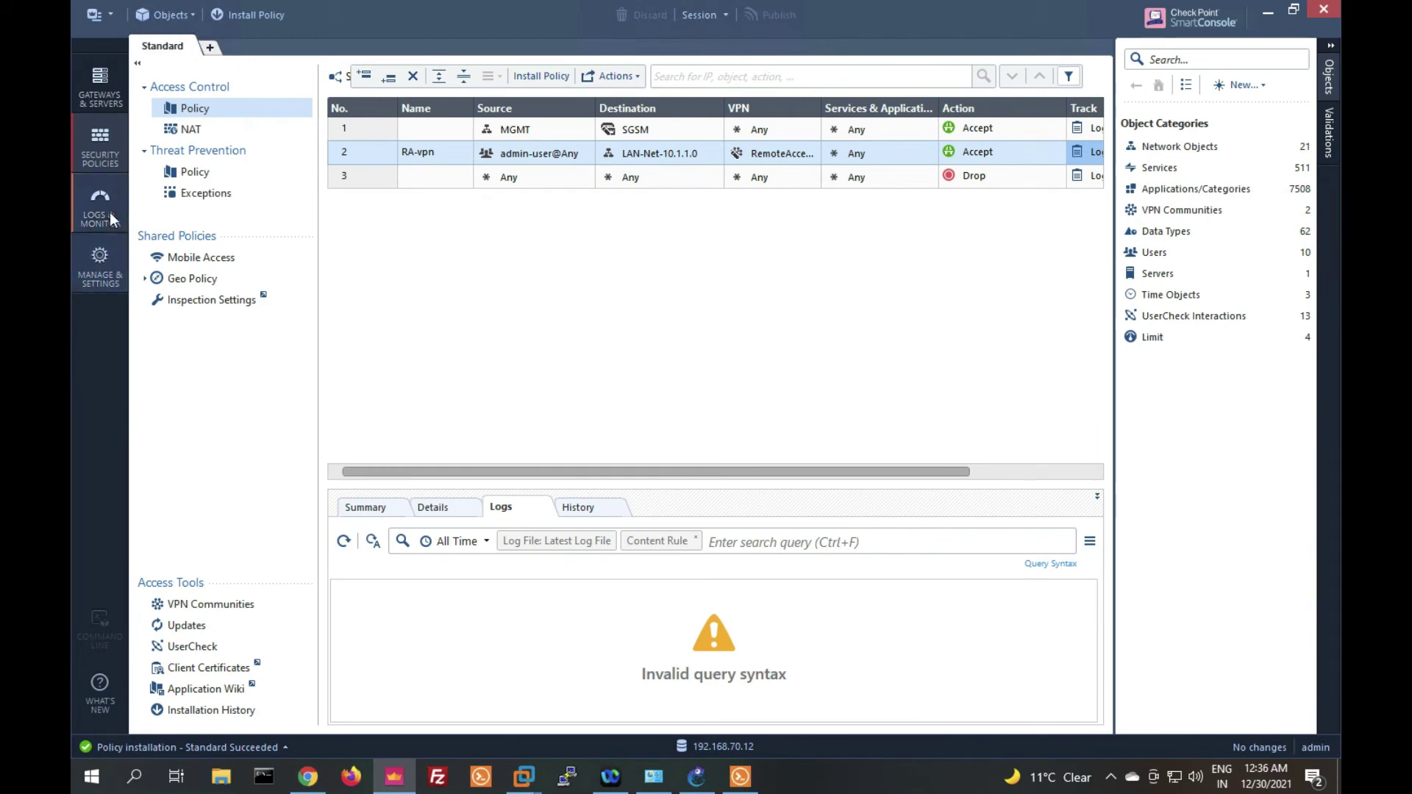
{"action": "left_click", "coordinate": [109, 212]}
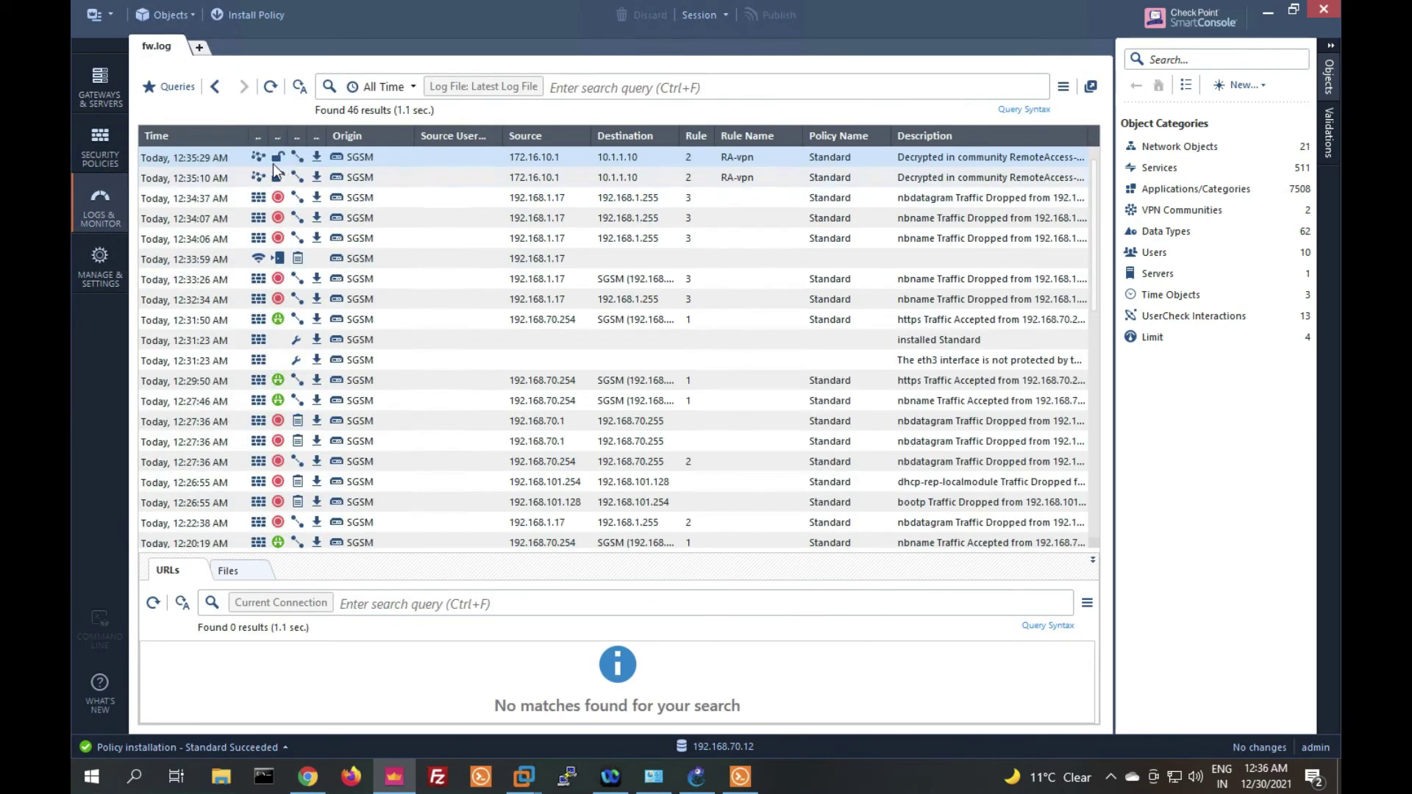
{"action": "double_click", "coordinate": [272, 160]}
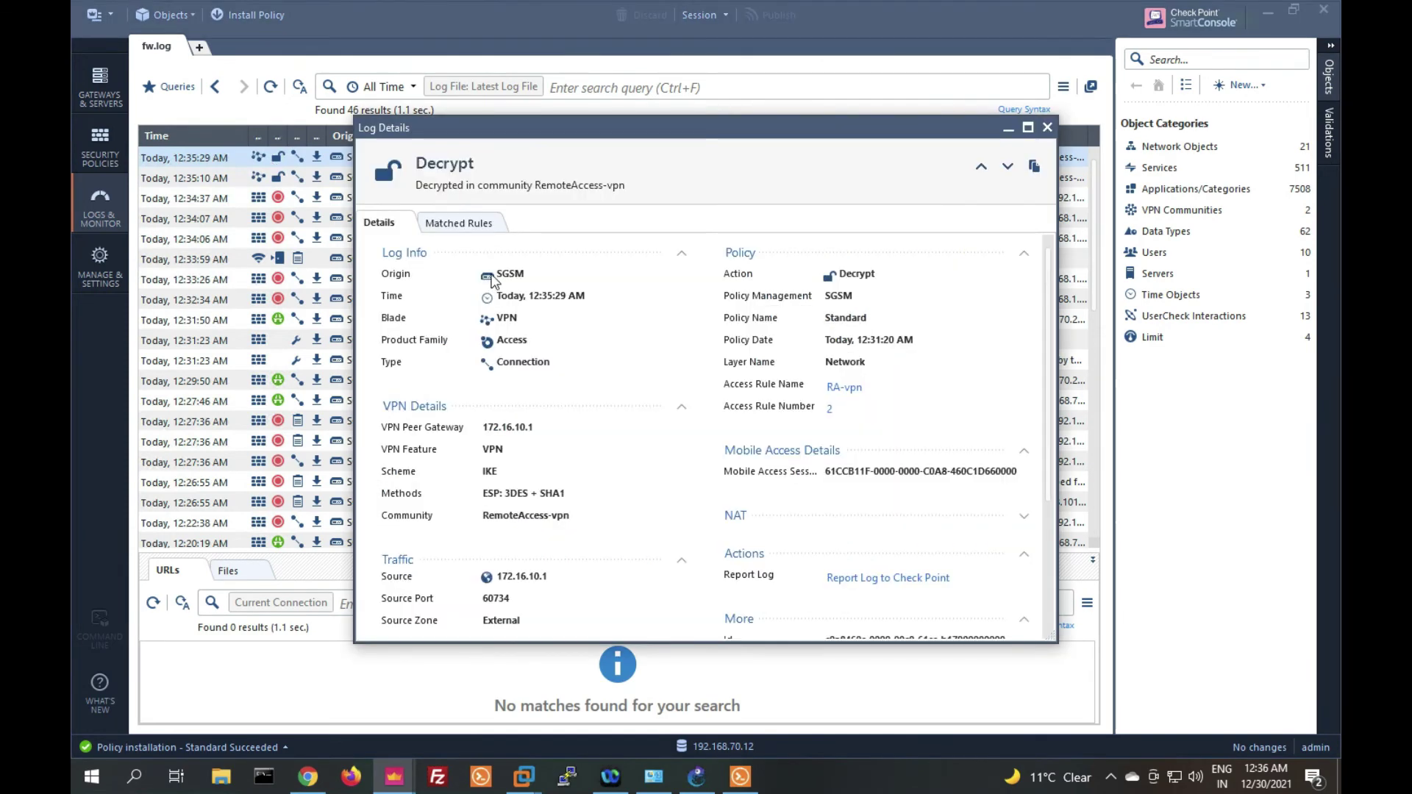
{"action": "left_click_drag", "start_coordinate": [532, 281], "coordinate": [479, 341]}
{"action": "left_click_drag", "start_coordinate": [536, 430], "coordinate": [477, 434]}
{"action": "left_click_drag", "start_coordinate": [510, 448], "coordinate": [478, 474]}
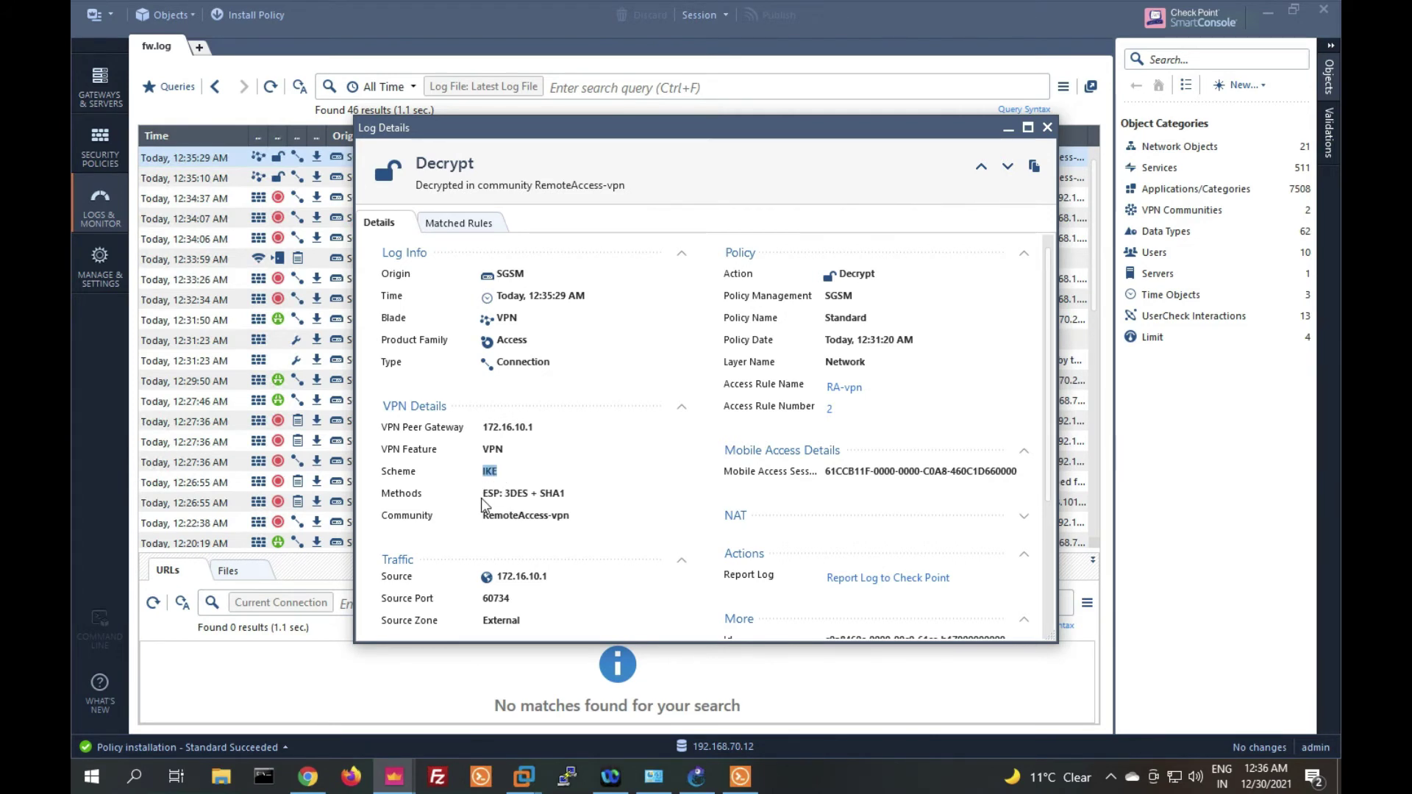
{"action": "left_click", "coordinate": [583, 492]}
Highlight the RemoteAccess-vpn community and source 172.16.10.1, view NAT details, then return to the rulebase.
{"action": "left_click_drag", "start_coordinate": [486, 520], "coordinate": [619, 521]}
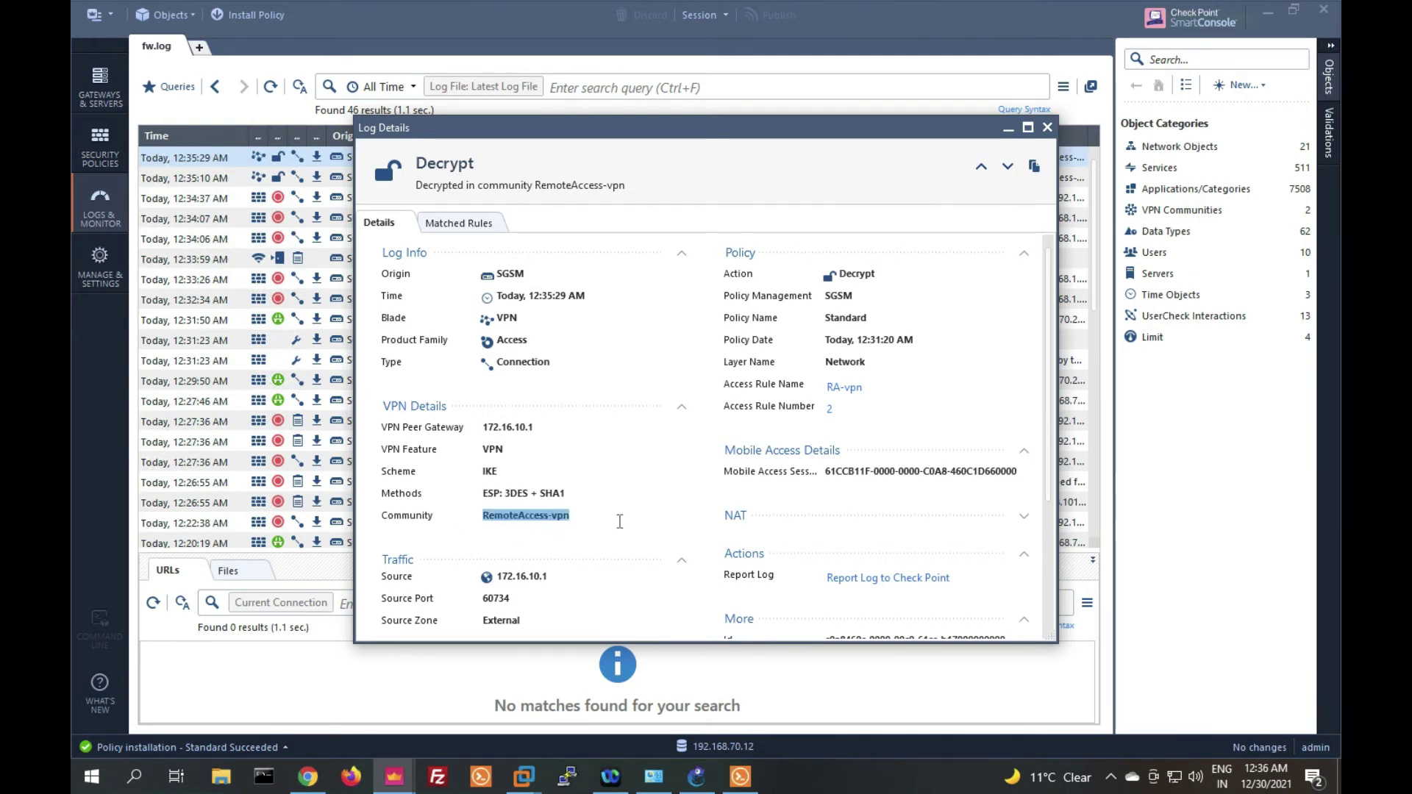
{"action": "scroll", "coordinate": [620, 521], "scroll_direction": "down", "scroll_amount": 3}
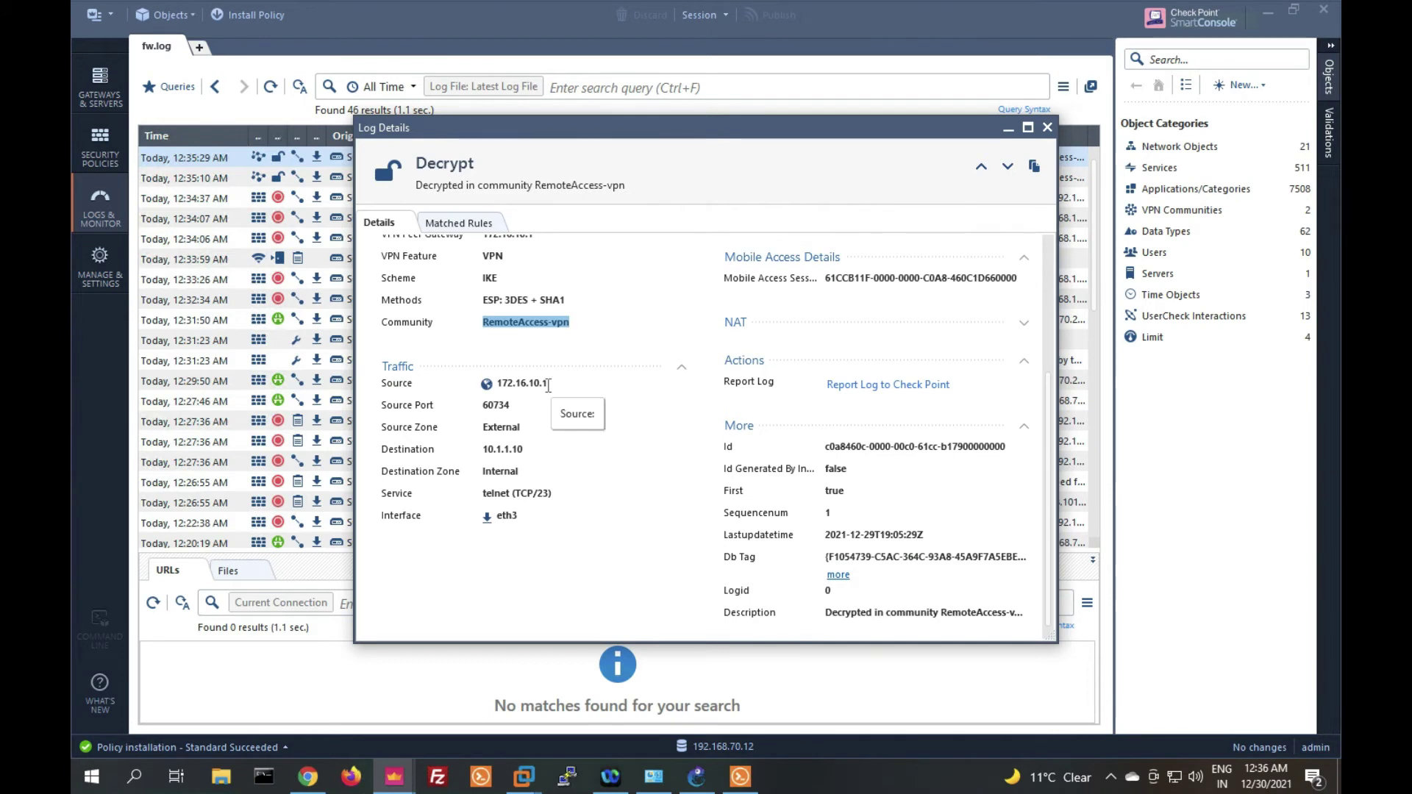
{"action": "left_click_drag", "start_coordinate": [550, 383], "coordinate": [484, 379]}
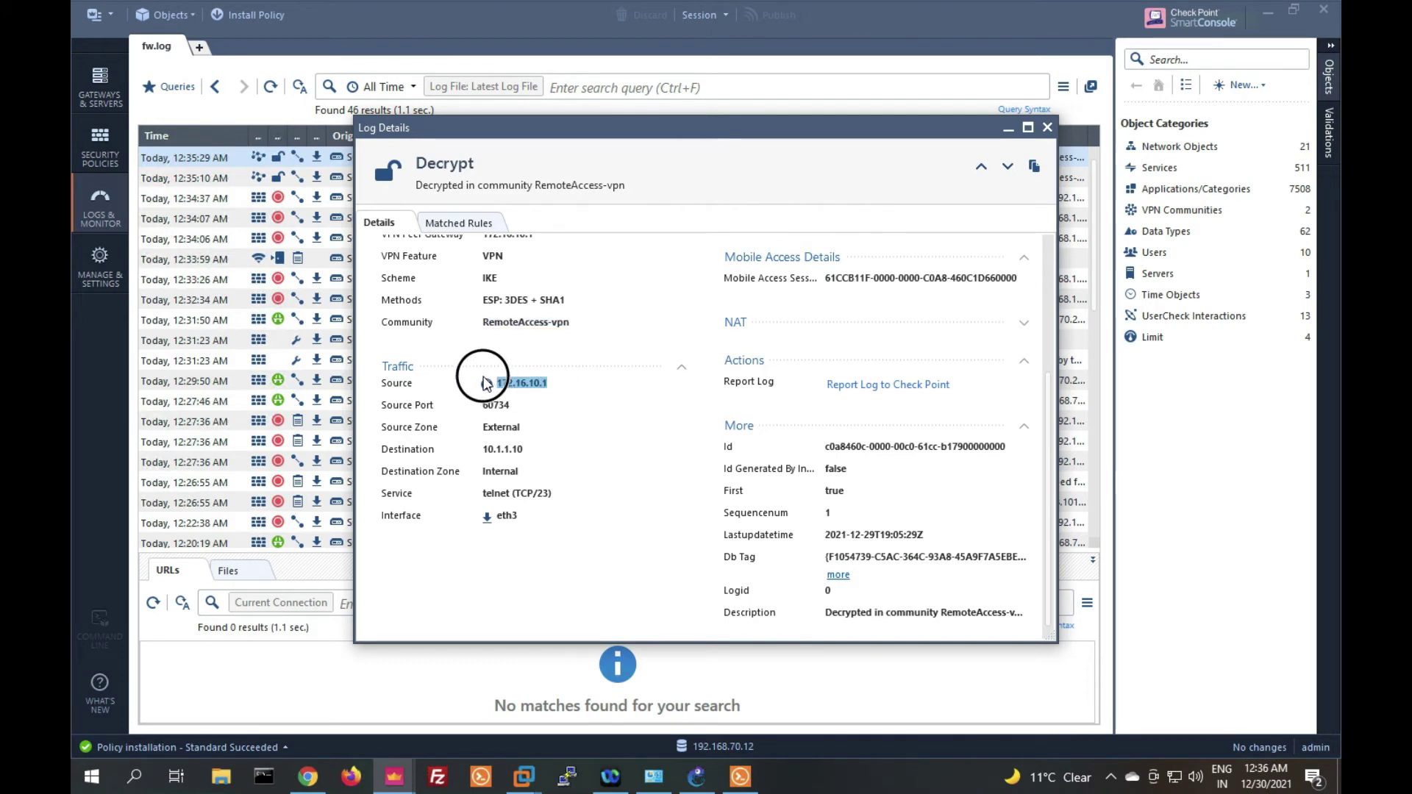
{"action": "left_click", "coordinate": [484, 448]}
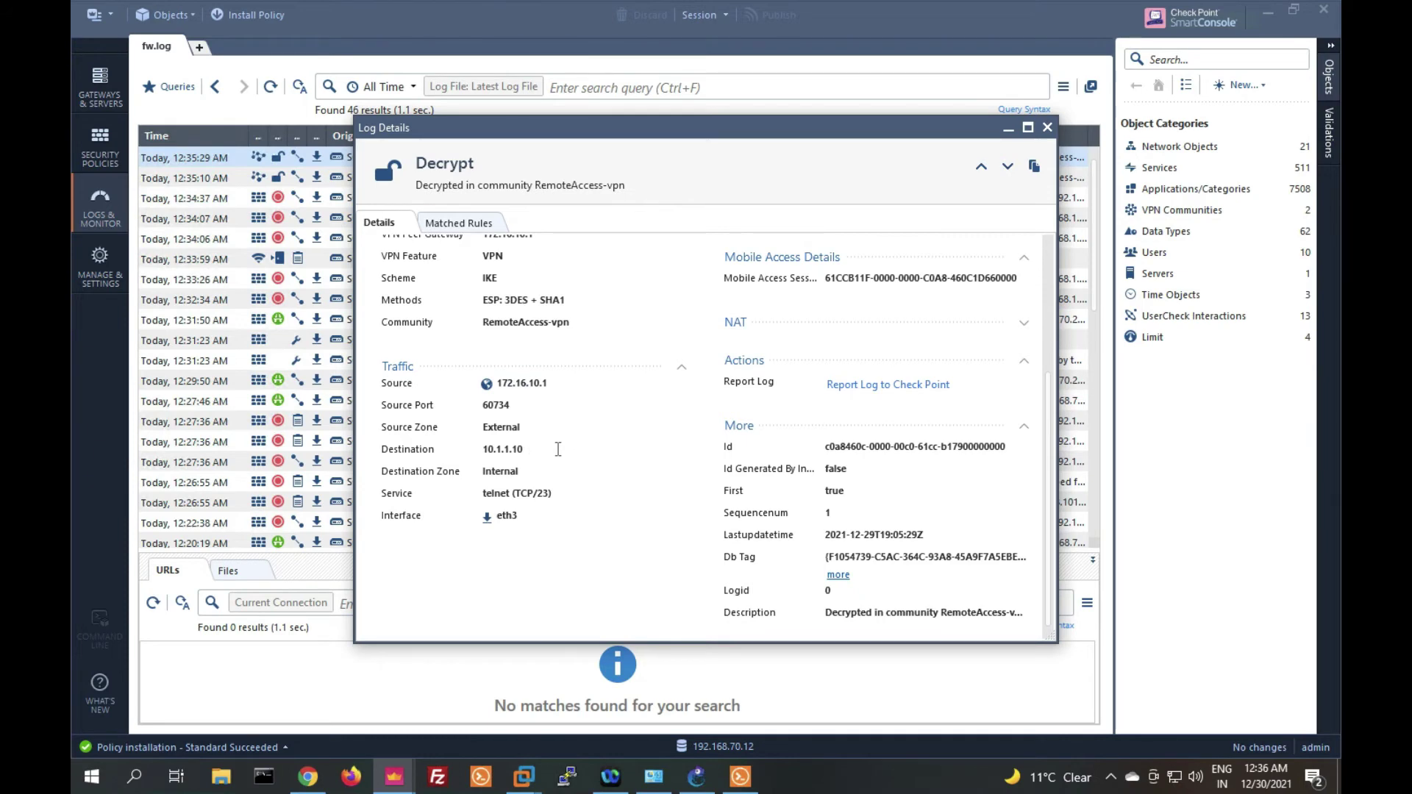
{"action": "left_click_drag", "start_coordinate": [500, 498], "coordinate": [564, 498]}
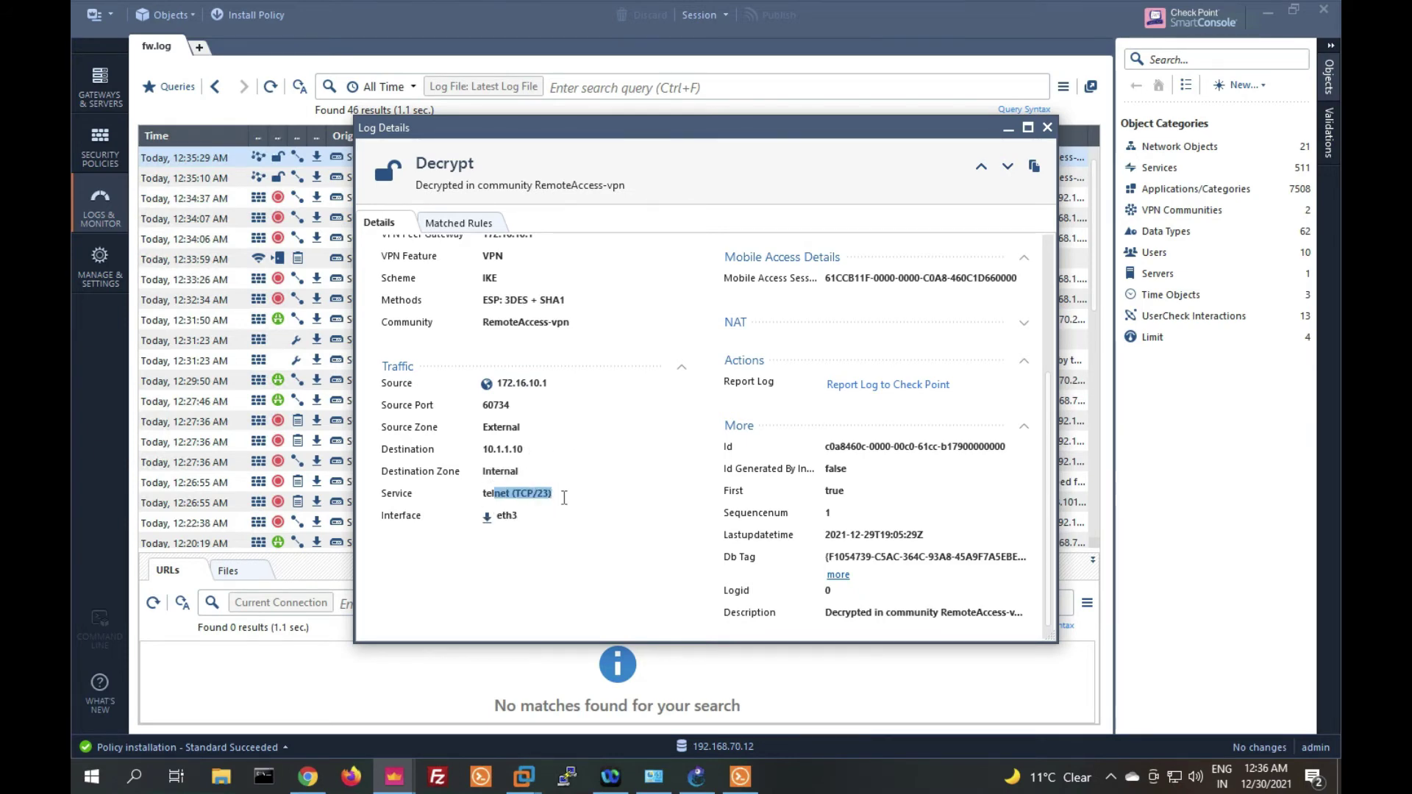
{"action": "scroll", "coordinate": [564, 498], "scroll_direction": "up", "scroll_amount": 3}
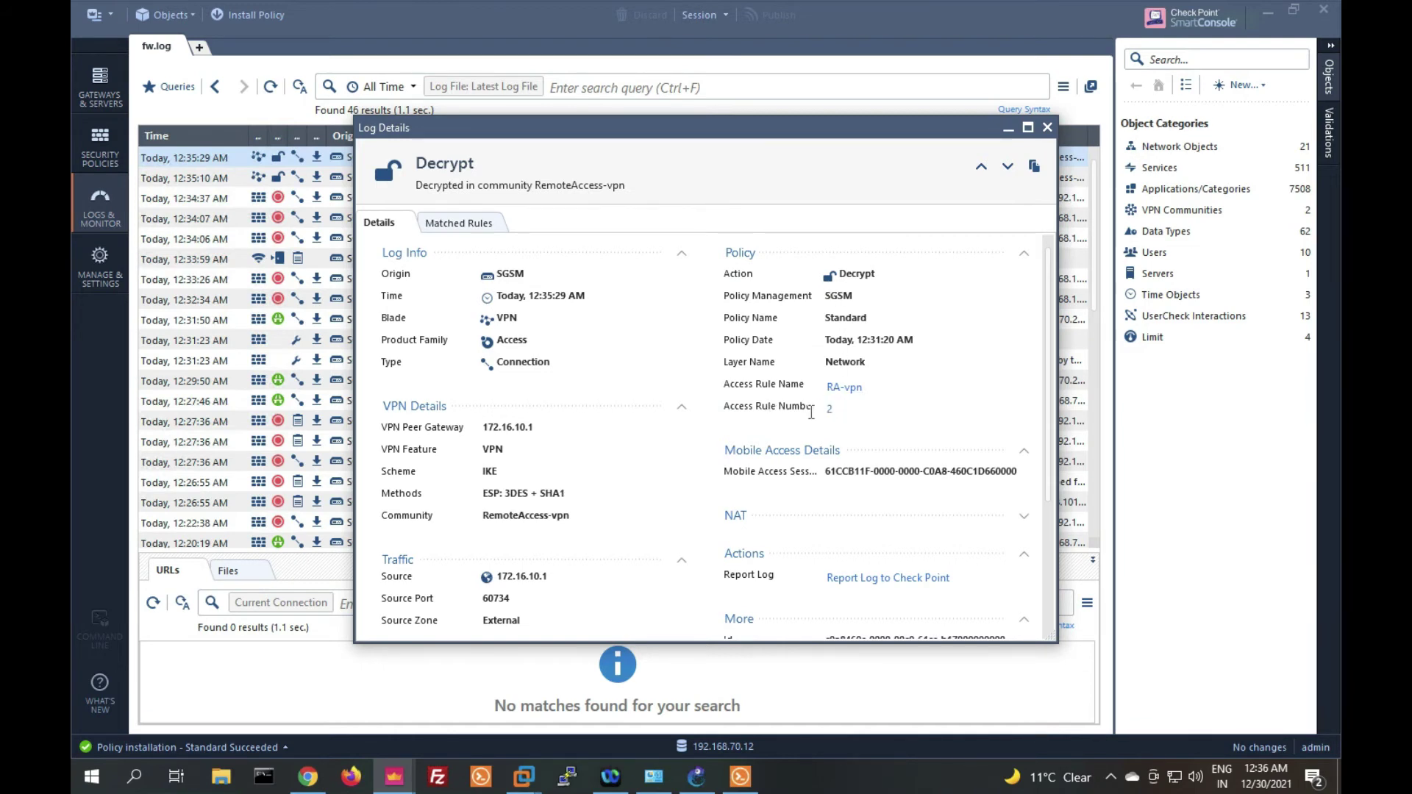
{"action": "scroll", "coordinate": [828, 456], "scroll_direction": "down", "scroll_amount": 3}
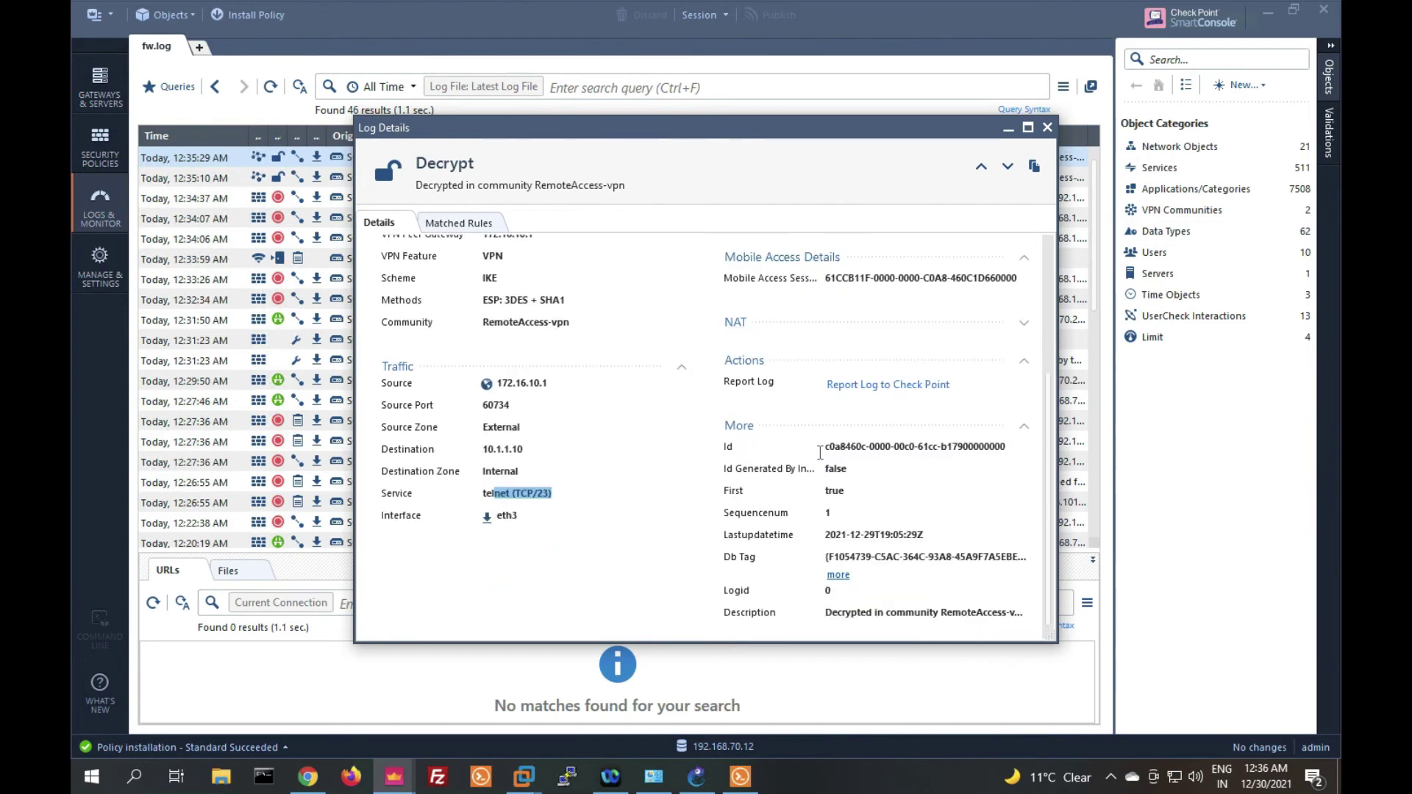
{"action": "left_click", "coordinate": [991, 330]}
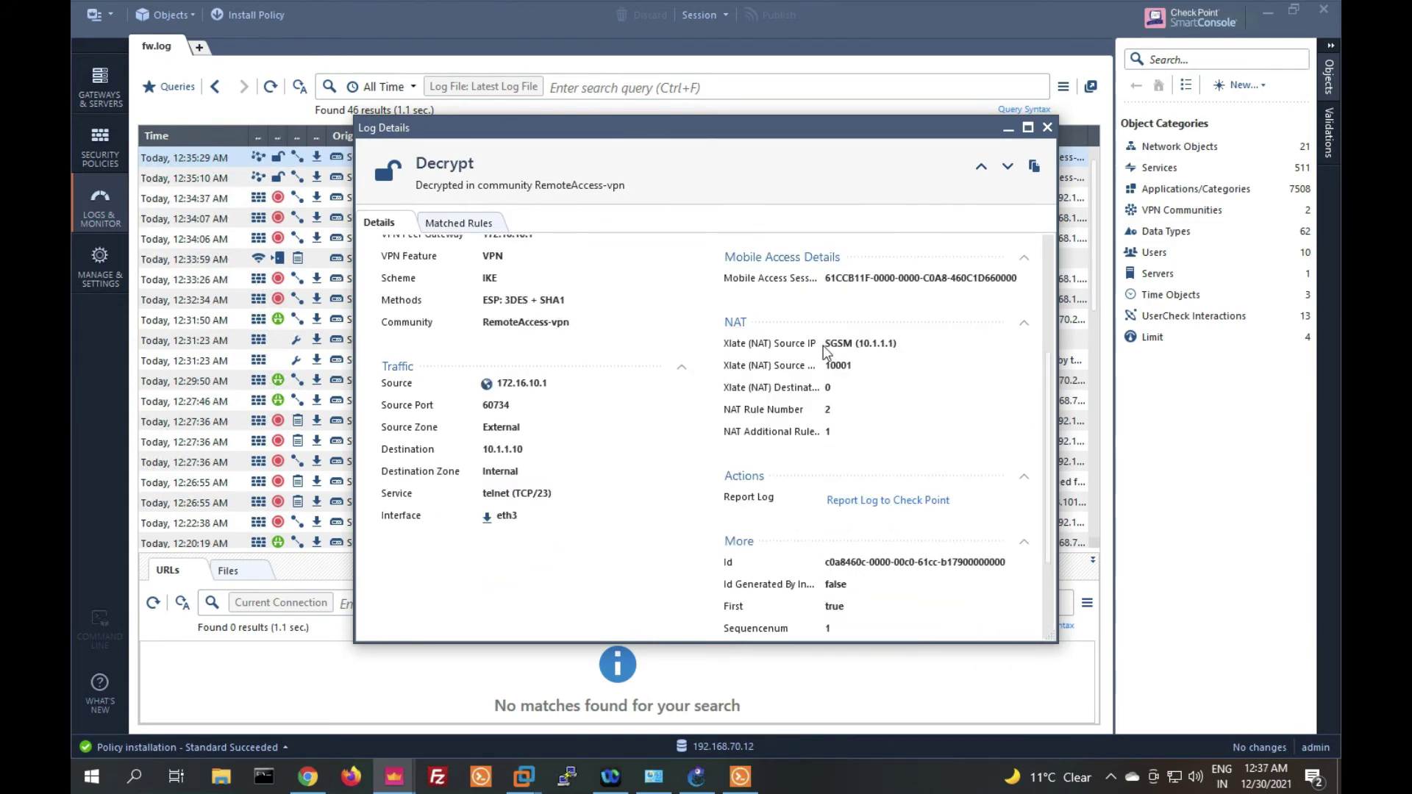
{"action": "left_click", "coordinate": [105, 143]}
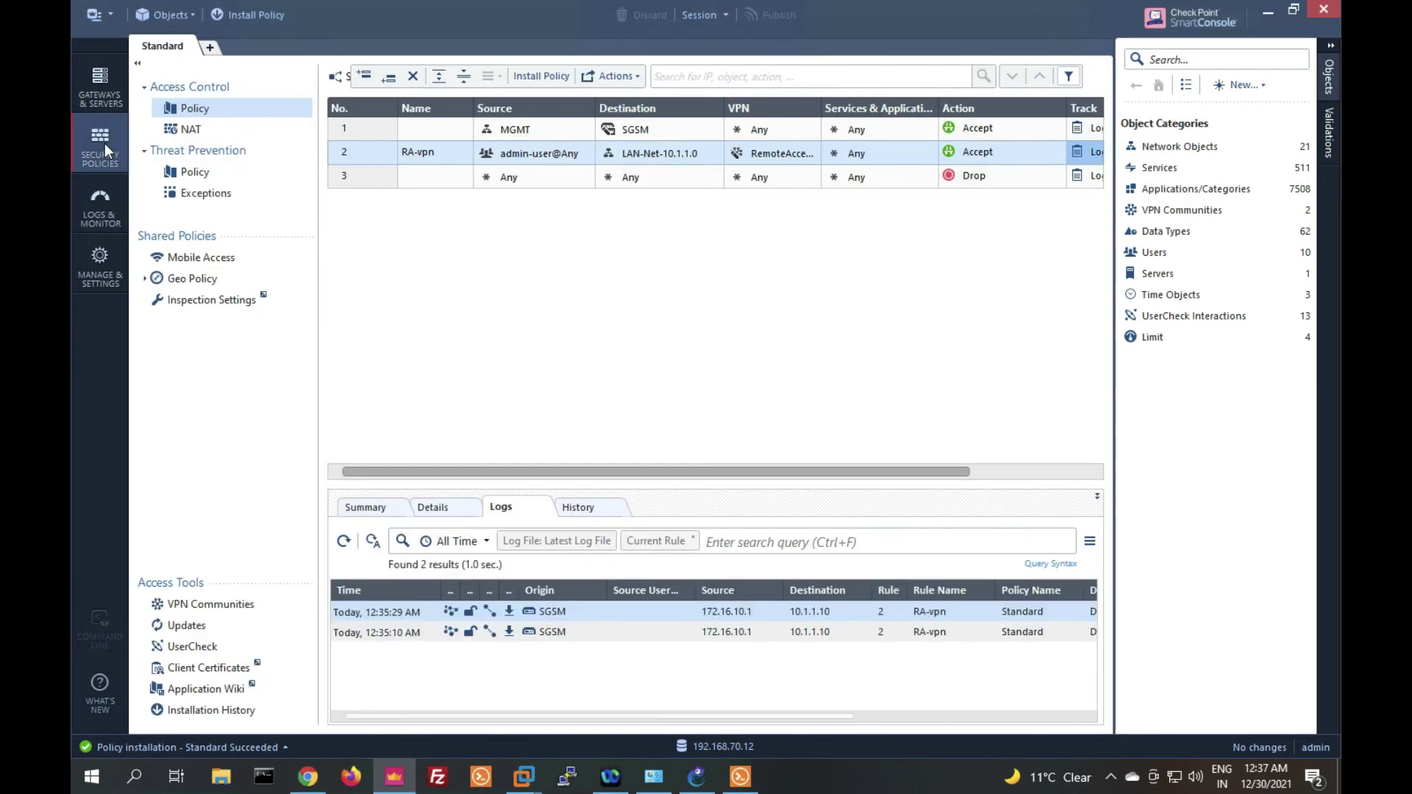
List all Users objects, then go back to the User Groups, Users and User Templates subcategories.
{"action": "left_click", "coordinate": [1156, 253]}
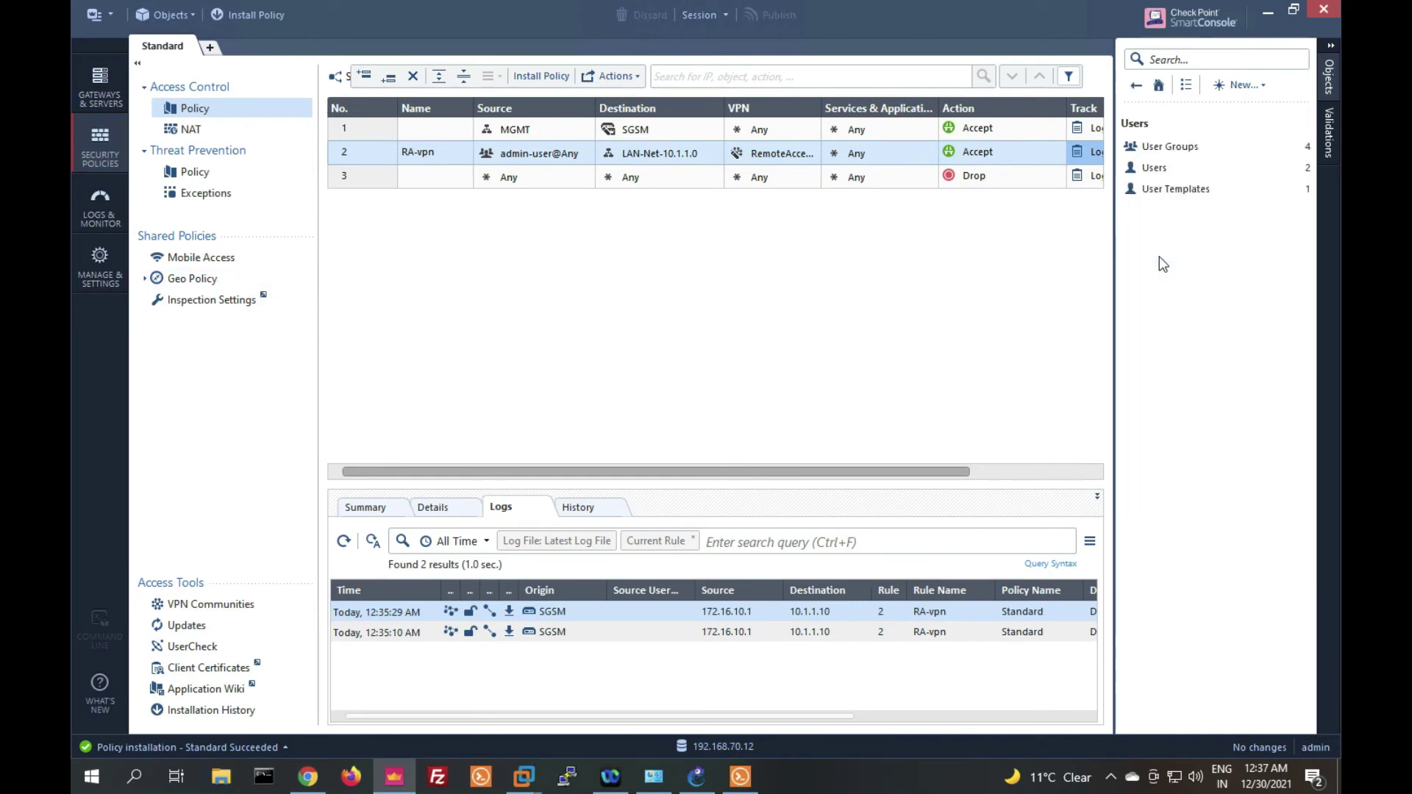
{"action": "left_click", "coordinate": [1141, 172]}
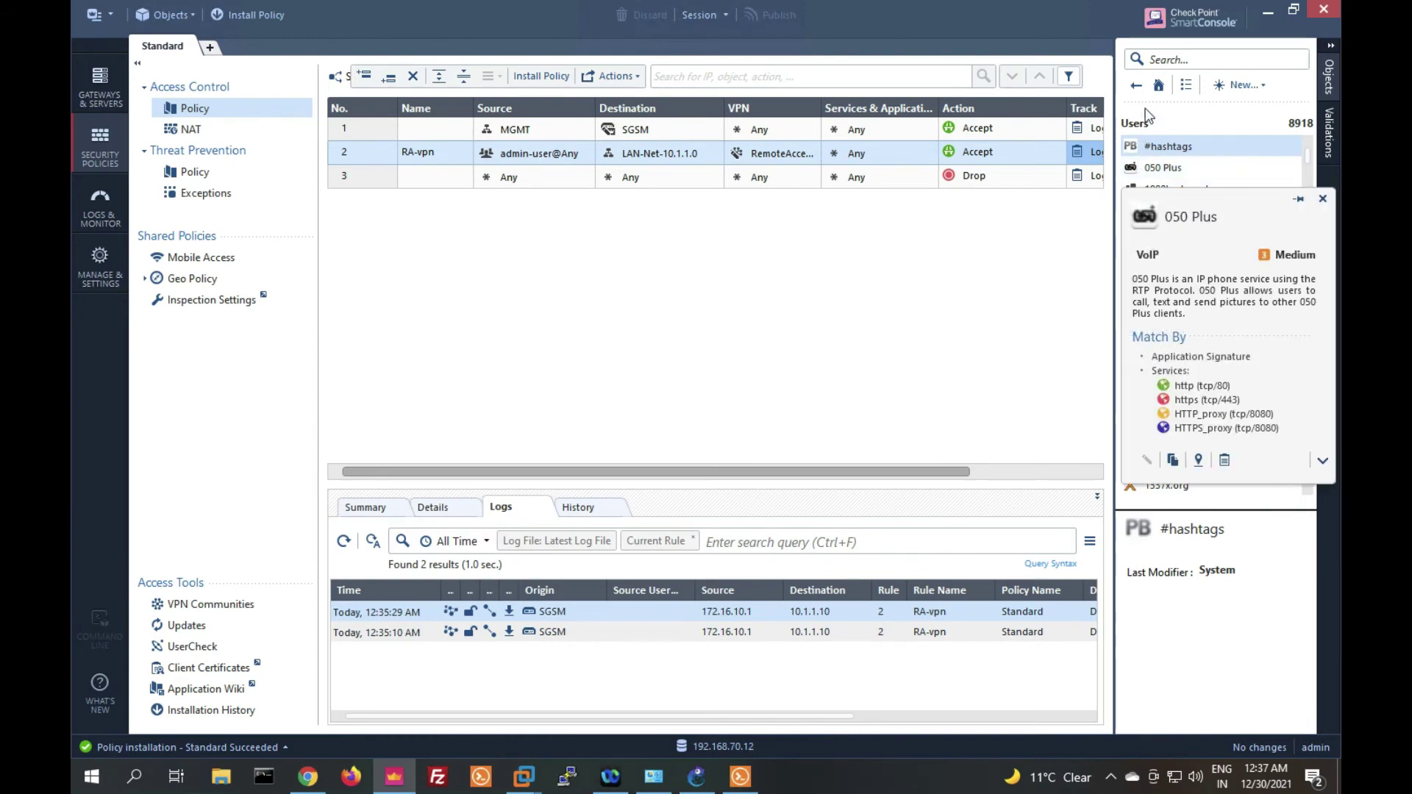
{"action": "left_click", "coordinate": [1136, 86]}
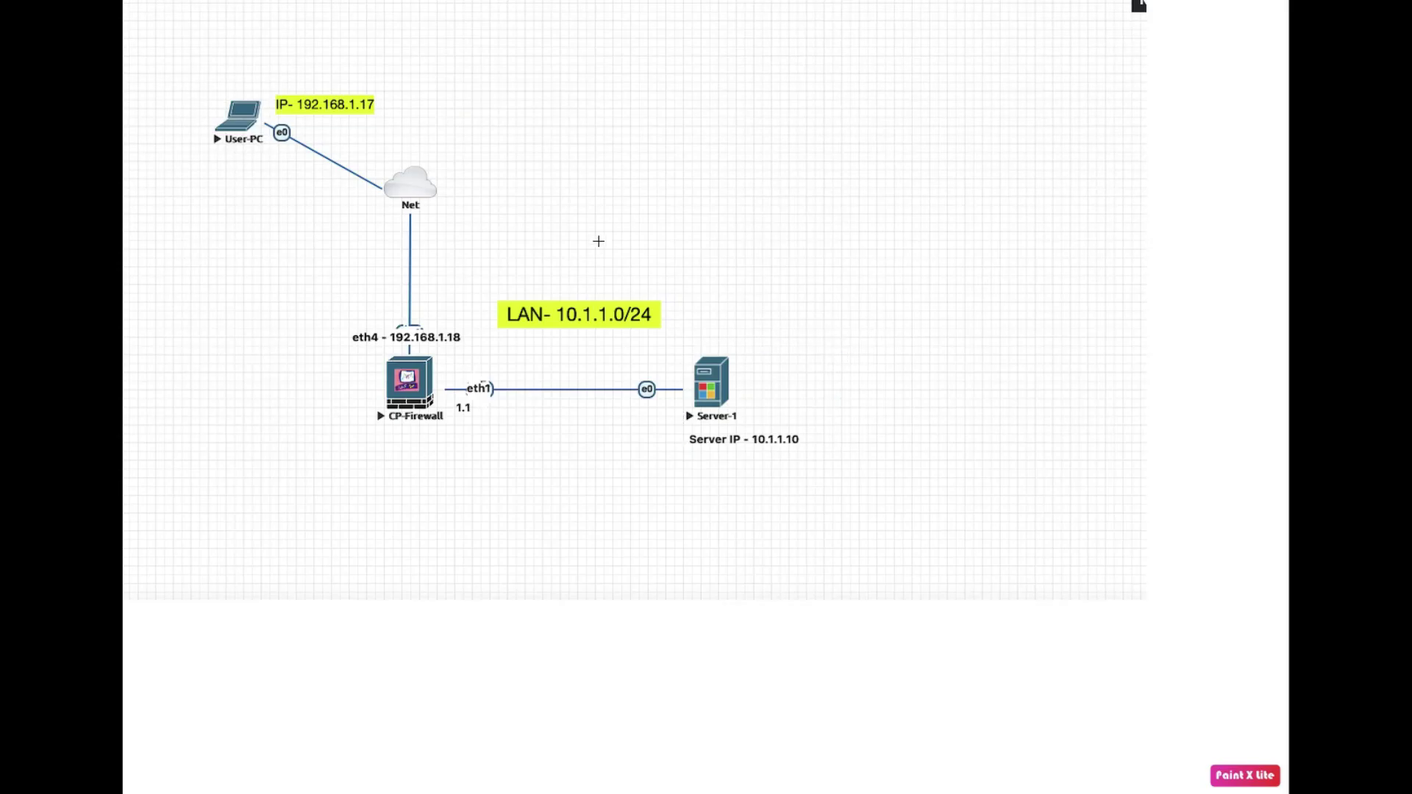
Outline Server-1 and its 10.1.1.10 label on the Paint X Lite diagram, then return to SmartConsole.
{"action": "left_click_drag", "start_coordinate": [669, 304], "coordinate": [824, 481]}
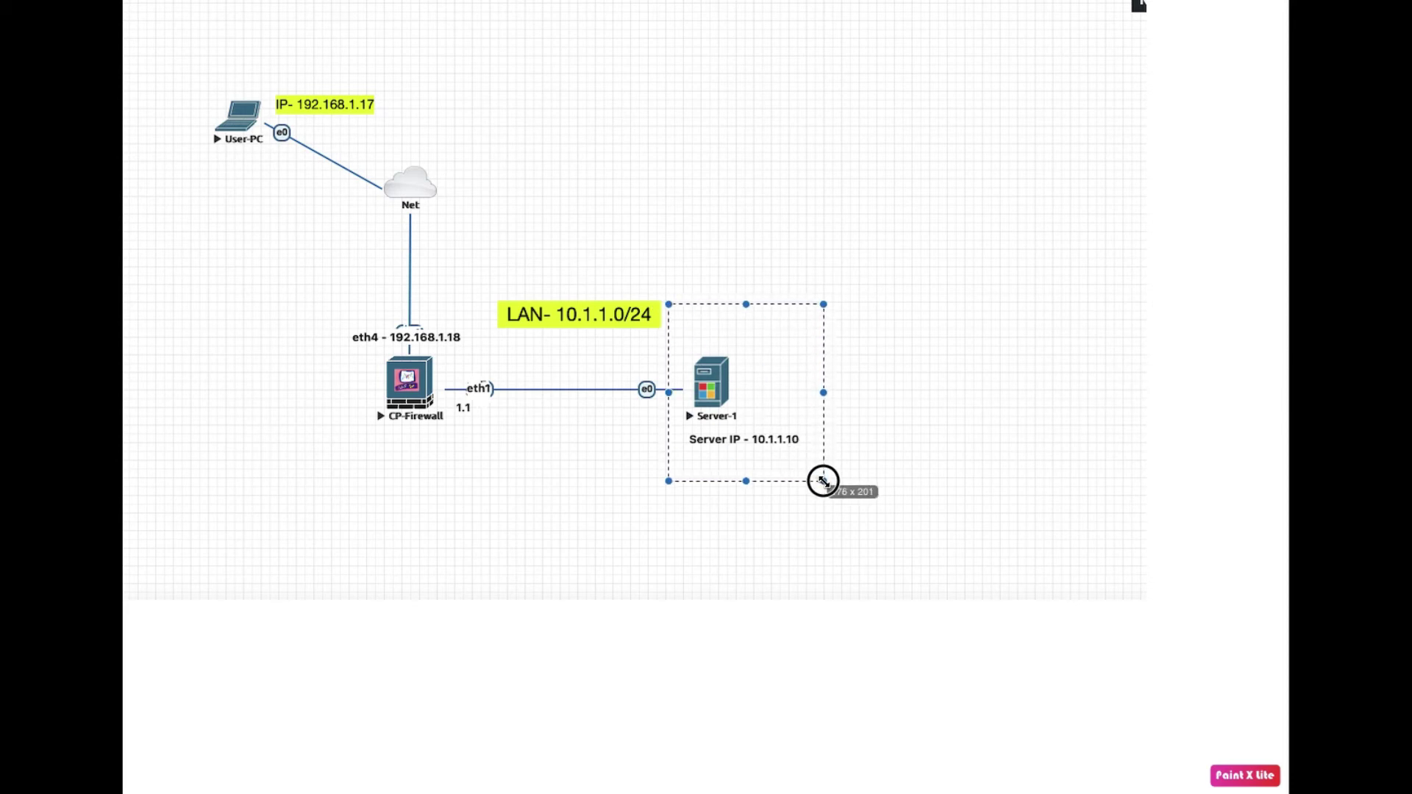
{"action": "left_click_drag", "start_coordinate": [823, 481], "coordinate": [825, 479]}
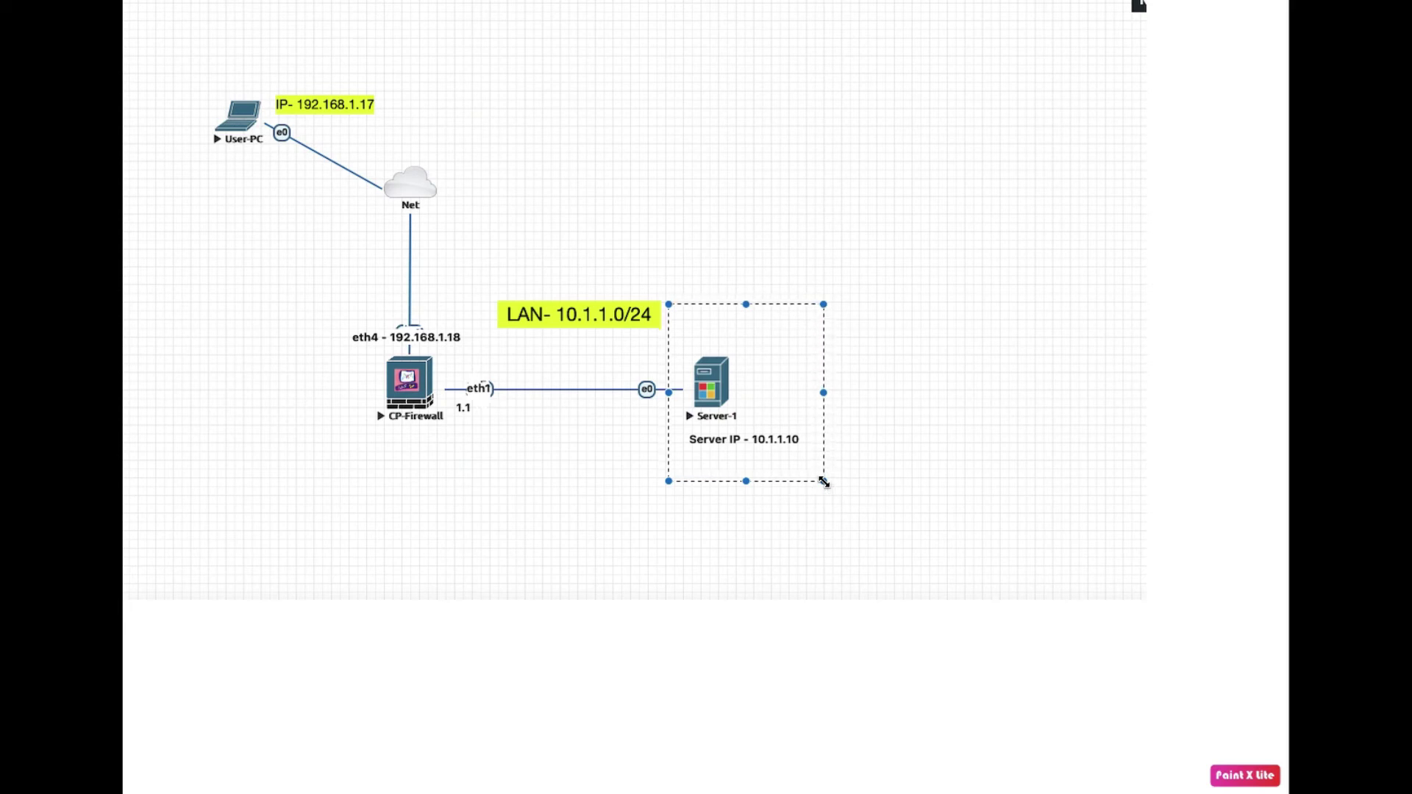
{"action": "left_click", "coordinate": [531, 262]}
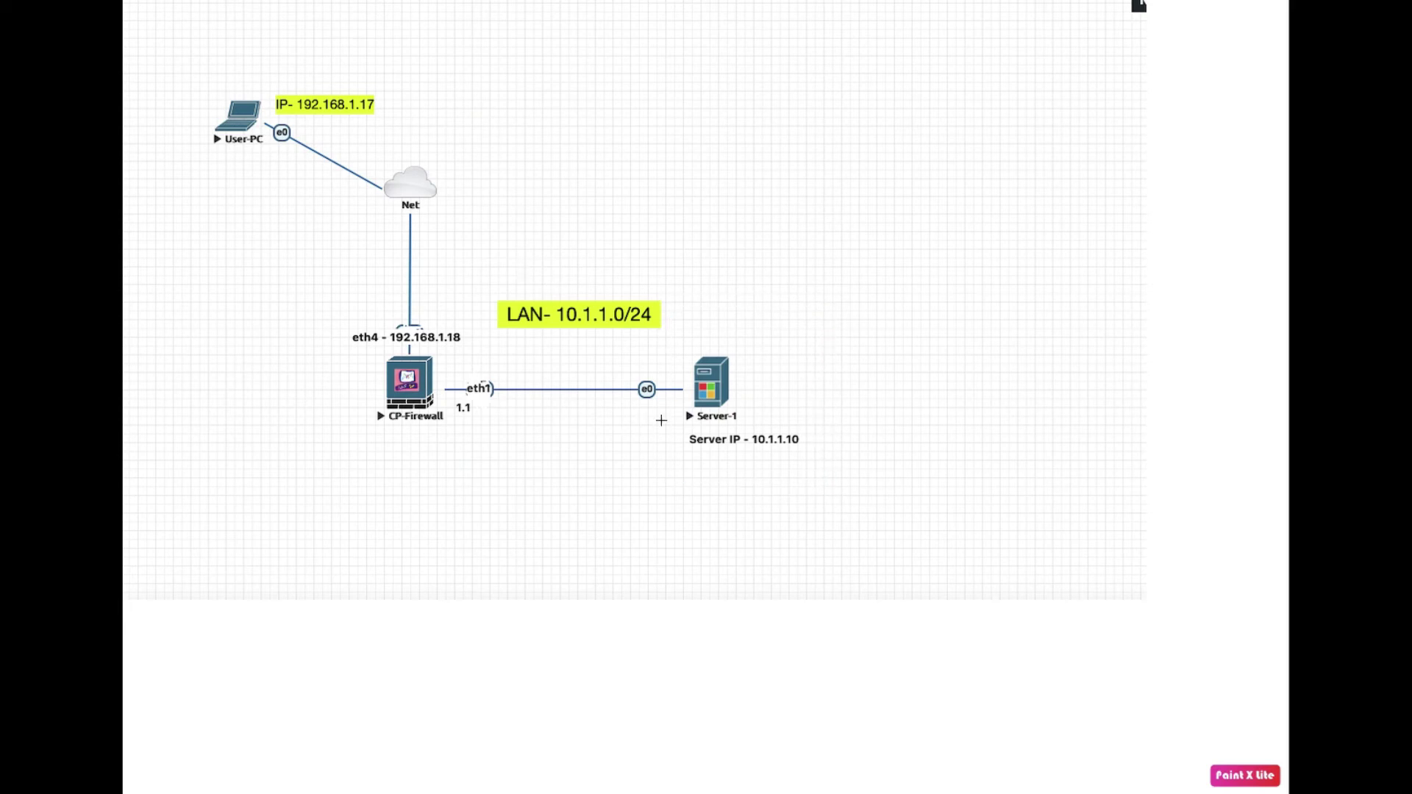
{"action": "left_click_drag", "start_coordinate": [677, 344], "coordinate": [841, 475]}
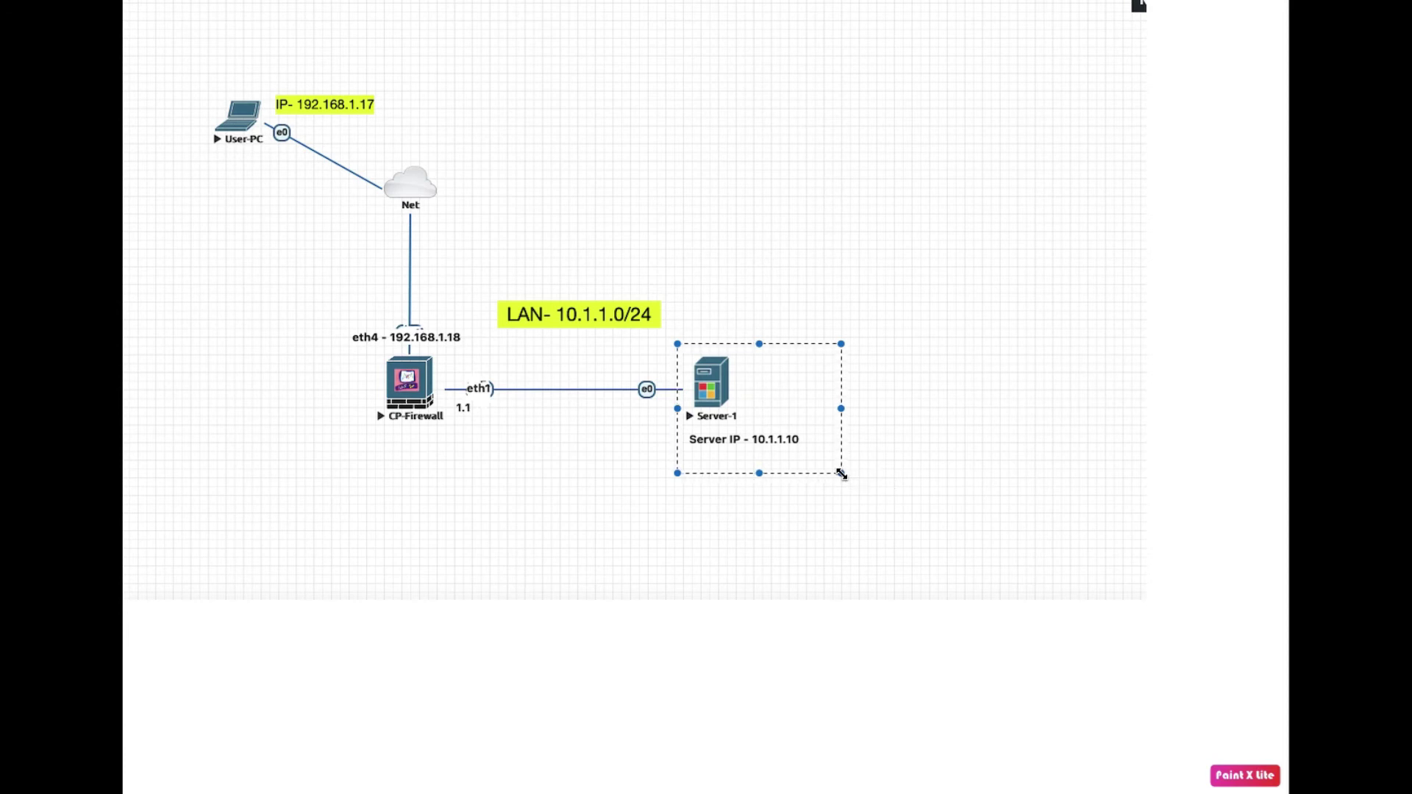
{"action": "key", "text": "ctrl+Right"}
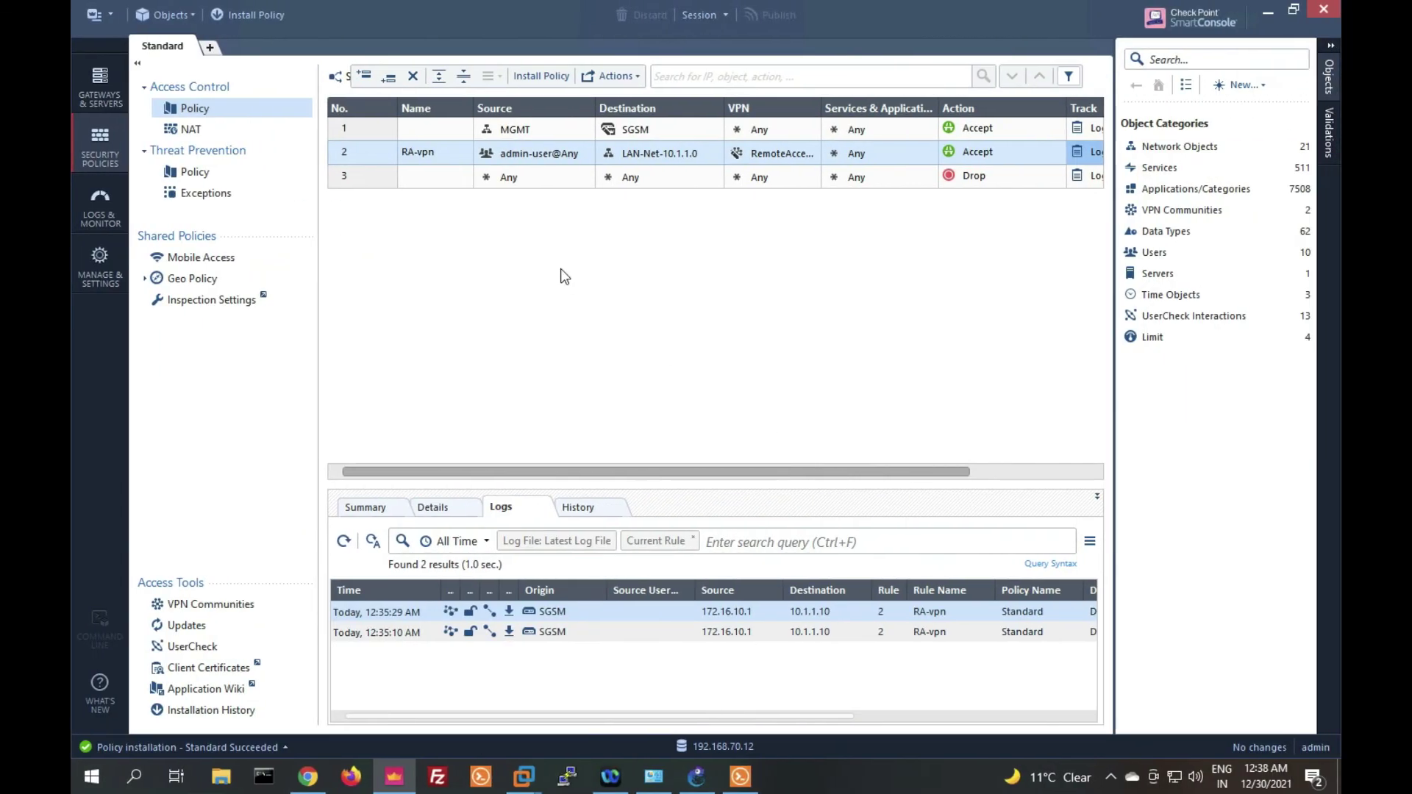
Insert a new rule below rule 2 and name it Sales-group.
{"action": "right_click", "coordinate": [445, 160]}
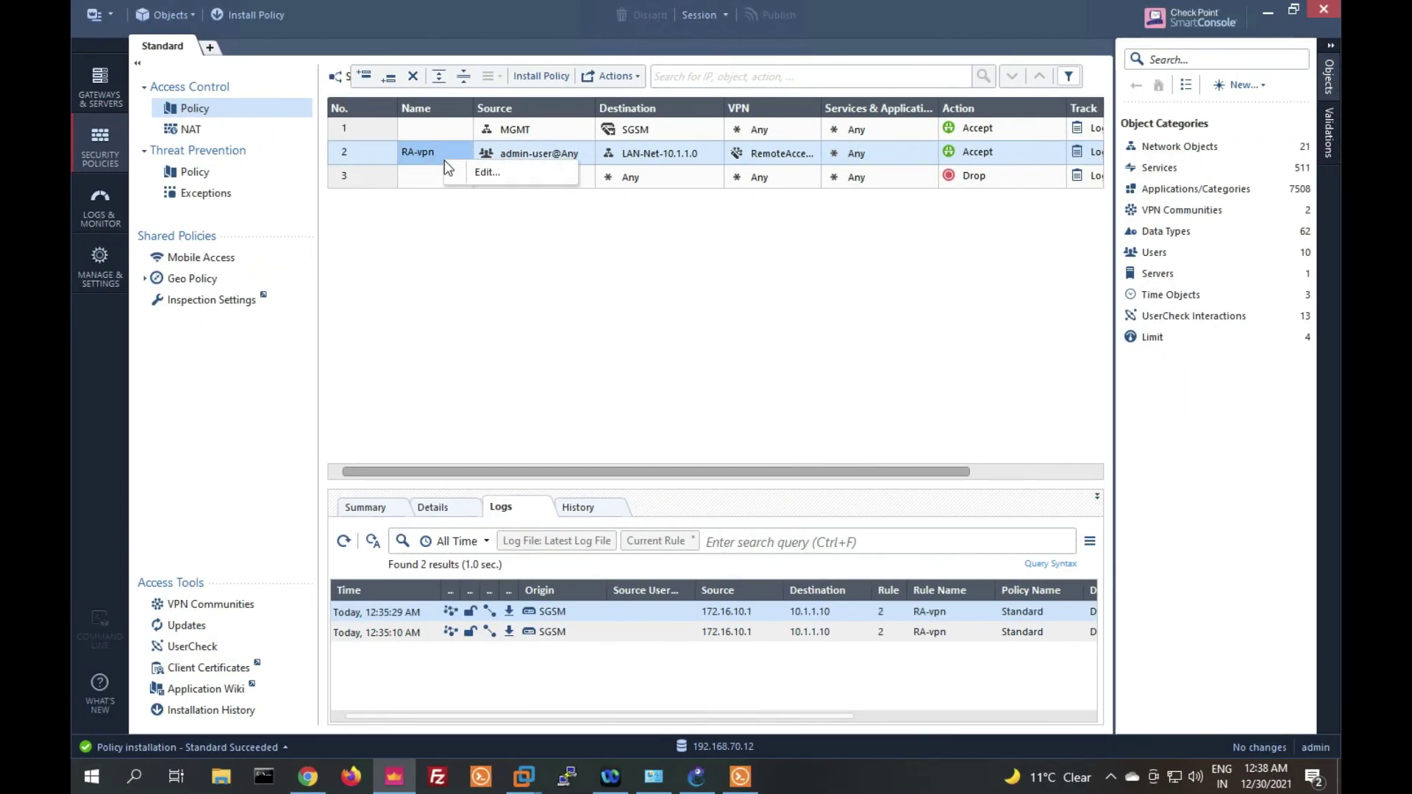
{"action": "right_click", "coordinate": [366, 156]}
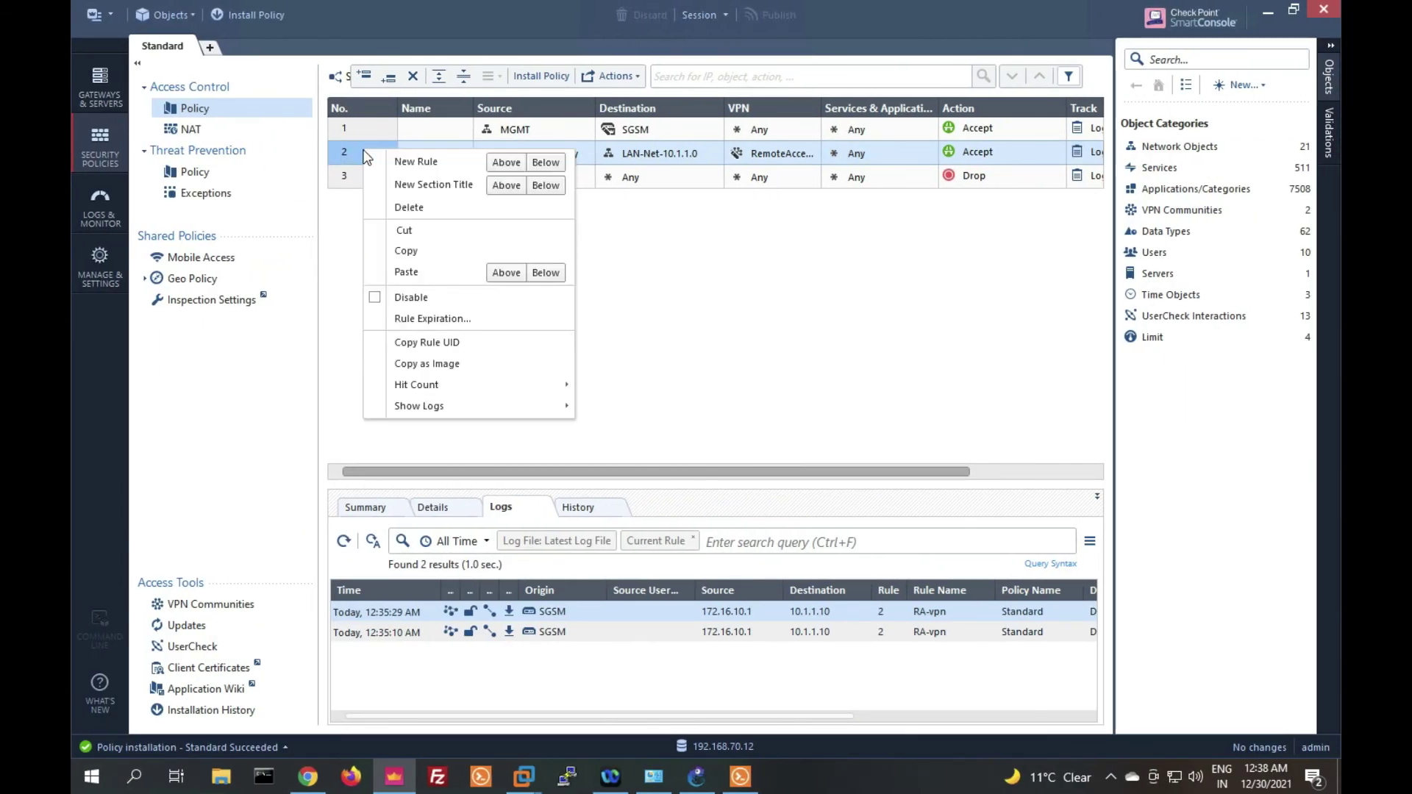
{"action": "left_click", "coordinate": [542, 163]}
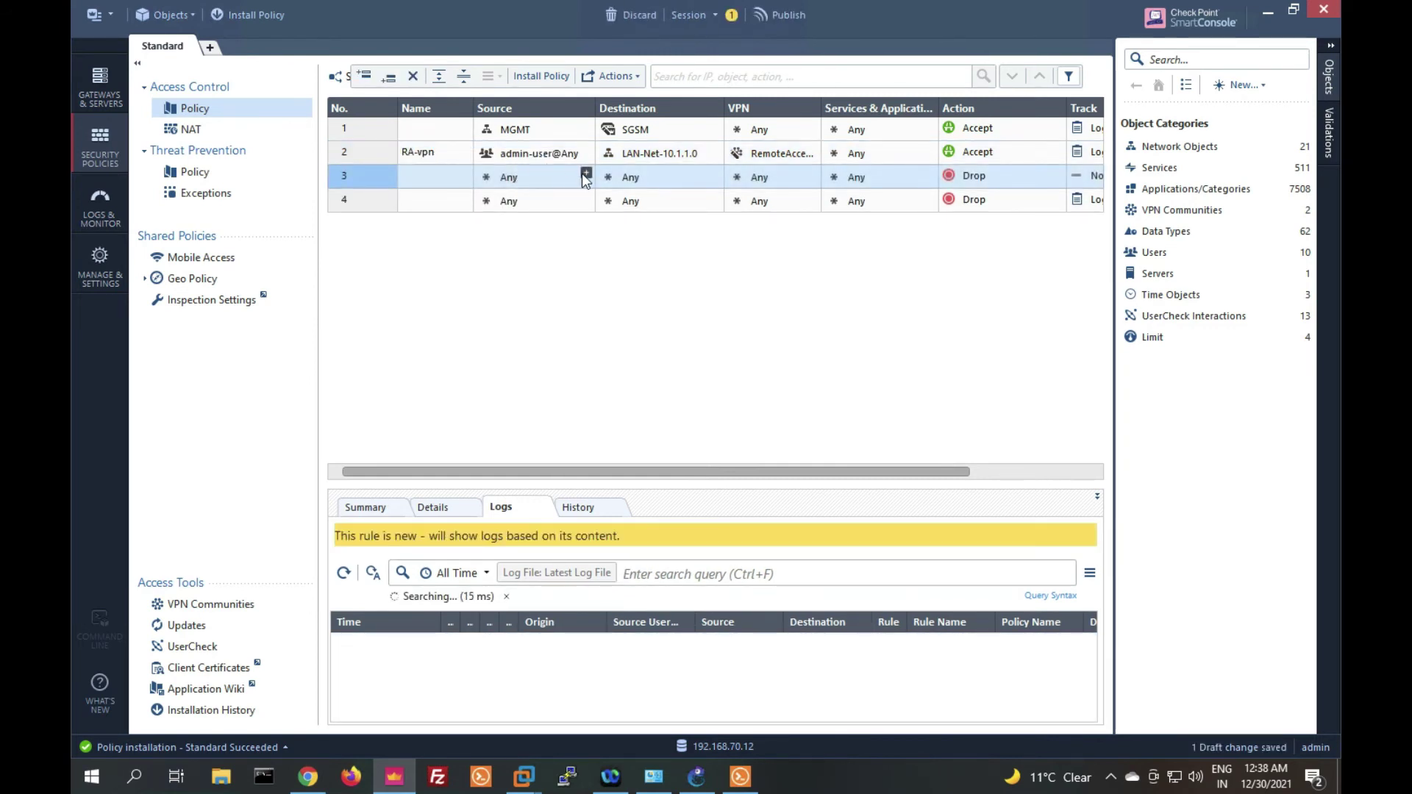
{"action": "left_click", "coordinate": [453, 180]}
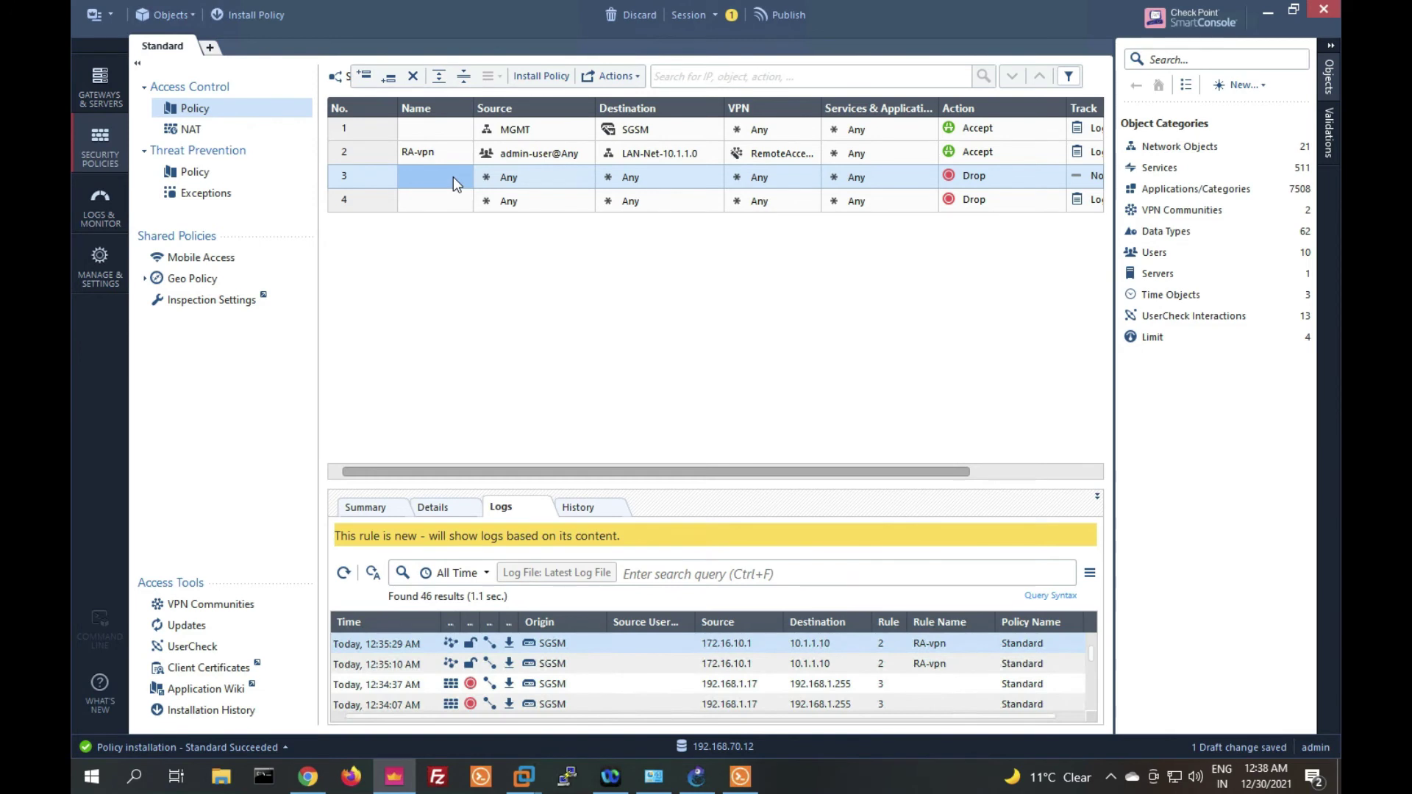
{"action": "right_click", "coordinate": [453, 176]}
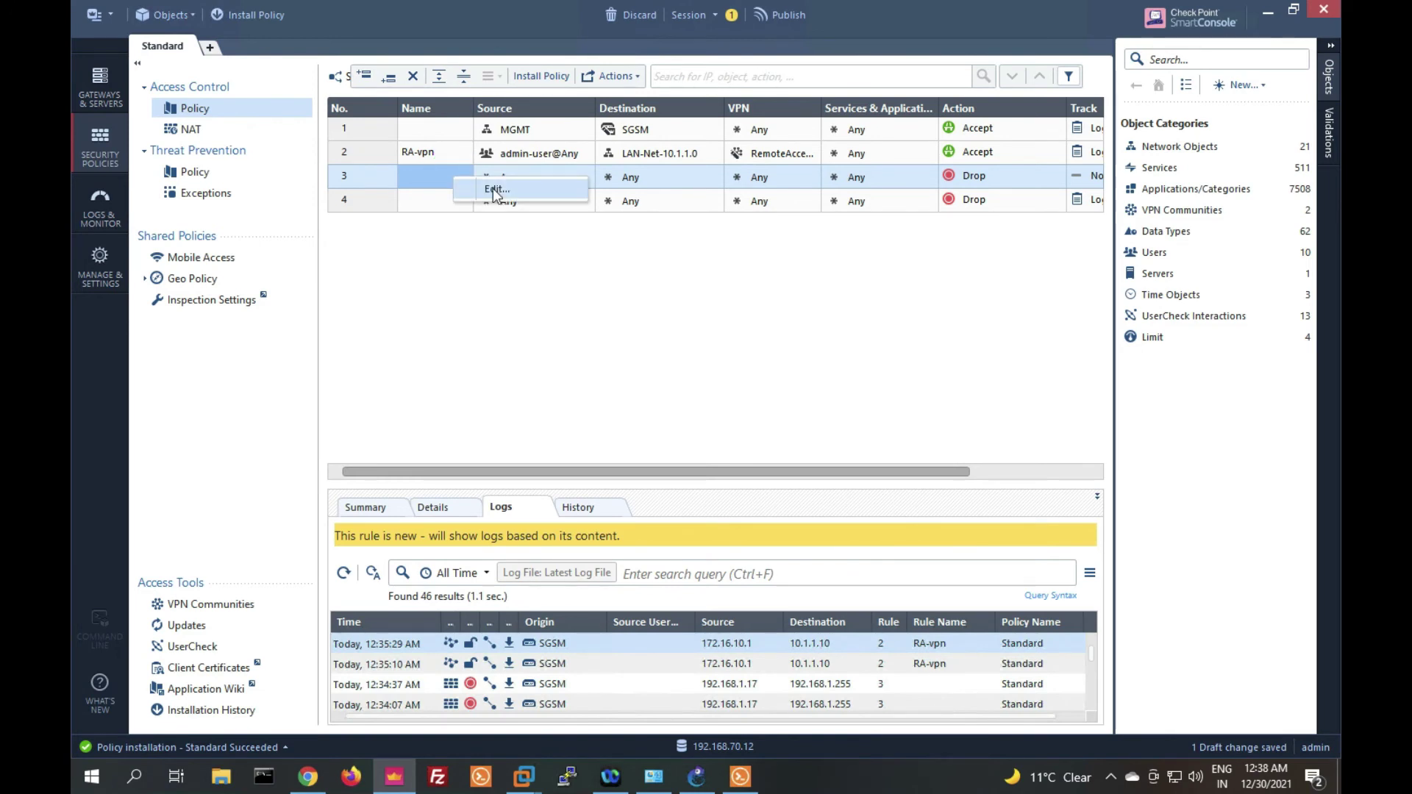
{"action": "left_click", "coordinate": [495, 190]}
{"action": "type", "text": "Sales-"}
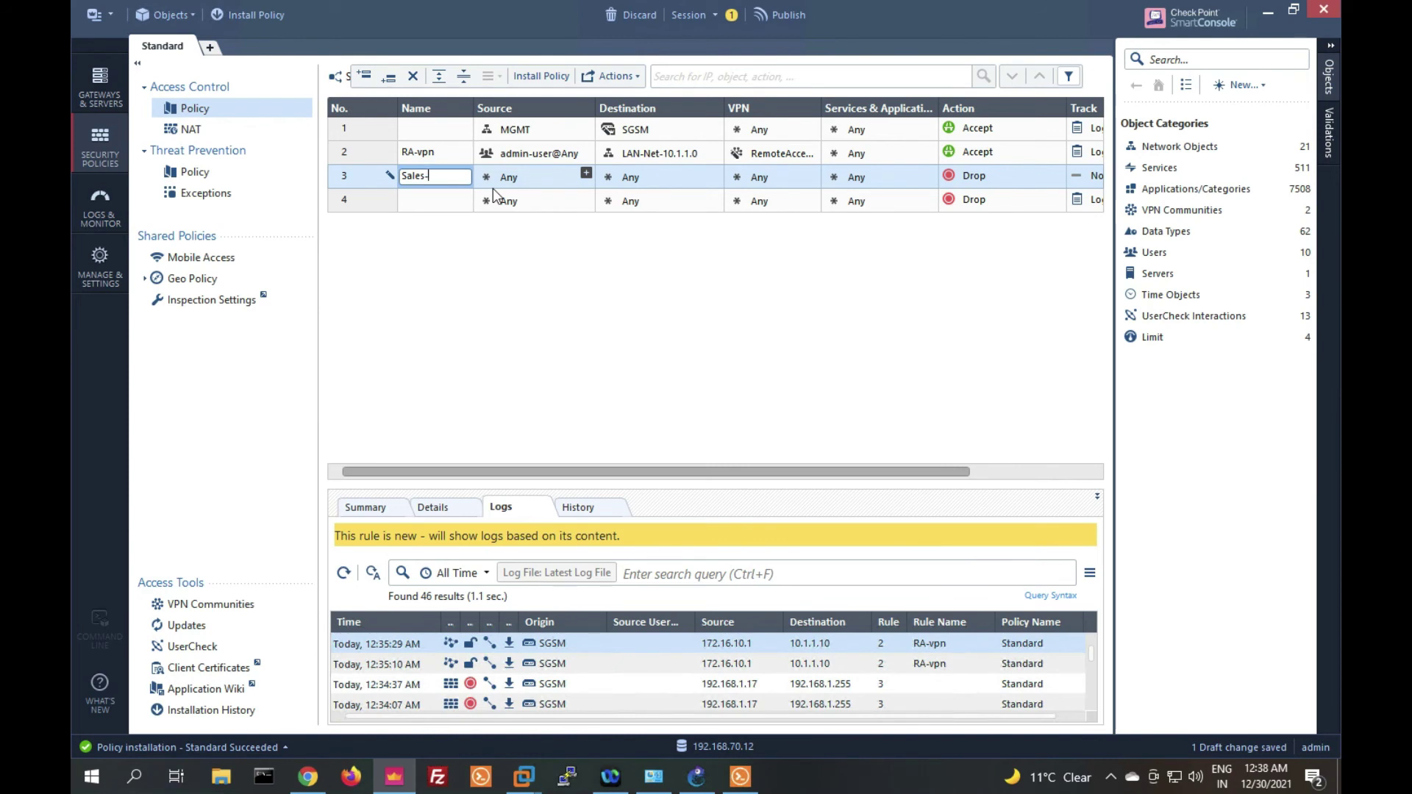
{"action": "type", "text": "group"}
Set rule 3's source to Sales-group@Any, destination LAN-Net-10.1.1.0, and the RemoteAccess VPN community.
{"action": "right_click", "coordinate": [530, 181]}
{"action": "left_click", "coordinate": [596, 284]}
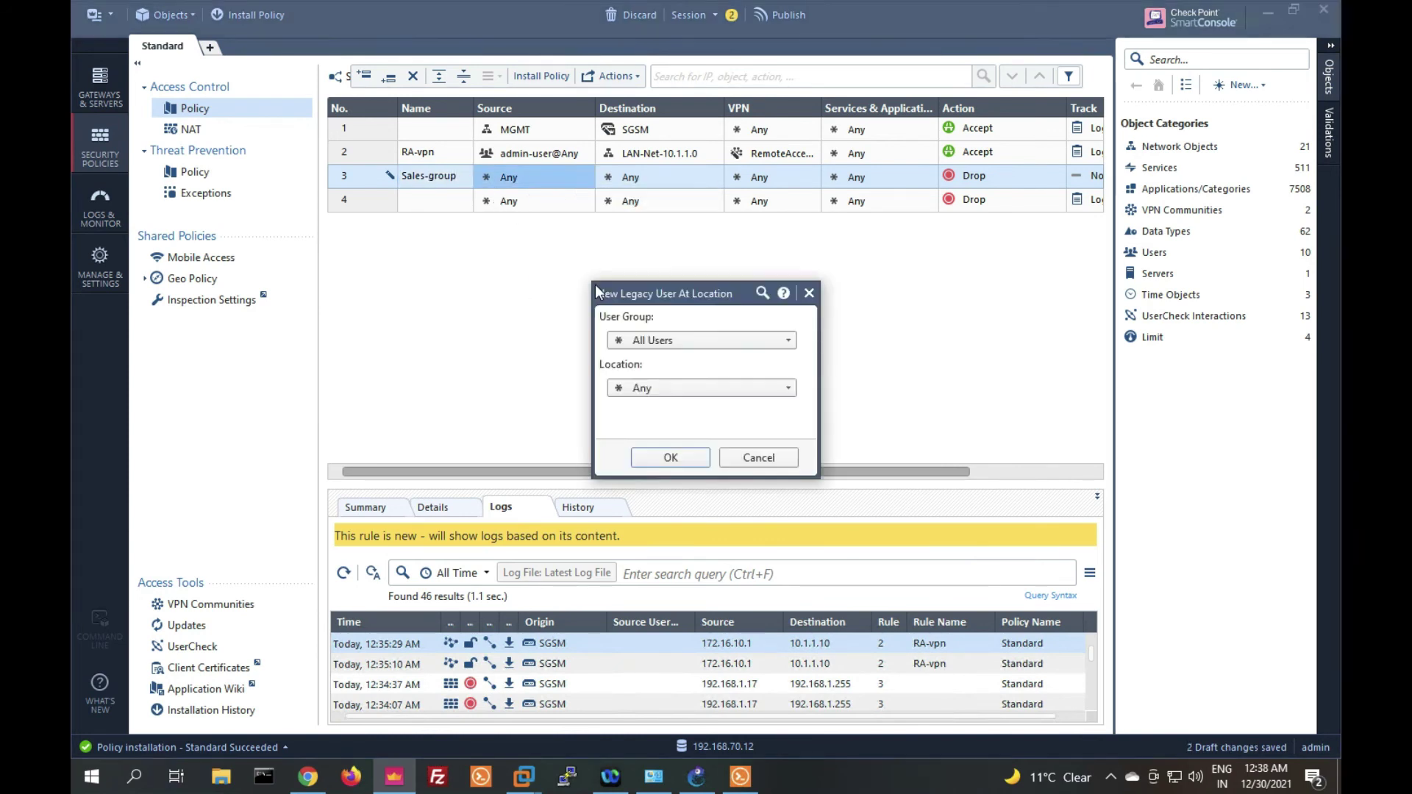
{"action": "left_click", "coordinate": [644, 346]}
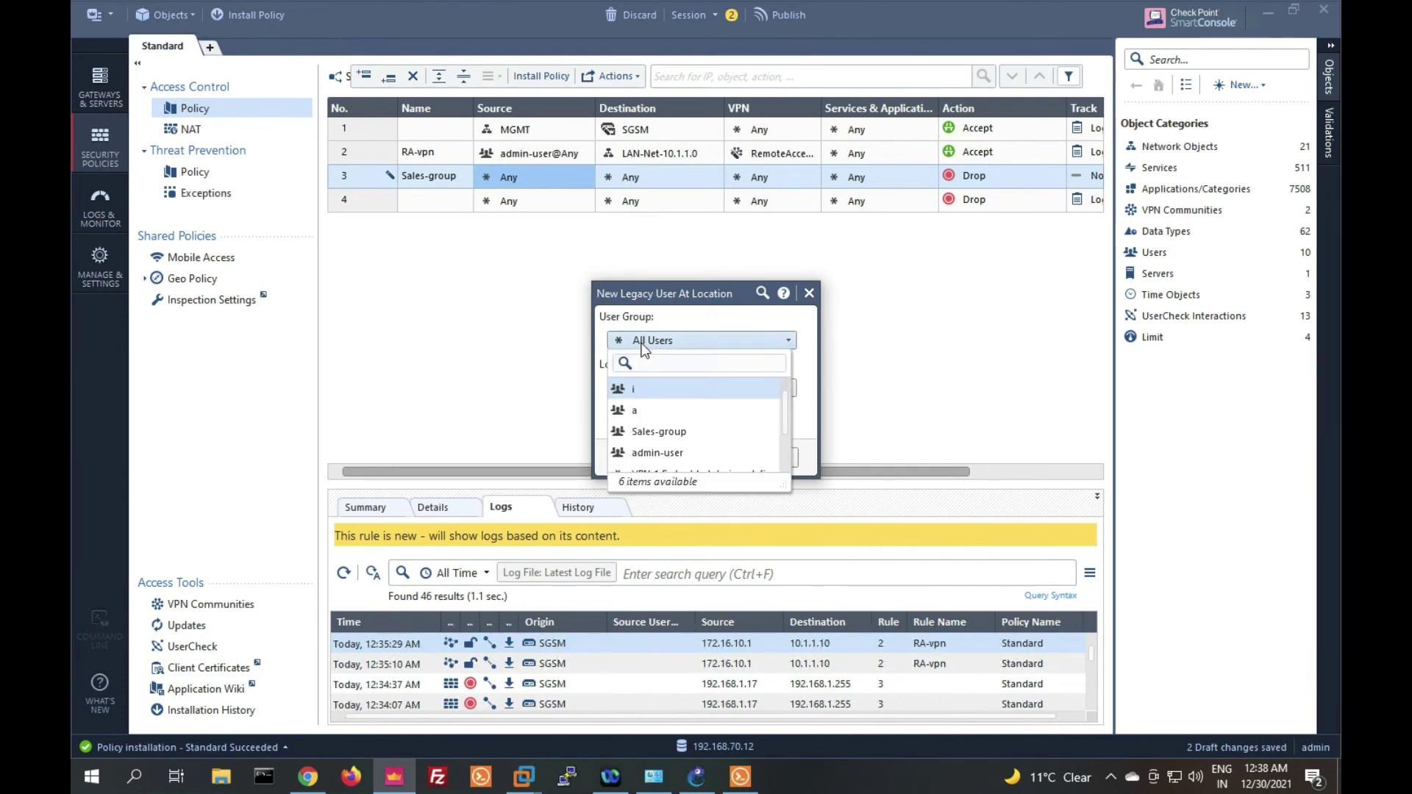
{"action": "left_click", "coordinate": [653, 432]}
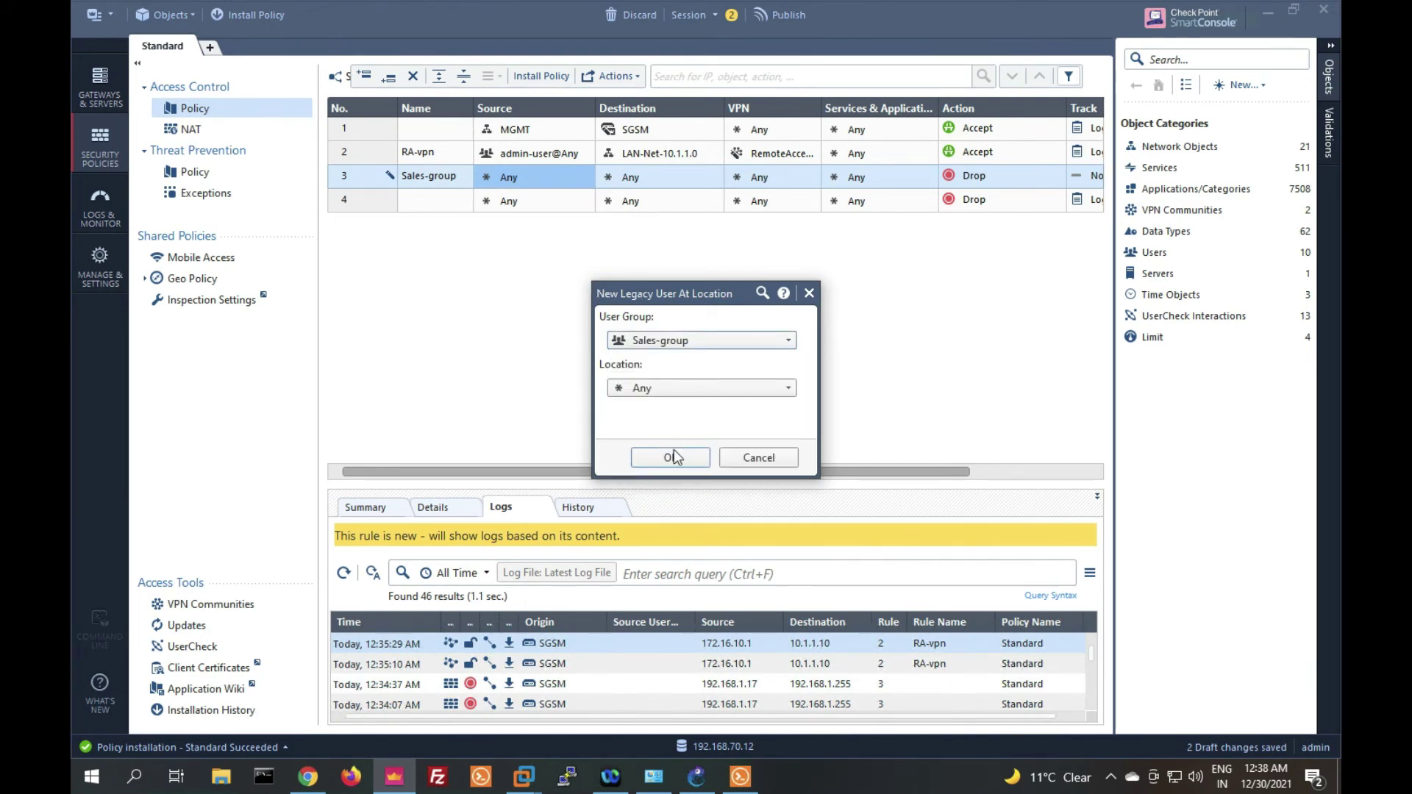
{"action": "left_click", "coordinate": [672, 457]}
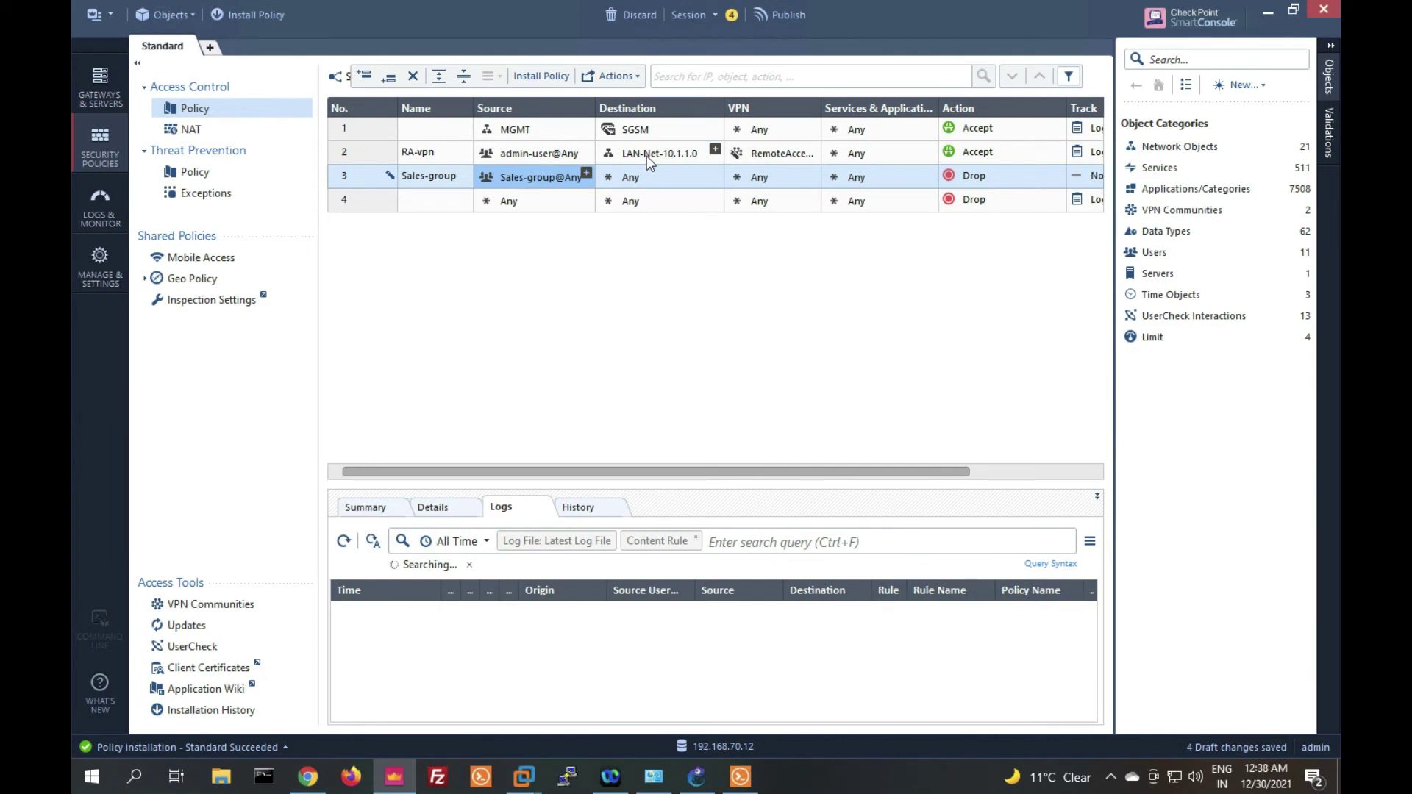
{"action": "left_click_drag", "start_coordinate": [648, 162], "coordinate": [650, 178]}
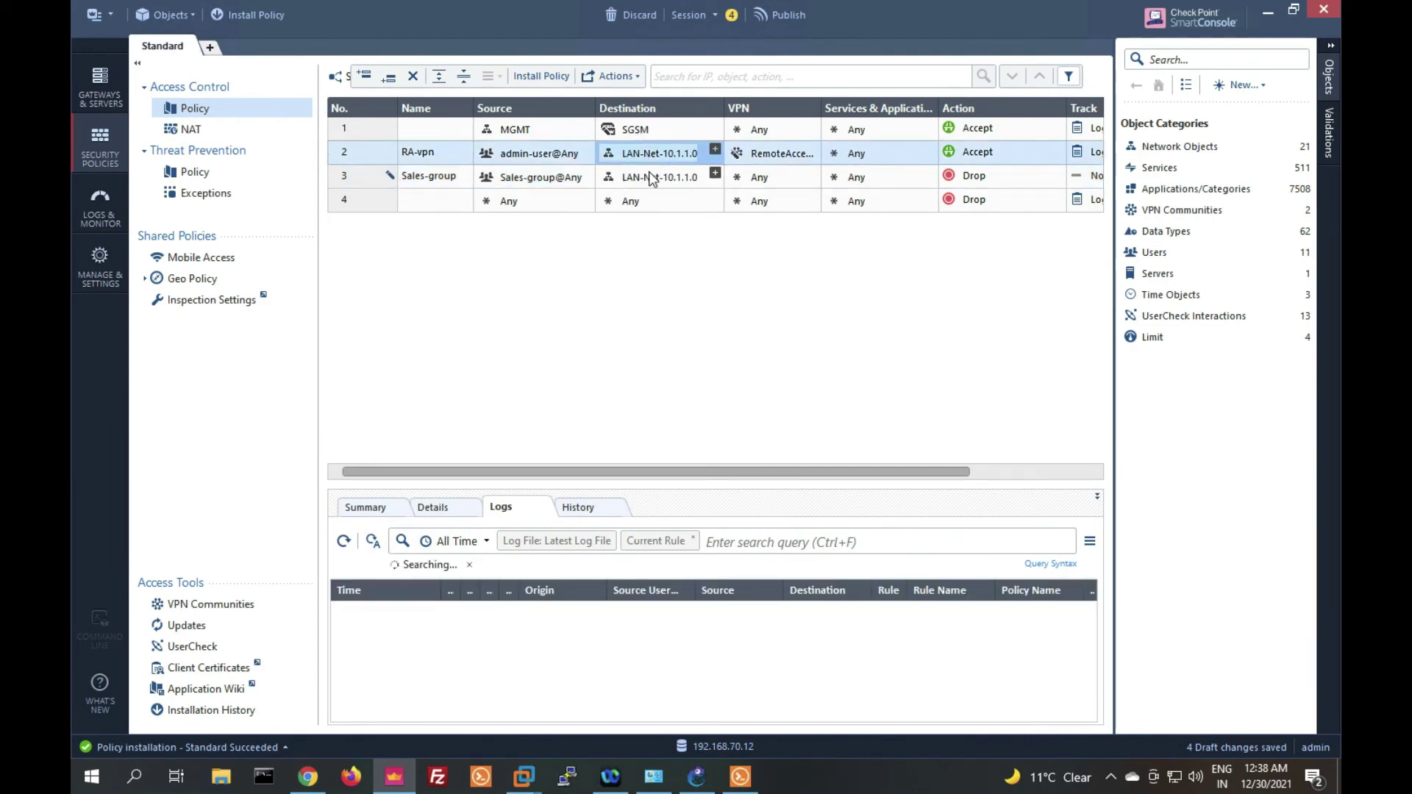
{"action": "left_click", "coordinate": [775, 152]}
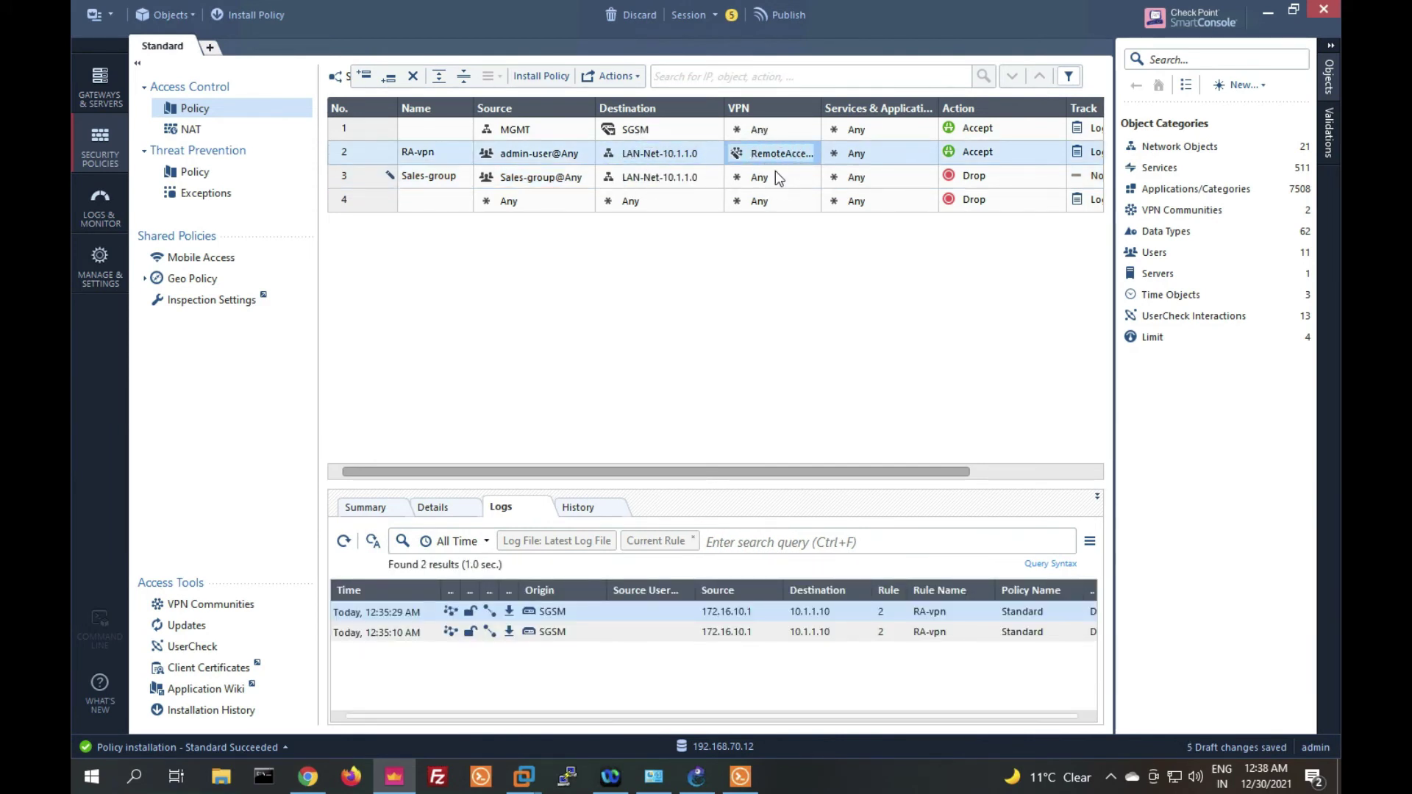
{"action": "left_click_drag", "start_coordinate": [761, 159], "coordinate": [761, 180]}
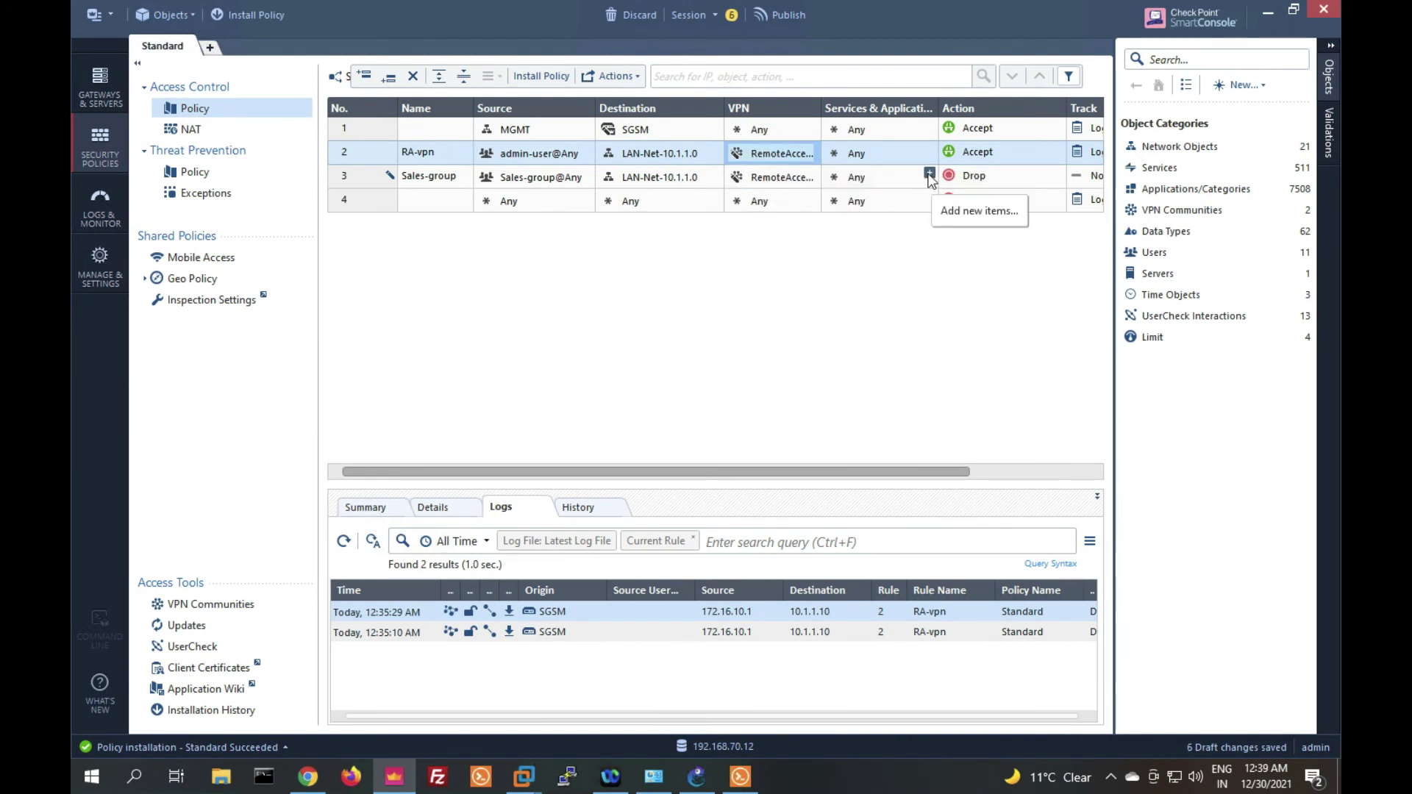
Add the icmp-proto service to the Sales-group rule.
{"action": "left_click", "coordinate": [930, 174]}
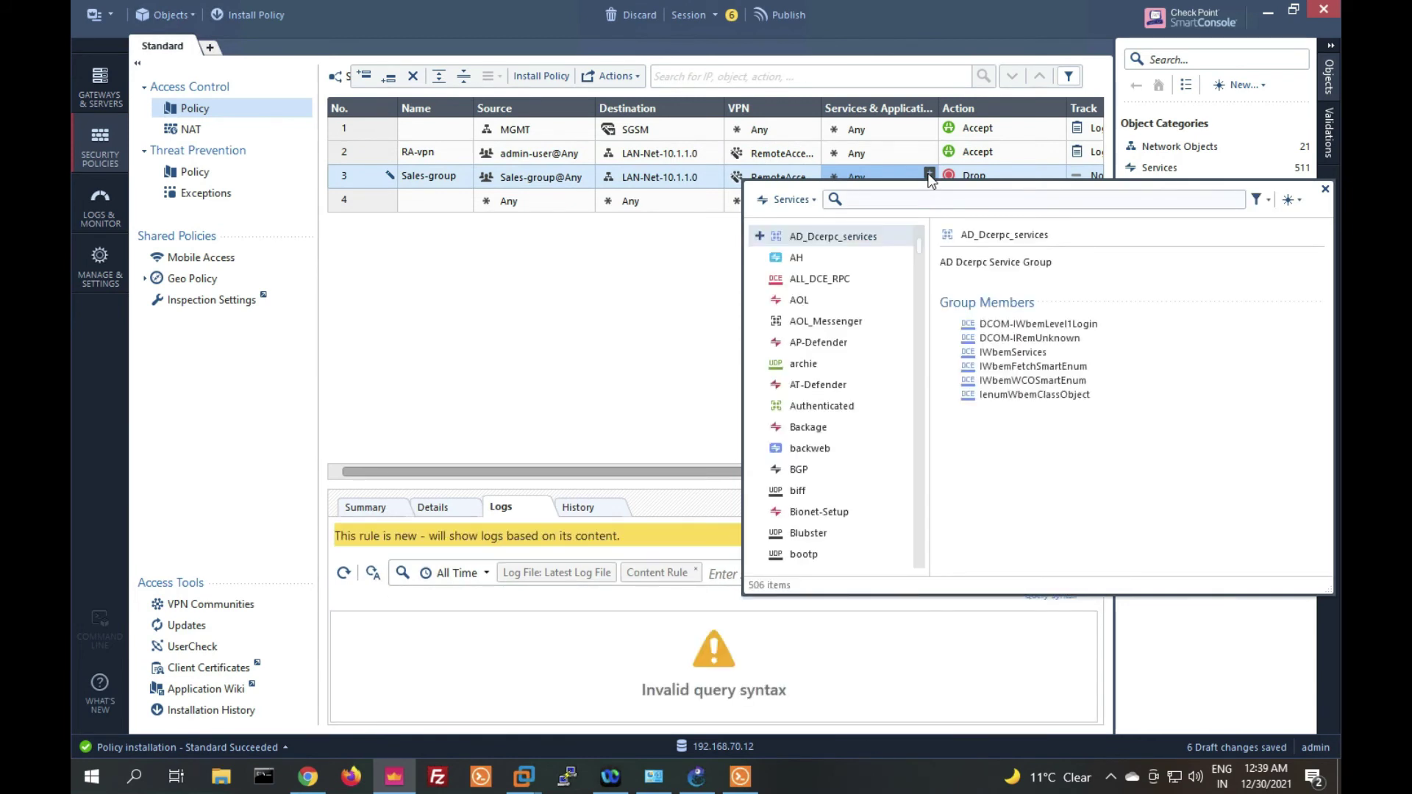
{"action": "type", "text": "icmp"}
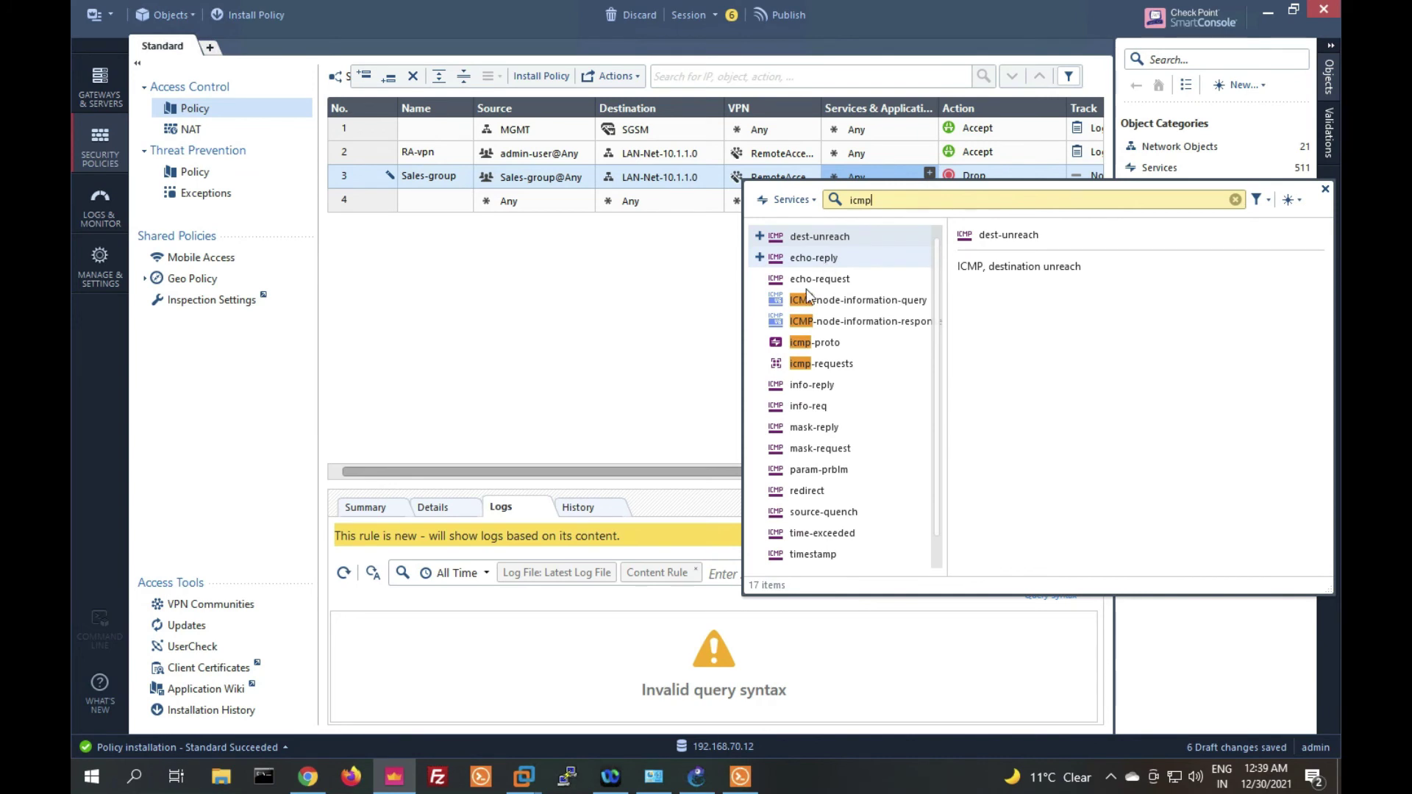
{"action": "left_click", "coordinate": [760, 343]}
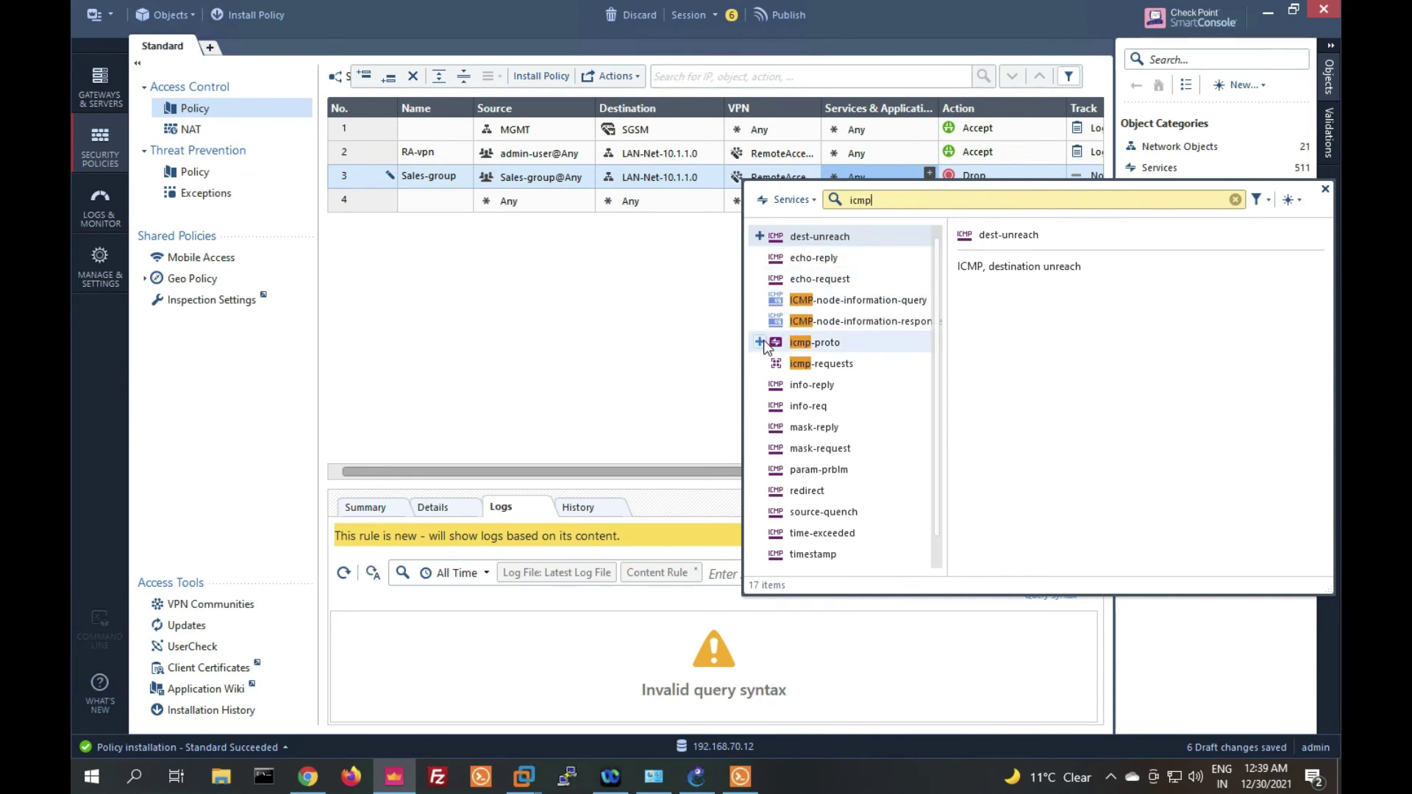
{"action": "left_click", "coordinate": [700, 358]}
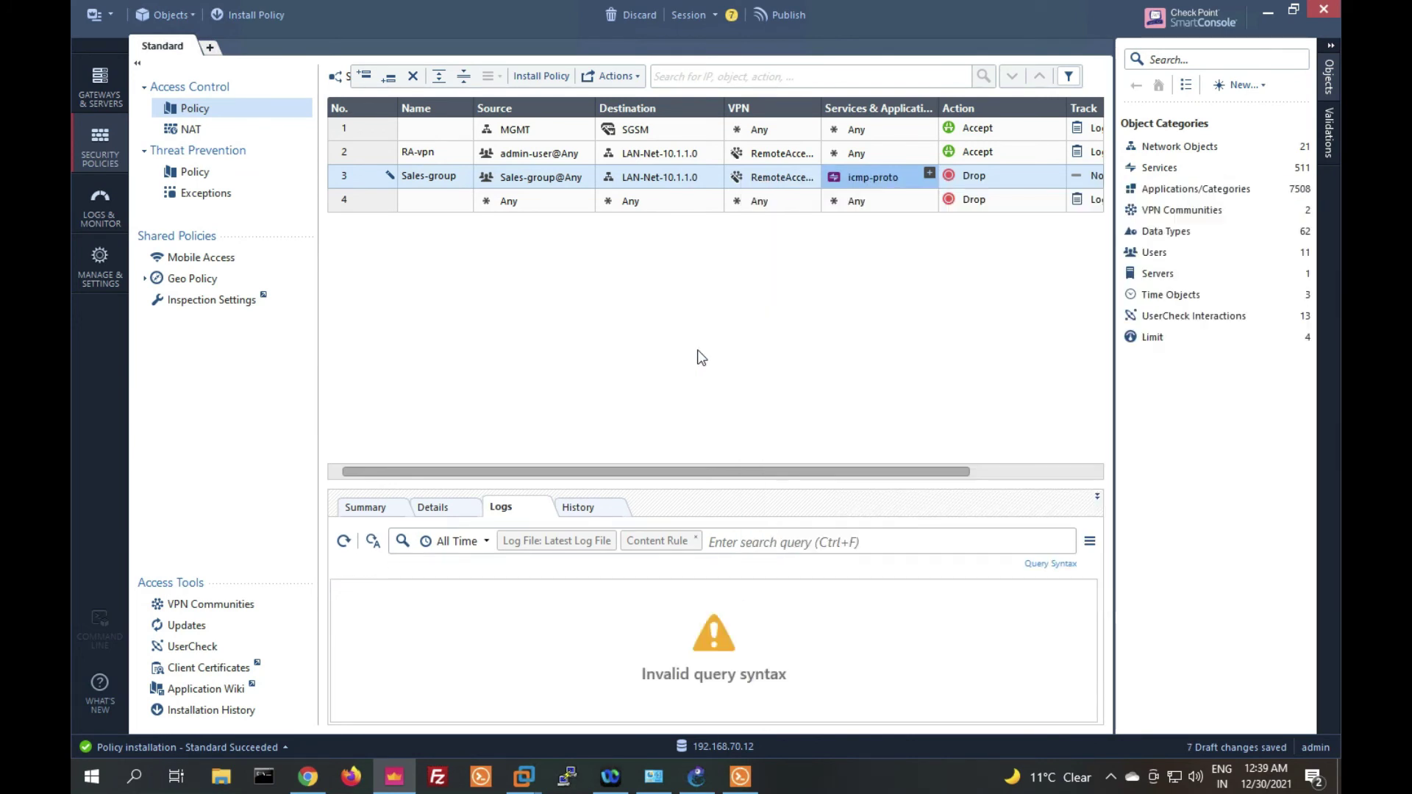
Set the Sales-group rule's action to Accept and its track to Log.
{"action": "left_click", "coordinate": [974, 178]}
{"action": "left_click", "coordinate": [983, 187]}
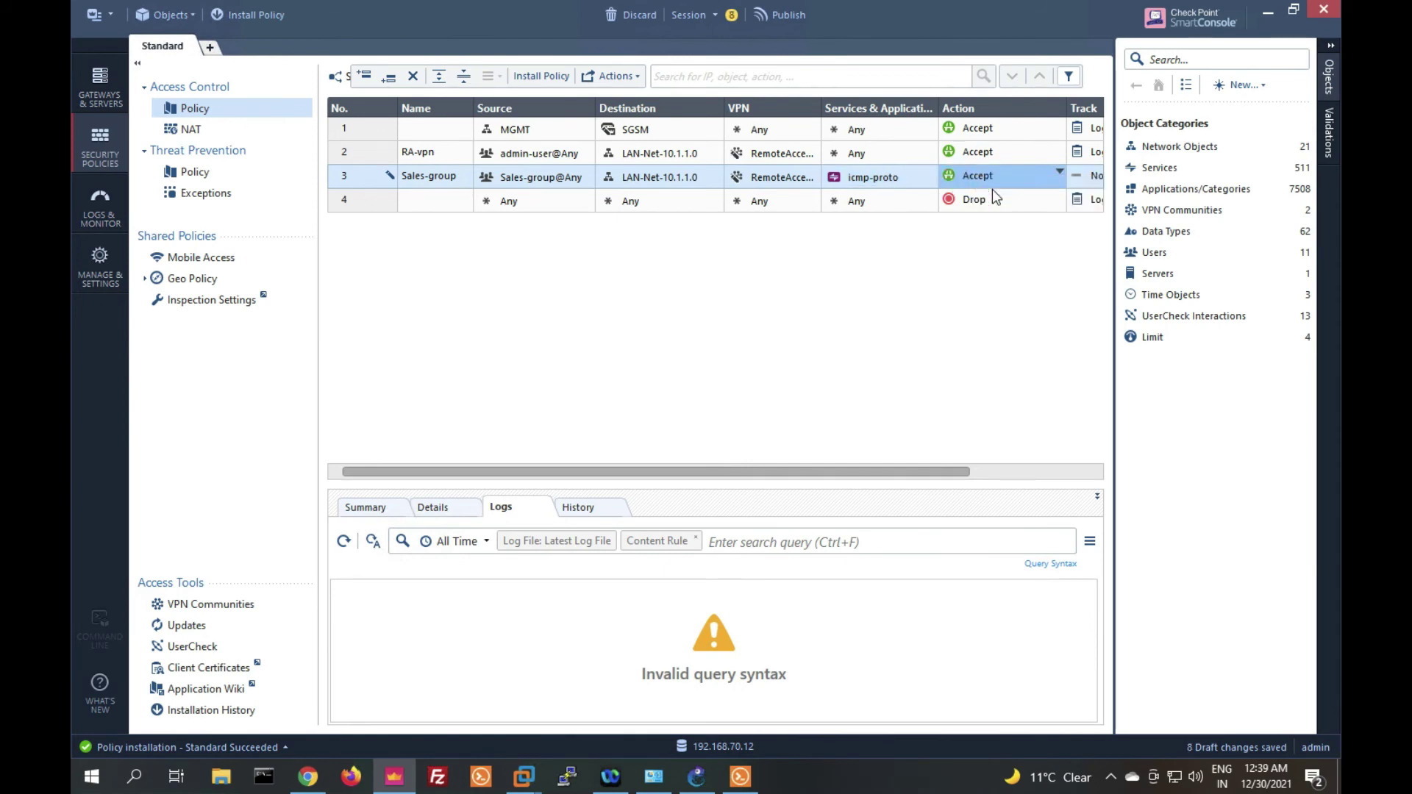
{"action": "left_click", "coordinate": [1089, 178]}
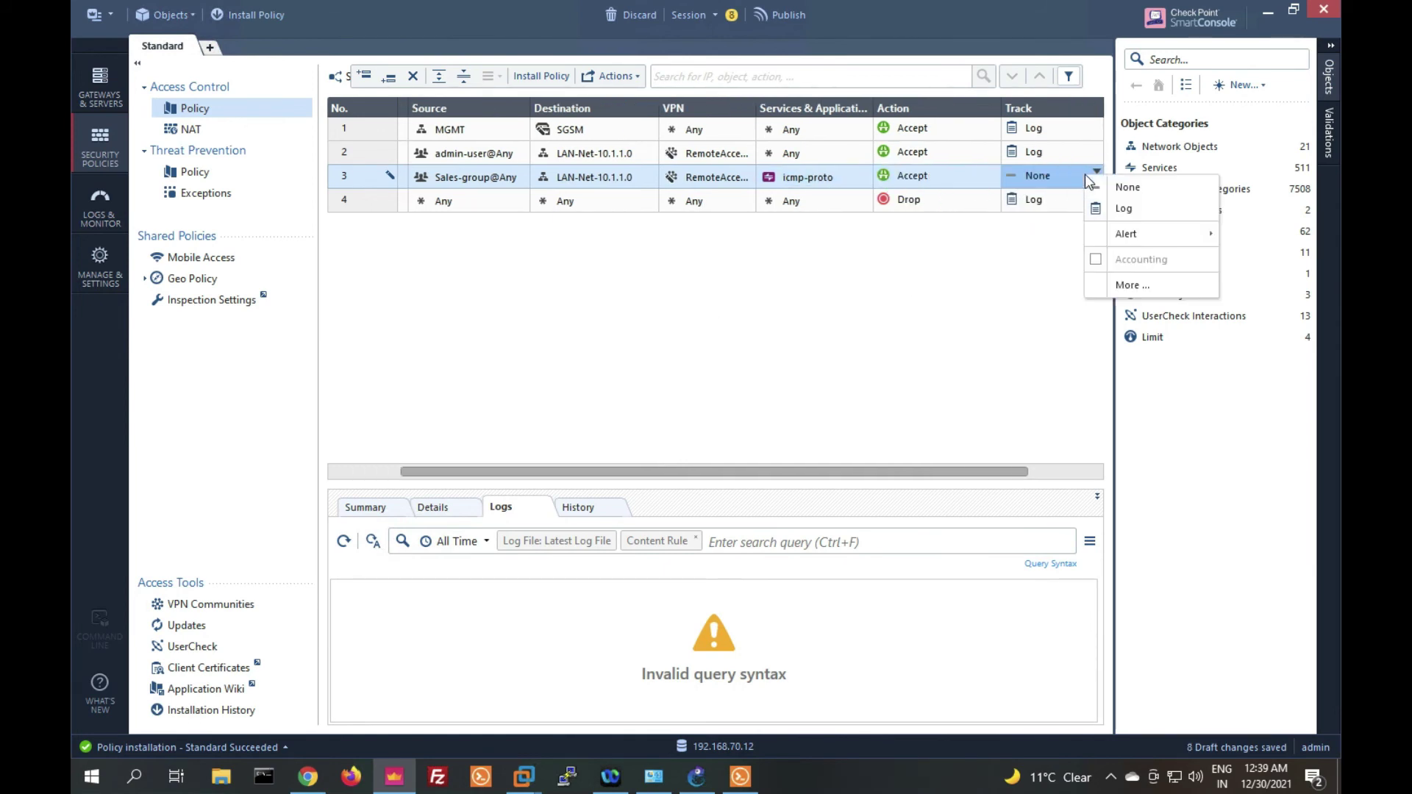
{"action": "left_click", "coordinate": [1119, 212]}
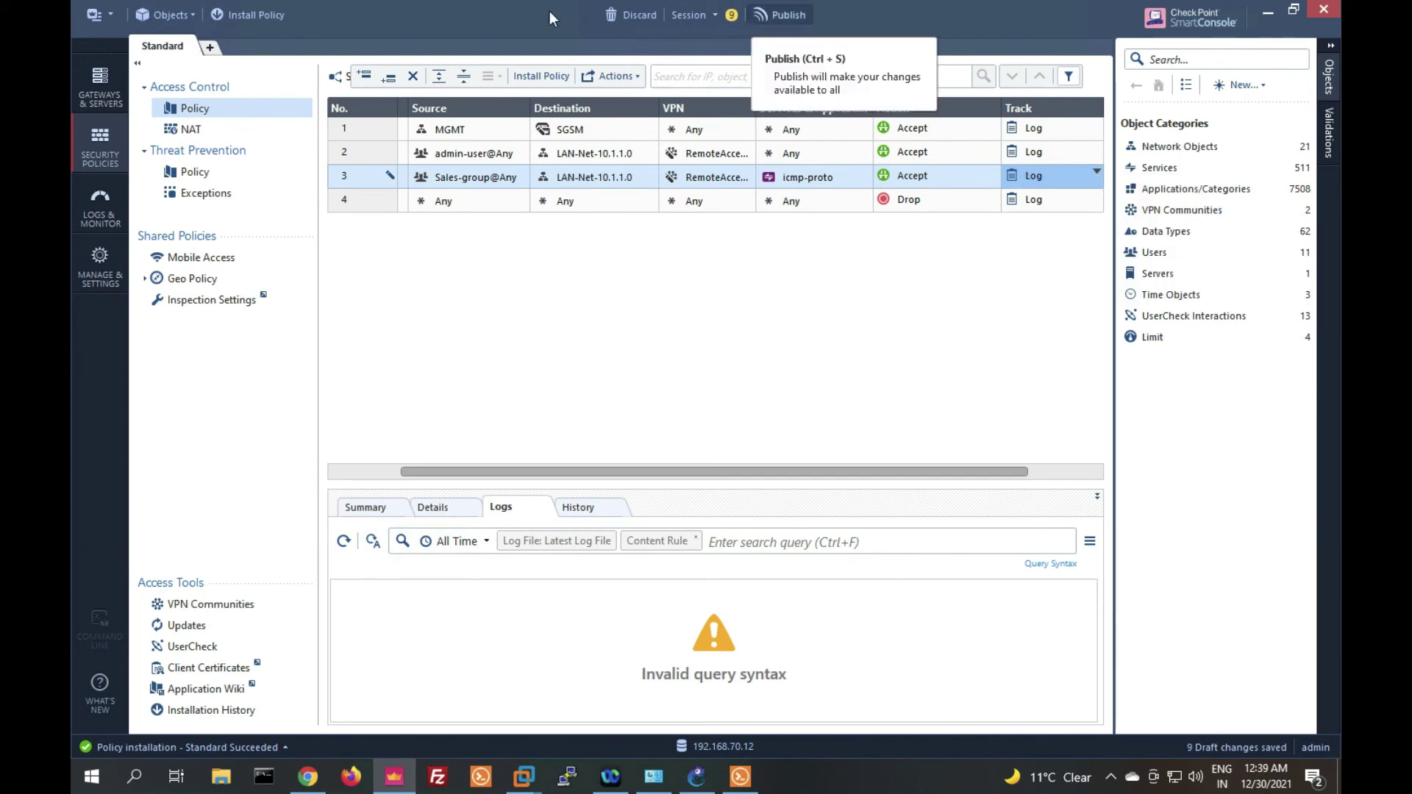
Publish & Install the nine drafts, installing the Standard policy on gateway SGSM.
{"action": "left_click", "coordinate": [279, 17]}
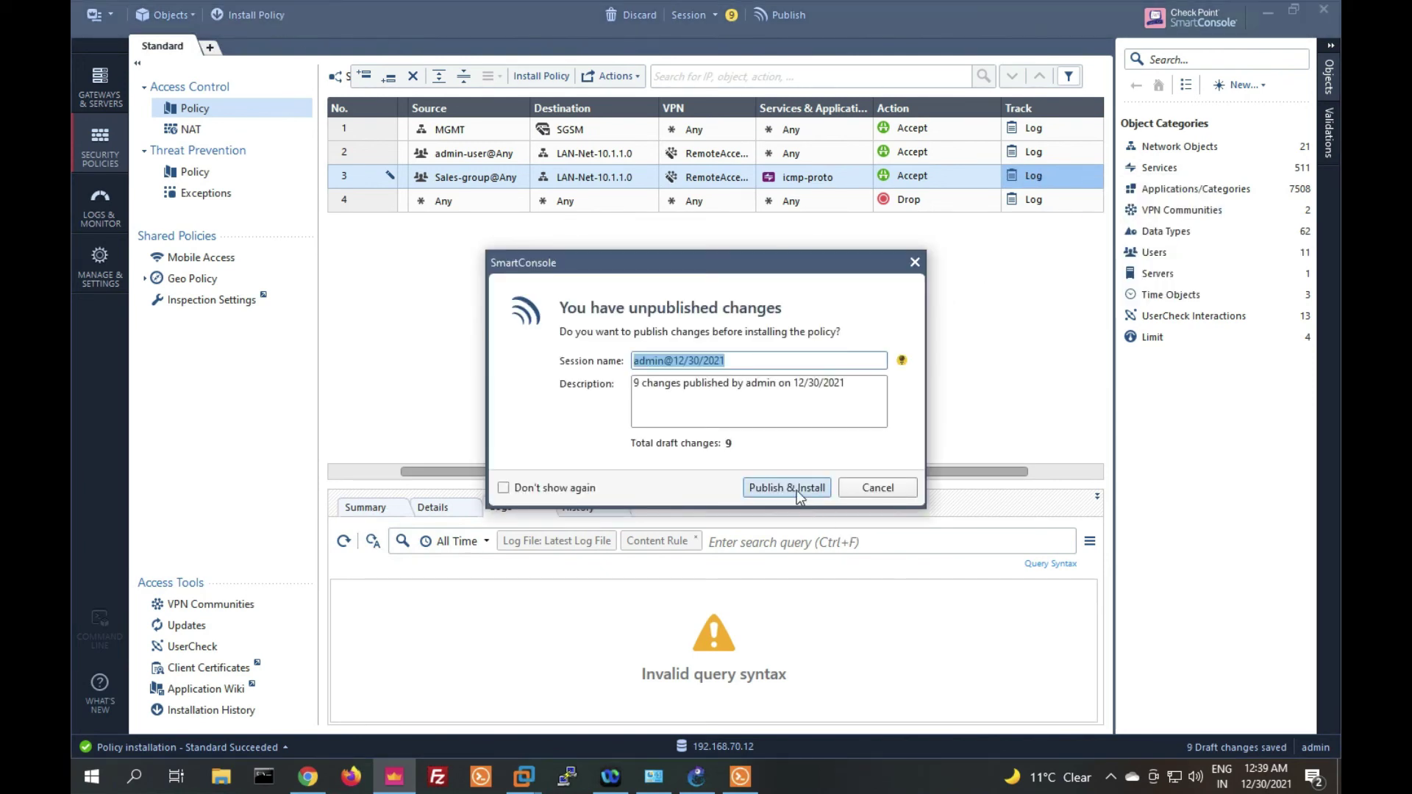
{"action": "left_click", "coordinate": [796, 490]}
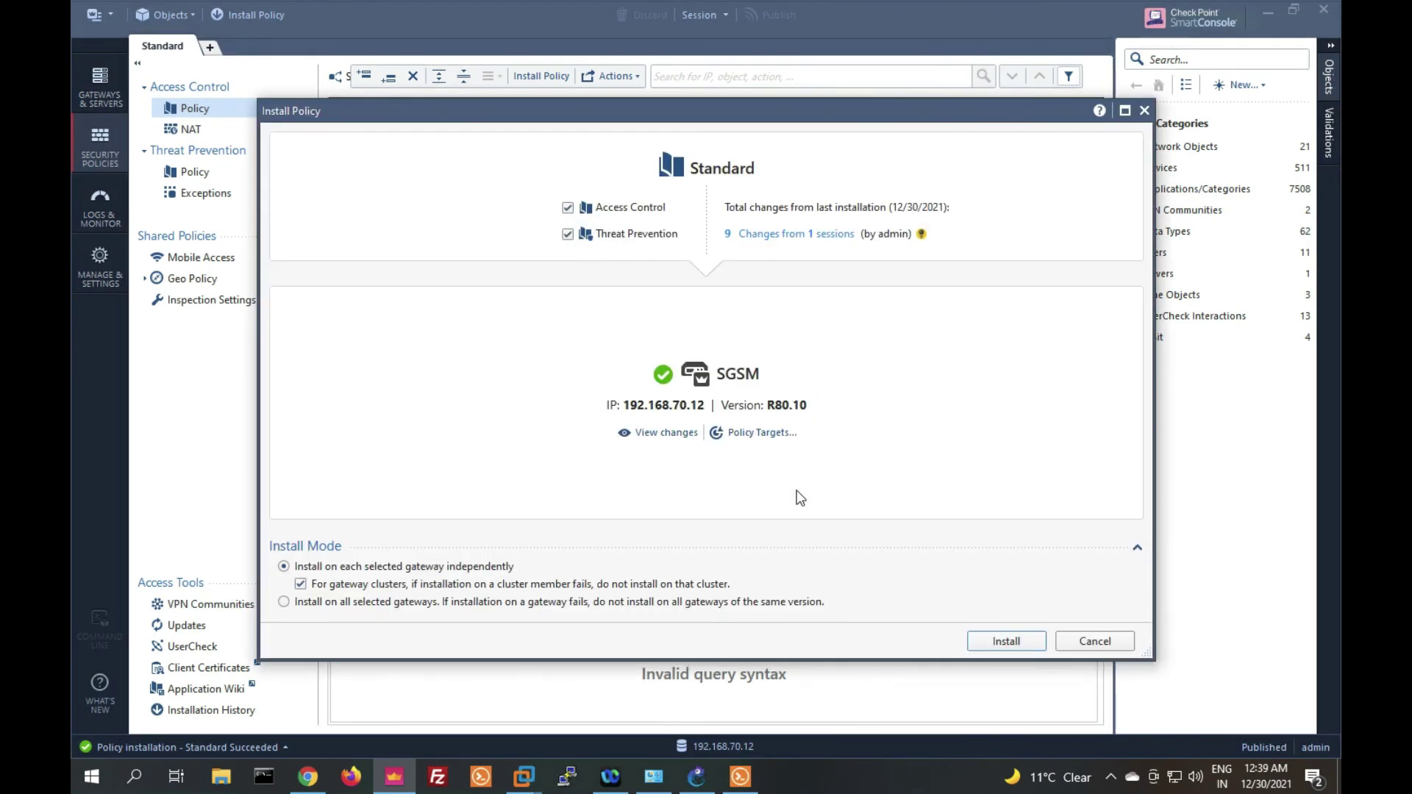
{"action": "left_click", "coordinate": [1004, 641]}
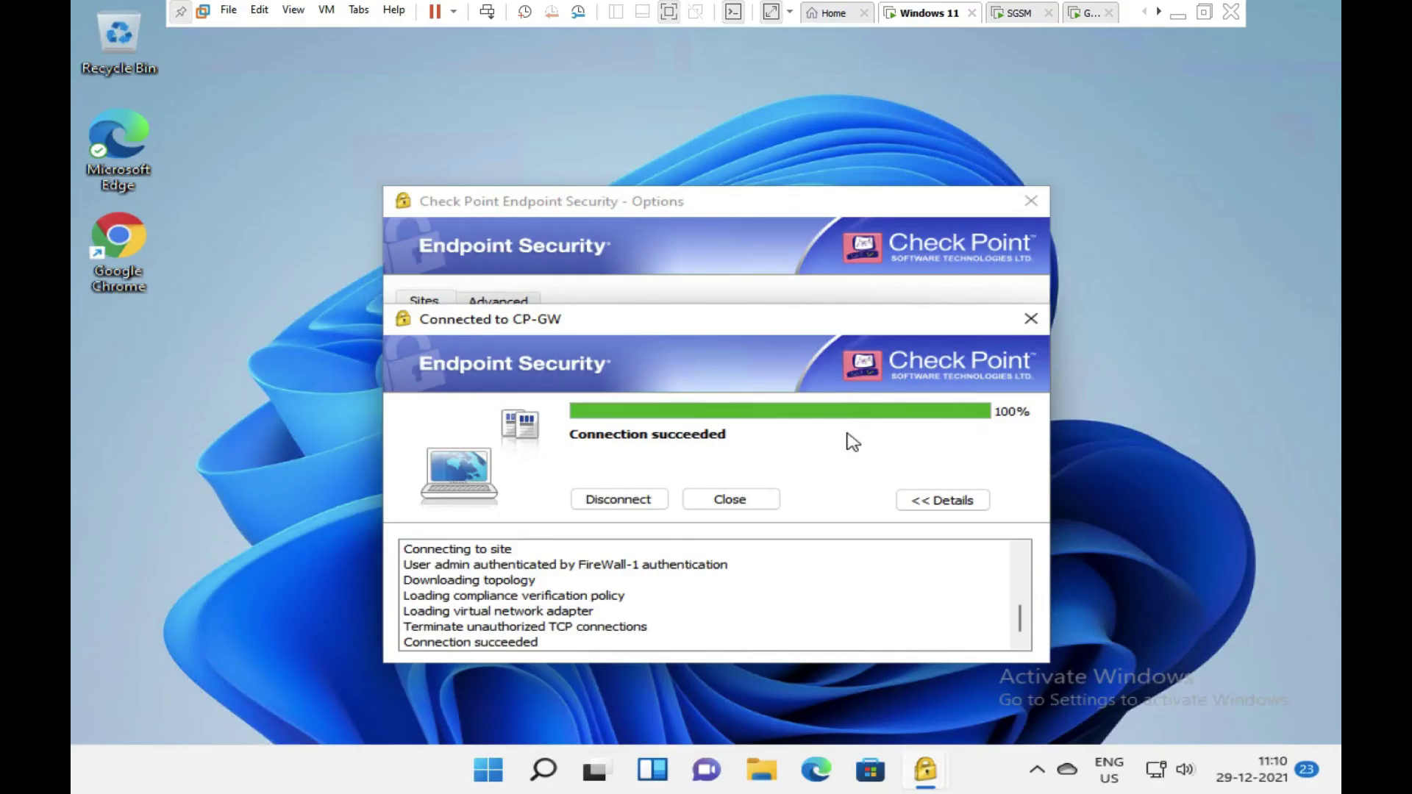
Disconnect the admin VPN session and reconnect to CP-GW with the sales username and password.
{"action": "left_click", "coordinate": [650, 501]}
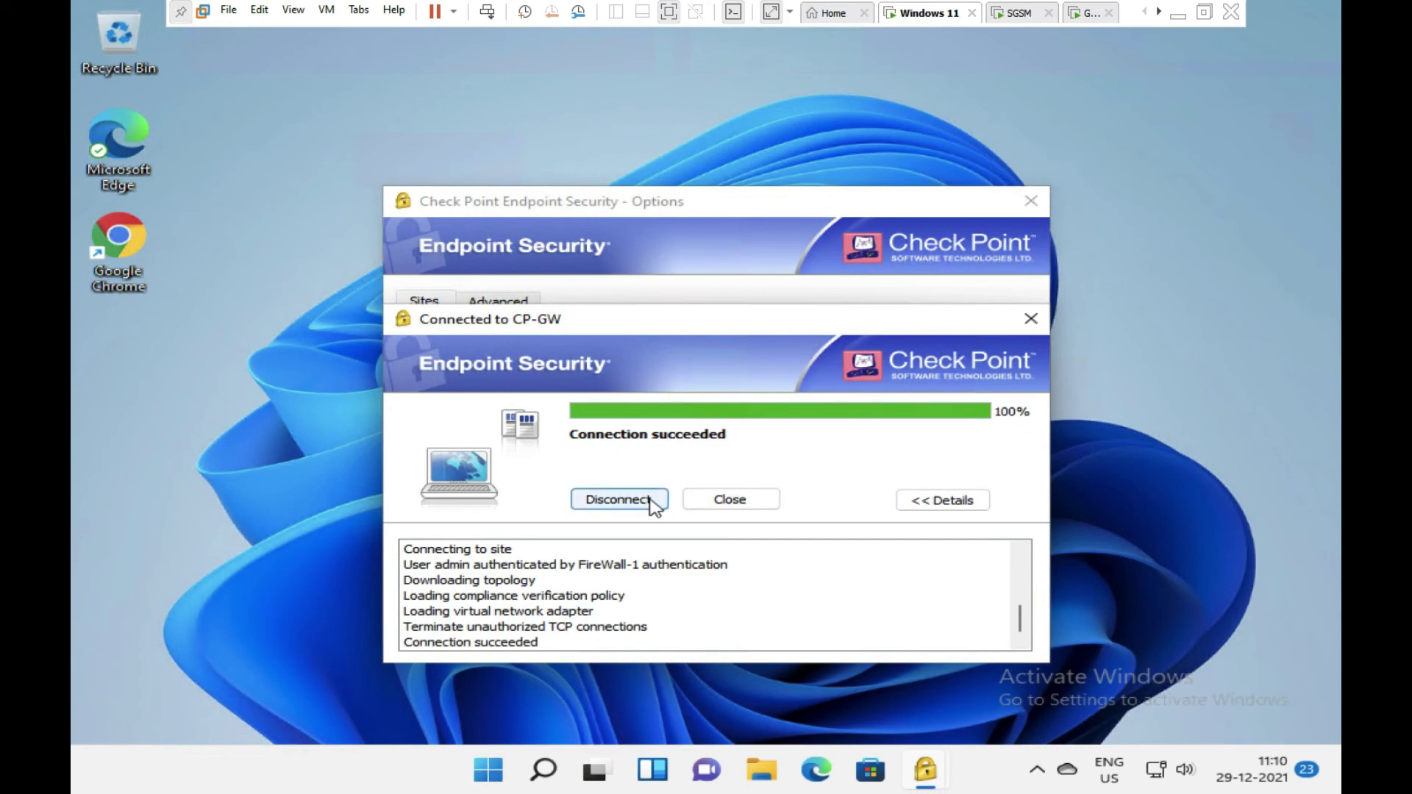
{"action": "left_click", "coordinate": [708, 398]}
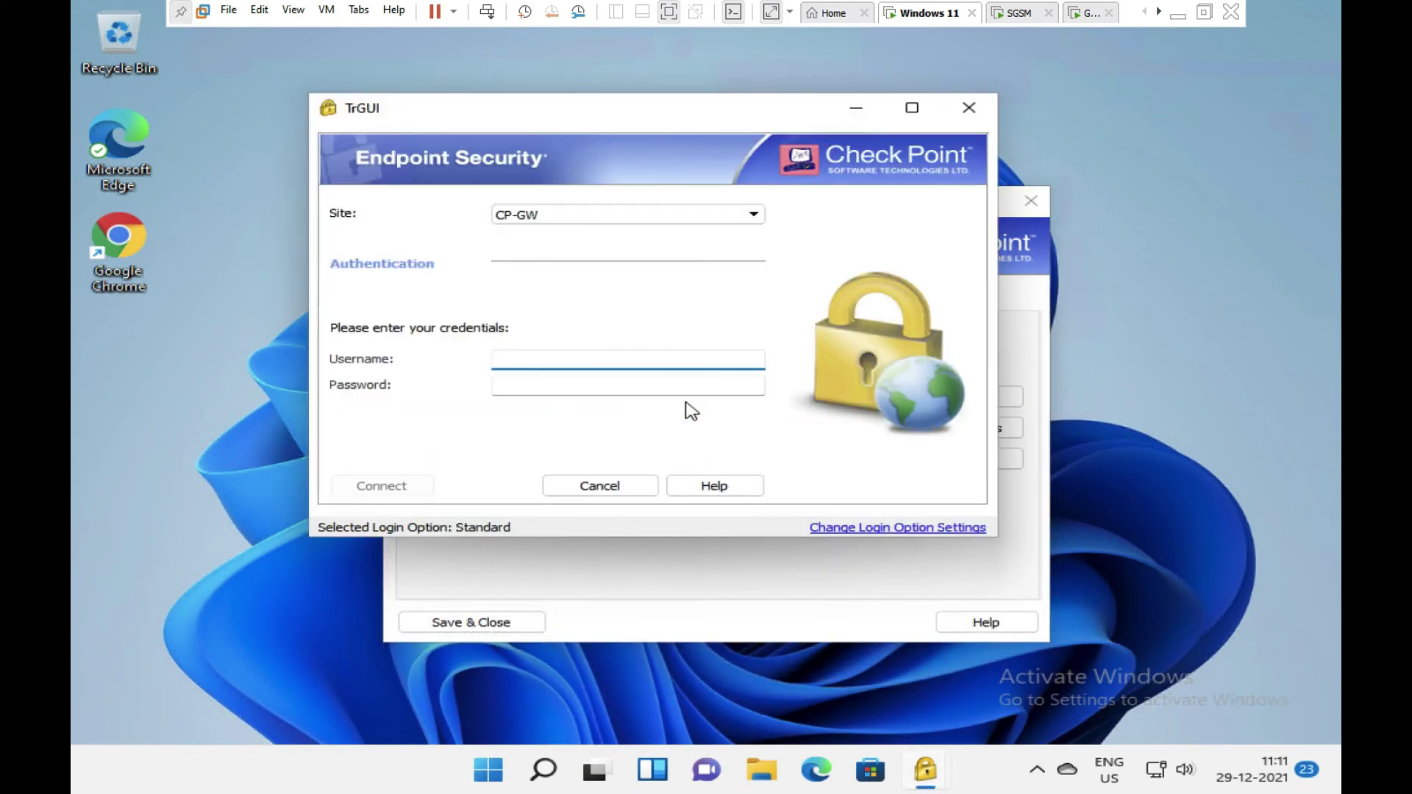
{"action": "type", "text": "sales"}
{"action": "key", "text": "Tab"}
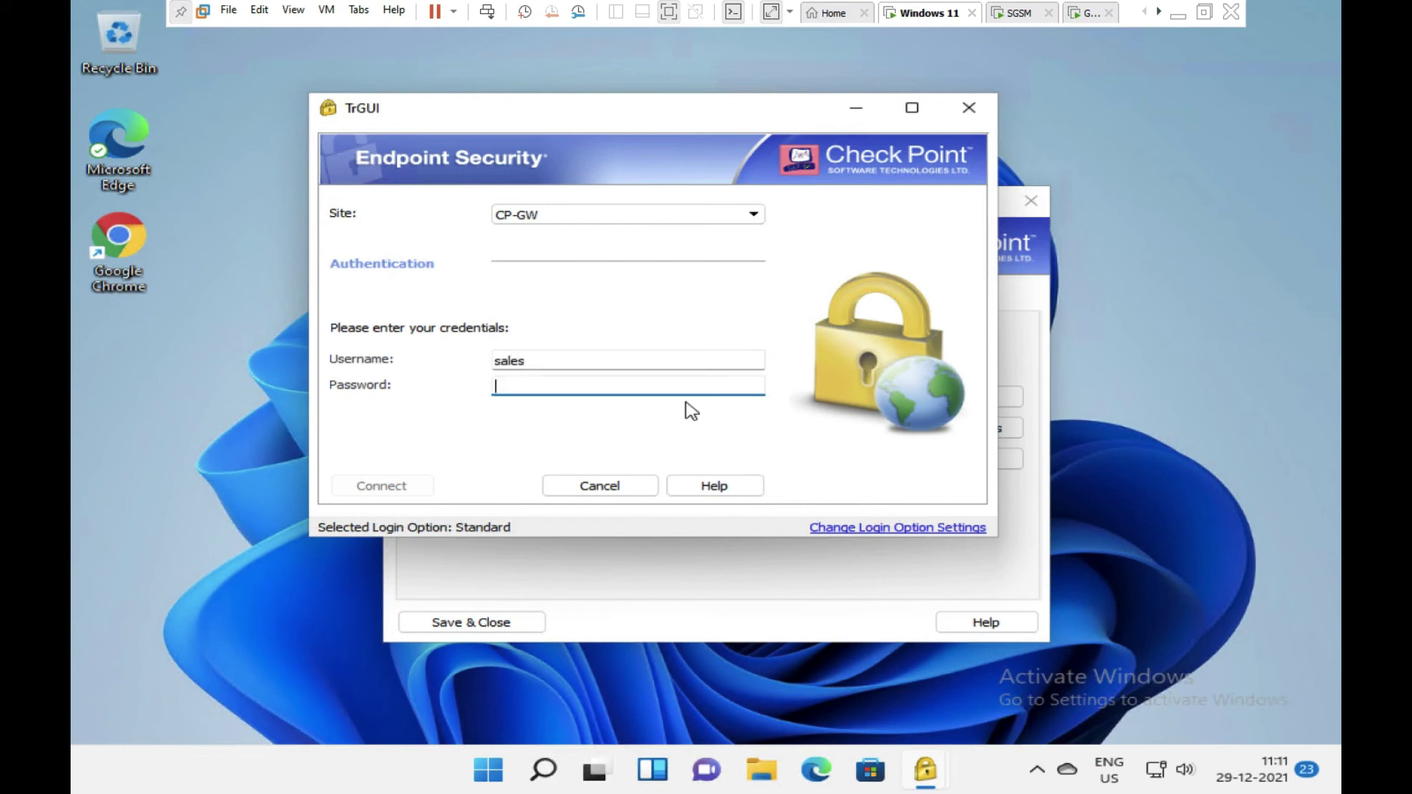
{"action": "type", "text": "********"}
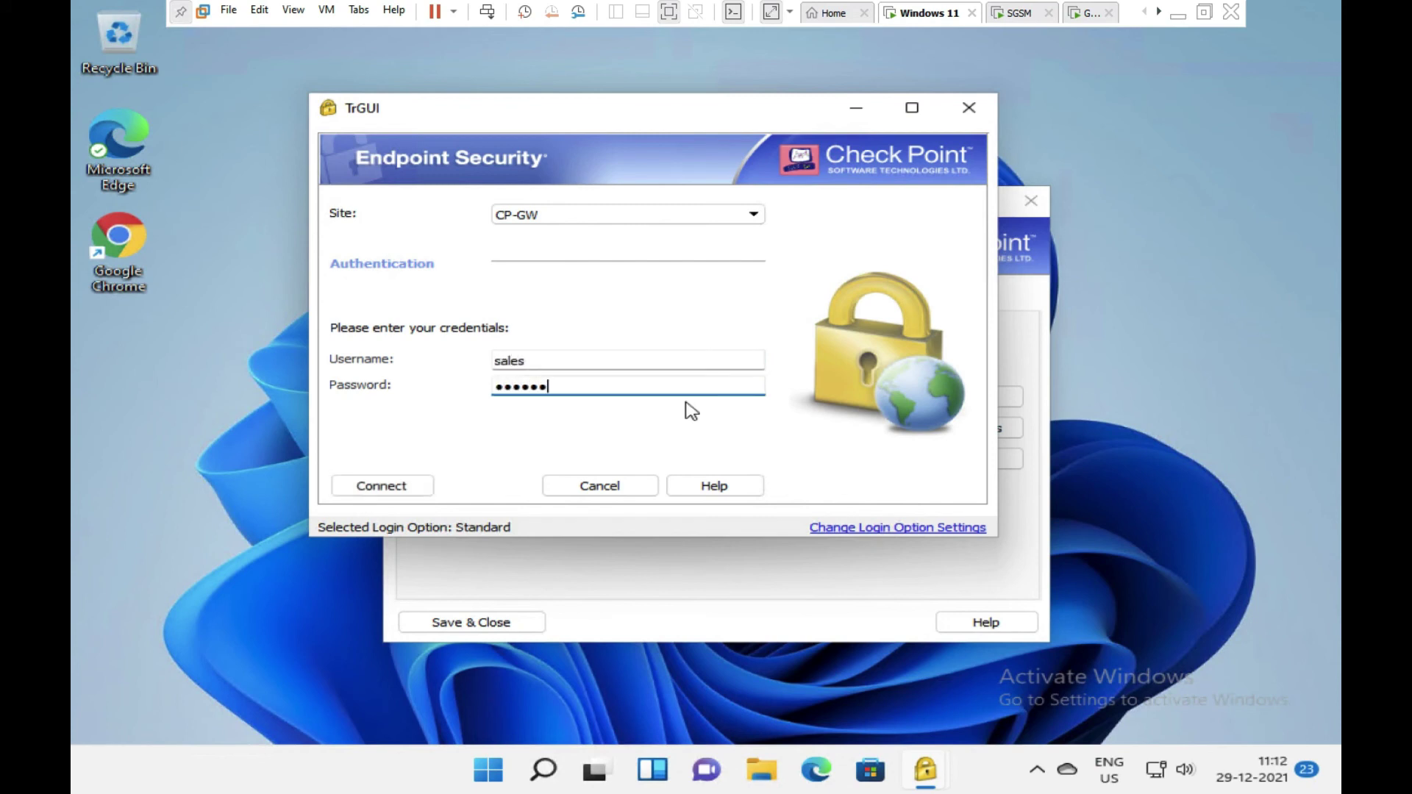
{"action": "left_click", "coordinate": [397, 487]}
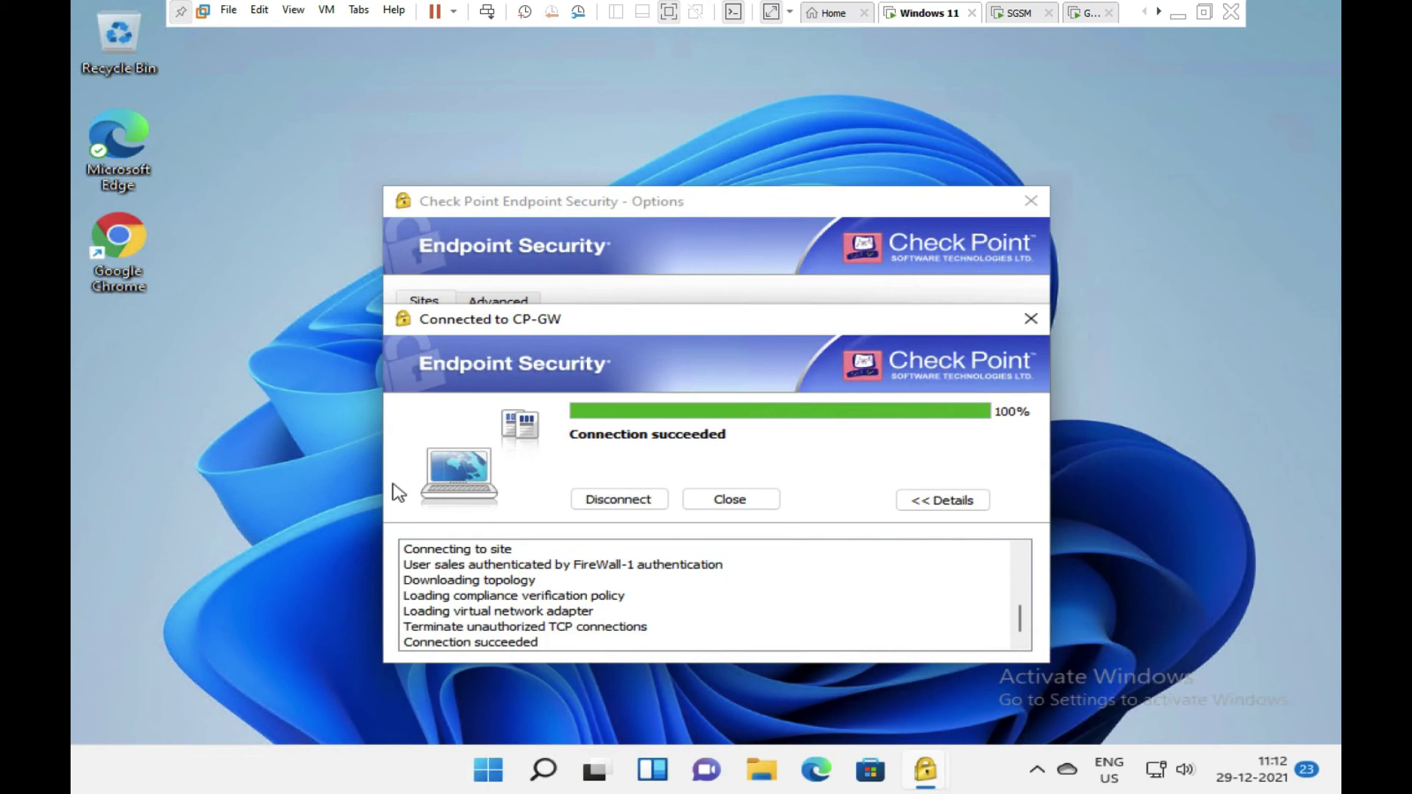
{"action": "left_click", "coordinate": [542, 769]}
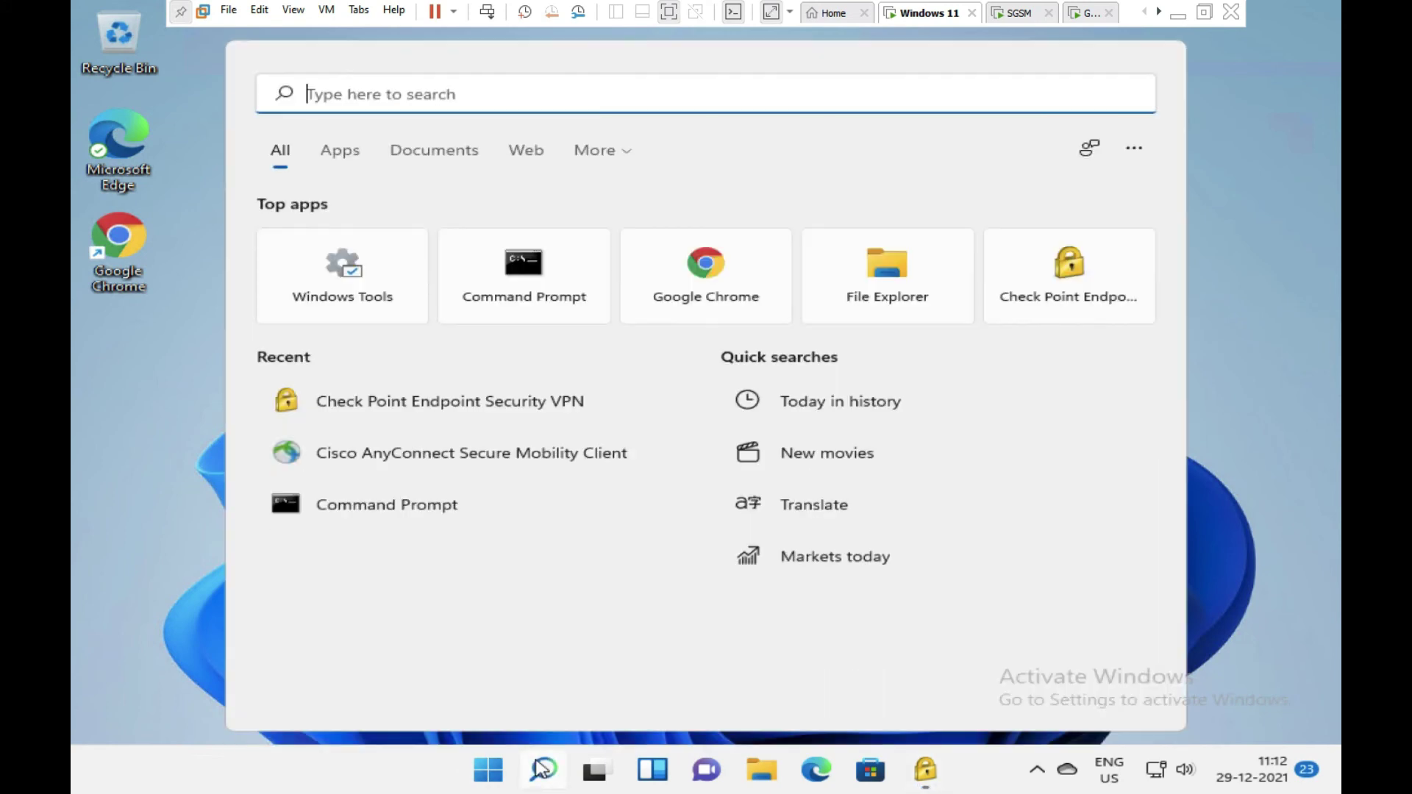
Run ping 10.1.1.10 in a Command Prompt window.
{"action": "left_click", "coordinate": [396, 503]}
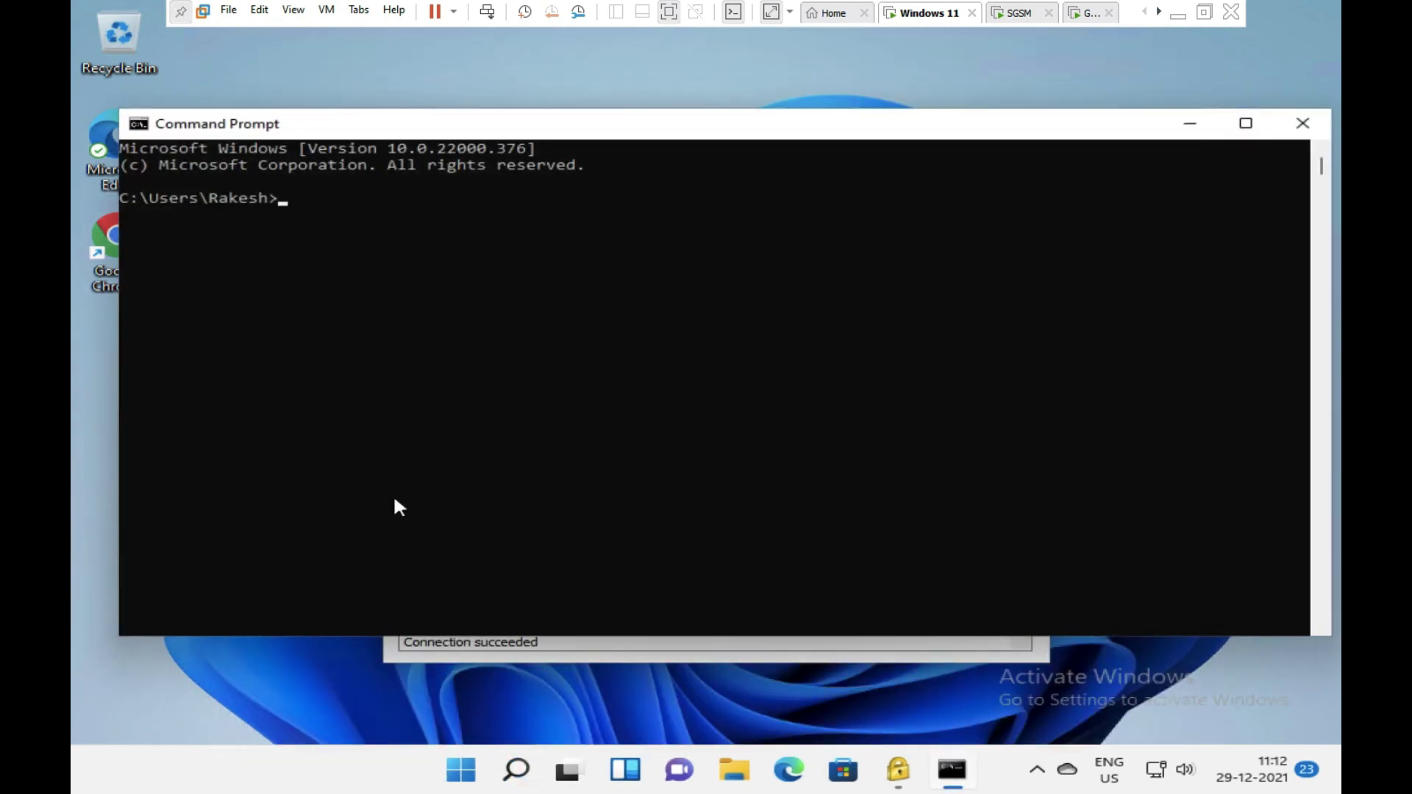
{"action": "type", "text": "ping 10.1.."}
{"action": "key", "text": "BackSpace"}
{"action": "key", "text": "BackSpace"}
{"action": "type", "text": "1.10"}
{"action": "key", "text": "Return"}
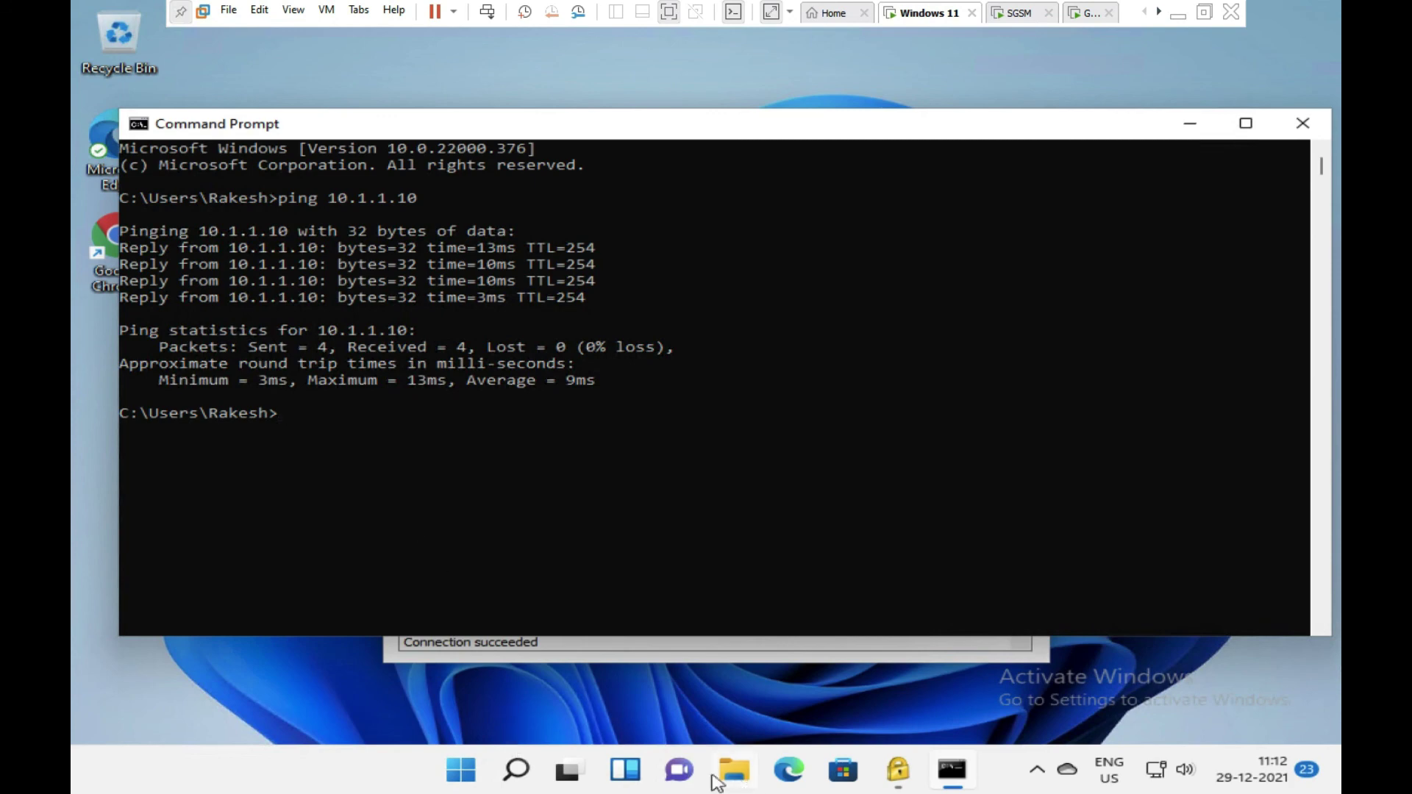
Launch PuTTY and open a Telnet connection to 10.1.1.10 on port 23.
{"action": "left_click", "coordinate": [519, 769]}
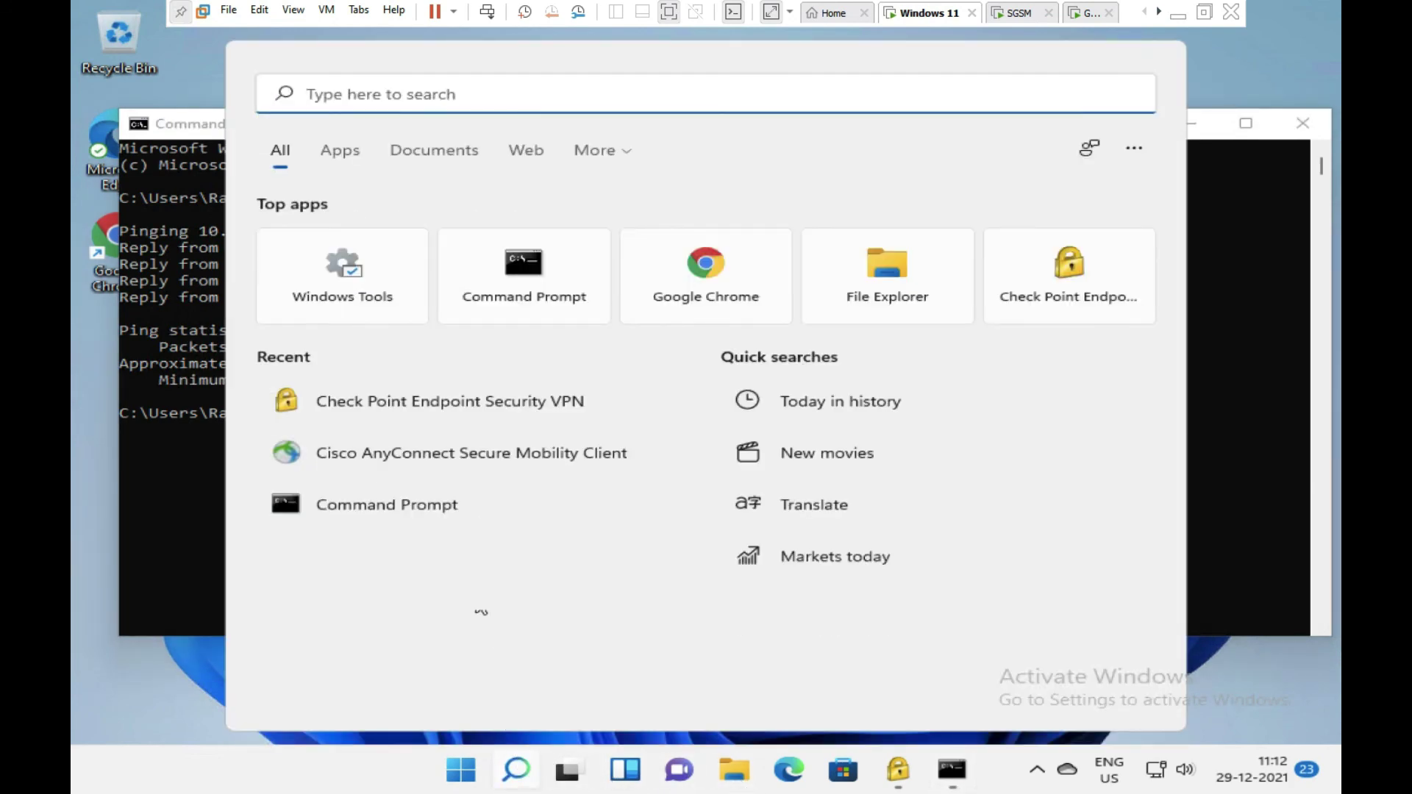
{"action": "type", "text": "putty"}
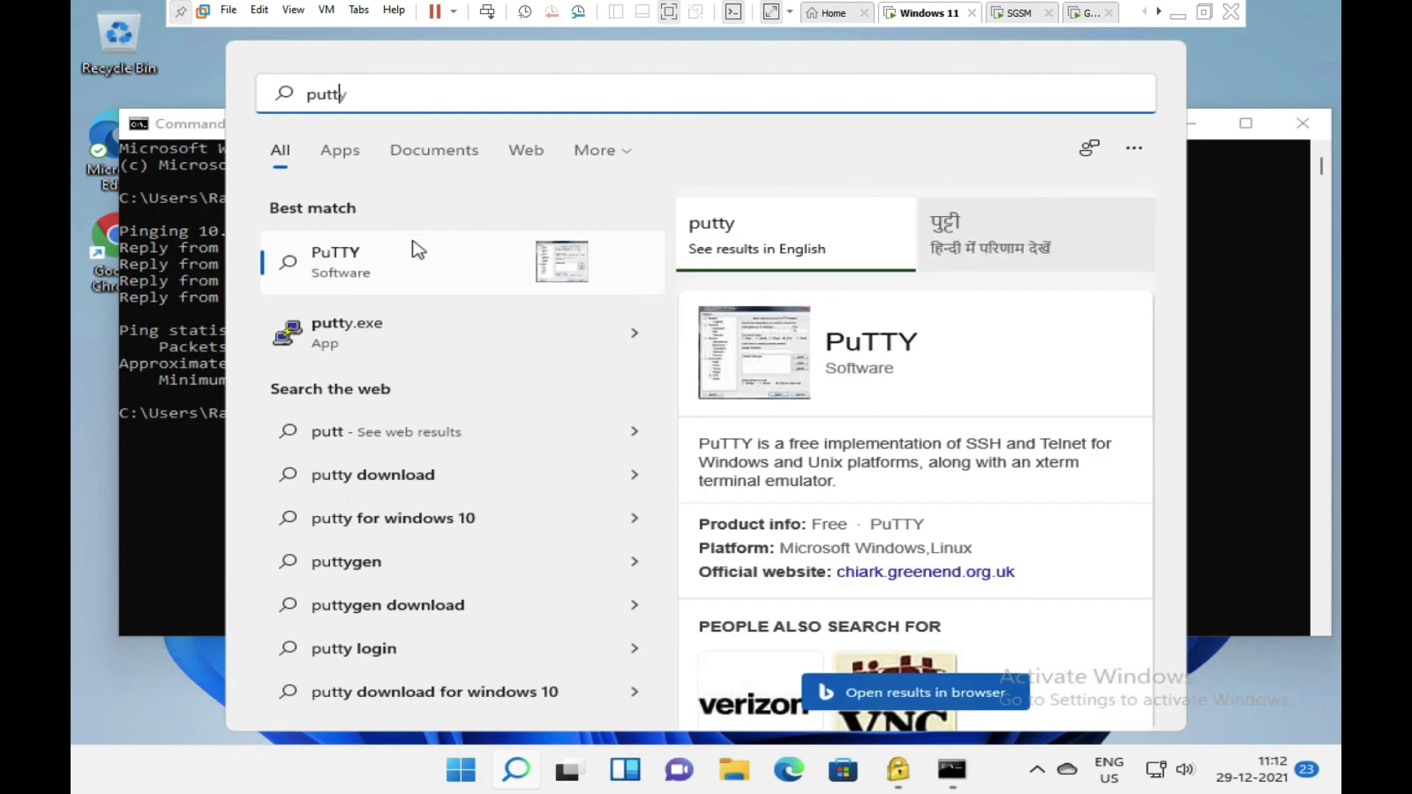
{"action": "left_click", "coordinate": [374, 330]}
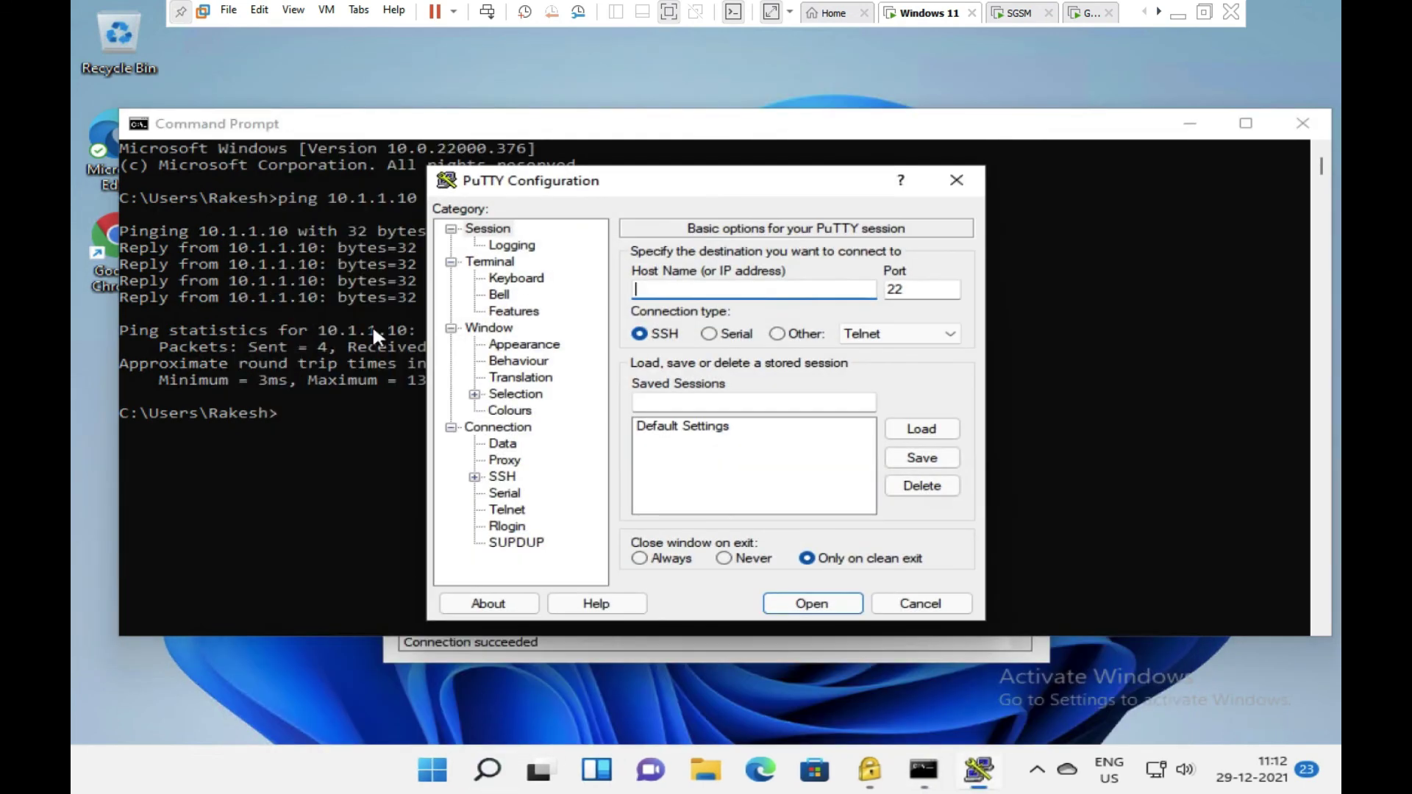
{"action": "type", "text": "10.1.1.10"}
{"action": "left_click", "coordinate": [776, 334]}
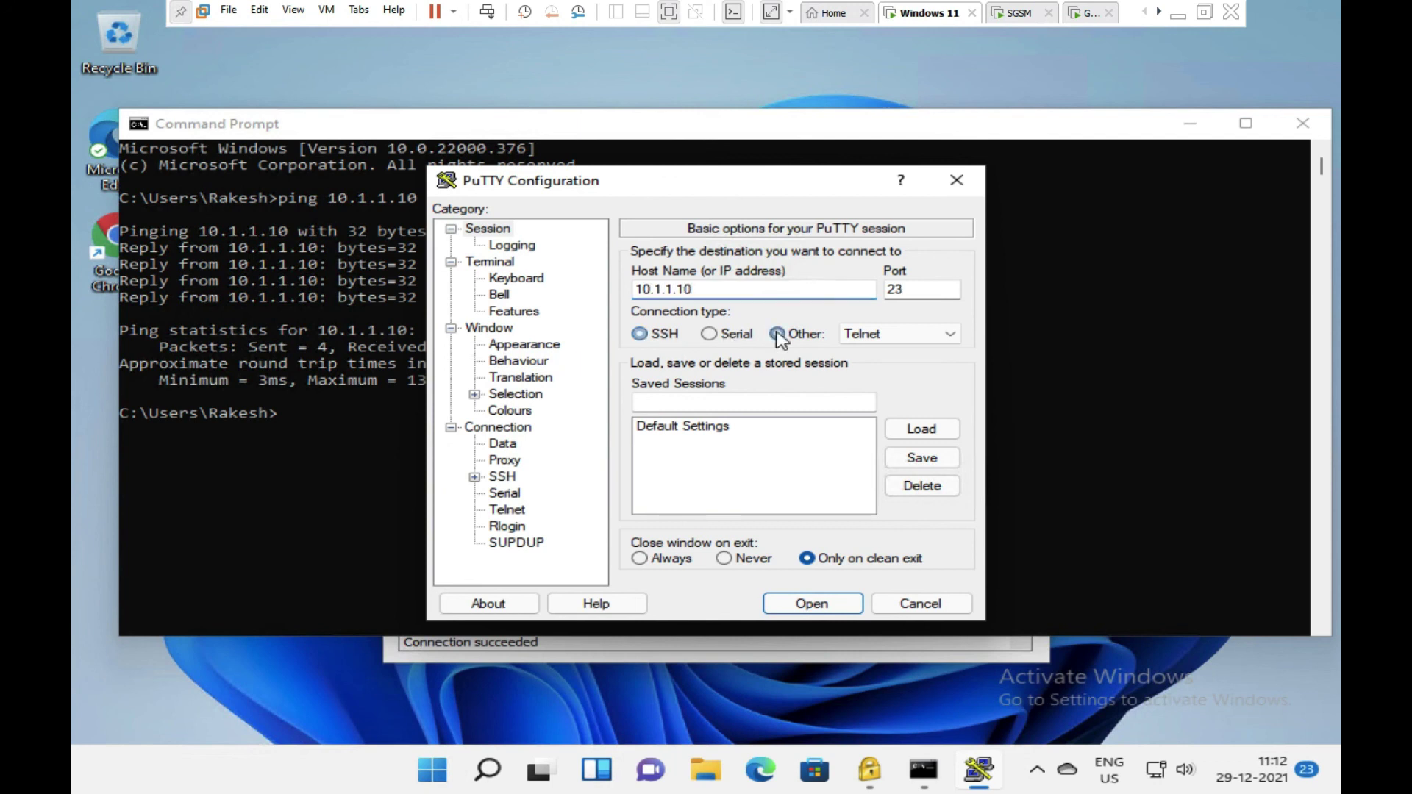
{"action": "left_click", "coordinate": [815, 607]}
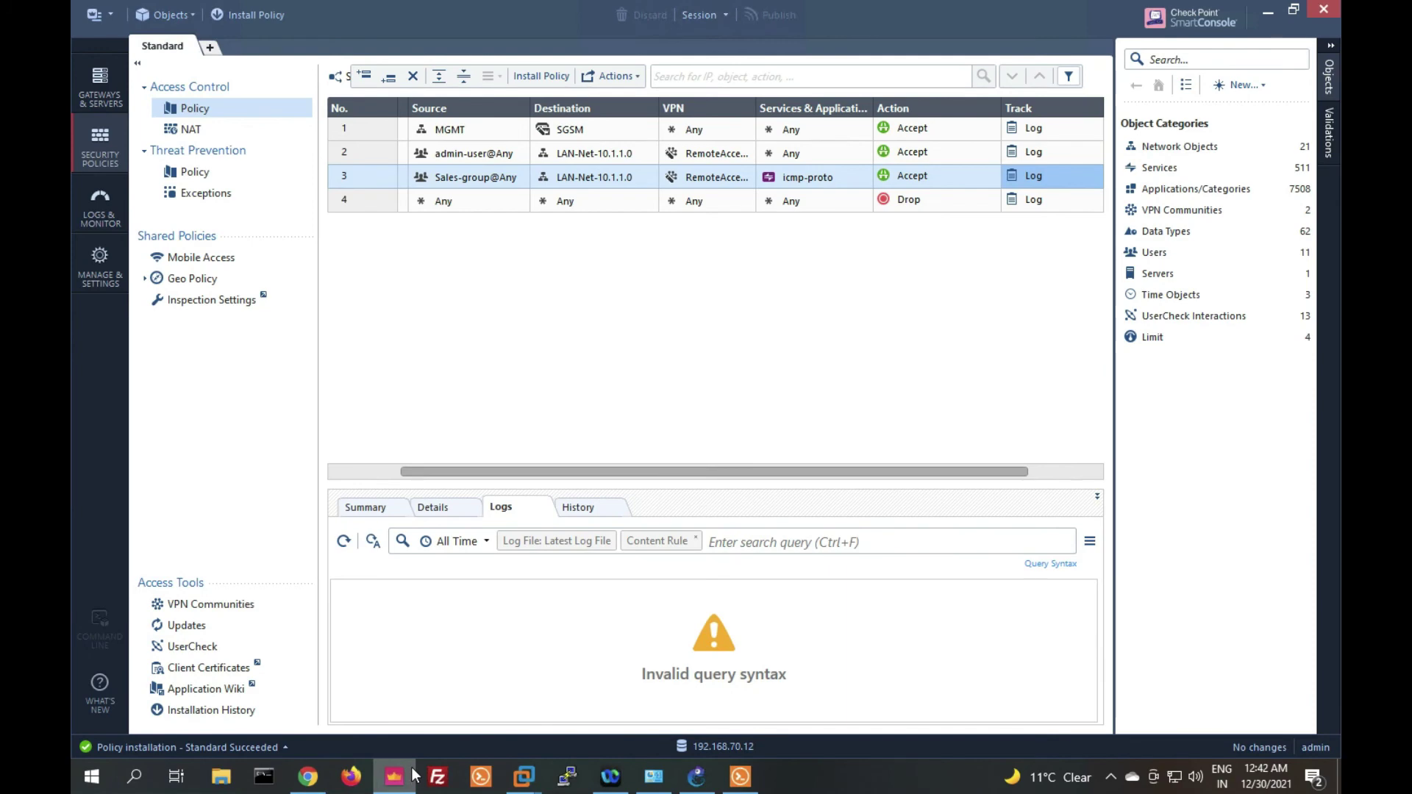
Open Logs & Monitor and refresh to show the telnet drop and Sales-group ICMP entries.
{"action": "left_click", "coordinate": [100, 198]}
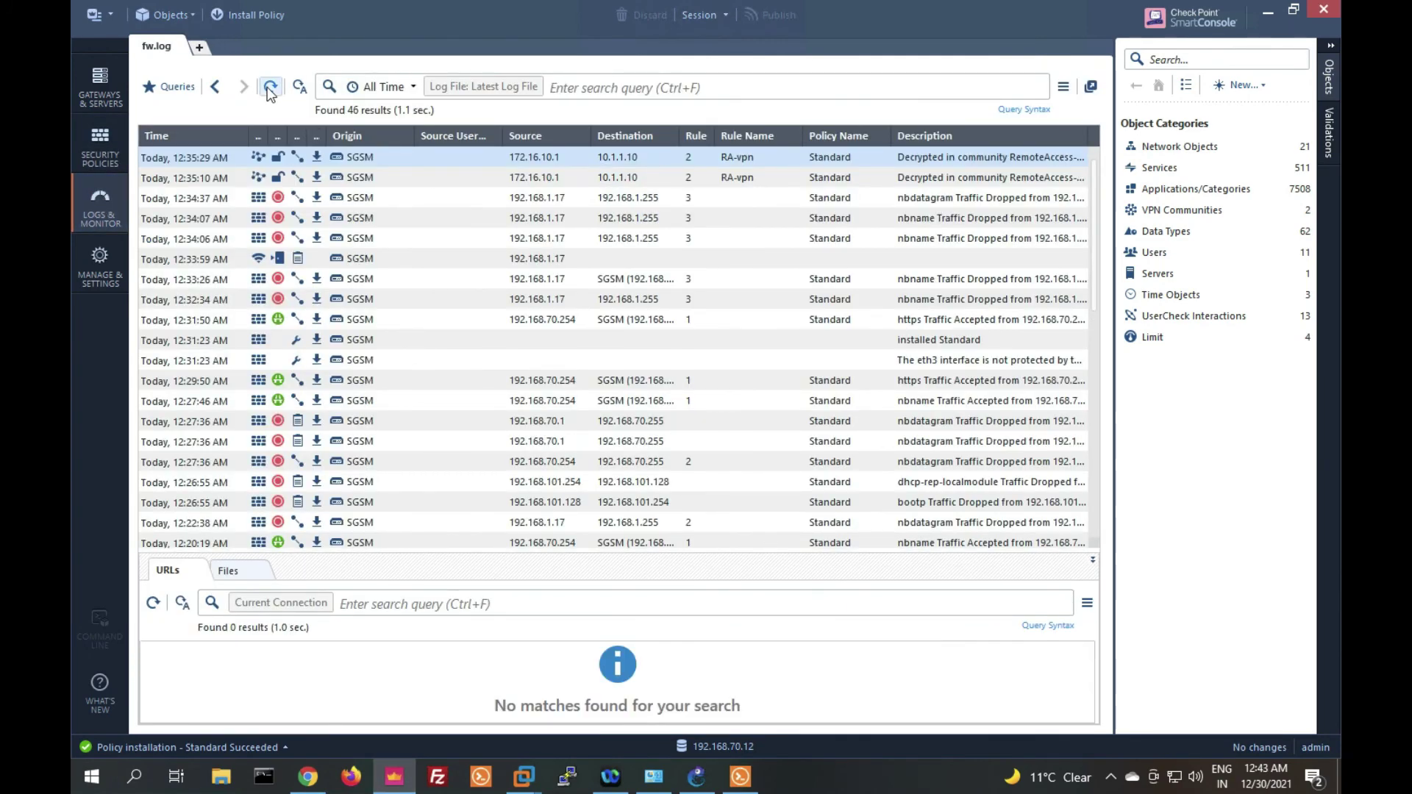
{"action": "left_click", "coordinate": [270, 87]}
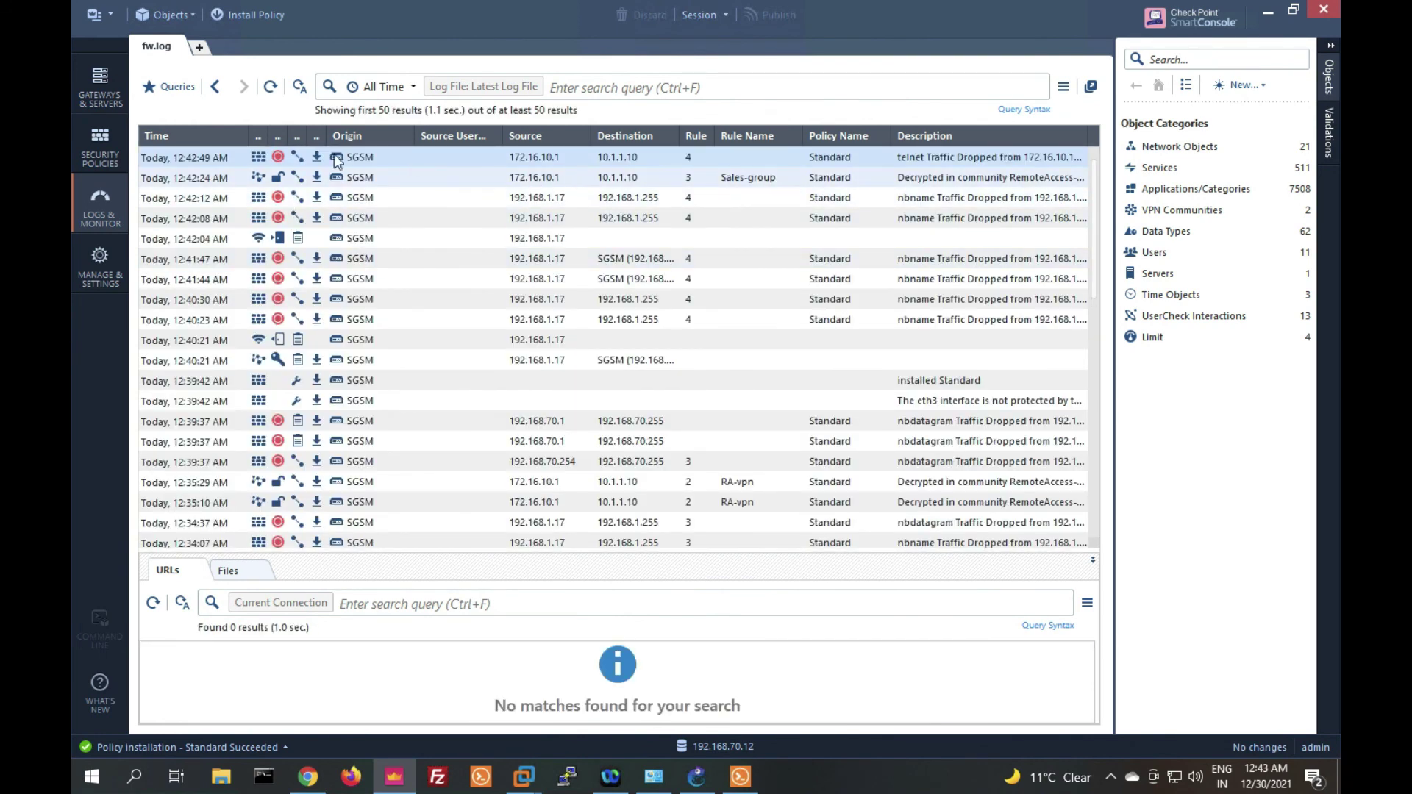
Review the 12:42:24 Decrypt log entry details to confirm ping matched the Sales-group rule.
{"action": "double_click", "coordinate": [259, 175]}
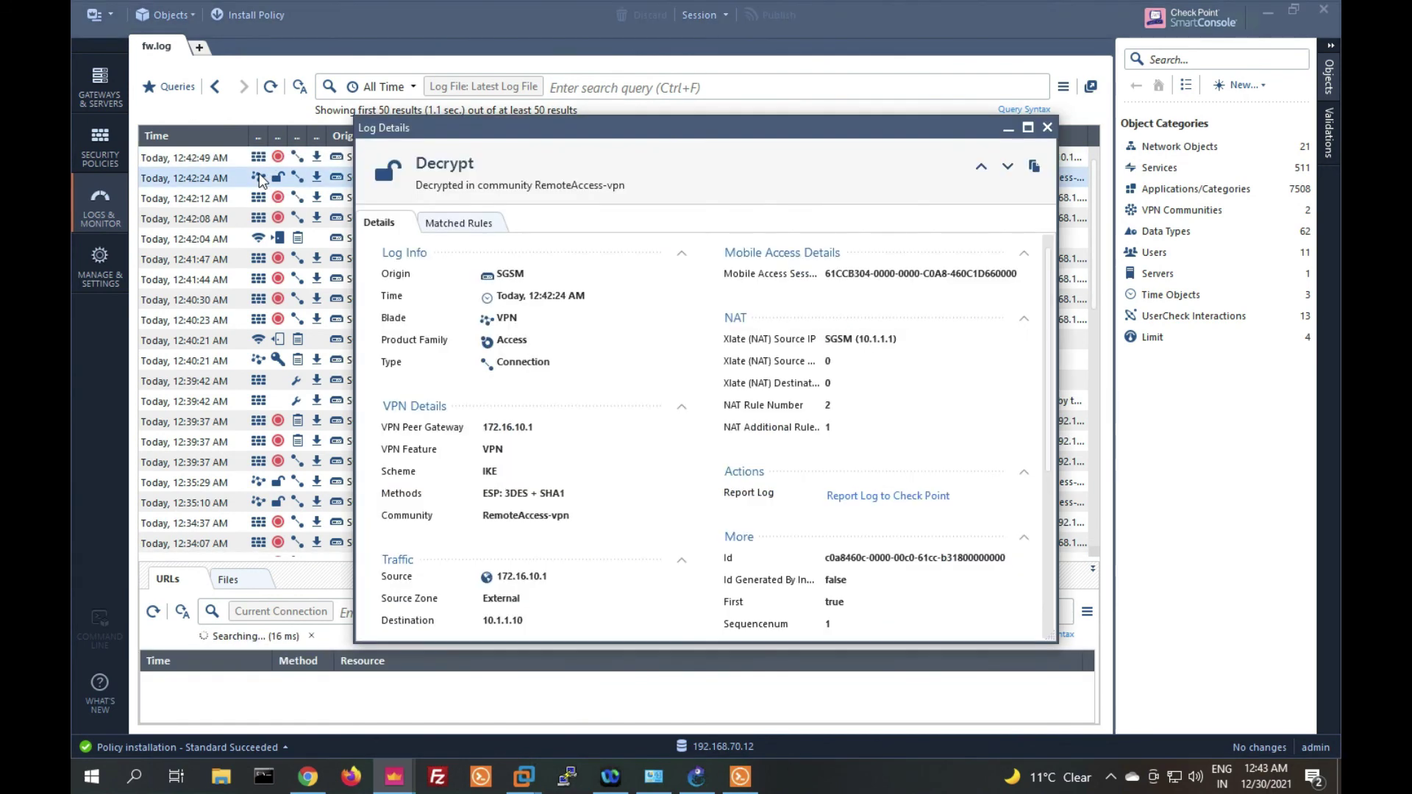
{"action": "scroll", "coordinate": [489, 337], "scroll_direction": "down", "scroll_amount": 5}
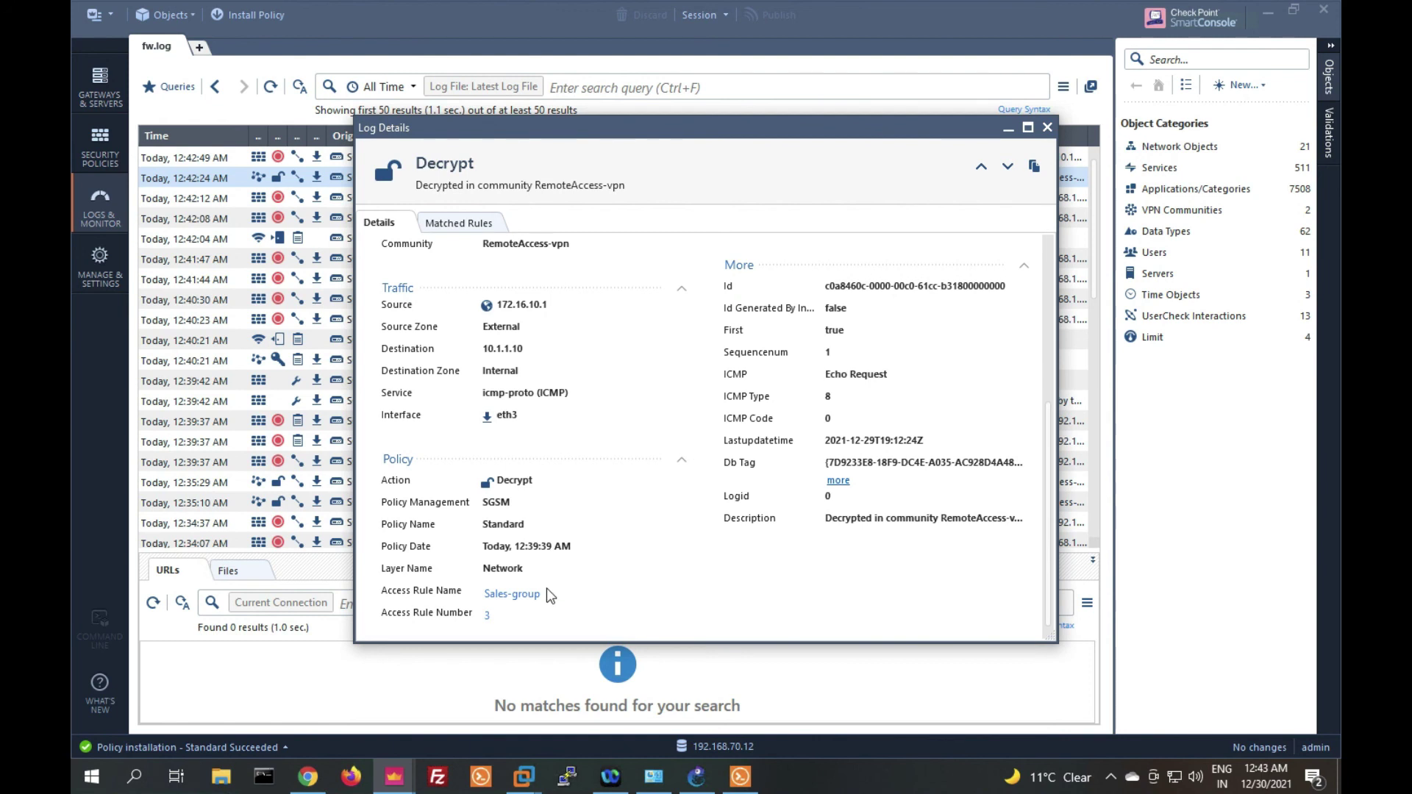
{"action": "left_click", "coordinate": [514, 594]}
{"action": "left_click", "coordinate": [492, 593]}
{"action": "left_click", "coordinate": [1047, 128]}
Inspect the 12:42:49 telnet (TCP/23) drop entry to confirm rule 4 dropped it.
{"action": "left_click", "coordinate": [290, 156]}
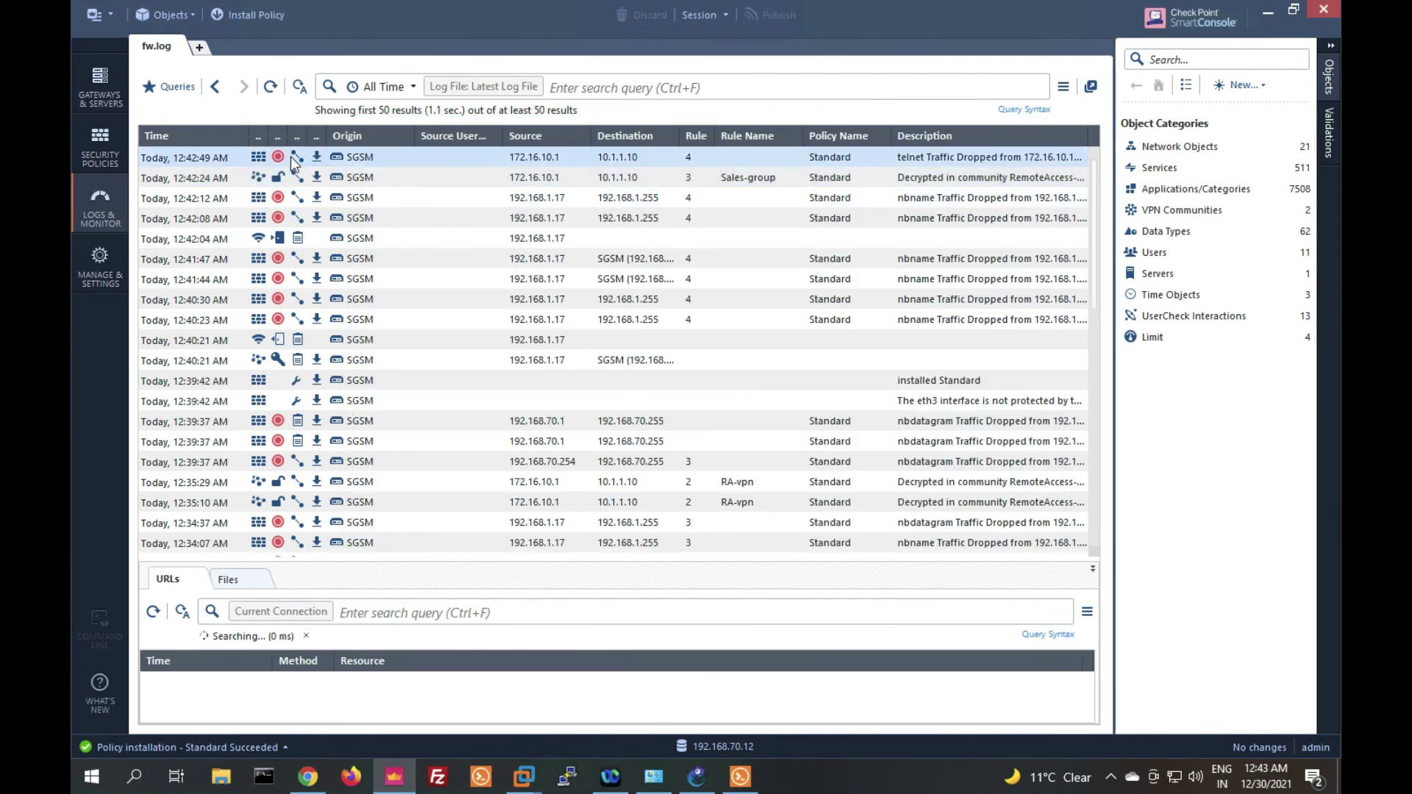
{"action": "double_click", "coordinate": [290, 157]}
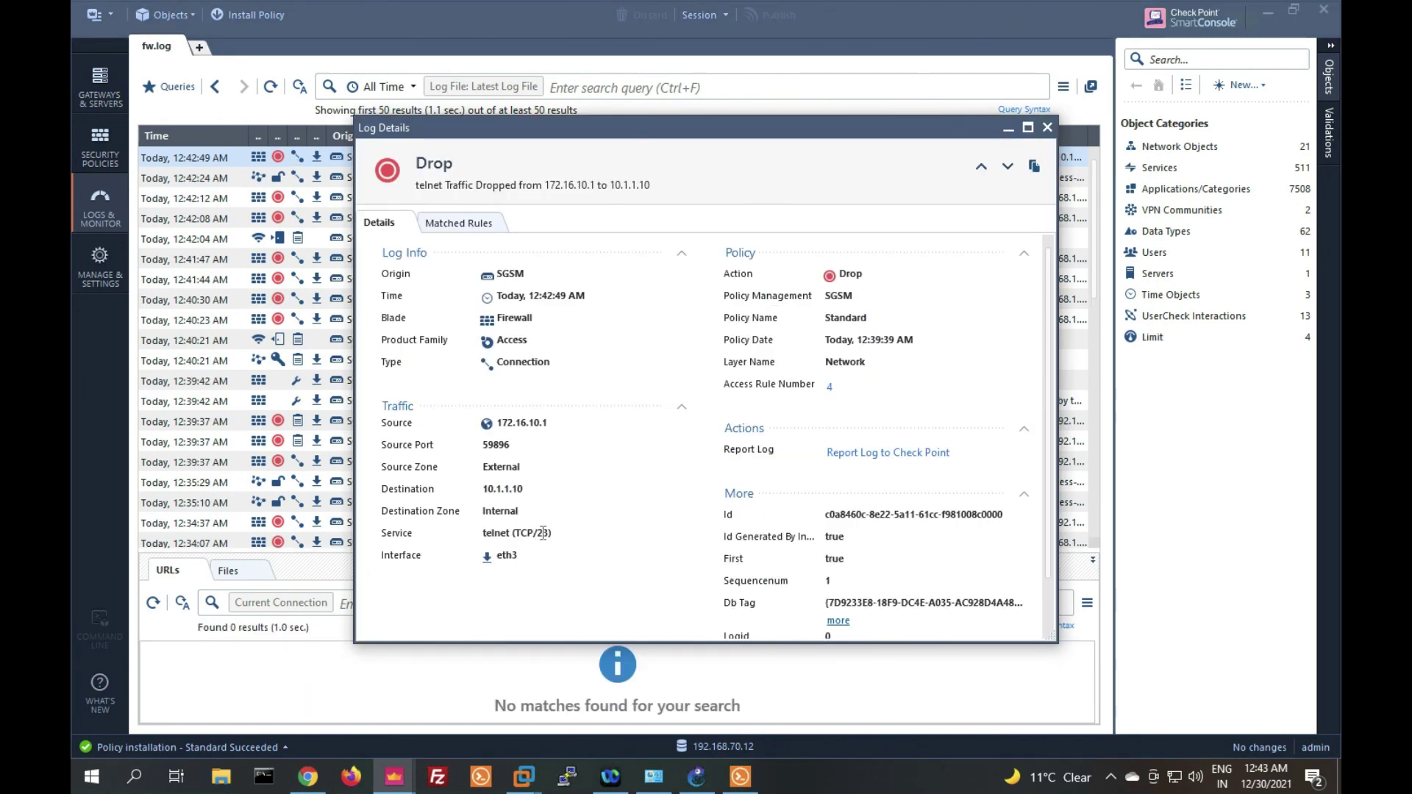
{"action": "left_click_drag", "start_coordinate": [543, 532], "coordinate": [463, 530]}
{"action": "left_click", "coordinate": [887, 276]}
{"action": "key", "text": "ctrl+2"}
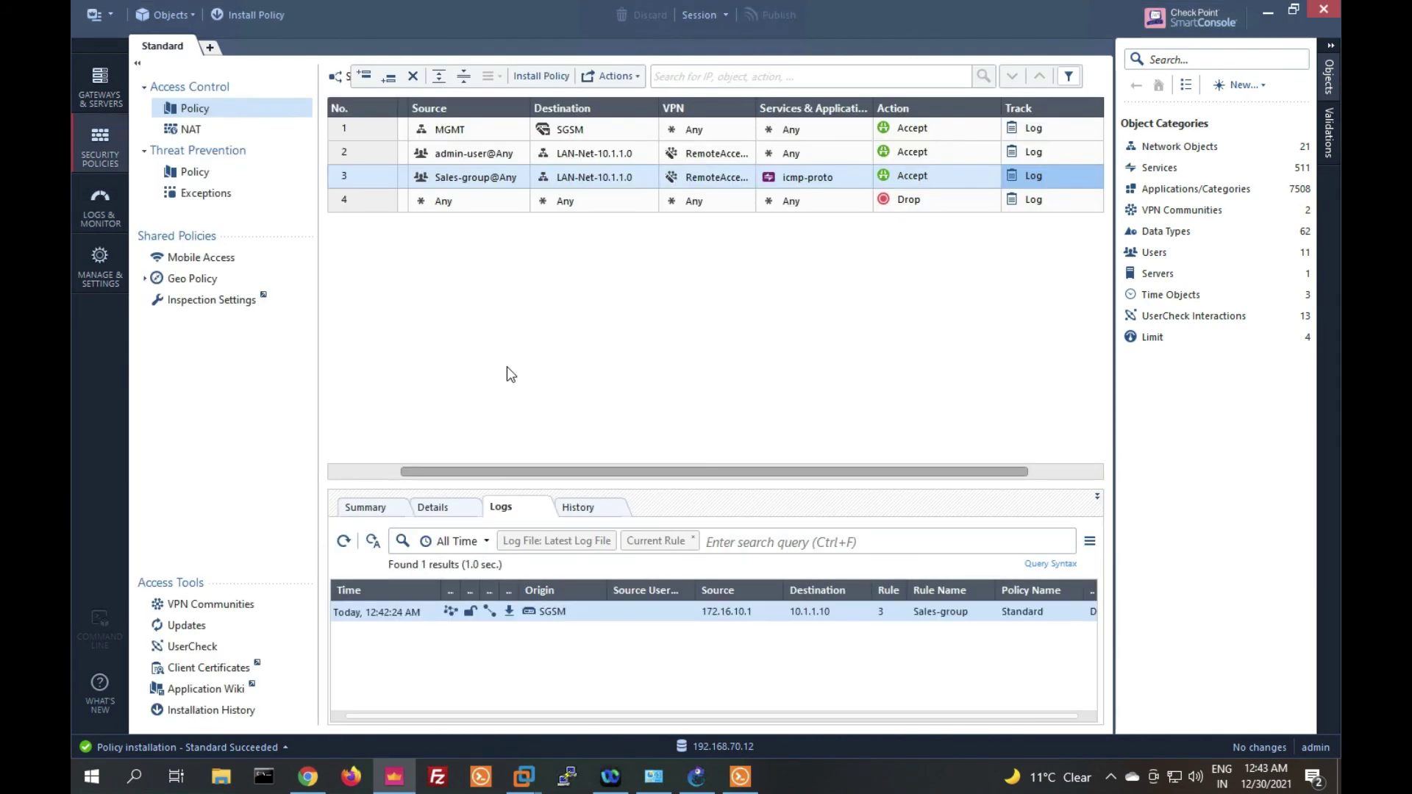